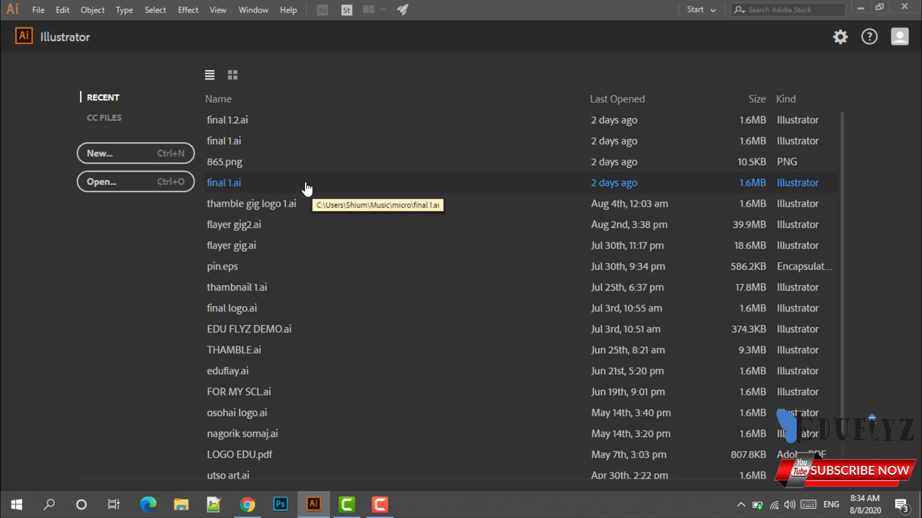
# Start a new document from the 3.5 × 2 in CMYK preset with 2 artboards and open More Settings.
pyautogui.click(36, 8)
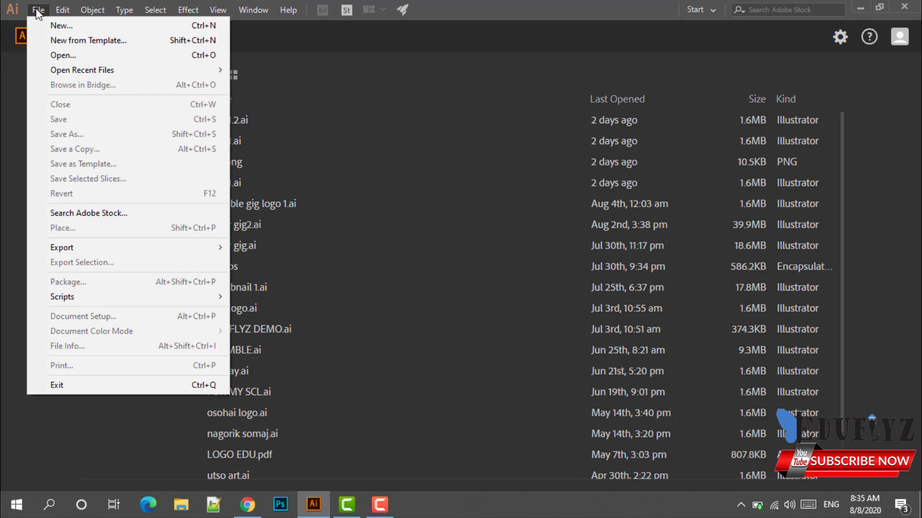
pyautogui.click(53, 27)
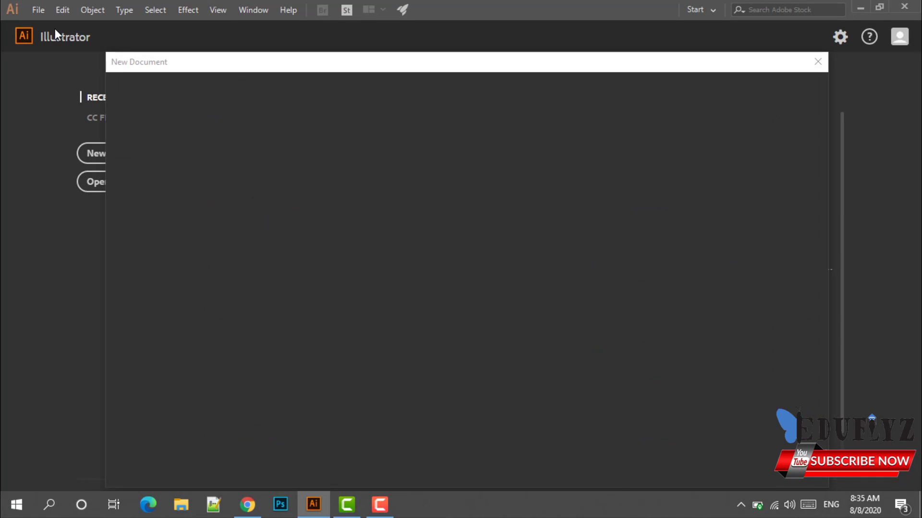
pyautogui.moveTo(415, 67)
pyautogui.mouseDown()
pyautogui.moveTo(405, 46)
pyautogui.moveTo(422, 42)
pyautogui.moveTo(412, 42)
pyautogui.mouseUp()
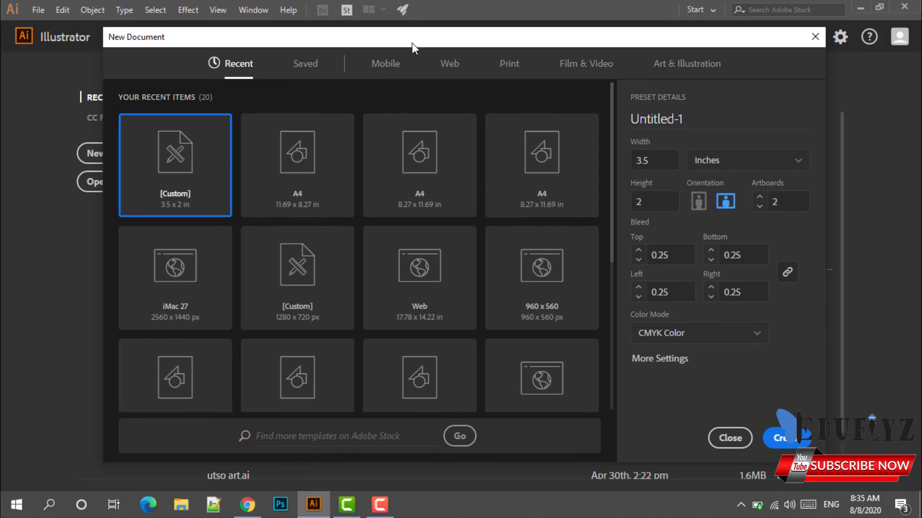
pyautogui.click(680, 367)
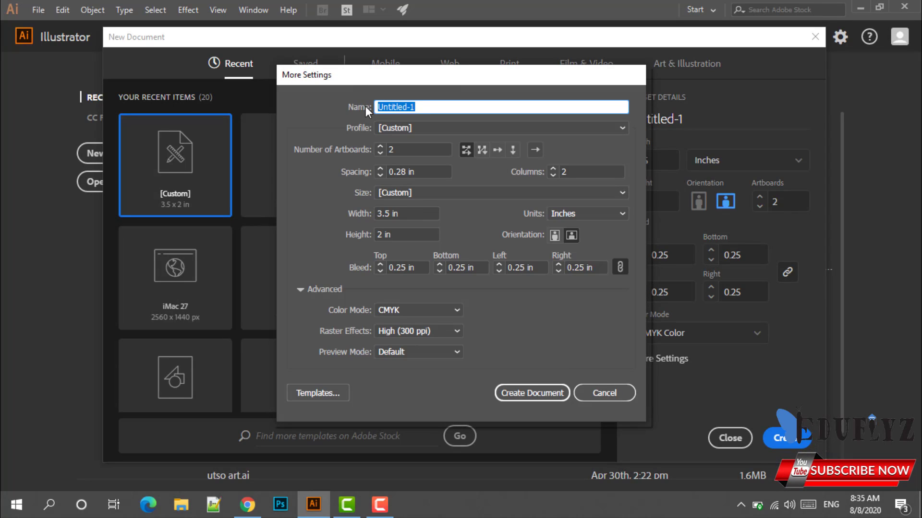
# Rename the document to 'businesscard', keep Inches as units, and toggle the Advanced options.
pyautogui.click(417, 107)
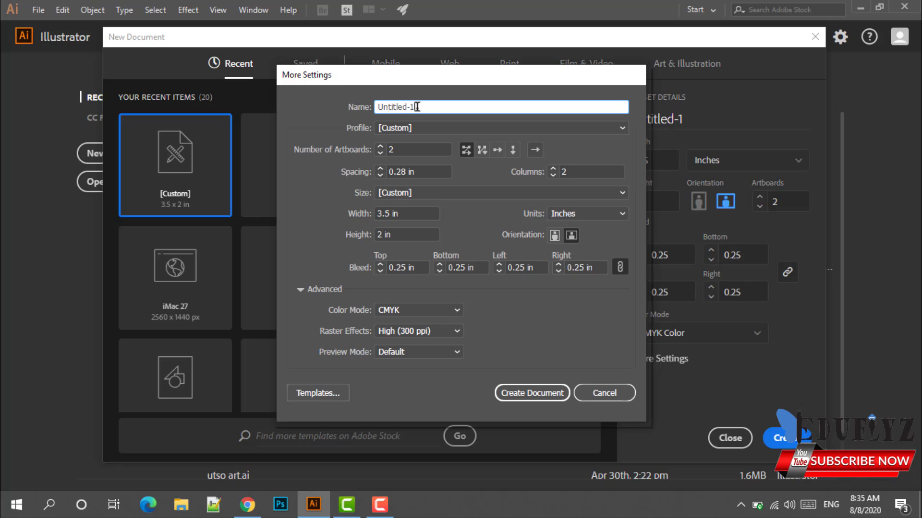
pyautogui.press('BackSpace')
pyautogui.press('BackSpace')
pyautogui.press('BackSpace')
pyautogui.press('BackSpace')
pyautogui.press('BackSpace')
pyautogui.press('BackSpace')
pyautogui.press('BackSpace')
pyautogui.press('BackSpace')
pyautogui.press('BackSpace')
pyautogui.press('BackSpace')
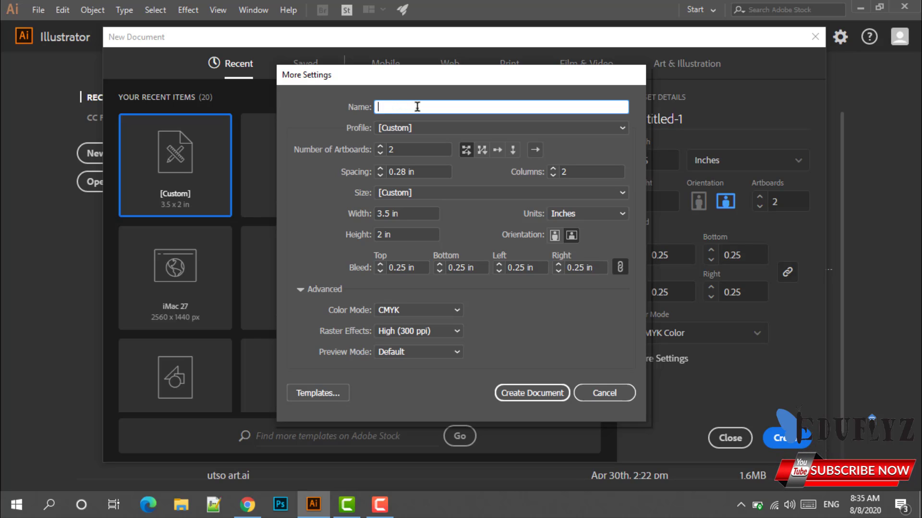
pyautogui.write('bu')
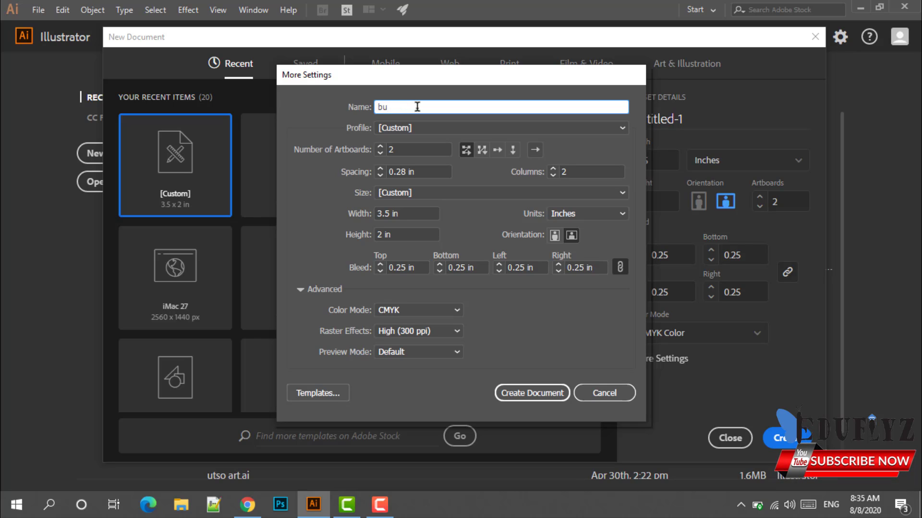
pyautogui.write('siness')
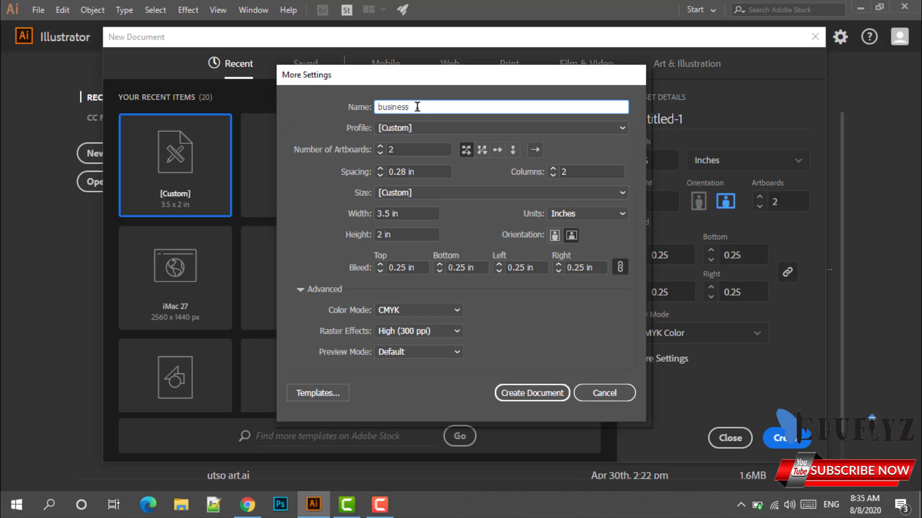
pyautogui.write('card')
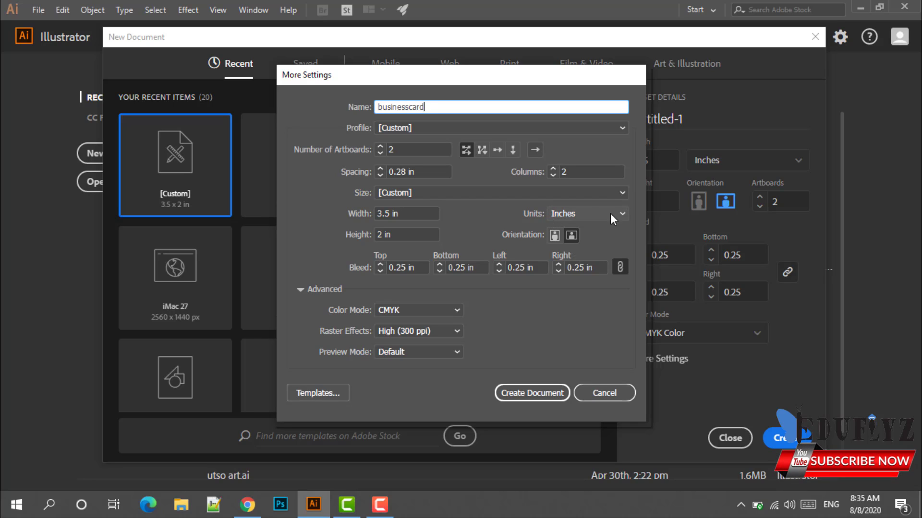
pyautogui.click(624, 213)
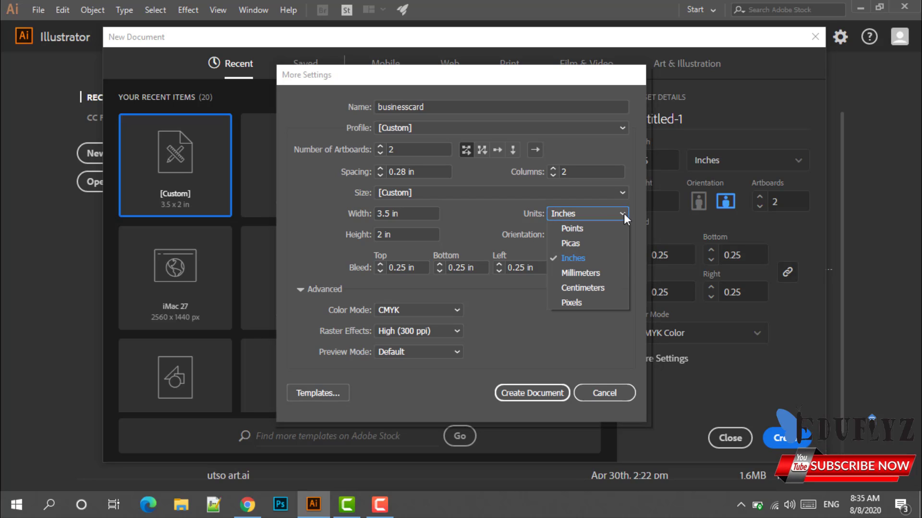
pyautogui.click(614, 261)
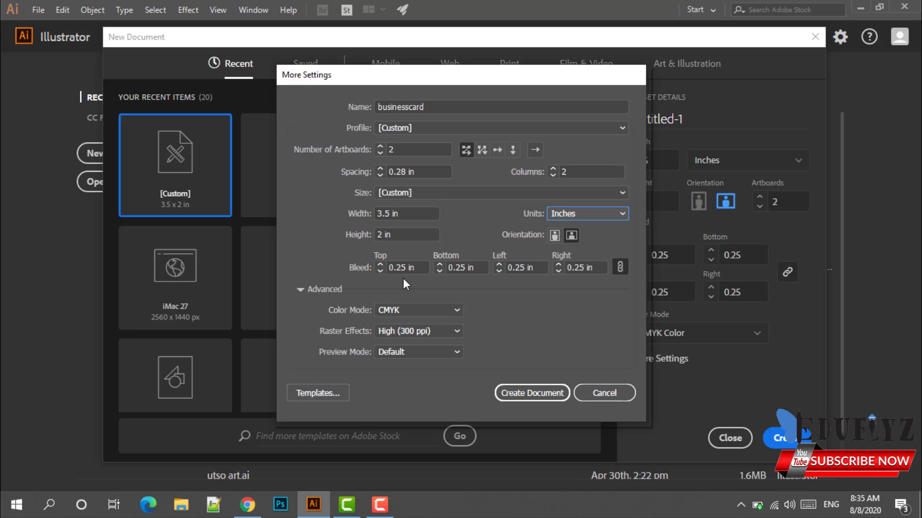
pyautogui.click(301, 289)
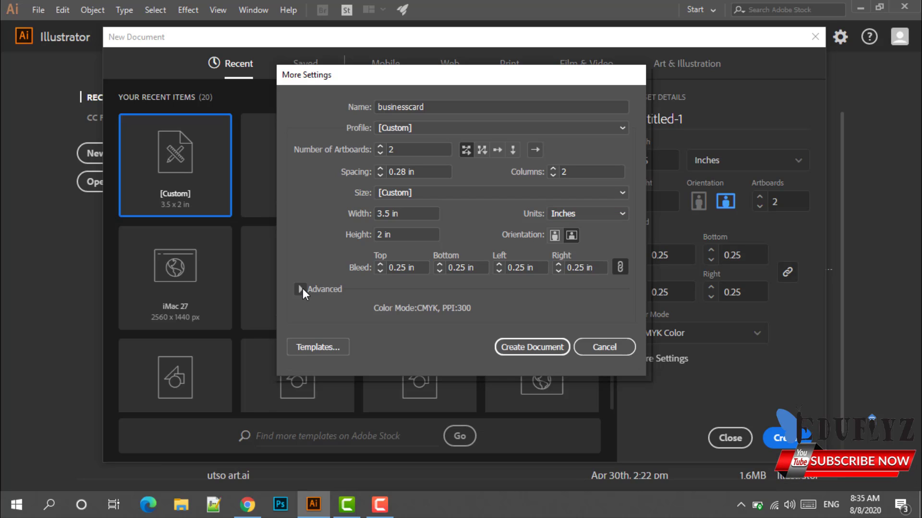
pyautogui.click(301, 289)
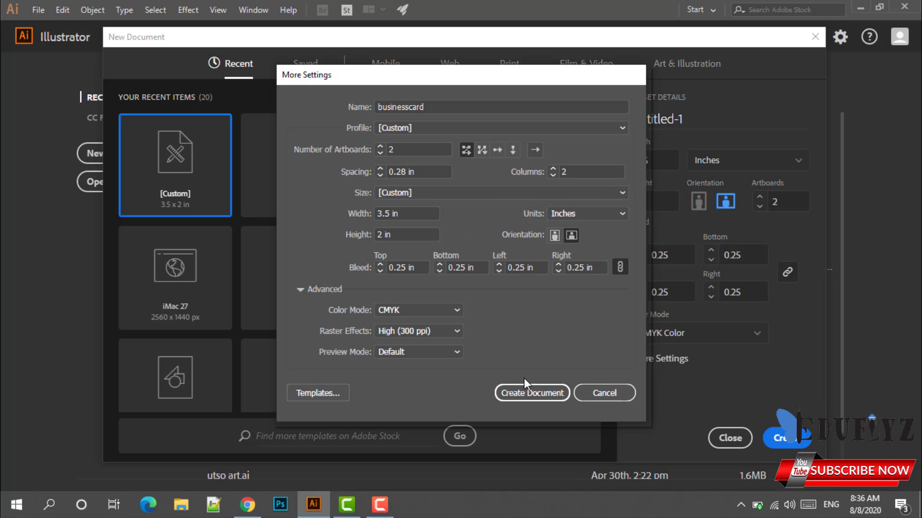
# Create the businesscard document and zoom out until both card artboards are visible.
pyautogui.click(535, 391)
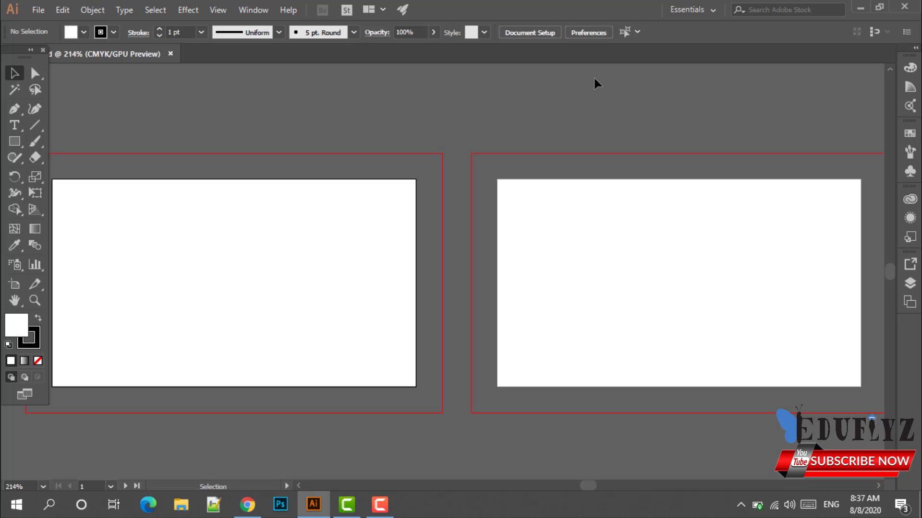
pyautogui.scroll(-2, 595, 84)
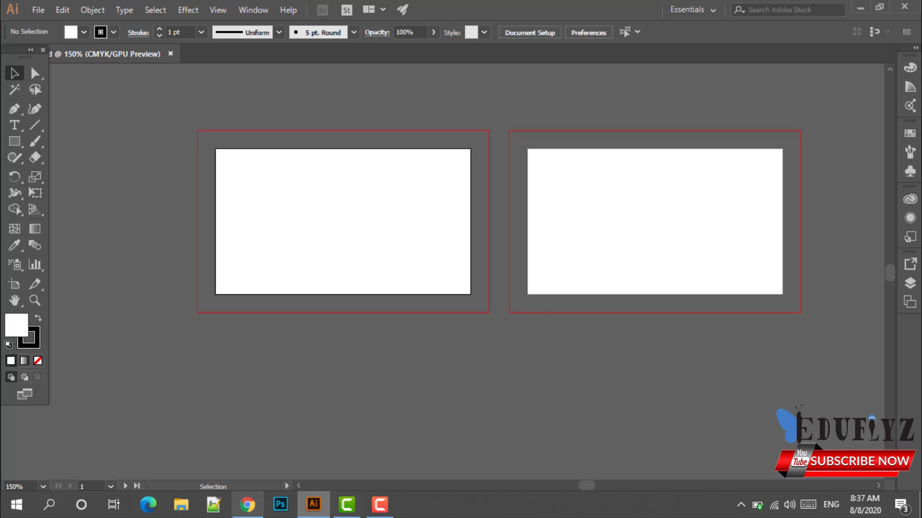
# In Chrome, search Google for graphicriver and open the graphicriver.net site.
pyautogui.click(247, 504)
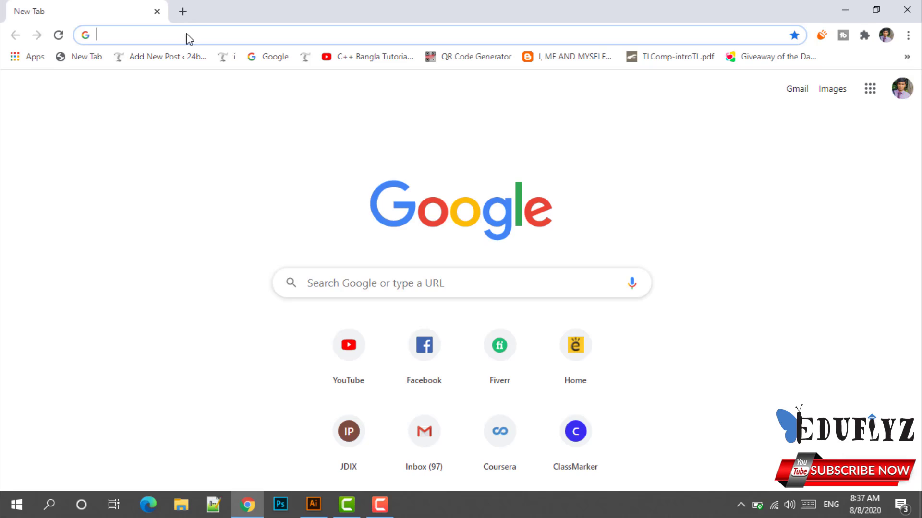
pyautogui.write('gr')
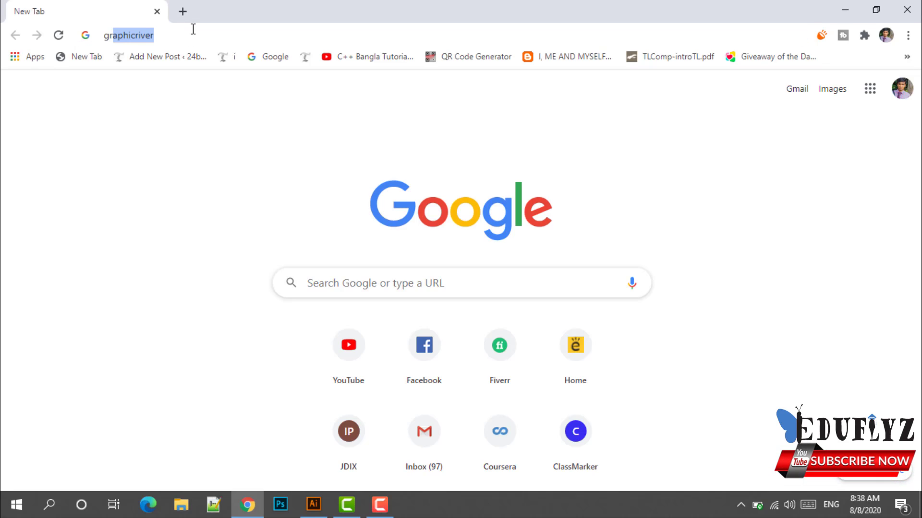
pyautogui.press('Return')
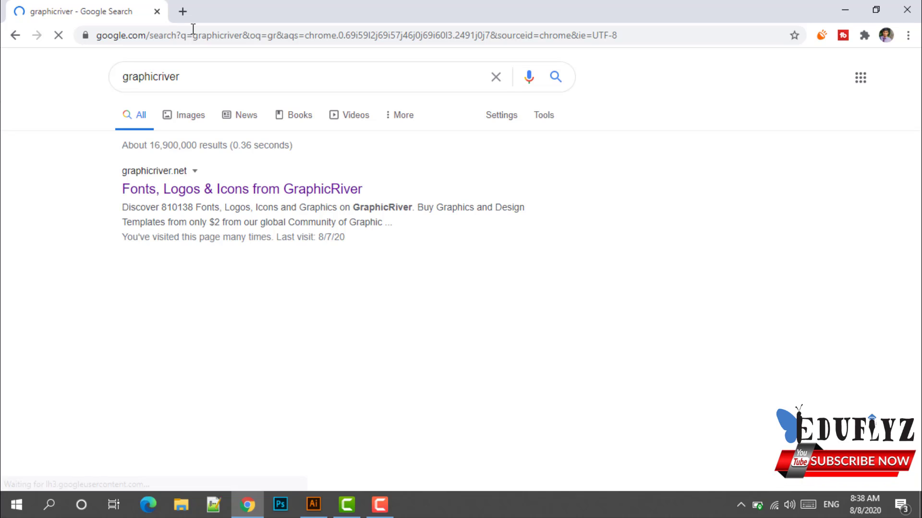
pyautogui.click(297, 190)
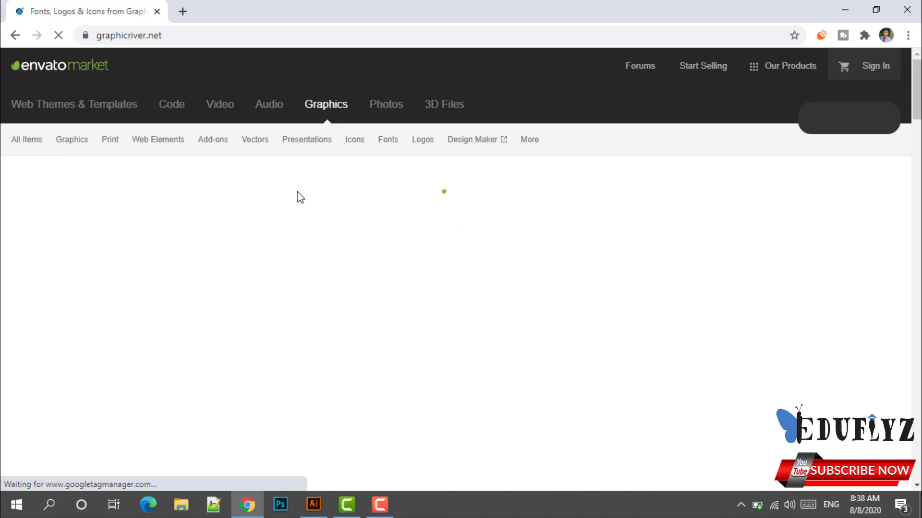
# Search GraphicRiver for business card templates.
pyautogui.scroll(-4, 462, 324)
pyautogui.scroll(-3, 499, 293)
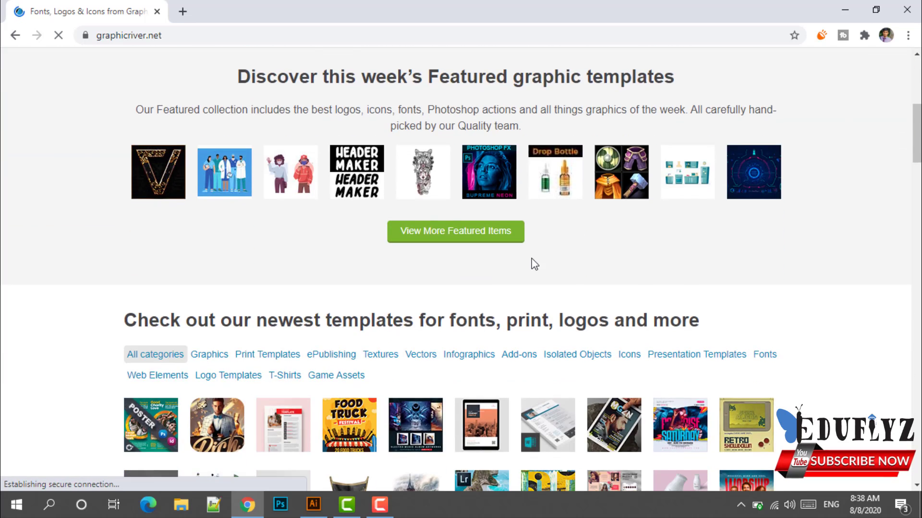
pyautogui.scroll(4, 480, 240)
pyautogui.click(410, 174)
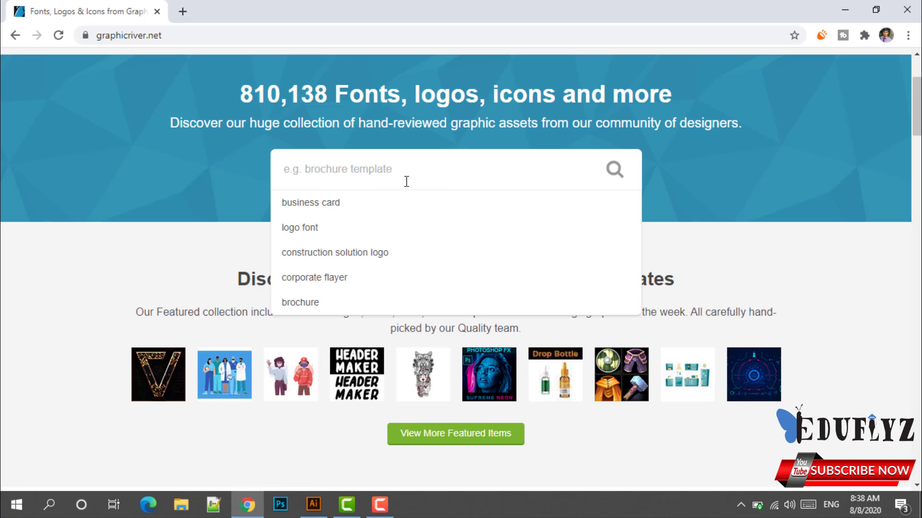
pyautogui.click(359, 211)
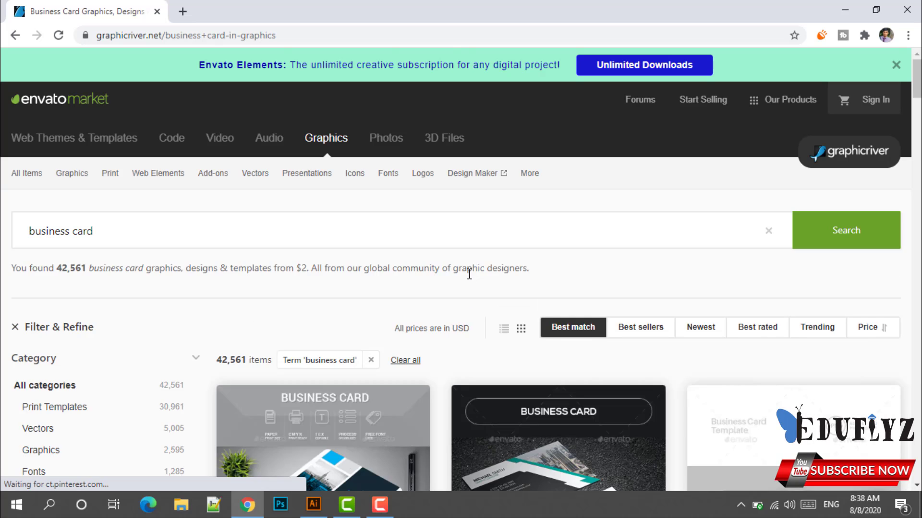
pyautogui.scroll(-4, 470, 278)
pyautogui.scroll(-5, 472, 286)
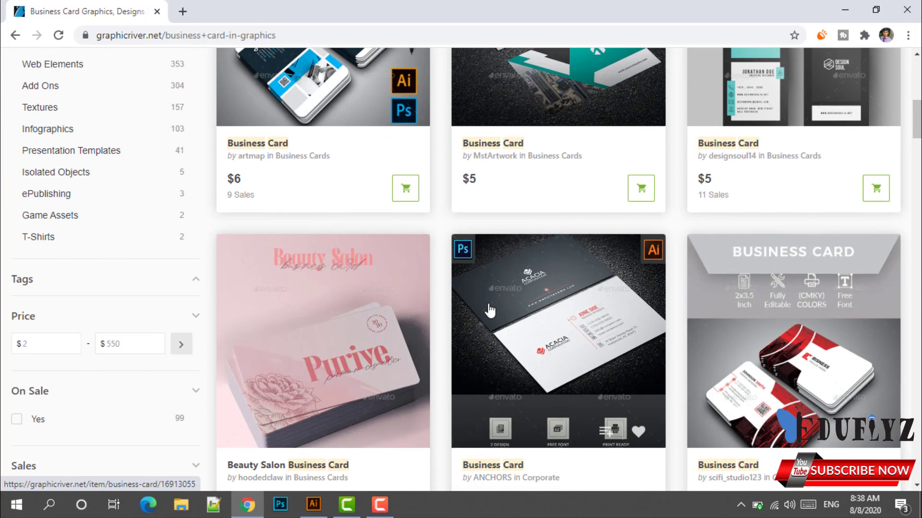
pyautogui.scroll(-3, 490, 308)
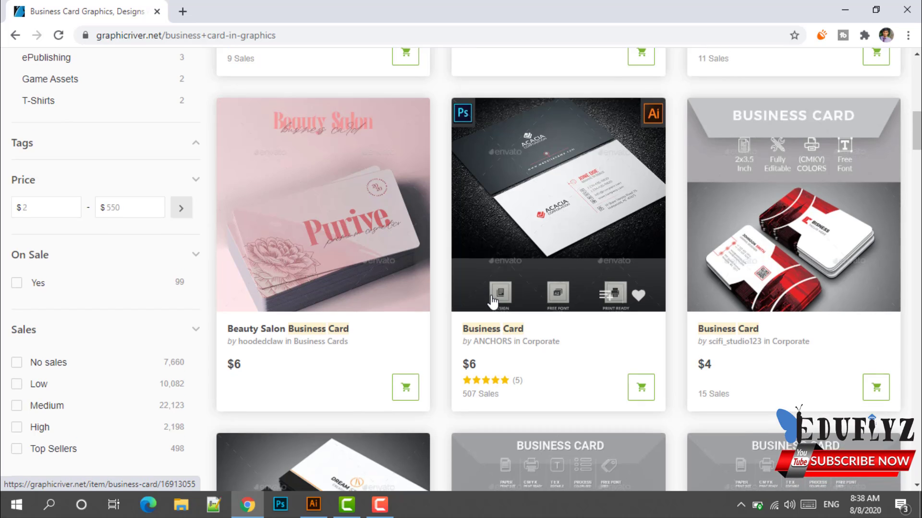
pyautogui.scroll(-3, 491, 298)
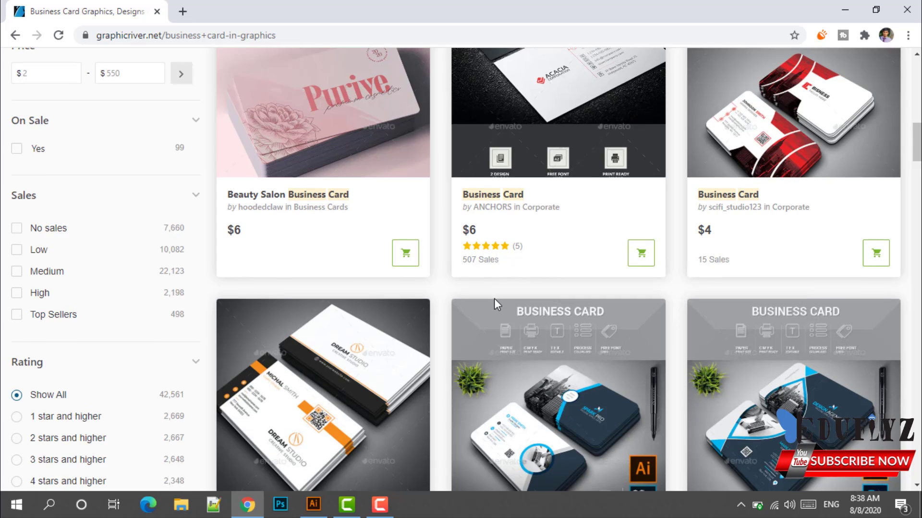
pyautogui.scroll(-1, 494, 299)
pyautogui.scroll(-3, 496, 307)
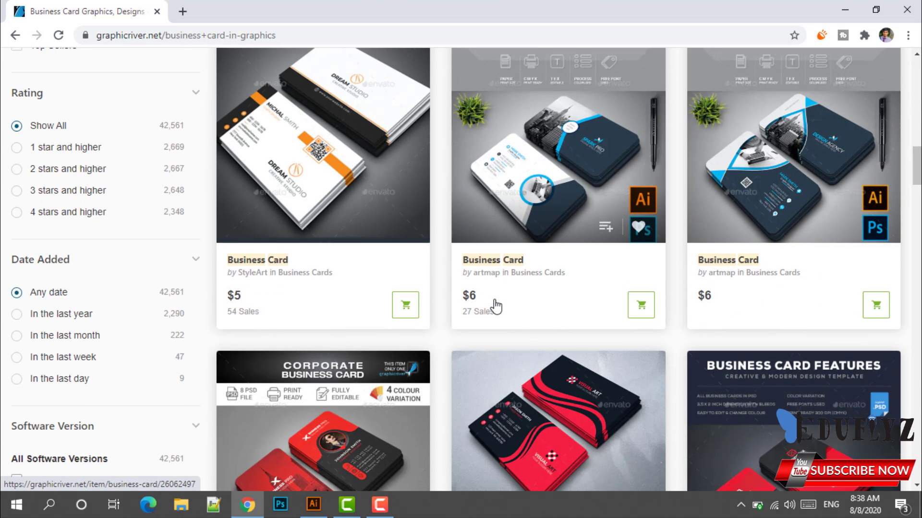
pyautogui.scroll(-1, 498, 306)
pyautogui.scroll(-3, 494, 298)
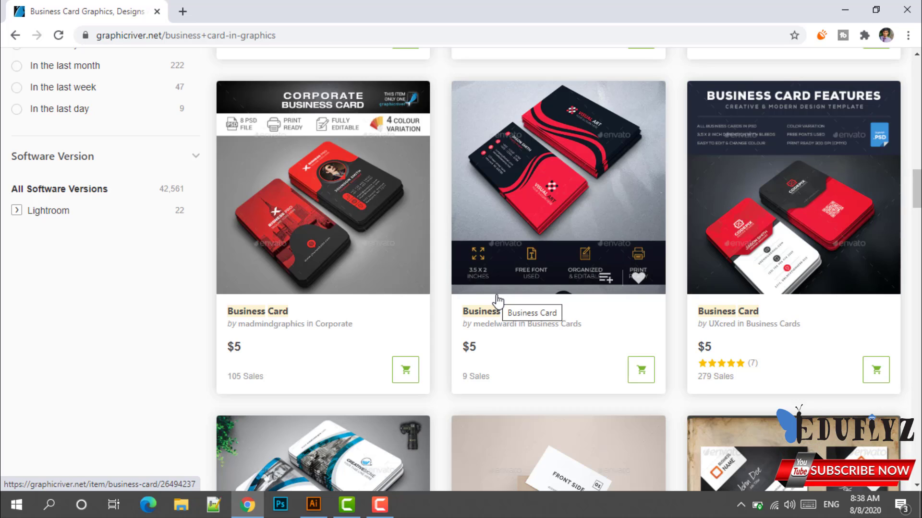
pyautogui.scroll(-5, 500, 302)
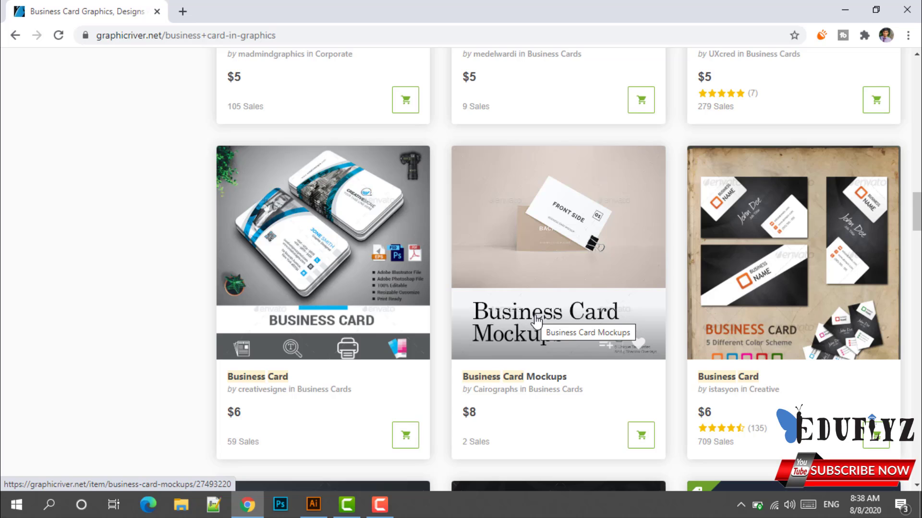
pyautogui.scroll(-3, 536, 320)
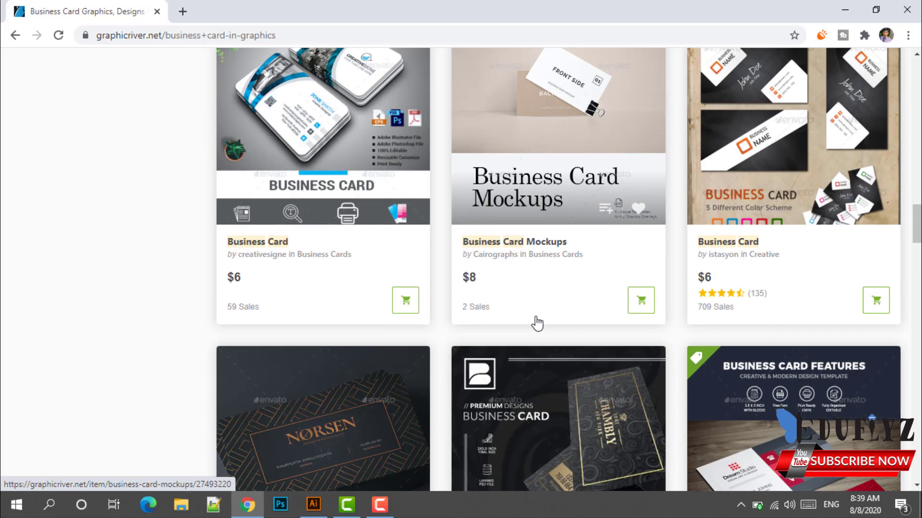
pyautogui.scroll(-3, 537, 322)
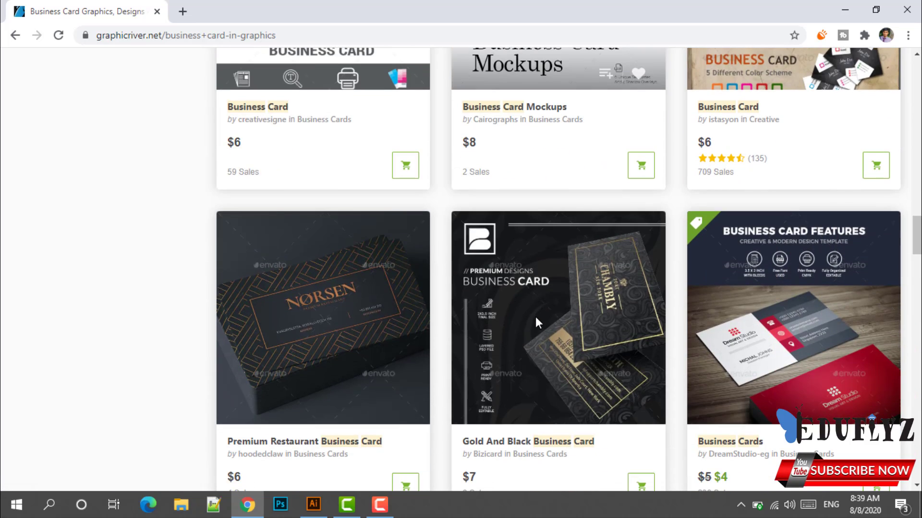
pyautogui.scroll(-9, 536, 319)
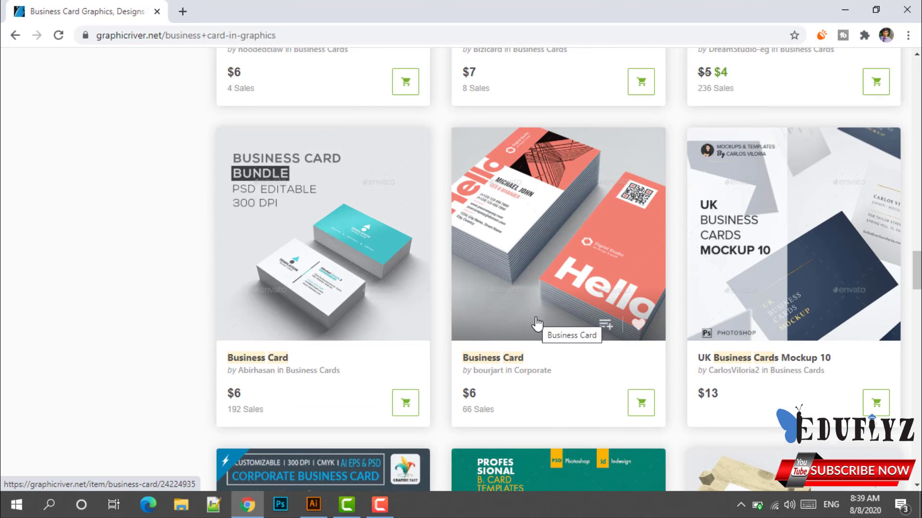
pyautogui.scroll(-3, 537, 322)
pyautogui.scroll(-6, 536, 319)
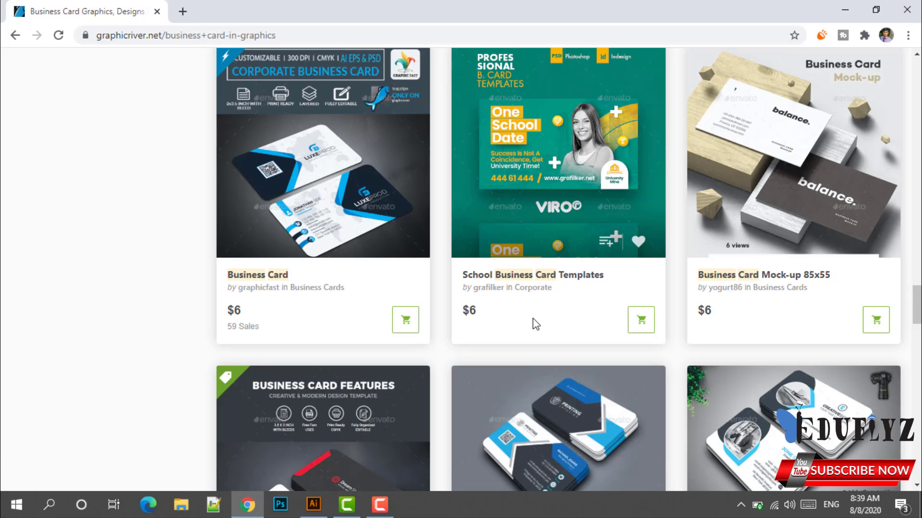
pyautogui.scroll(-3, 532, 318)
pyautogui.scroll(-3, 533, 319)
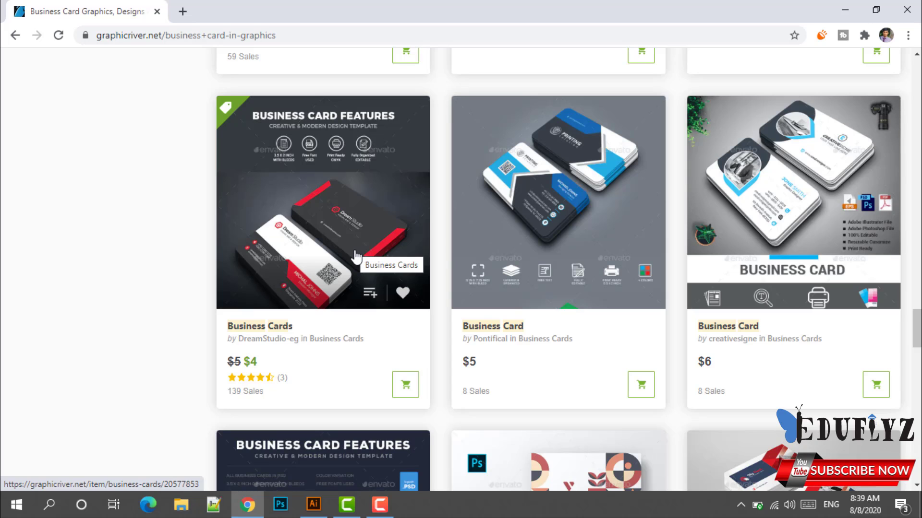
# Return to the two-artboard Illustrator document, zoom out, and start placing an image.
pyautogui.click(313, 505)
pyautogui.hotkey('ctrl', '-')
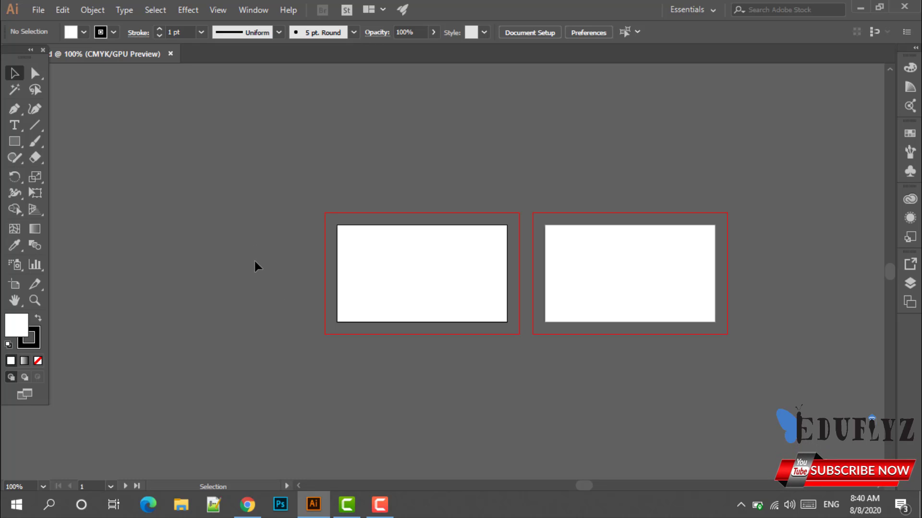
pyautogui.click(37, 10)
pyautogui.click(51, 232)
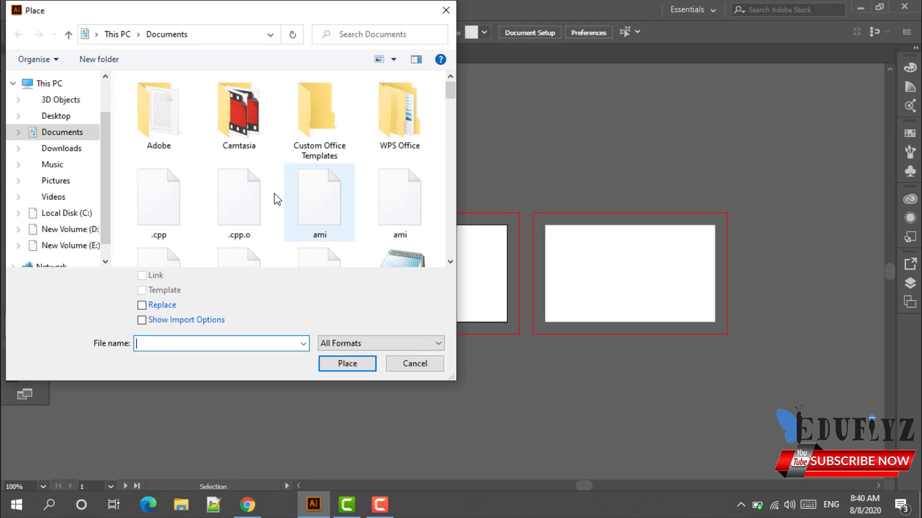
# Select the gig-1 image in the Documents folder and confirm placing it.
pyautogui.scroll(-3, 290, 218)
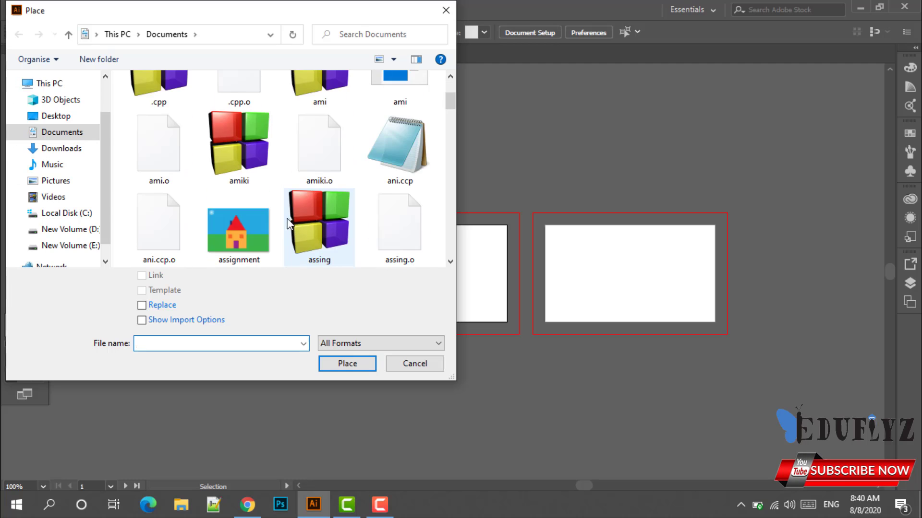
pyautogui.scroll(-15, 288, 219)
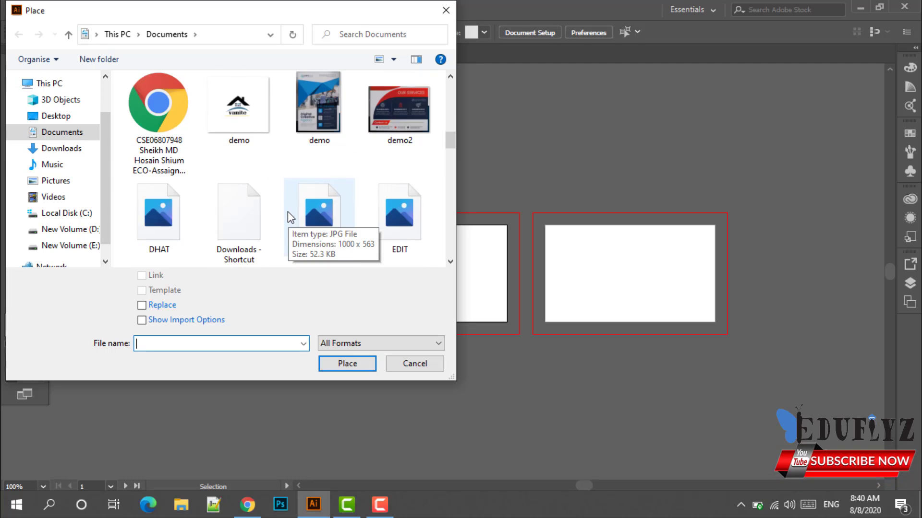
pyautogui.scroll(-10, 288, 217)
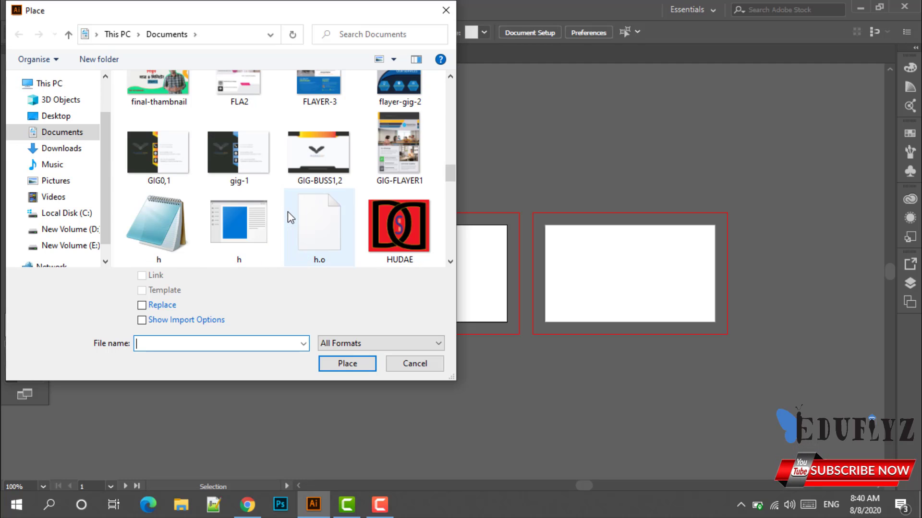
pyautogui.scroll(-4, 287, 211)
pyautogui.scroll(5, 287, 212)
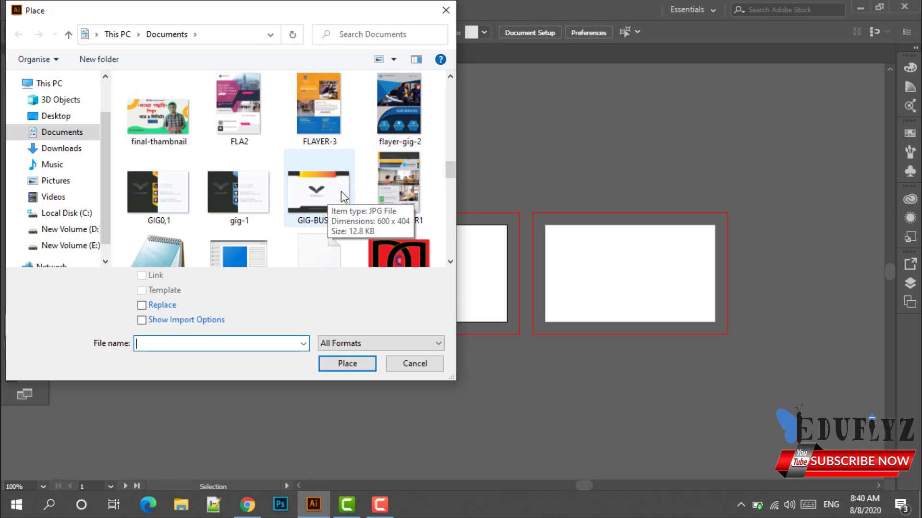
pyautogui.scroll(2, 341, 191)
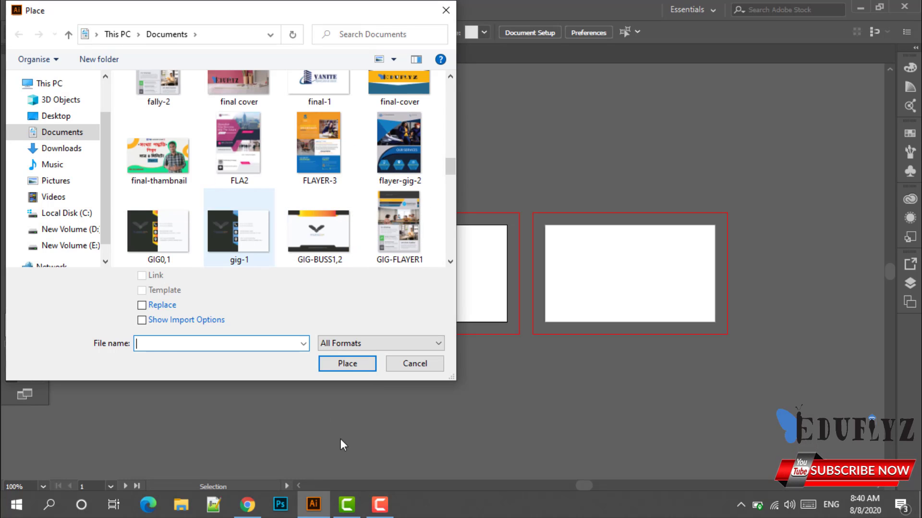
pyautogui.click(240, 231)
pyautogui.click(358, 370)
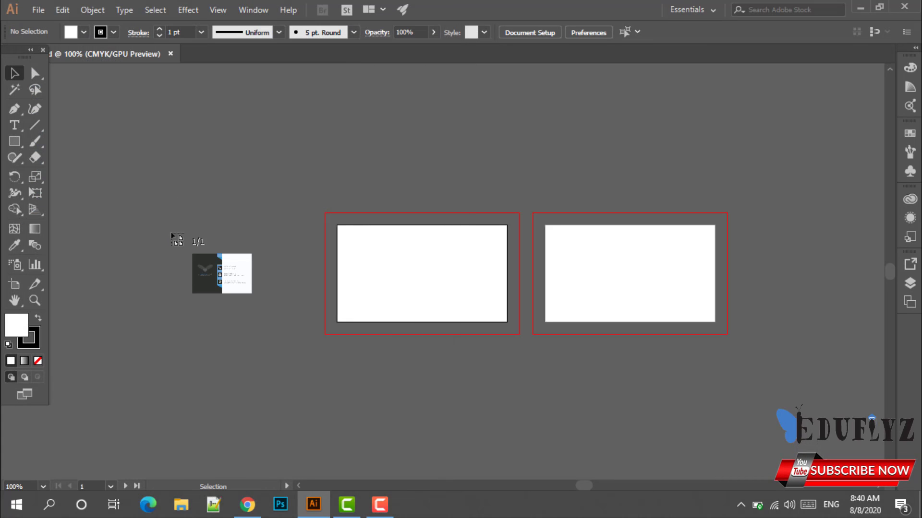
# Drop the gig-1 image onto the canvas and move it just left of the first artboard.
pyautogui.click(171, 248)
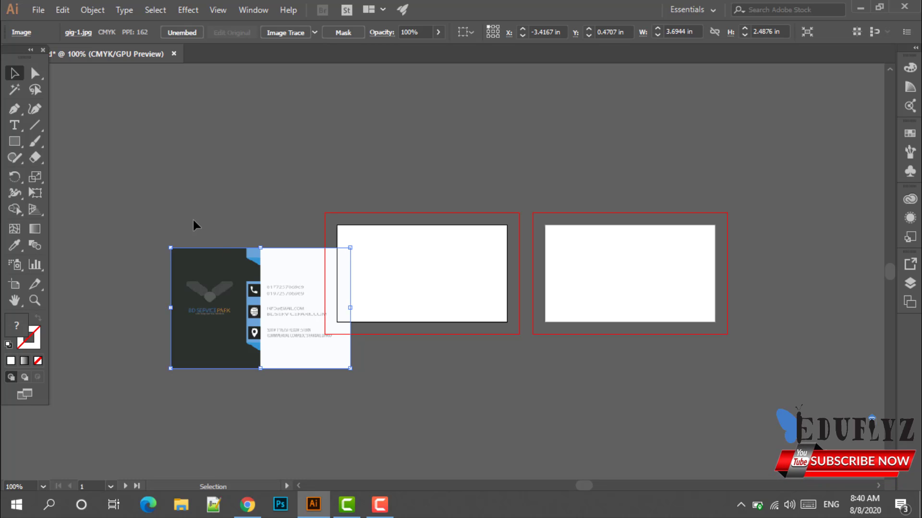
pyautogui.moveTo(207, 266); pyautogui.dragTo(204, 261)
pyautogui.click(88, 305)
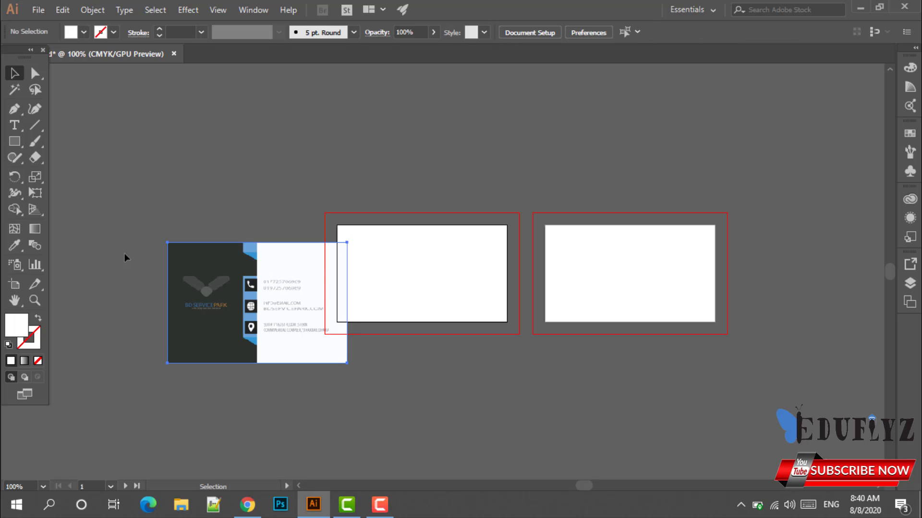
pyautogui.moveTo(213, 312); pyautogui.dragTo(174, 281)
pyautogui.click(295, 420)
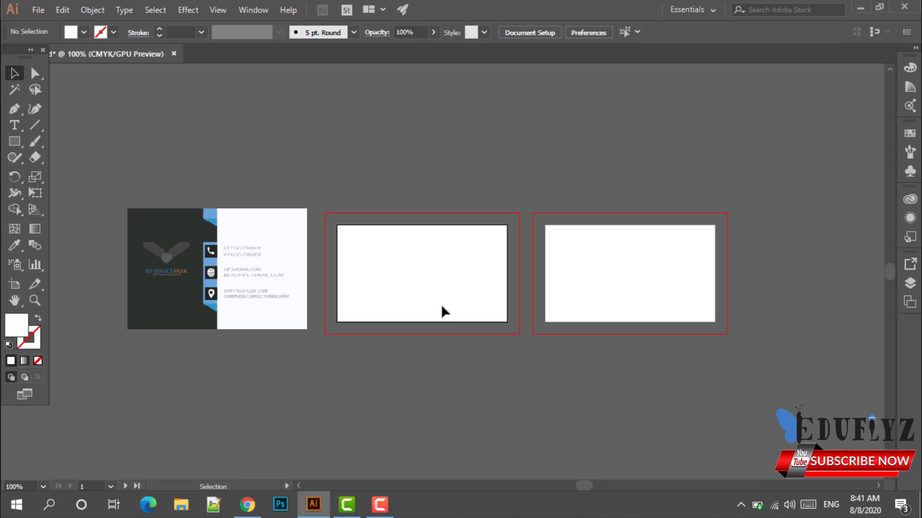
# With the Rectangle tool, create a rectangle of width 3.5 in and height 2 in.
pyautogui.click(18, 144)
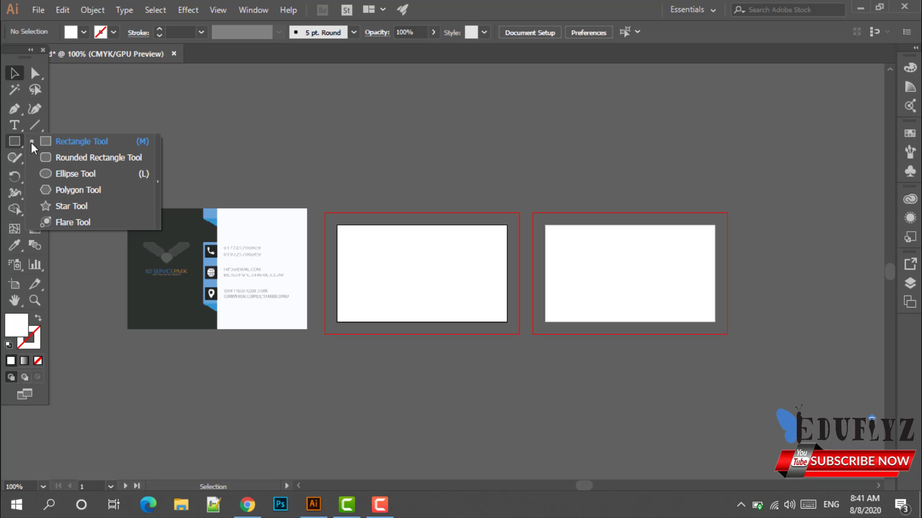
pyautogui.click(39, 142)
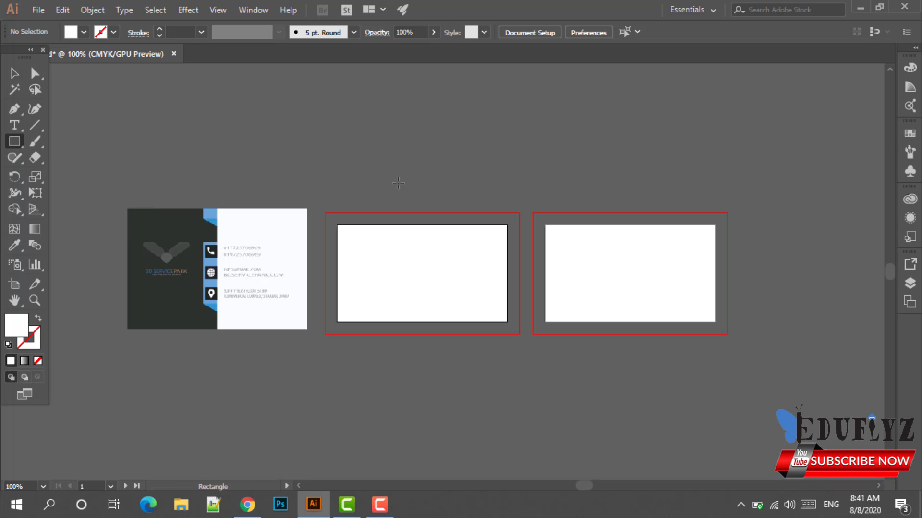
pyautogui.click(399, 183)
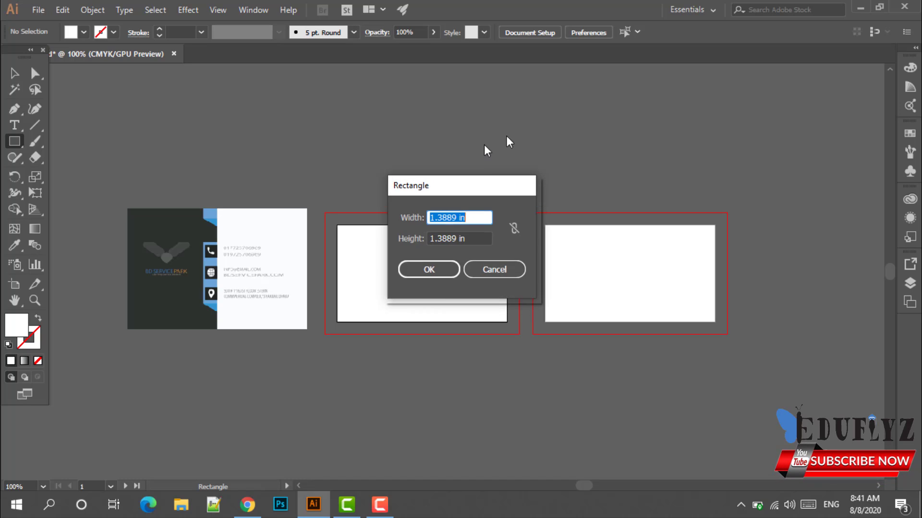
pyautogui.moveTo(453, 192); pyautogui.dragTo(552, 138)
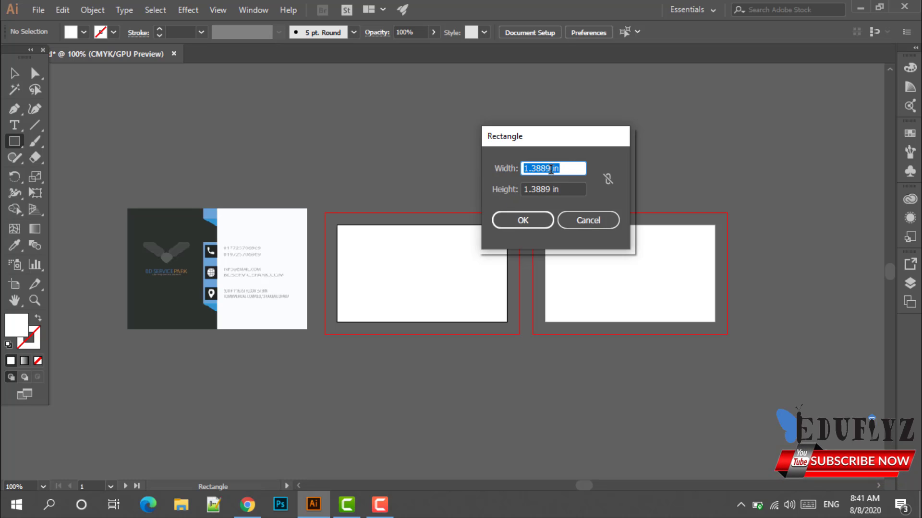
pyautogui.click(551, 169)
pyautogui.press('BackSpace')
pyautogui.press('BackSpace')
pyautogui.press('BackSpace')
pyautogui.press('BackSpace')
pyautogui.press('BackSpace')
pyautogui.press('BackSpace')
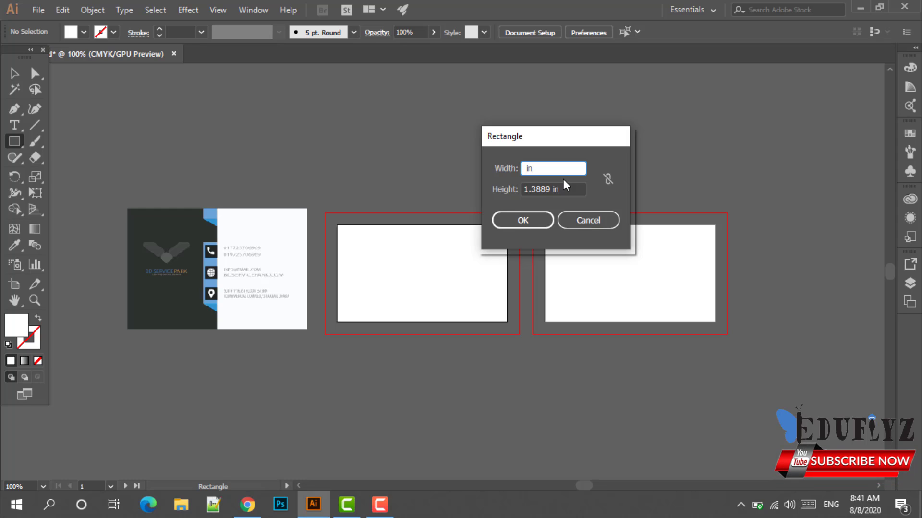
pyautogui.write('3. ')
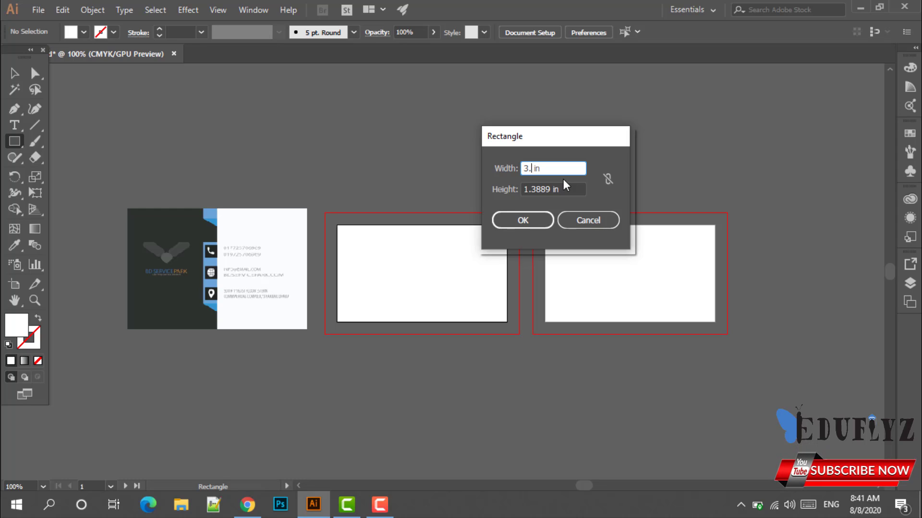
pyautogui.write('5')
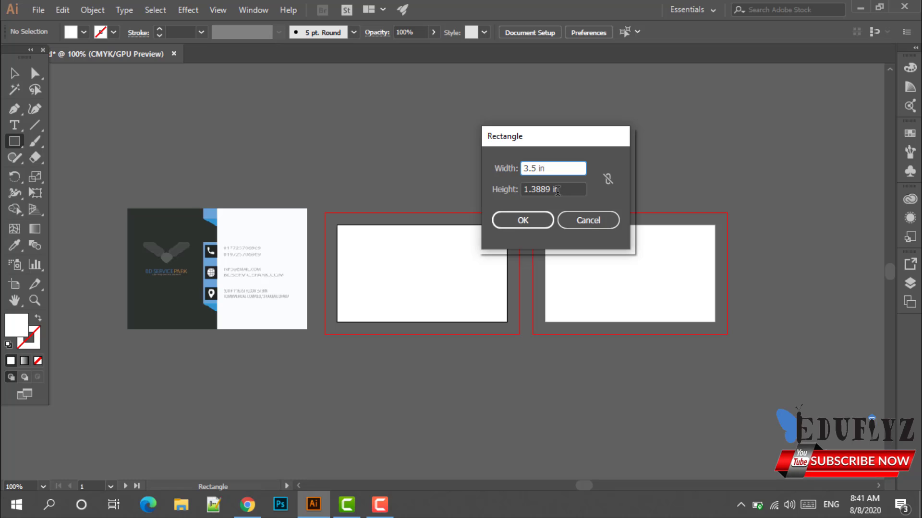
pyautogui.click(557, 191)
pyautogui.press('BackSpace')
pyautogui.press('BackSpace')
pyautogui.press('BackSpace')
pyautogui.press('BackSpace')
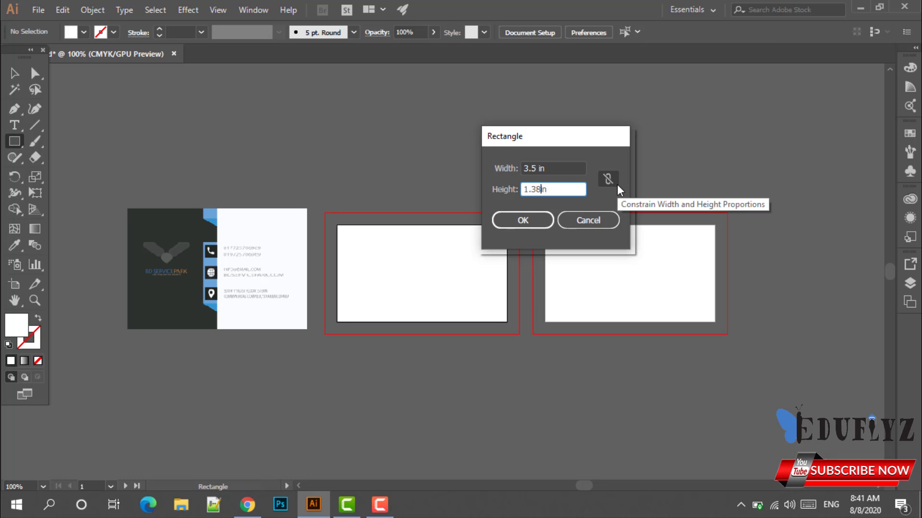
pyautogui.press('BackSpace')
pyautogui.press('BackSpace')
pyautogui.press('BackSpace')
pyautogui.press('BackSpace')
pyautogui.write('2')
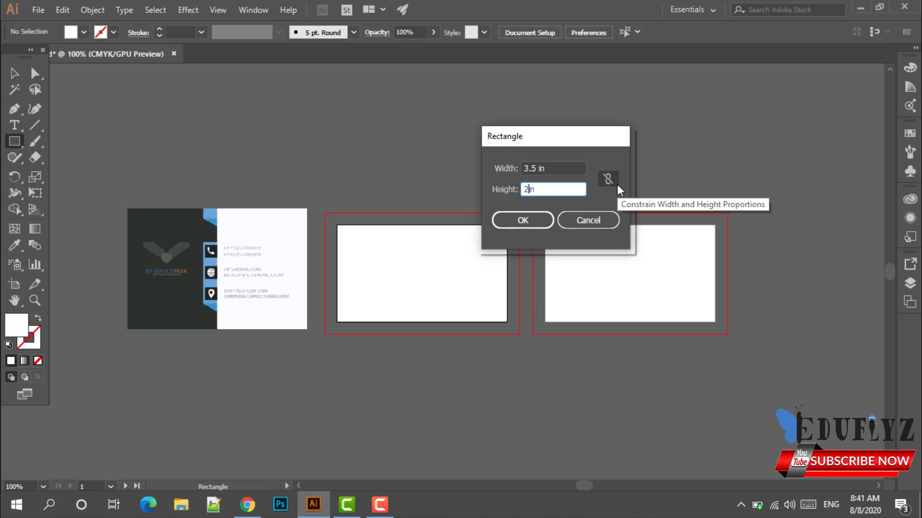
pyautogui.click(518, 216)
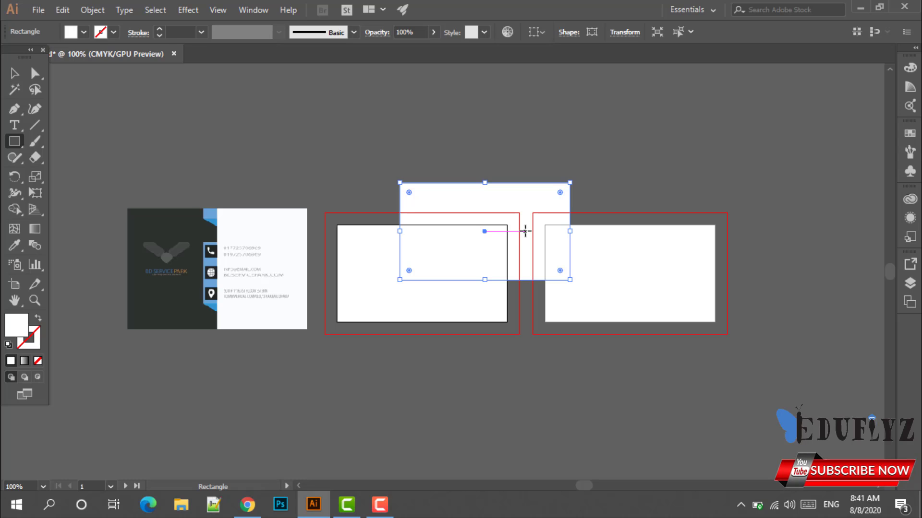
# Fill the new rectangle with the CMYK Green swatch and return to the Selection tool.
pyautogui.click(114, 32)
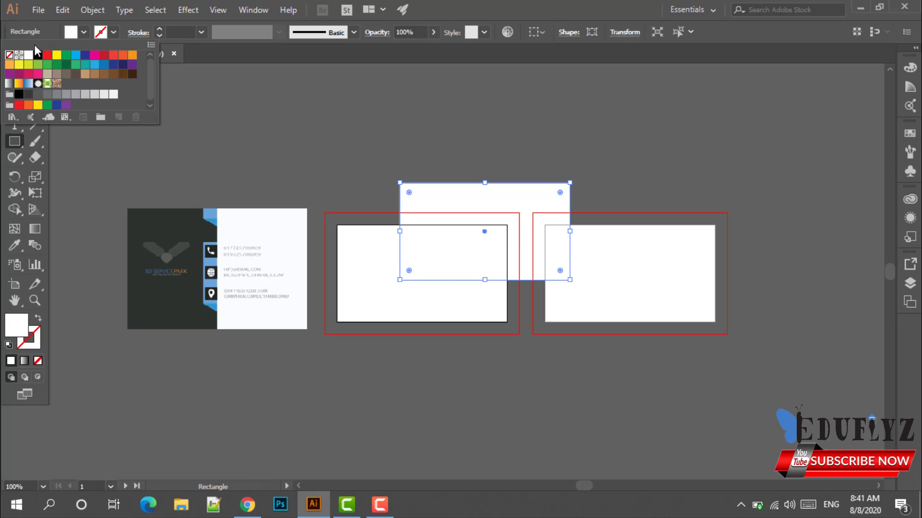
pyautogui.click(325, 117)
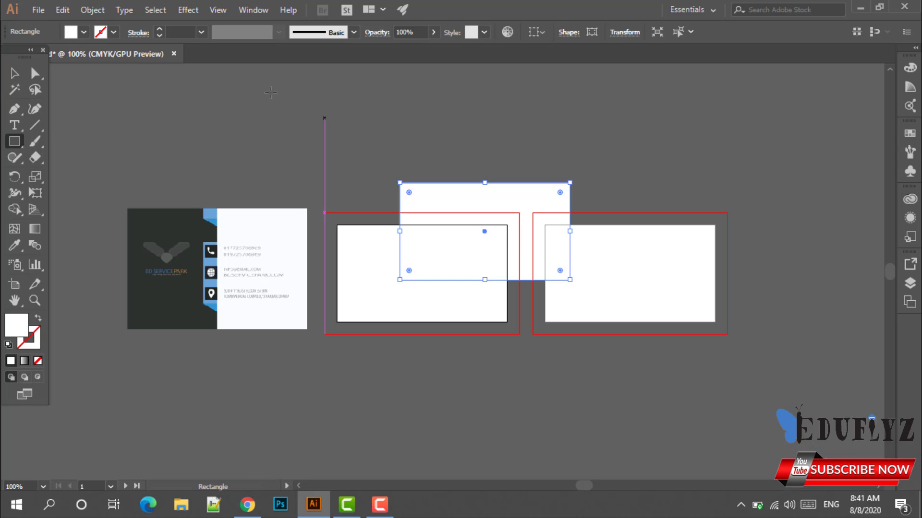
pyautogui.click(83, 32)
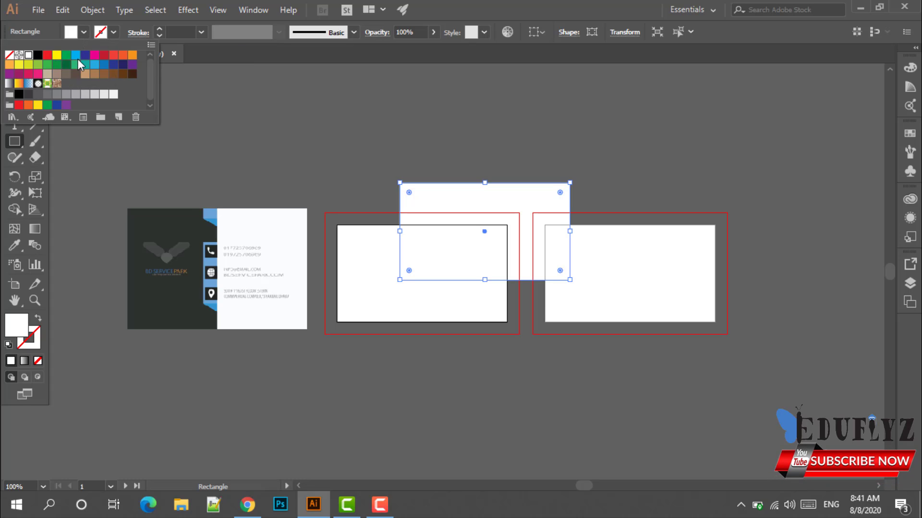
pyautogui.click(67, 55)
pyautogui.click(192, 109)
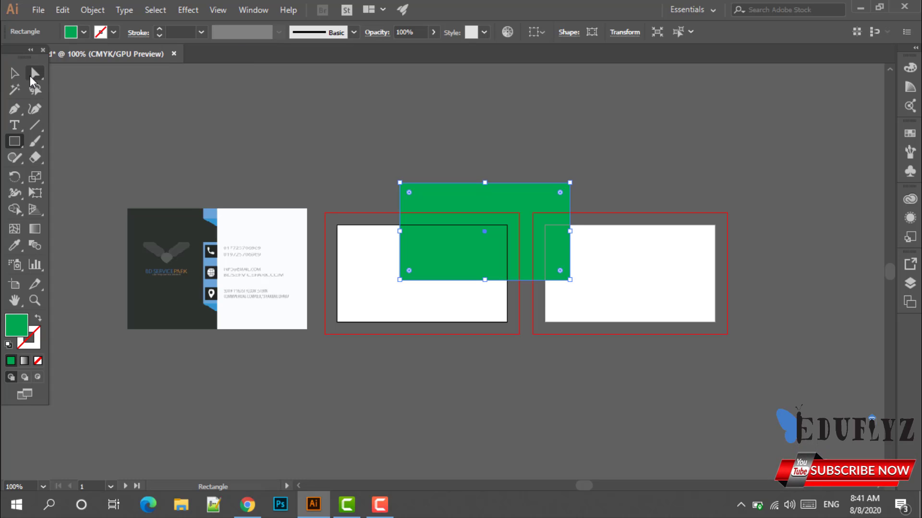
pyautogui.click(16, 73)
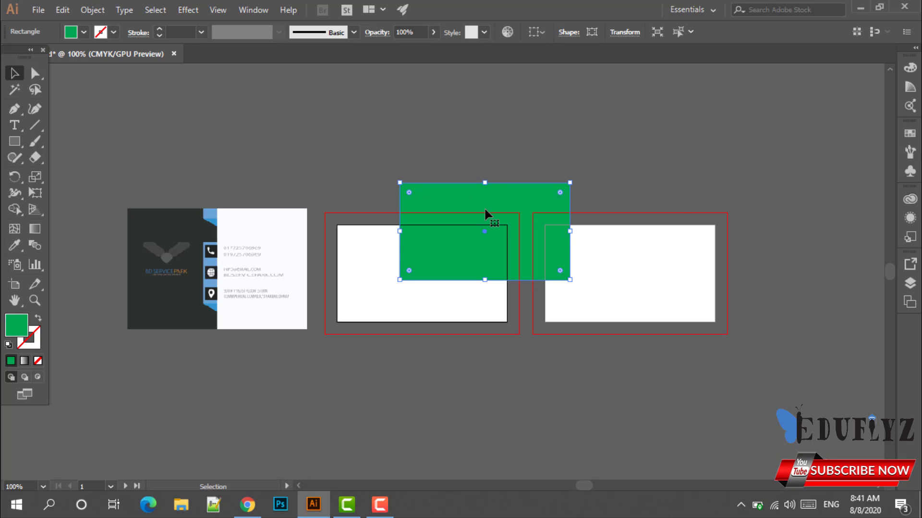
# Show the Transform panel for the rectangle and change its reference point.
pyautogui.click(251, 10)
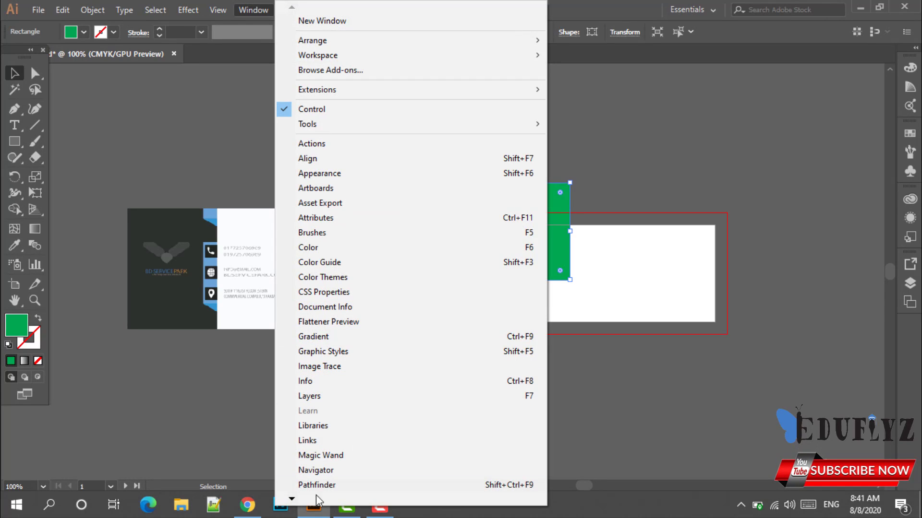
pyautogui.moveTo(292, 500)
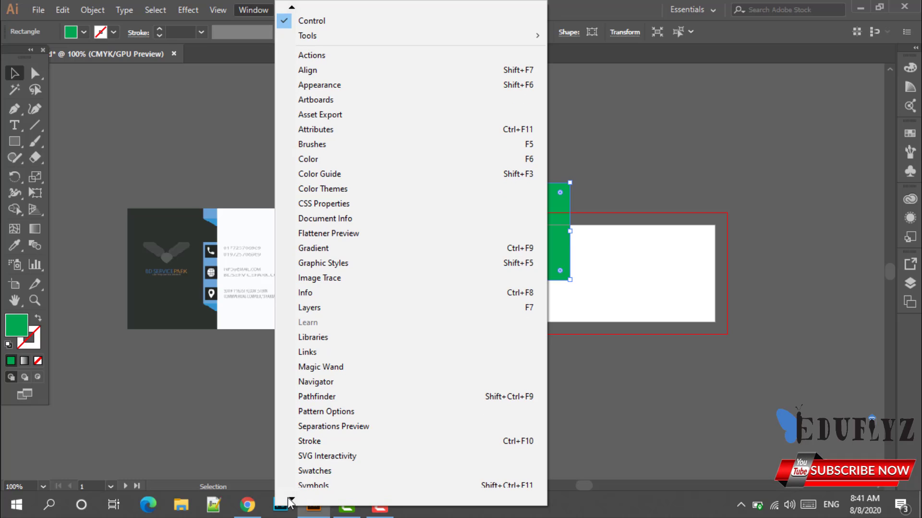
pyautogui.click(350, 449)
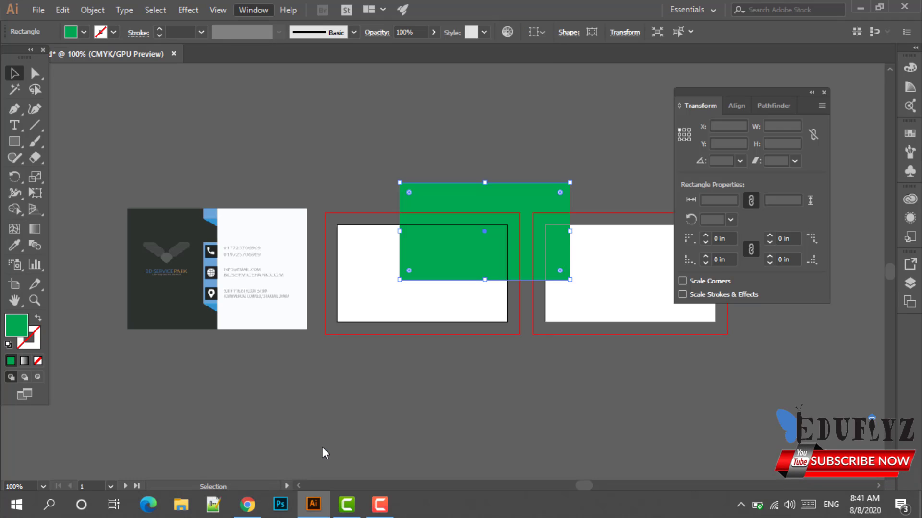
pyautogui.click(684, 139)
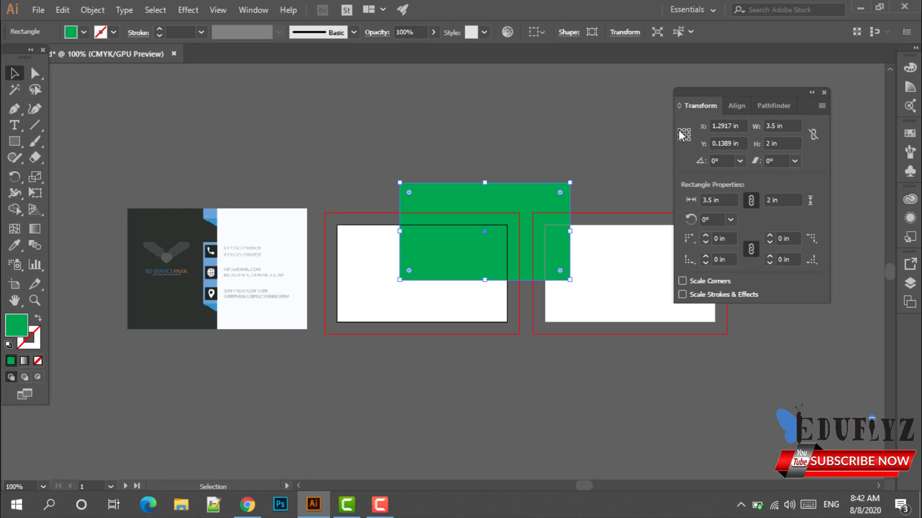
pyautogui.click(683, 135)
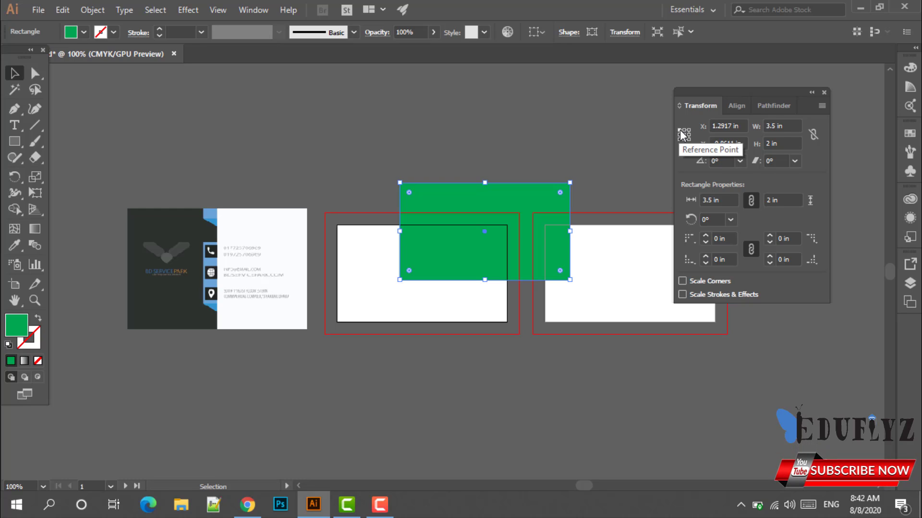
# Set the rectangle's position to X 0 in, Y 0 in, then deselect and close the panel.
pyautogui.click(733, 126)
pyautogui.press('BackSpace')
pyautogui.press('BackSpace')
pyautogui.press('BackSpace')
pyautogui.press('BackSpace')
pyautogui.press('BackSpace')
pyautogui.press('BackSpace')
pyautogui.press('BackSpace')
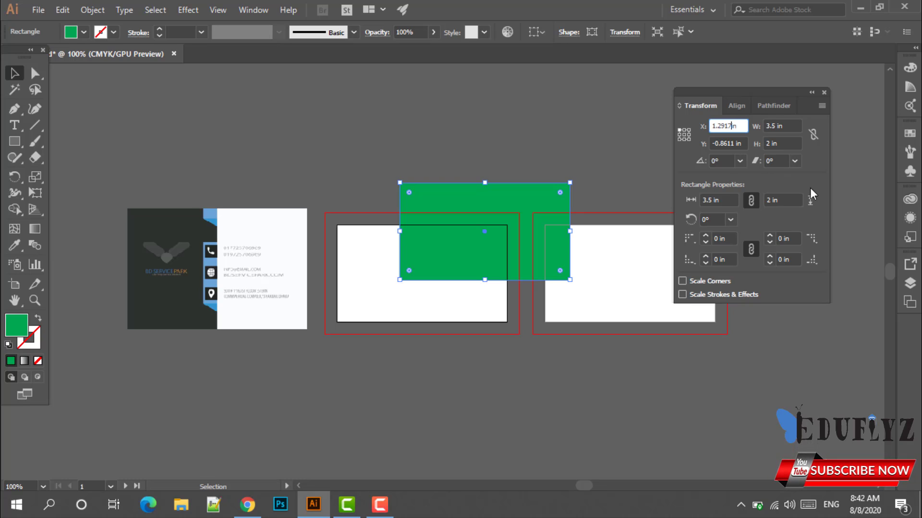
pyautogui.write('0')
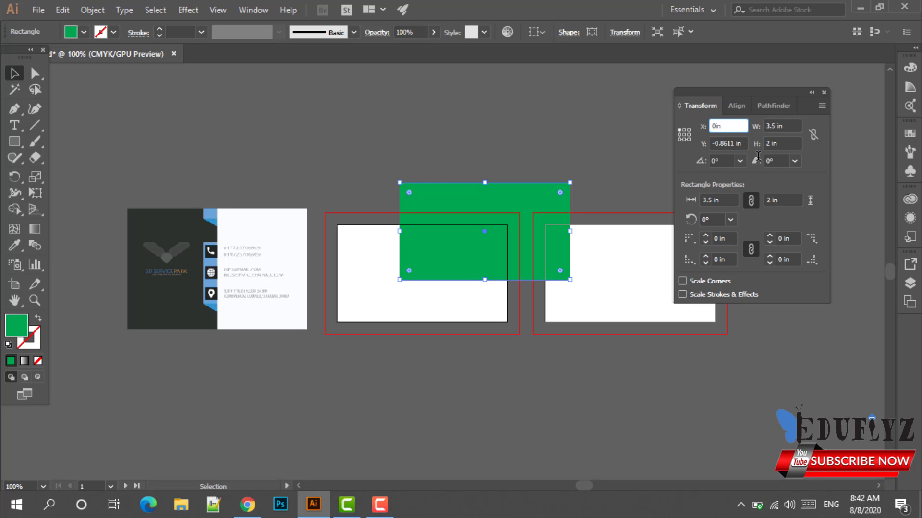
pyautogui.click(735, 143)
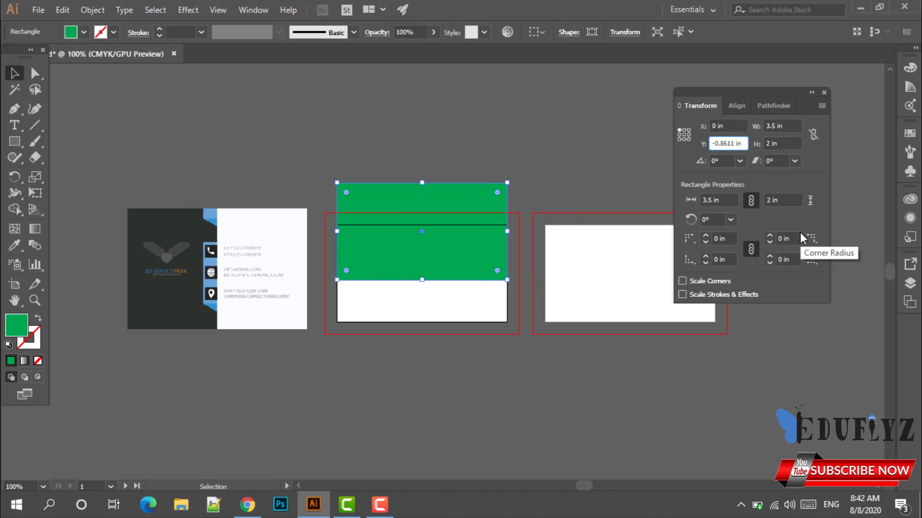
pyautogui.press('BackSpace')
pyautogui.press('BackSpace')
pyautogui.press('BackSpace')
pyautogui.press('BackSpace')
pyautogui.press('BackSpace')
pyautogui.press('BackSpace')
pyautogui.press('BackSpace')
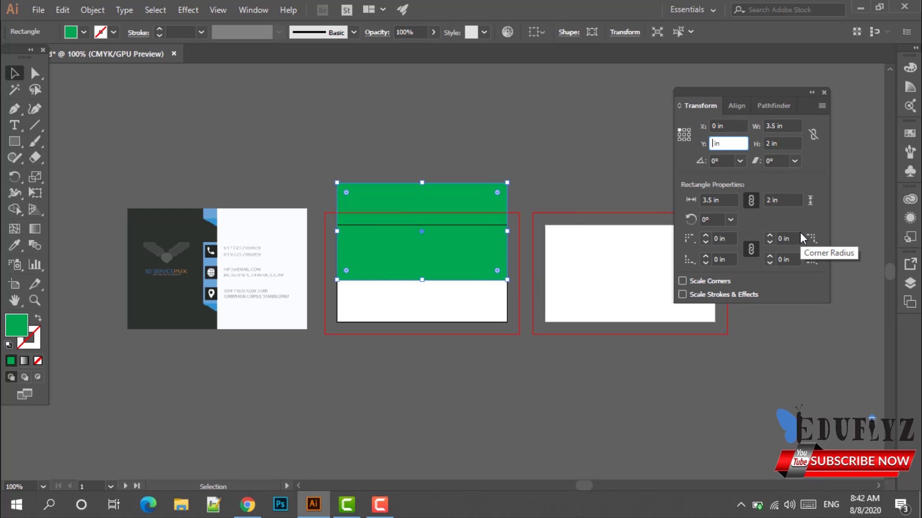
pyautogui.write('0')
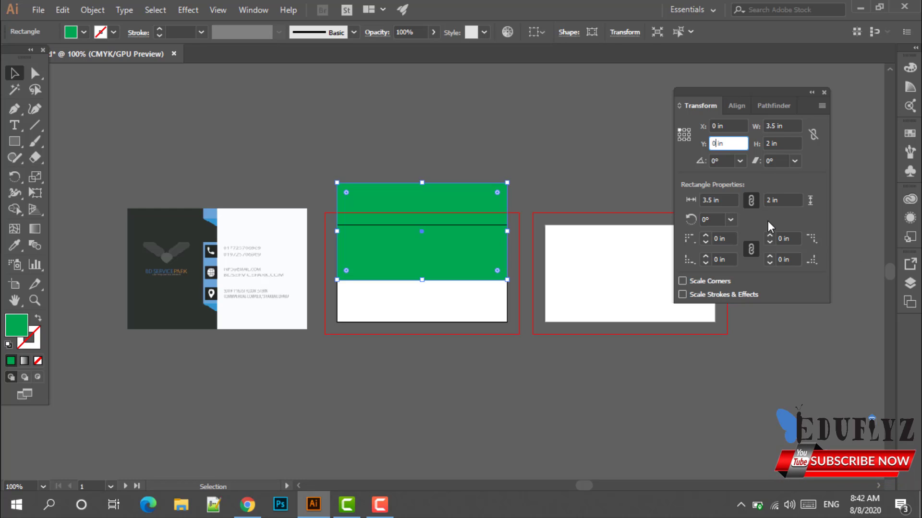
pyautogui.press('Return')
pyautogui.click(518, 240)
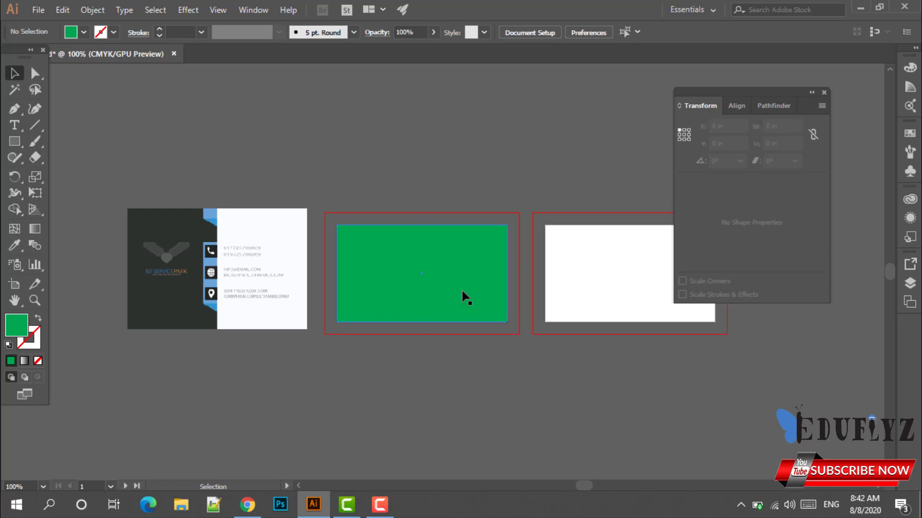
pyautogui.click(824, 93)
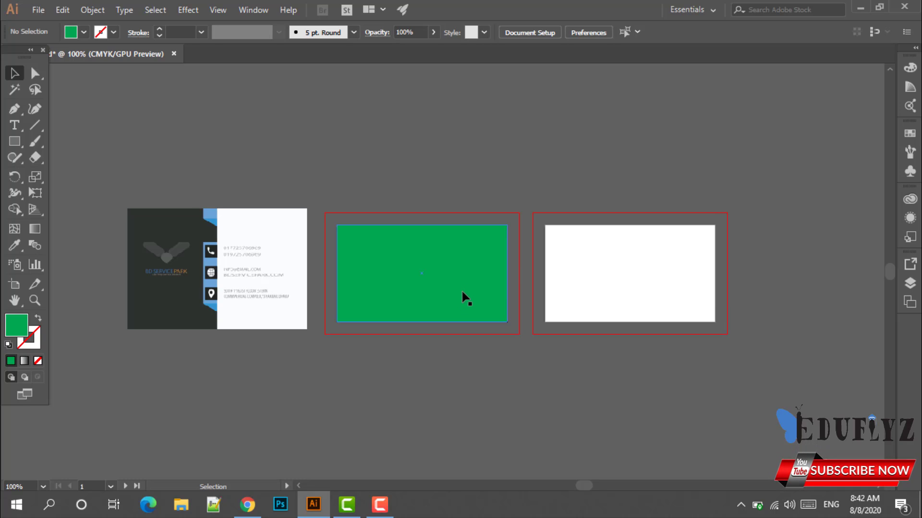
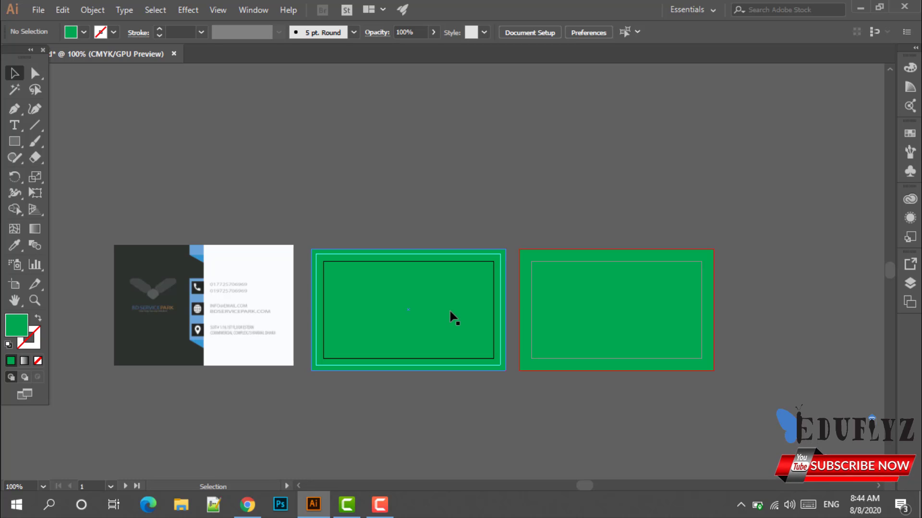
# Try moving the green rectangle, undo the moves, and check the green cards on the artboards.
pyautogui.moveTo(465, 316); pyautogui.dragTo(485, 396)
pyautogui.moveTo(434, 353); pyautogui.dragTo(414, 285)
pyautogui.moveTo(439, 347); pyautogui.dragTo(428, 326)
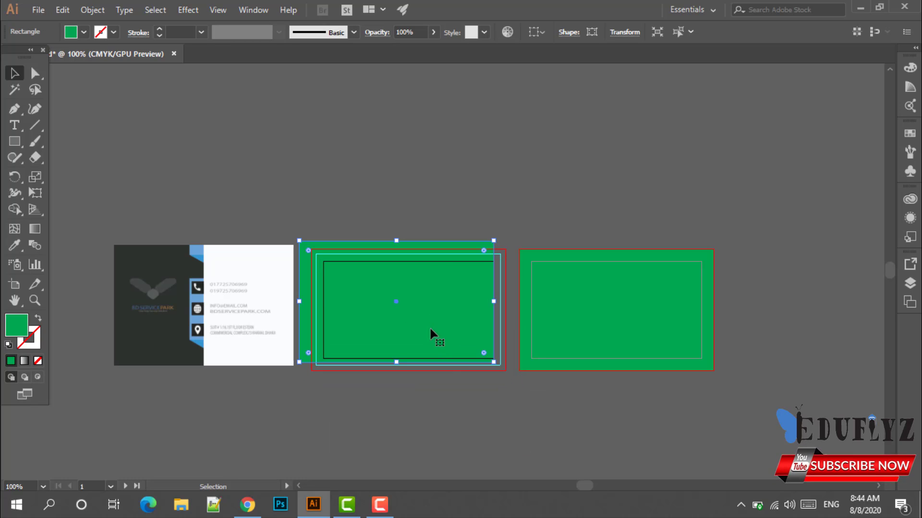
pyautogui.hotkey('ctrl', 'z')
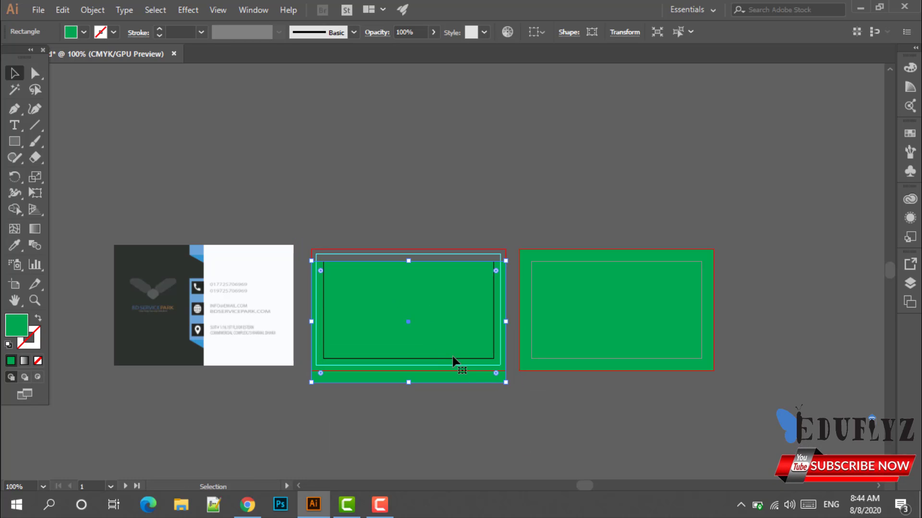
pyautogui.hotkey('ctrl', 'z')
pyautogui.hotkey('ctrl', 'z')
pyautogui.hotkey('ctrl', 'z')
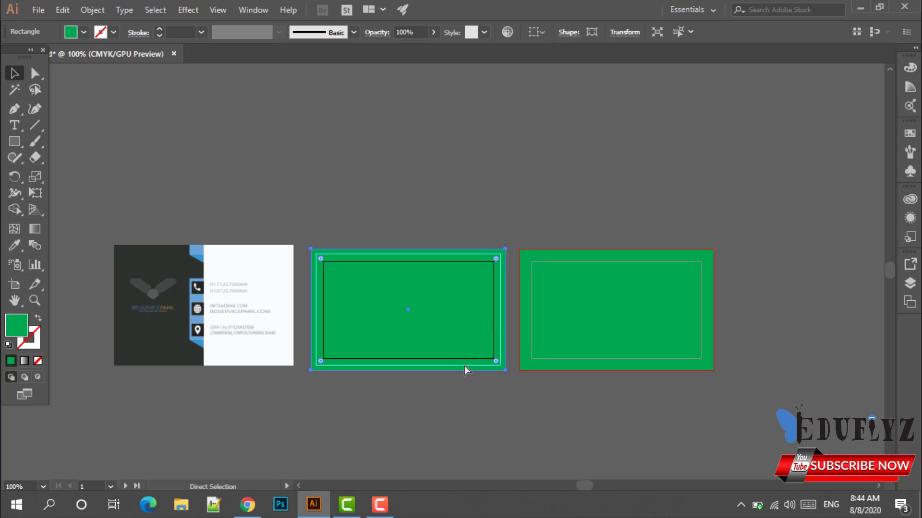
pyautogui.click(500, 402)
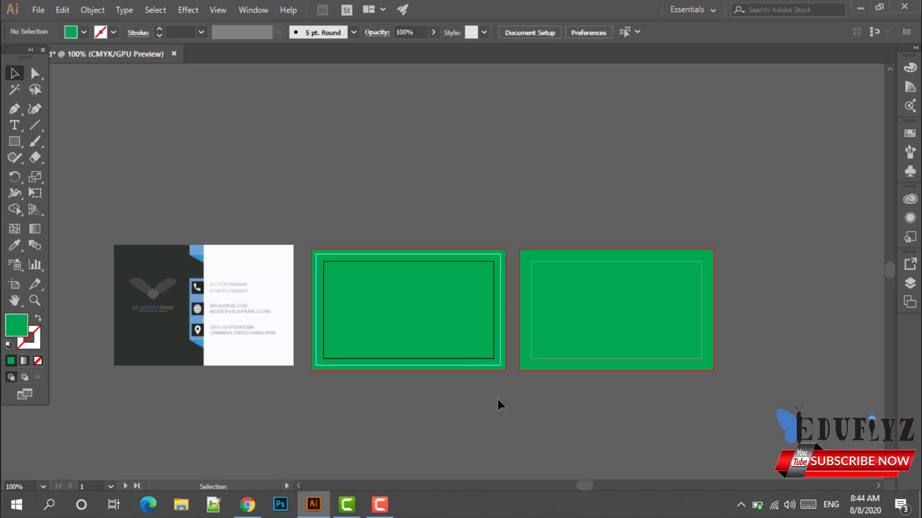
pyautogui.click(450, 330)
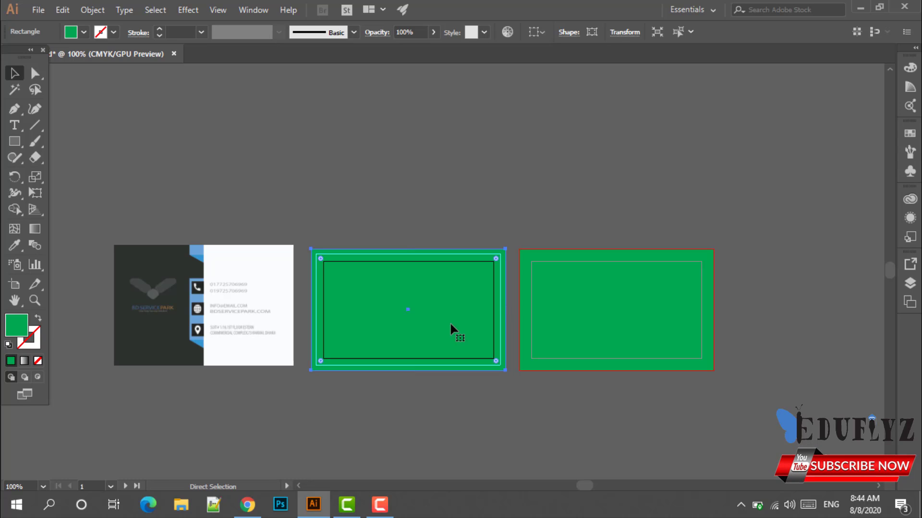
pyautogui.hotkey('ctrl', 'shift', 'a')
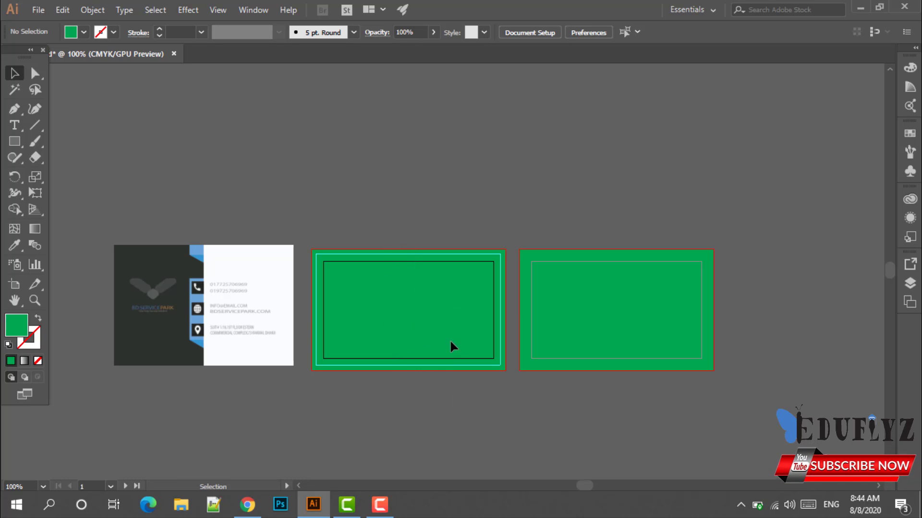
pyautogui.click(639, 307)
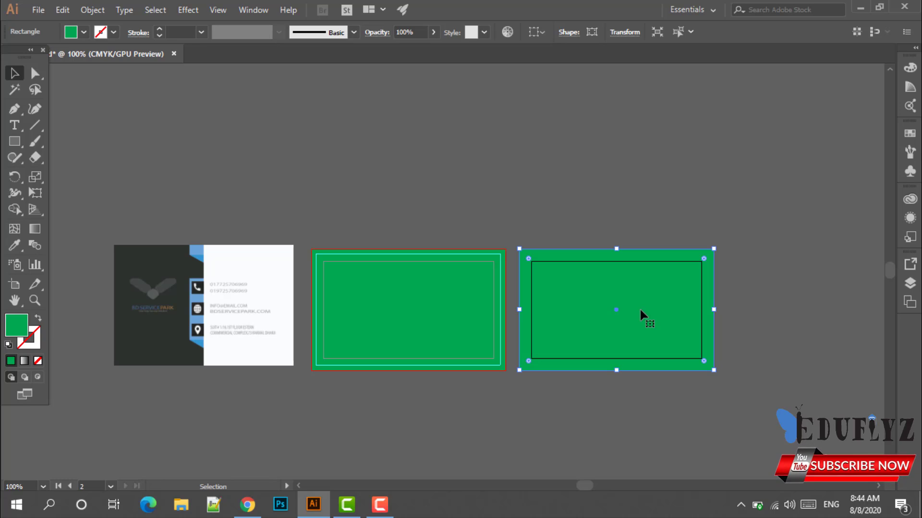
pyautogui.hotkey('ctrl', 'shift', 'a')
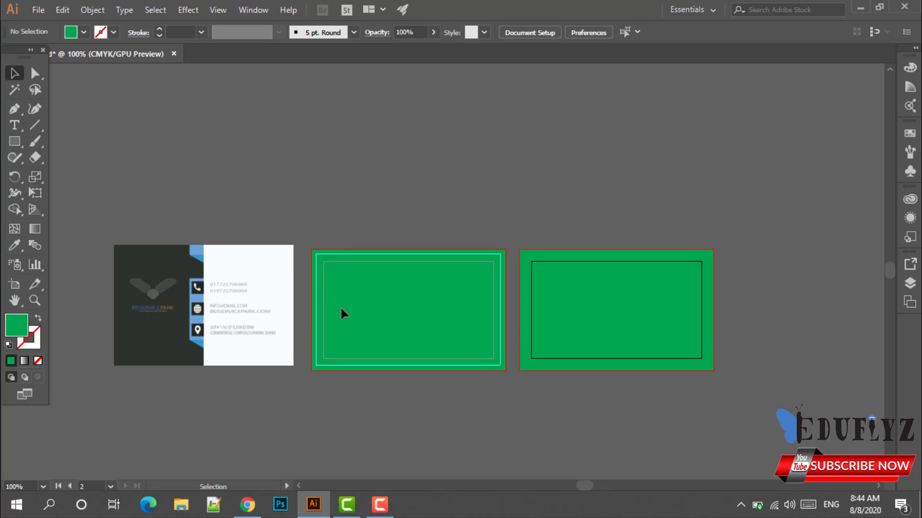
# Stretch the gig-1.jpg sample card image wider, to about 3.91 in.
pyautogui.scroll(2, 341, 308)
pyautogui.scroll(-1, 339, 305)
pyautogui.moveTo(328, 300); pyautogui.dragTo(464, 284)
pyautogui.scroll(2, 385, 298)
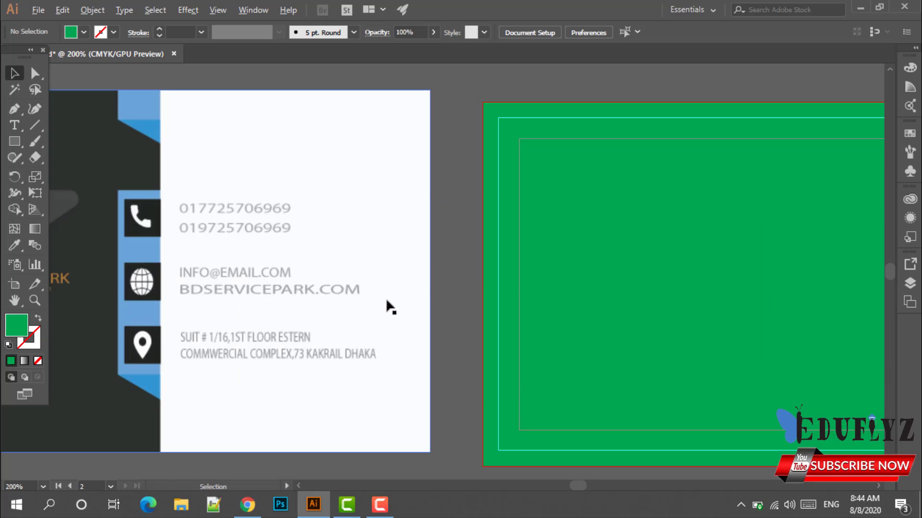
pyautogui.scroll(-1, 589, 267)
pyautogui.moveTo(290, 260); pyautogui.dragTo(296, 268)
pyautogui.moveTo(486, 145); pyautogui.dragTo(499, 145)
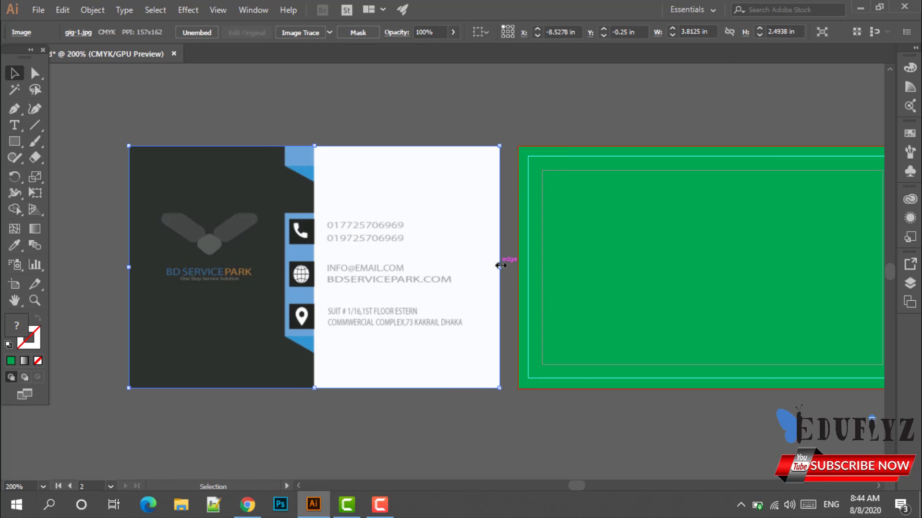
pyautogui.moveTo(500, 267); pyautogui.dragTo(509, 266)
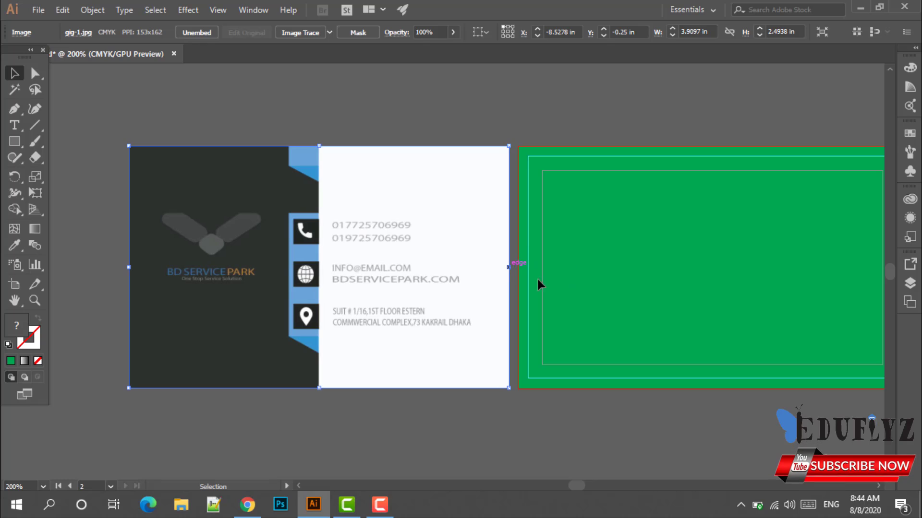
pyautogui.click(574, 272)
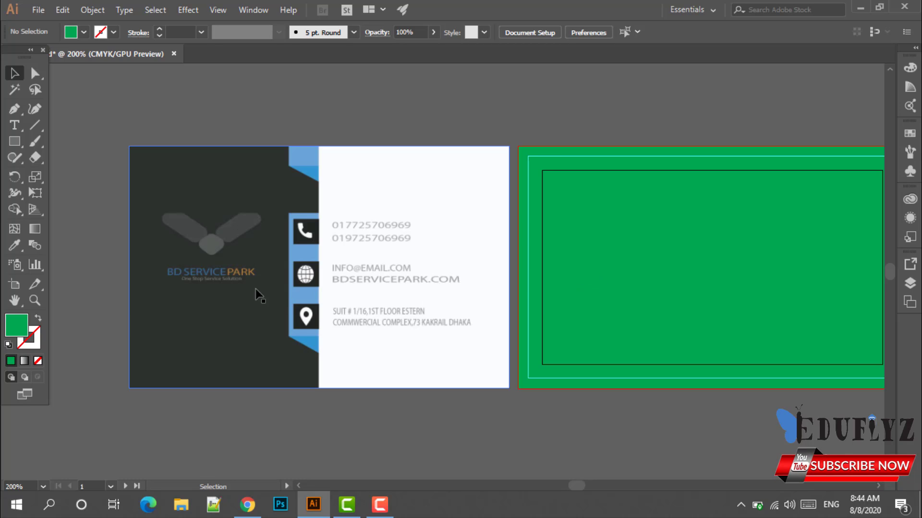
# Select the sample card image, then choose the Rectangle Tool.
pyautogui.click(201, 310)
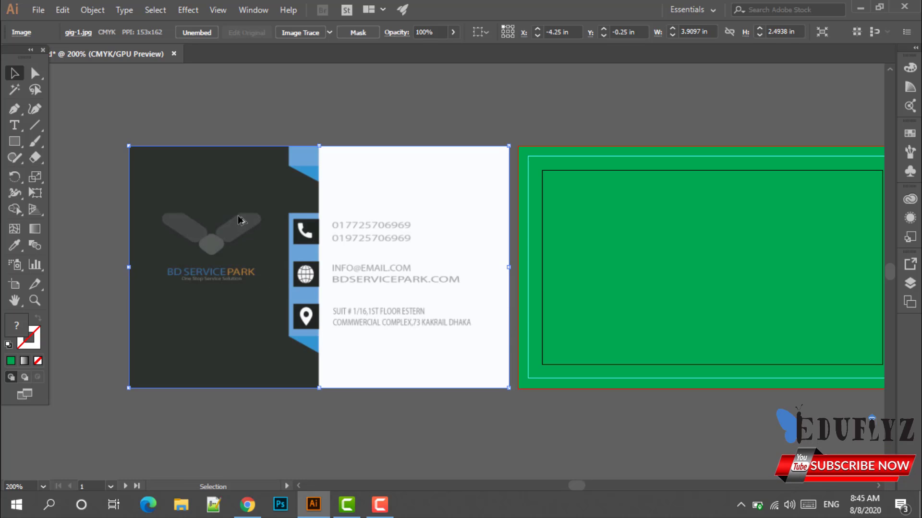
pyautogui.scroll(2, 238, 216)
pyautogui.scroll(-1, 238, 216)
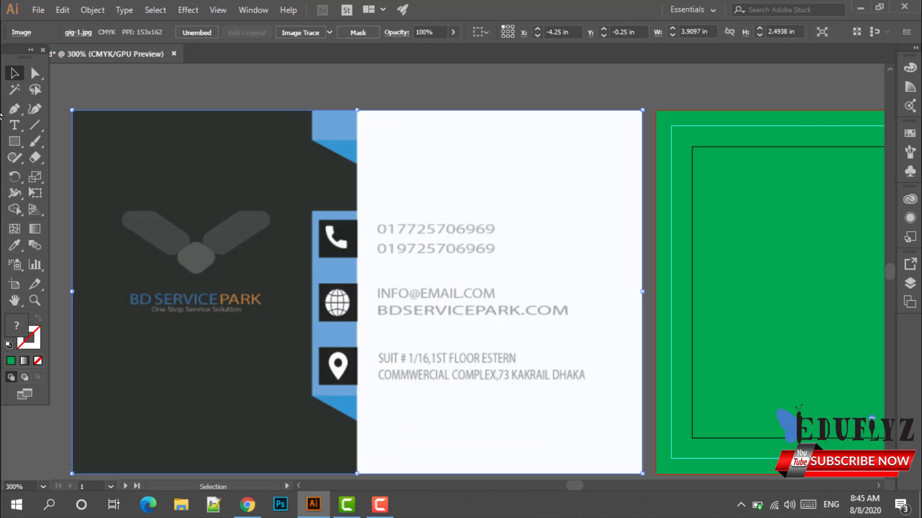
pyautogui.click(14, 141)
pyautogui.click(82, 141)
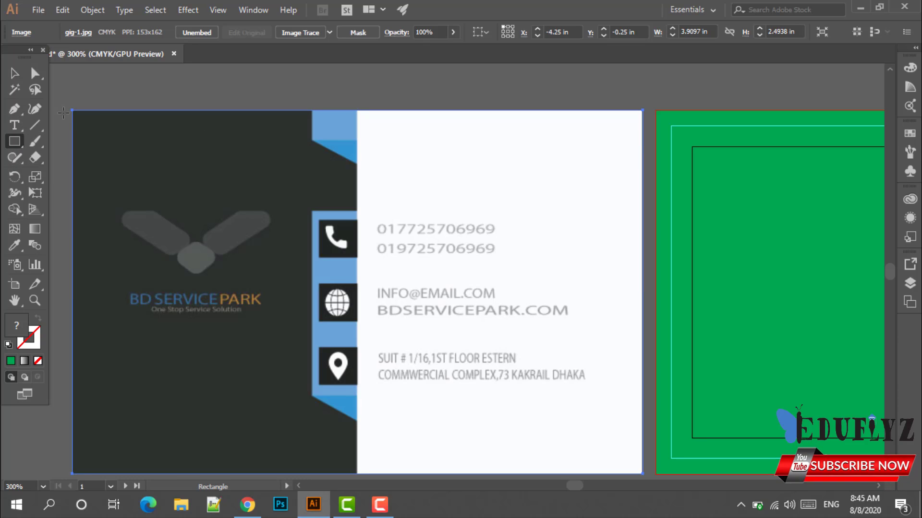
# Draw a rectangle over the sample card's dark half and fill it with its dark grey.
pyautogui.moveTo(71, 110); pyautogui.dragTo(362, 474)
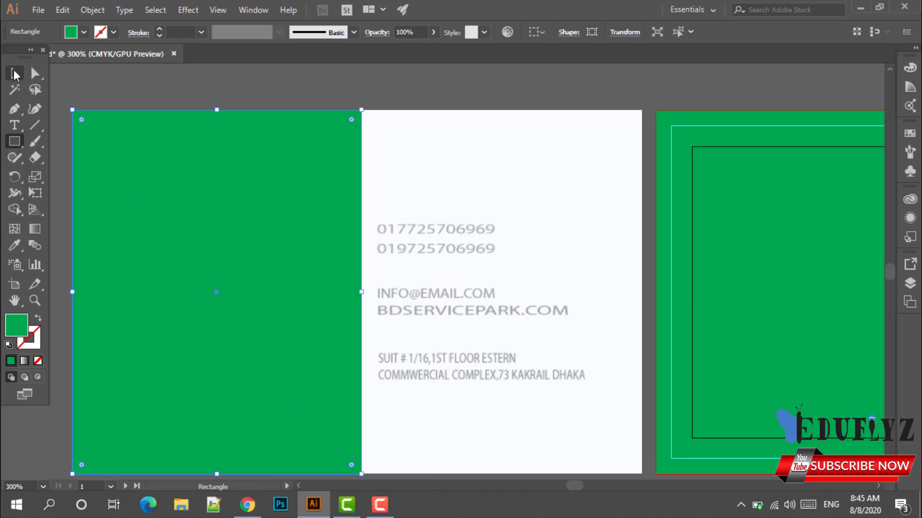
pyautogui.press('v')
pyautogui.moveTo(280, 308); pyautogui.dragTo(594, 292)
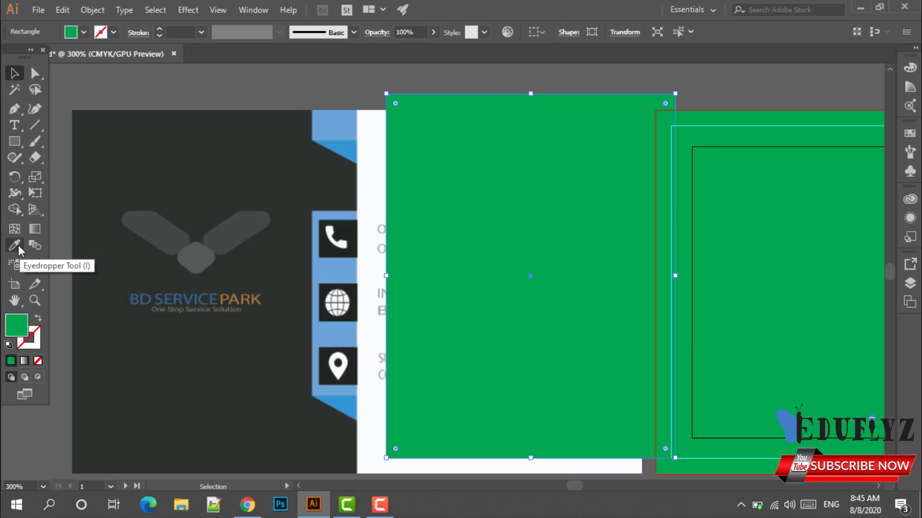
pyautogui.click(18, 246)
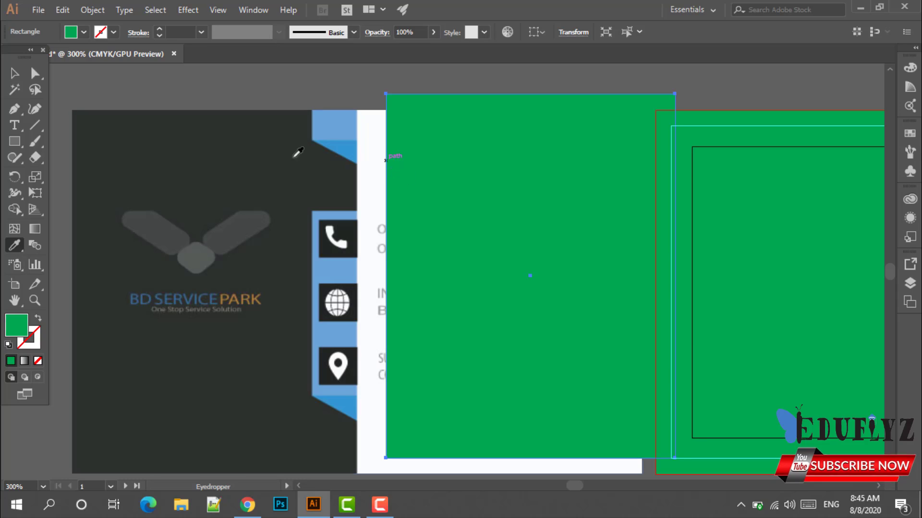
pyautogui.click(224, 152)
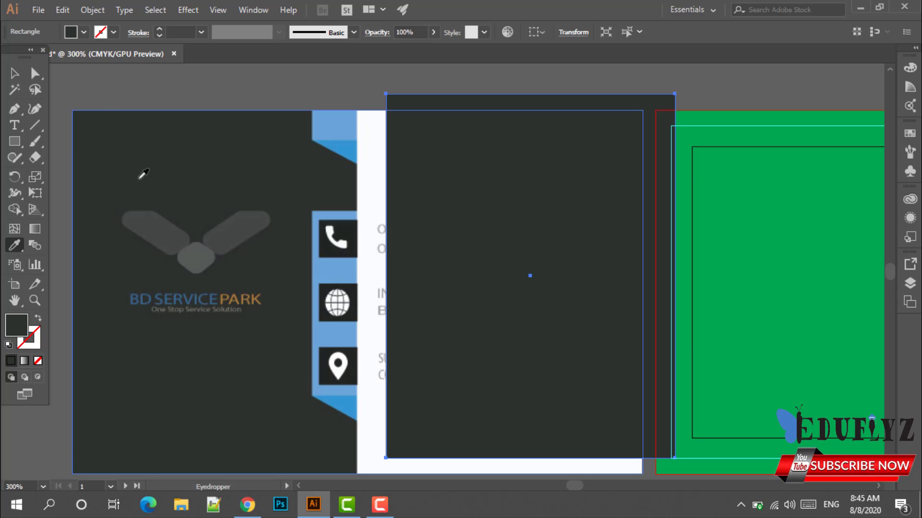
# Move the dark grey rectangle over the left half of the middle artboard's card.
pyautogui.click(14, 73)
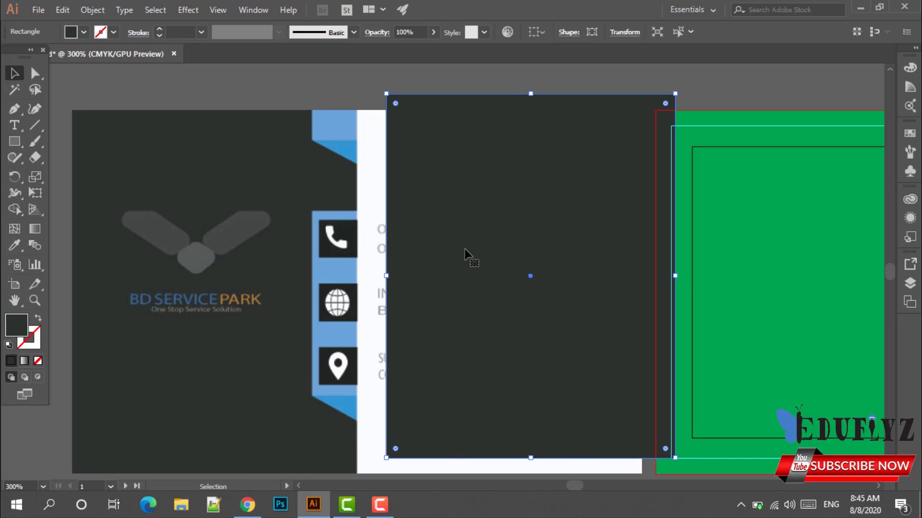
pyautogui.scroll(-1, 468, 256)
pyautogui.scroll(-1, 602, 299)
pyautogui.moveTo(687, 290); pyautogui.dragTo(586, 312)
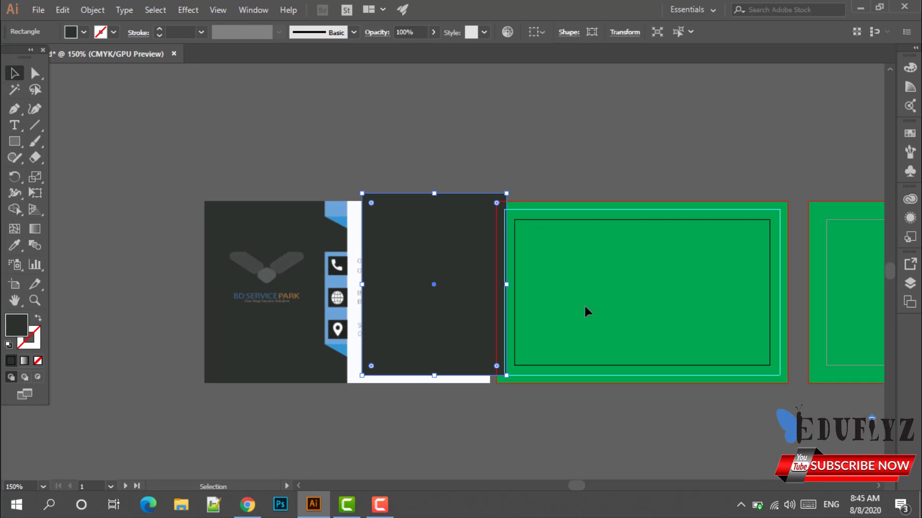
pyautogui.moveTo(436, 311); pyautogui.dragTo(566, 311)
pyautogui.click(715, 324)
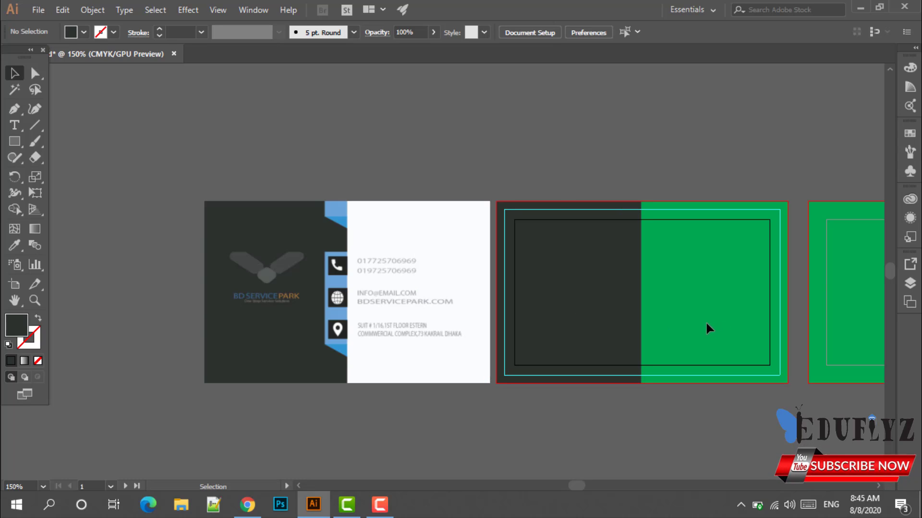
# Draw a rectangle over the sample card's right half and fill it with its white.
pyautogui.scroll(1, 341, 305)
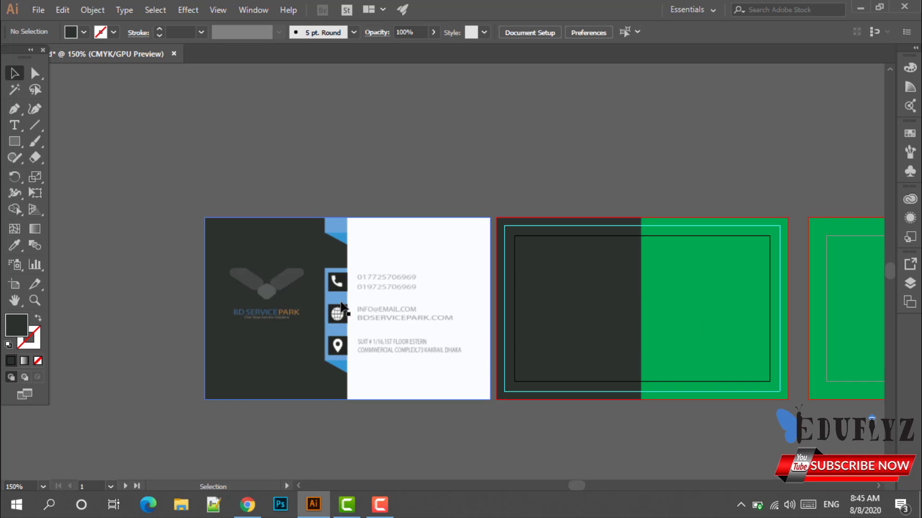
pyautogui.keyDown('alt'); pyautogui.scroll(1, 379, 315); pyautogui.keyUp('alt')
pyautogui.scroll(-2, 408, 336)
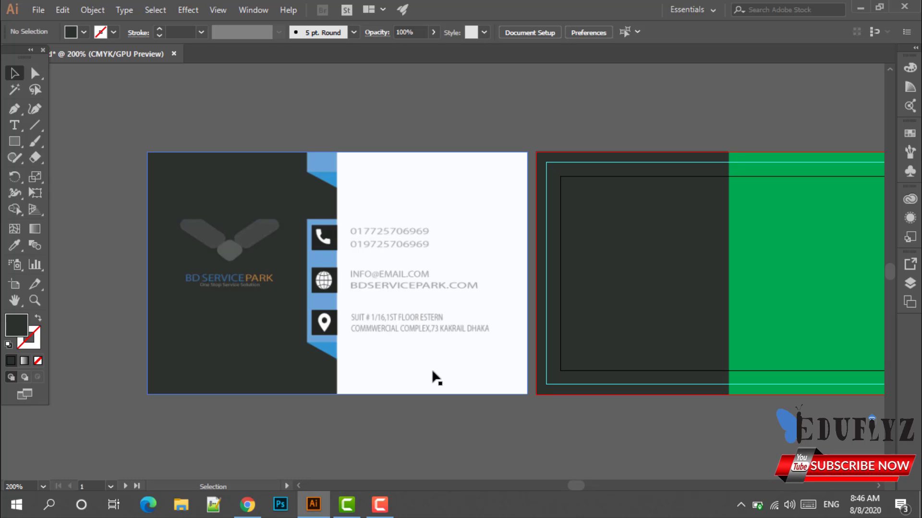
pyautogui.moveTo(15, 141); pyautogui.dragTo(36, 139)
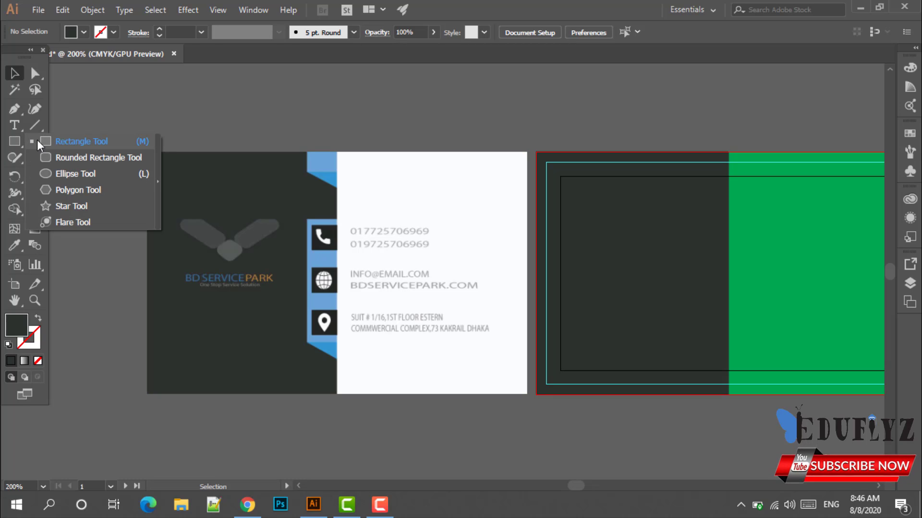
pyautogui.click(38, 140)
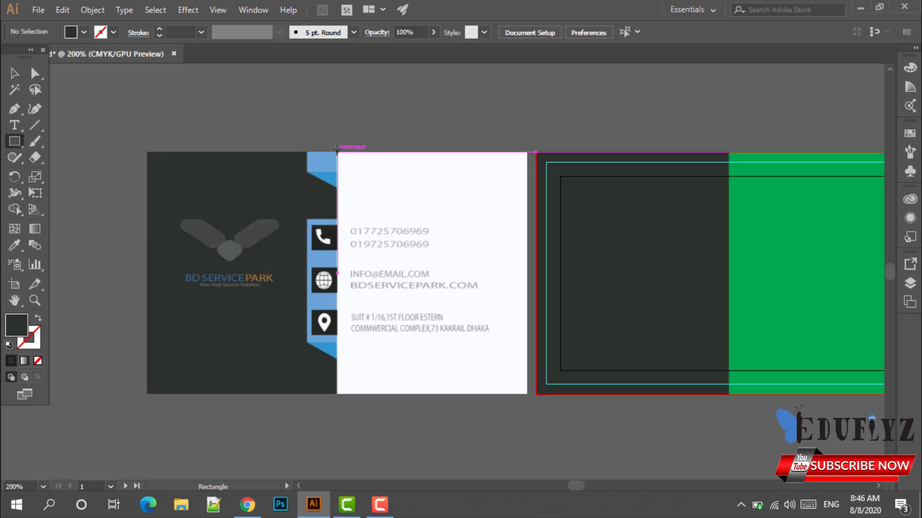
pyautogui.moveTo(337, 152); pyautogui.dragTo(527, 394)
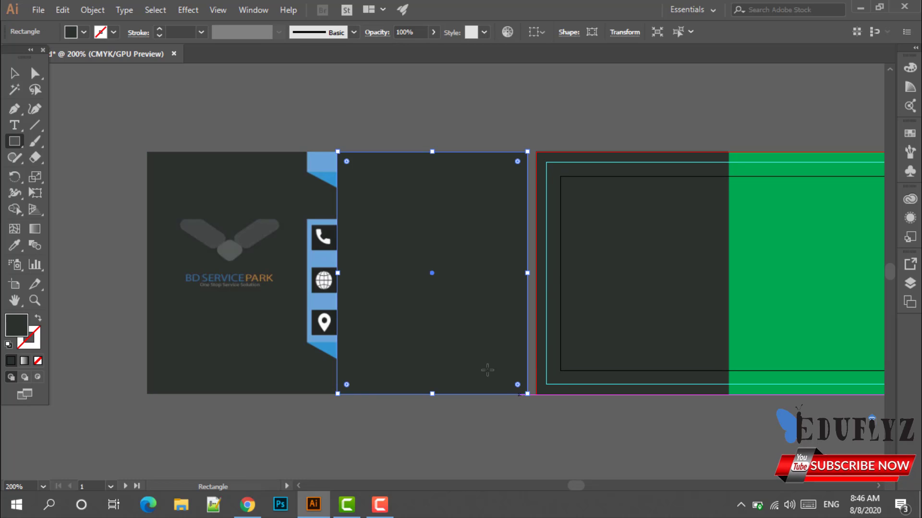
pyautogui.click(14, 73)
pyautogui.moveTo(397, 249); pyautogui.dragTo(194, 246)
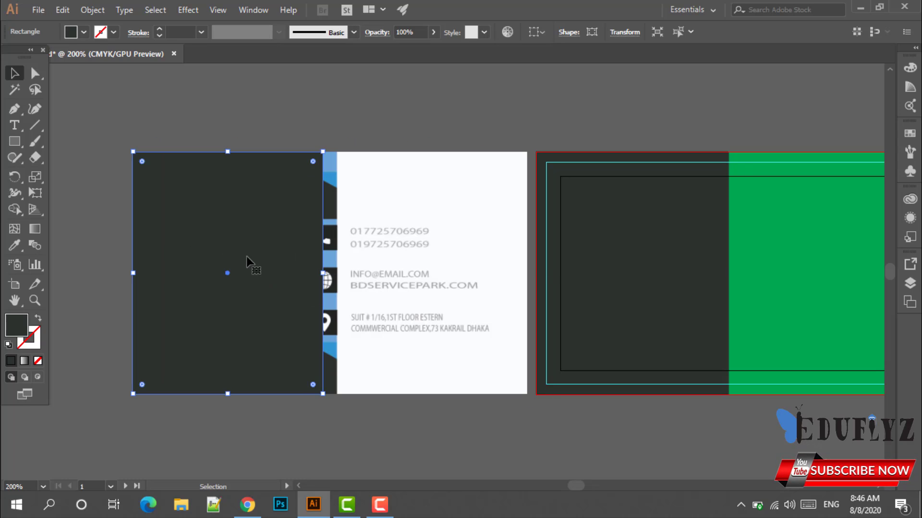
pyautogui.click(13, 246)
pyautogui.click(479, 197)
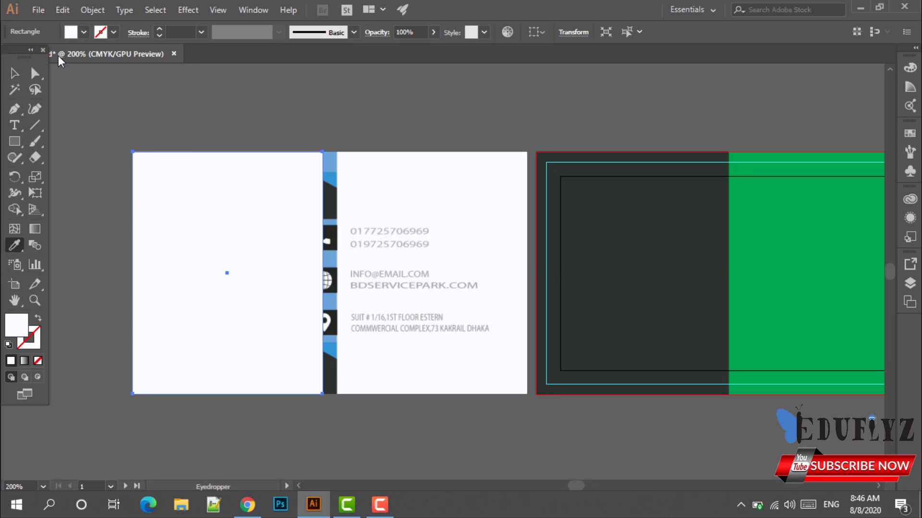
pyautogui.click(12, 72)
# Move the white rectangle onto the middle card's remaining green area.
pyautogui.scroll(-1, 447, 240)
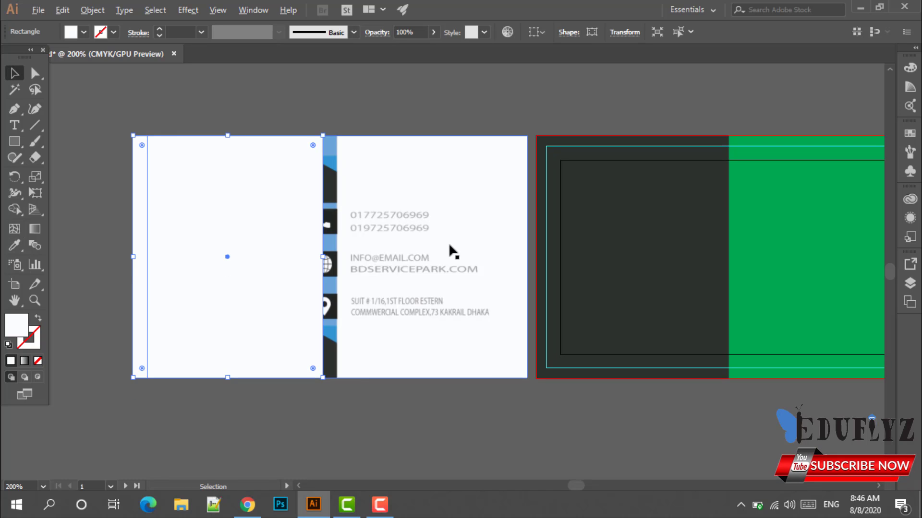
pyautogui.scroll(-1, 446, 242)
pyautogui.hscroll(2, 408, 243)
pyautogui.moveTo(222, 226); pyautogui.dragTo(667, 222)
pyautogui.click(724, 384)
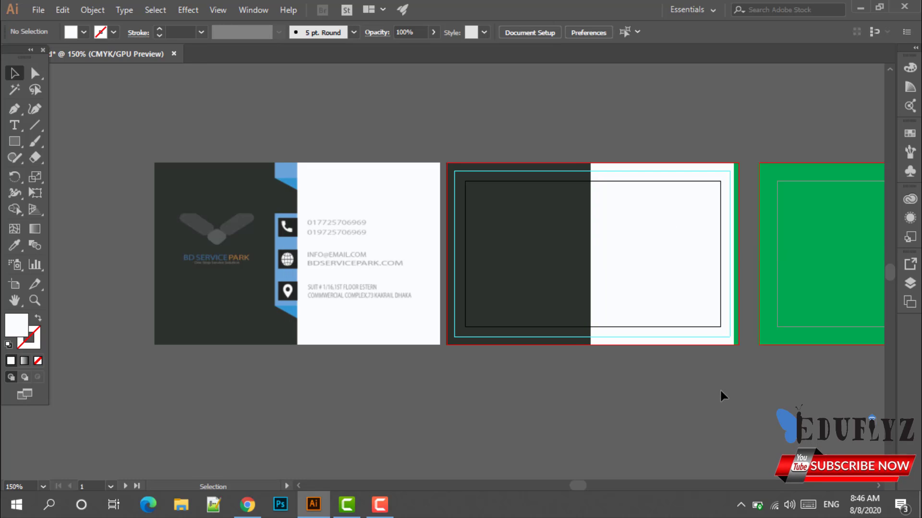
# Marquee-select the second card's rectangles and stretch them right to the artboard edge.
pyautogui.scroll(2, 624, 383)
pyautogui.scroll(2, 720, 358)
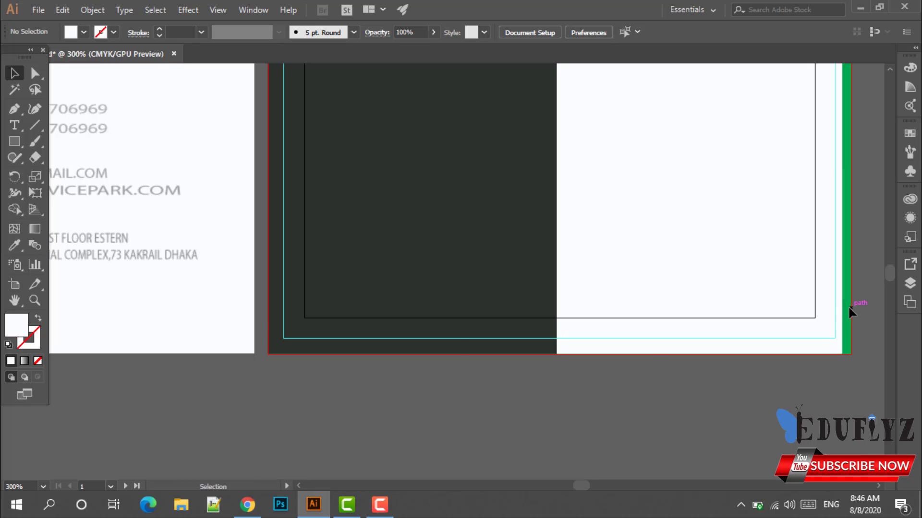
pyautogui.scroll(-1, 849, 307)
pyautogui.moveTo(460, 79); pyautogui.dragTo(857, 357)
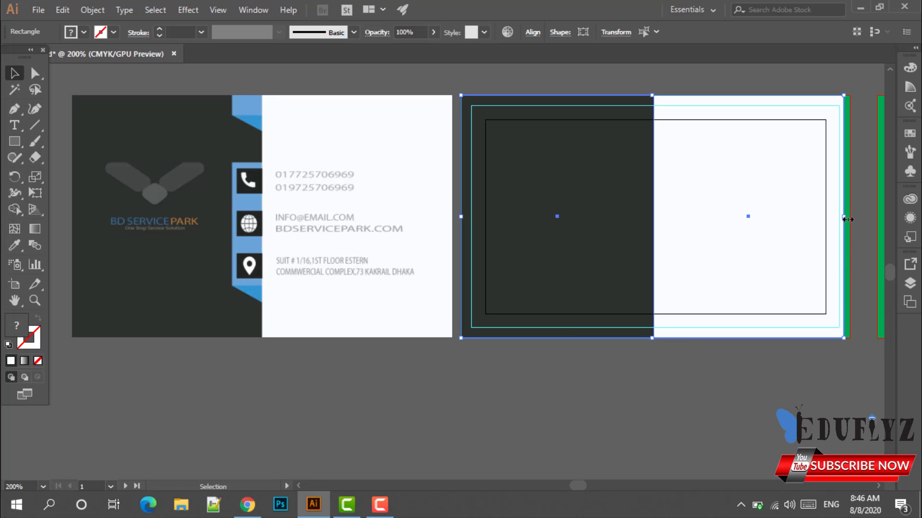
pyautogui.moveTo(844, 217); pyautogui.dragTo(849, 217)
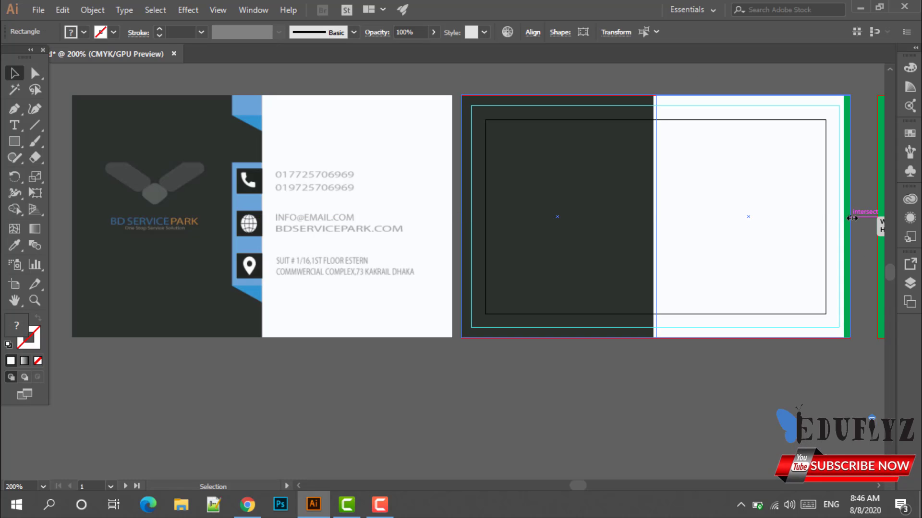
pyautogui.click(808, 403)
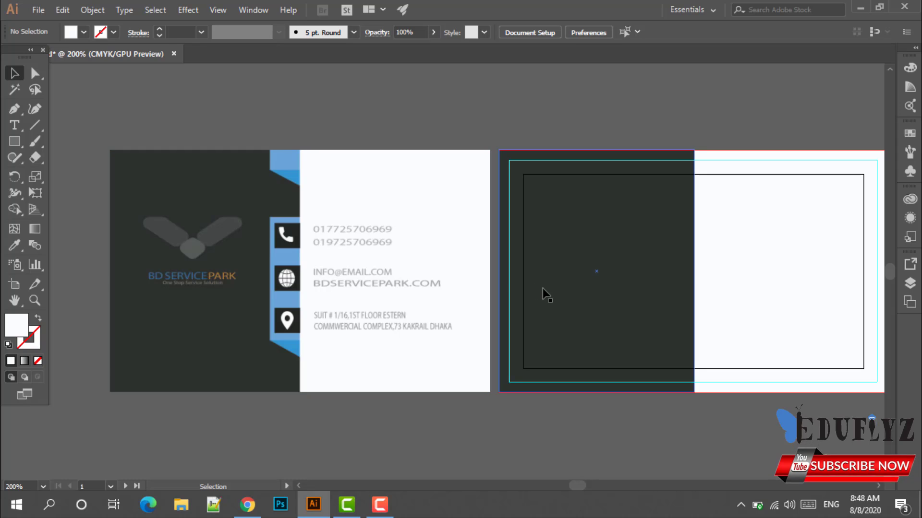
# Lock the reference card image in place.
pyautogui.click(389, 276)
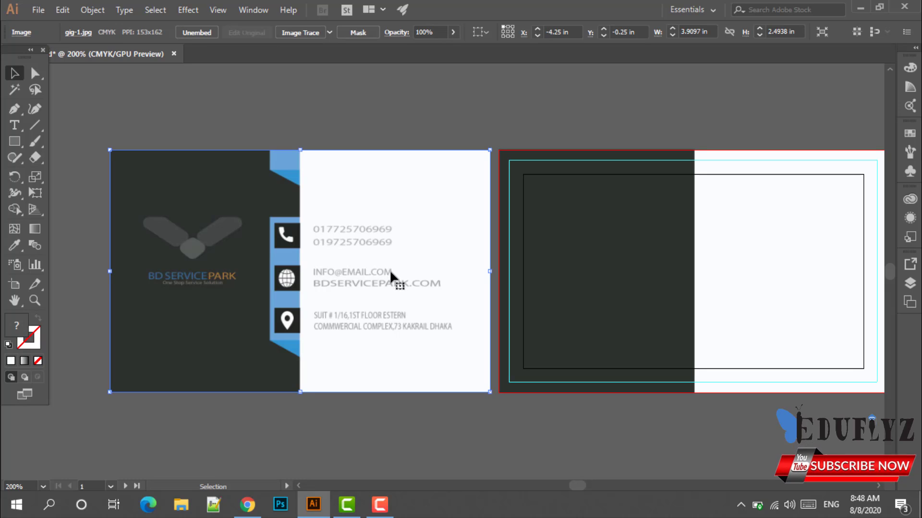
pyautogui.hotkey('ctrl', 'shift', 'a')
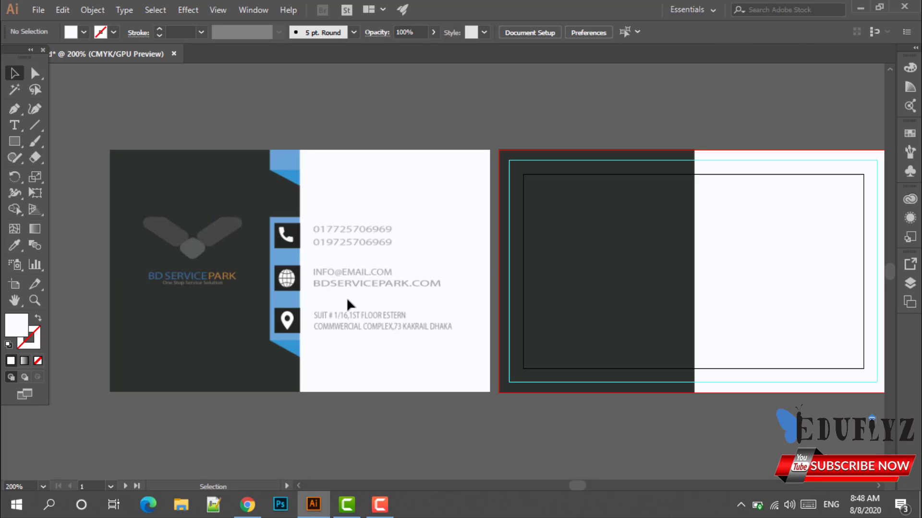
pyautogui.scroll(2, 289, 285)
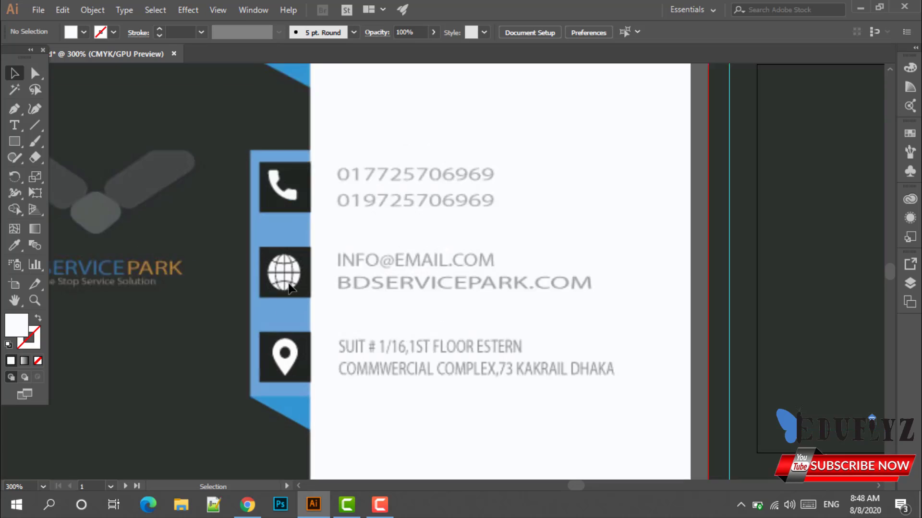
pyautogui.scroll(1, 288, 285)
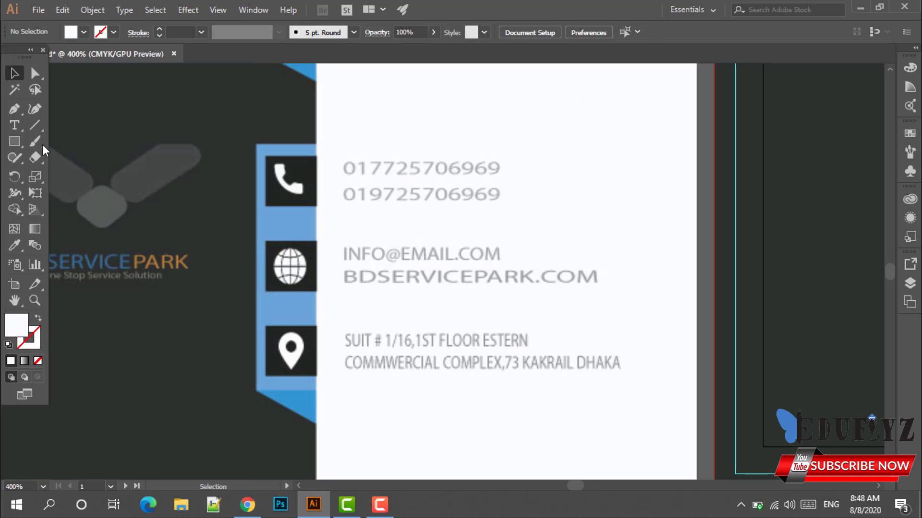
# Draw a tall rectangle over the reference card's blue icon strip.
pyautogui.rightClick(11, 139)
pyautogui.click(65, 138)
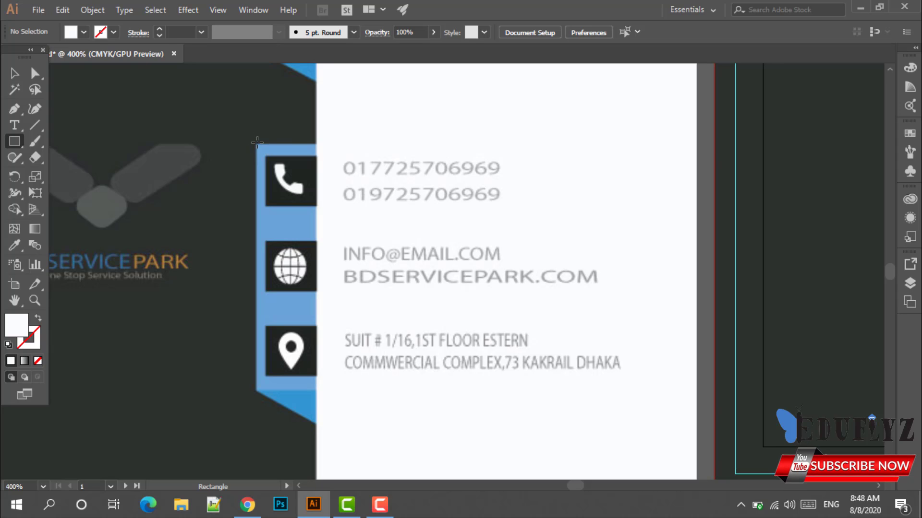
pyautogui.moveTo(257, 142); pyautogui.dragTo(316, 390)
pyautogui.click(397, 379)
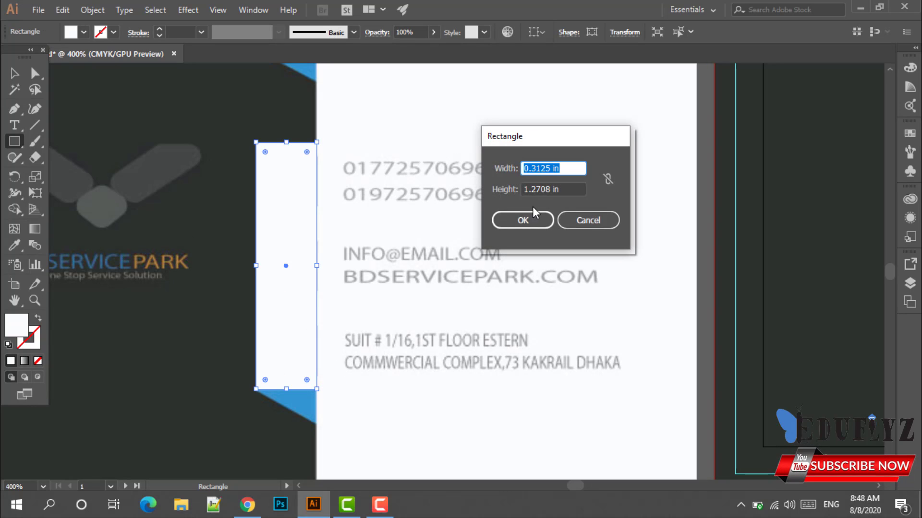
pyautogui.click(587, 220)
pyautogui.click(15, 73)
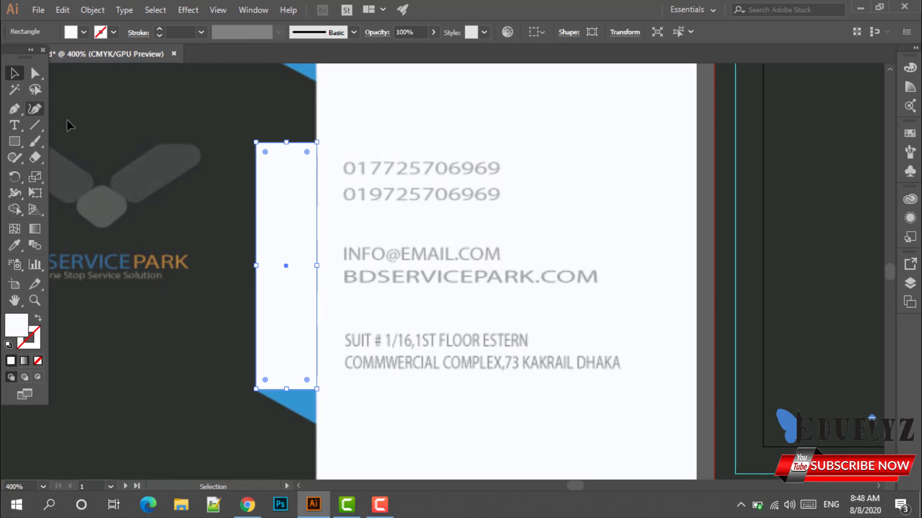
pyautogui.moveTo(297, 218); pyautogui.dragTo(386, 223)
# Fill the rectangle with the strip's light blue and set it back over the strip.
pyautogui.click(15, 245)
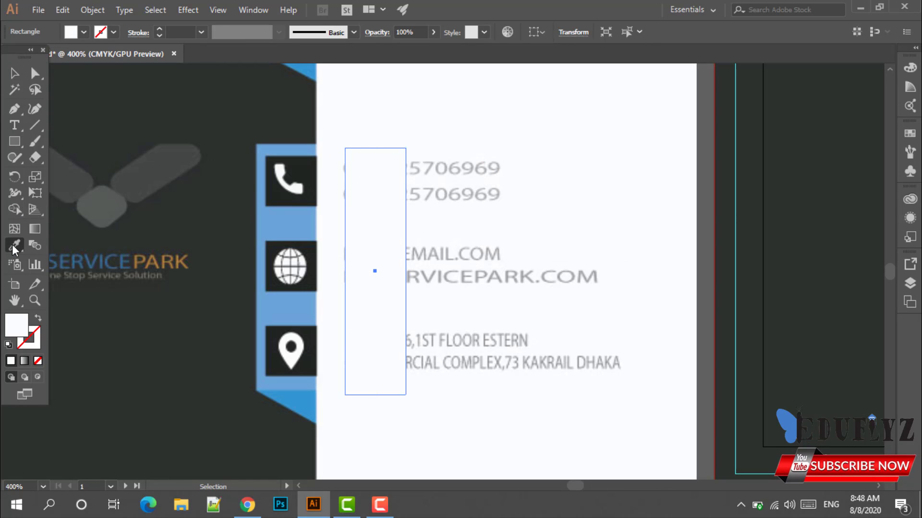
pyautogui.click(292, 226)
pyautogui.click(13, 74)
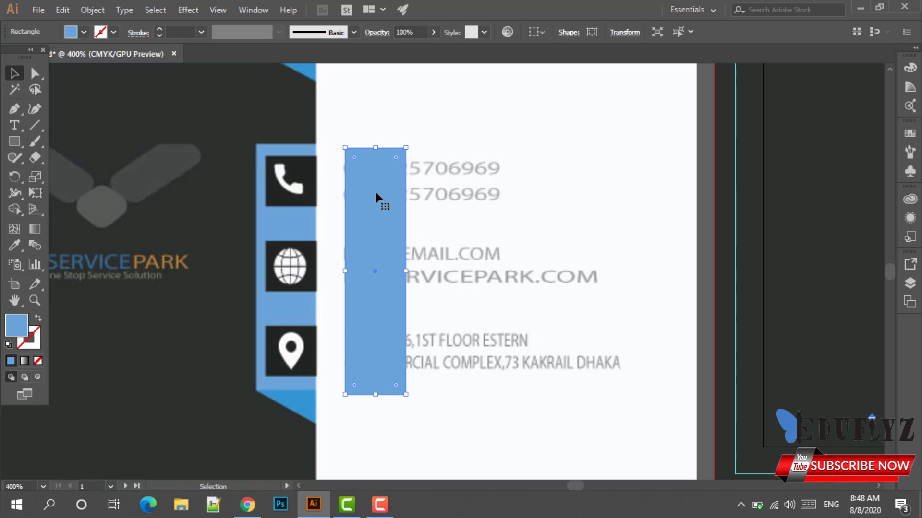
pyautogui.moveTo(376, 197); pyautogui.dragTo(309, 212)
pyautogui.click(392, 212)
pyautogui.scroll(3, 376, 266)
pyautogui.scroll(1, 377, 268)
pyautogui.scroll(-2, 345, 249)
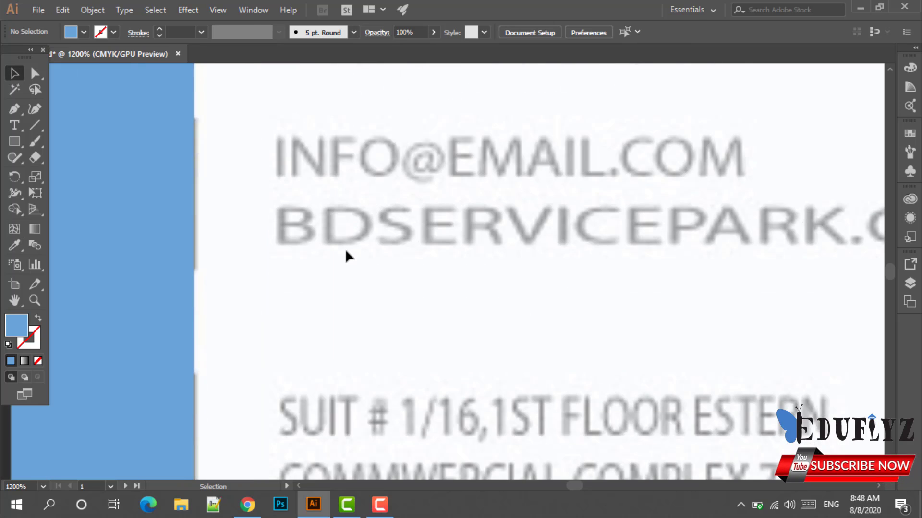
pyautogui.scroll(-3, 345, 249)
pyautogui.scroll(1, 302, 358)
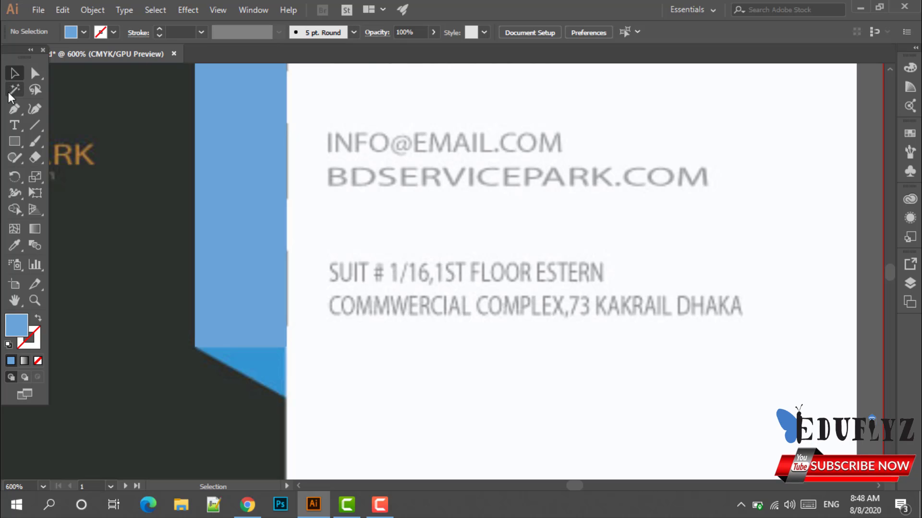
# Trace a triangle over the strip's slanted bottom end with the Pen tool.
pyautogui.click(15, 110)
pyautogui.scroll(2, 208, 377)
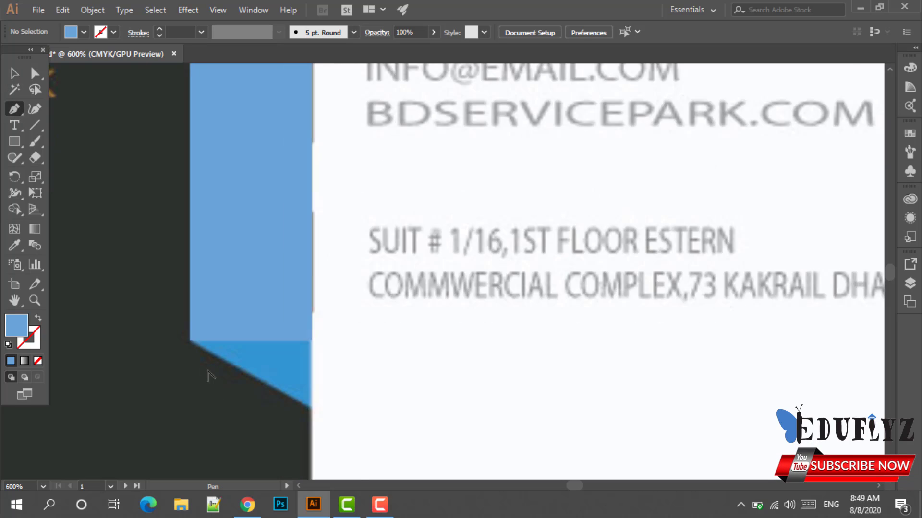
pyautogui.scroll(1, 211, 370)
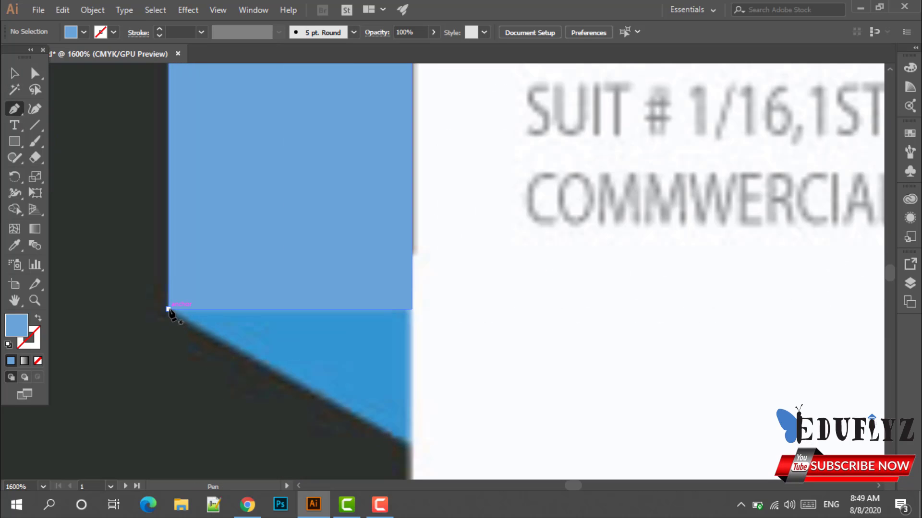
pyautogui.click(168, 309)
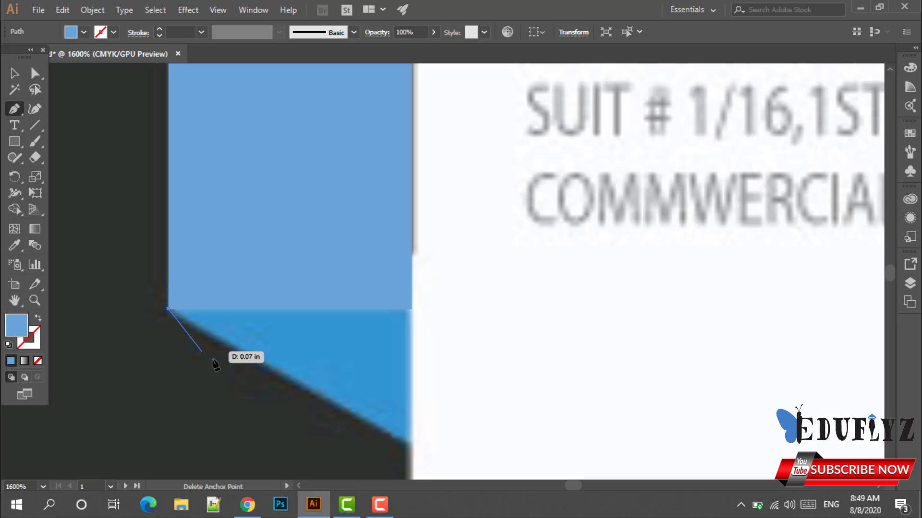
pyautogui.click(411, 443)
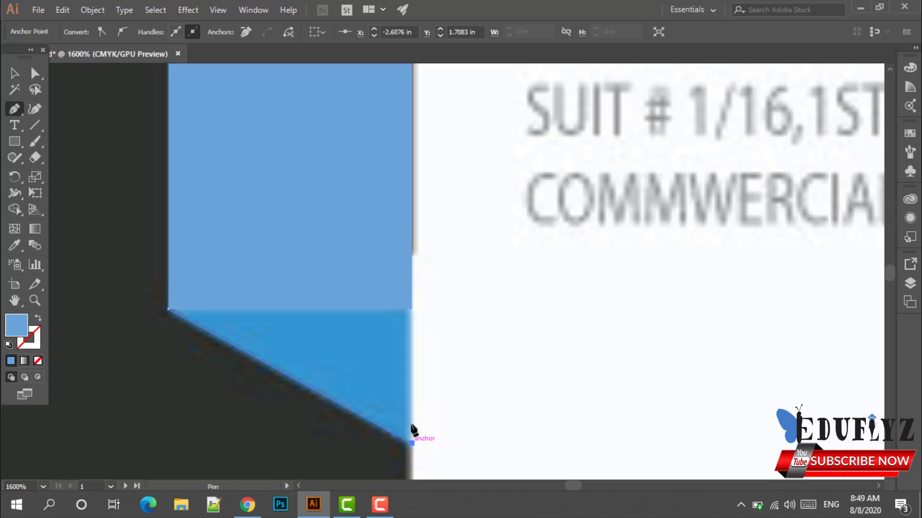
pyautogui.click(411, 310)
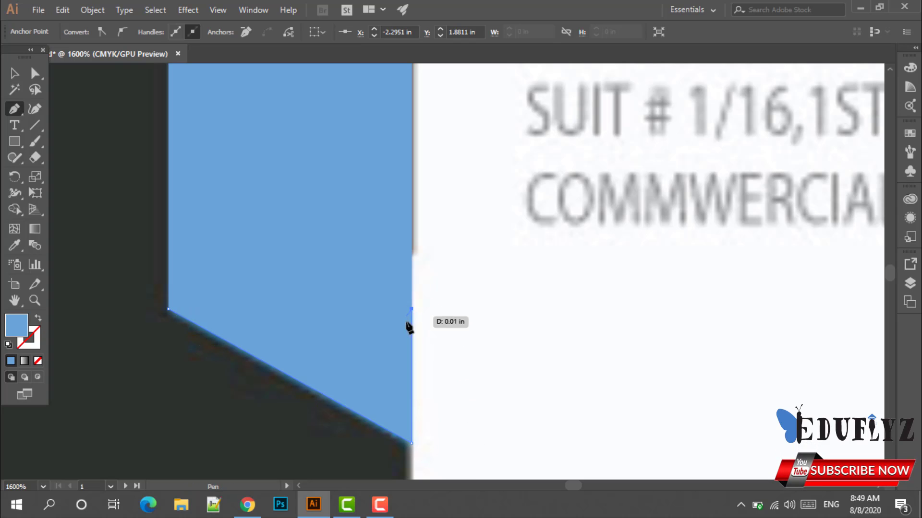
pyautogui.click(169, 309)
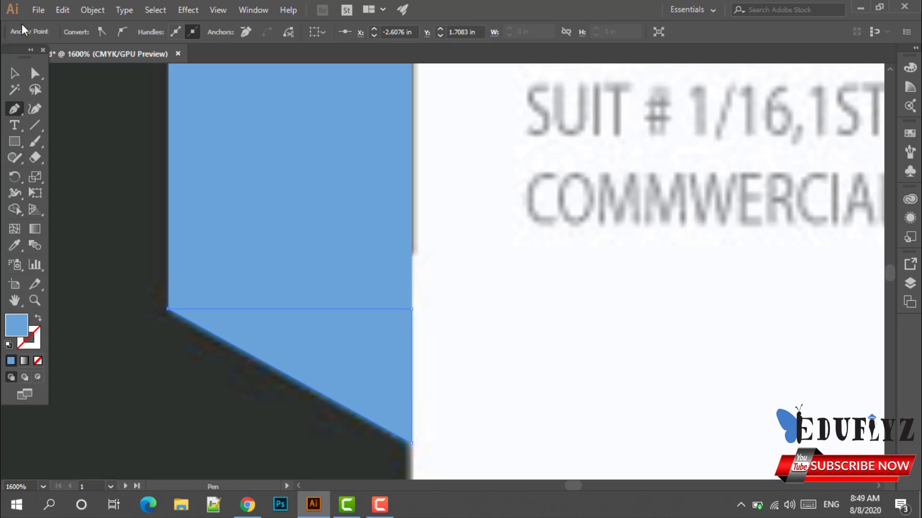
# Fill the triangle with the darker blue and place it over the slanted end.
pyautogui.click(17, 74)
pyautogui.moveTo(379, 356); pyautogui.dragTo(519, 360)
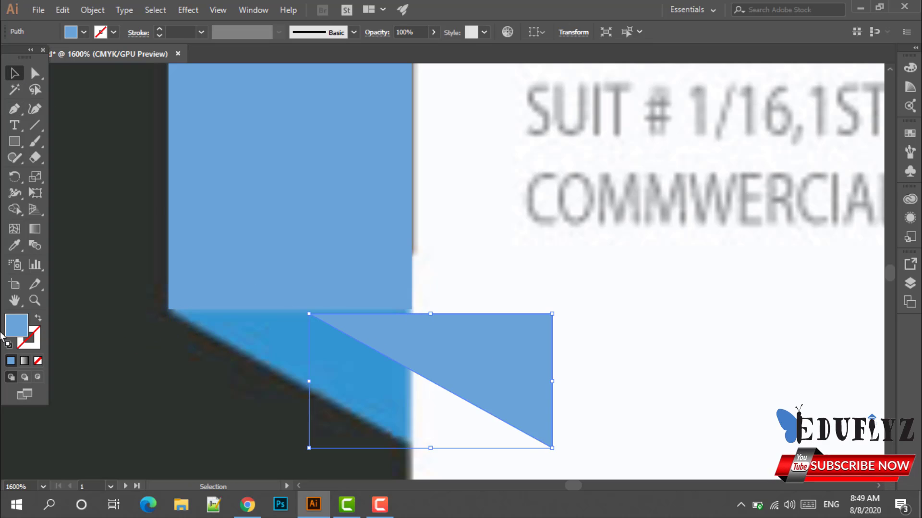
pyautogui.click(15, 245)
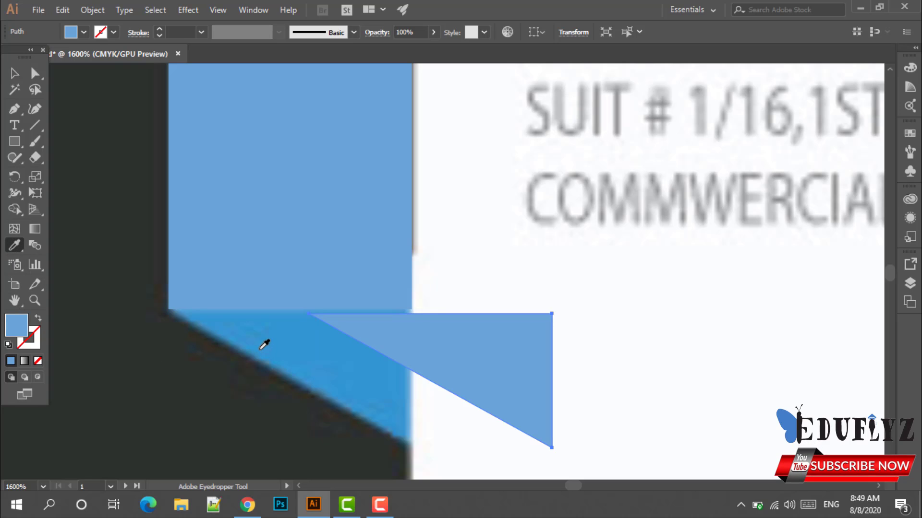
pyautogui.click(263, 343)
pyautogui.click(14, 73)
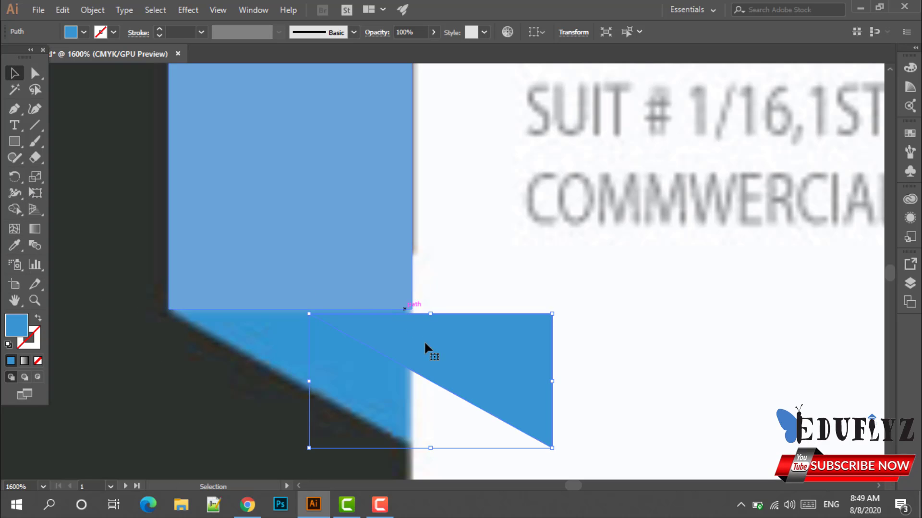
pyautogui.moveTo(441, 365); pyautogui.dragTo(304, 361)
pyautogui.click(521, 389)
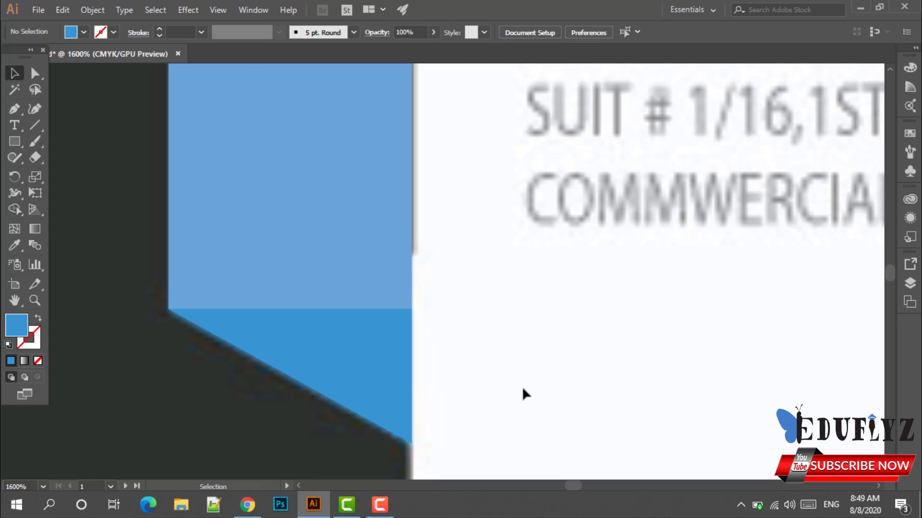
pyautogui.scroll(-2, 523, 387)
pyautogui.scroll(-1, 522, 382)
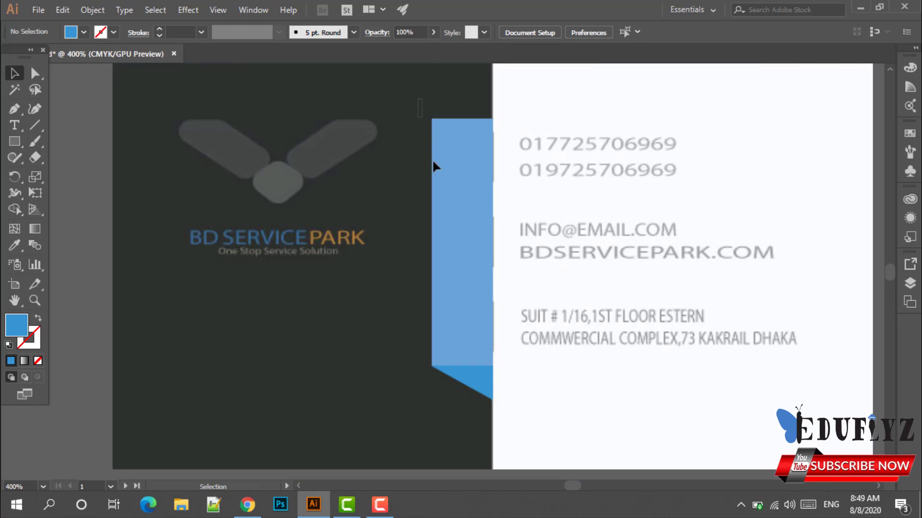
# Group the light blue rectangle with its darker blue triangle.
pyautogui.moveTo(534, 377); pyautogui.dragTo(540, 405)
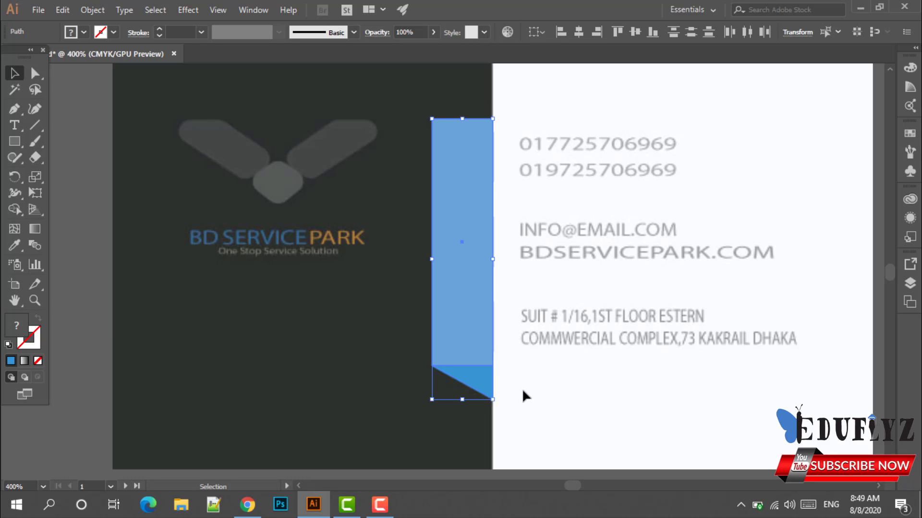
pyautogui.press('a')
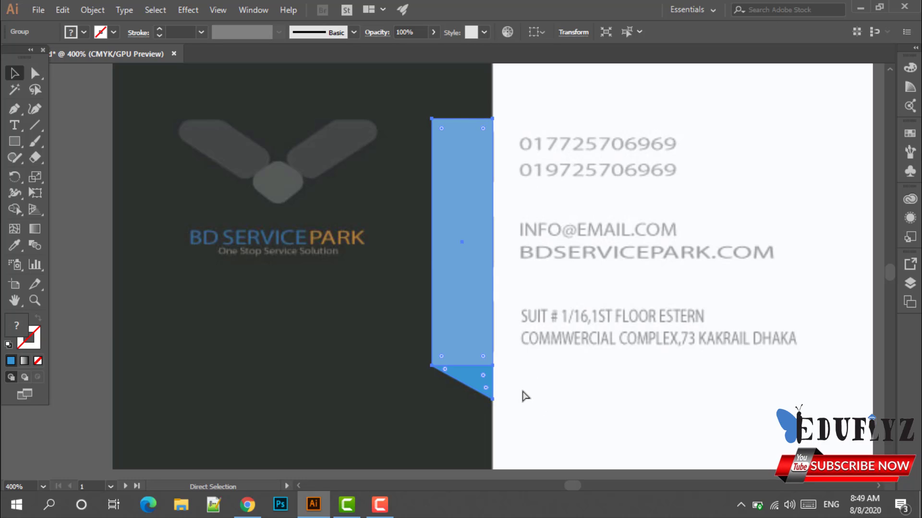
pyautogui.press('v')
pyautogui.click(527, 395)
# Move the grouped blue strip onto the second card where charcoal meets white.
pyautogui.scroll(-2, 508, 372)
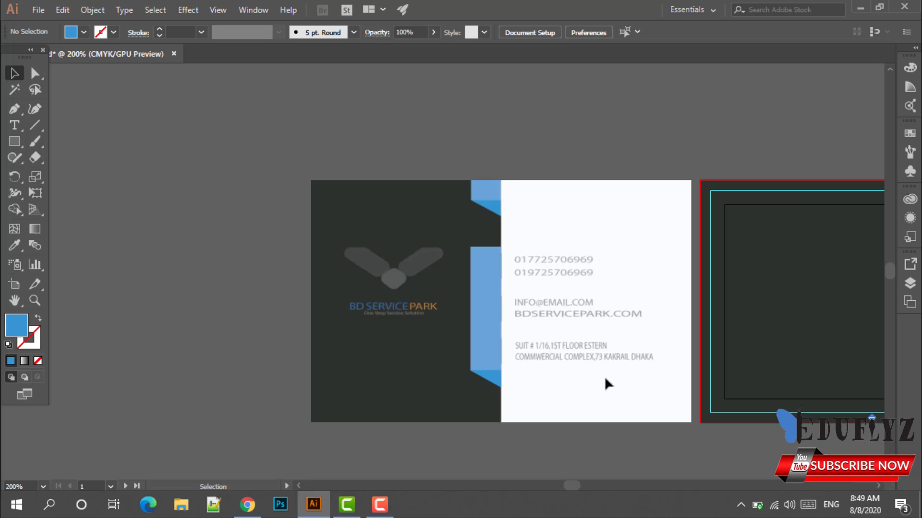
pyautogui.moveTo(568, 346); pyautogui.dragTo(412, 354)
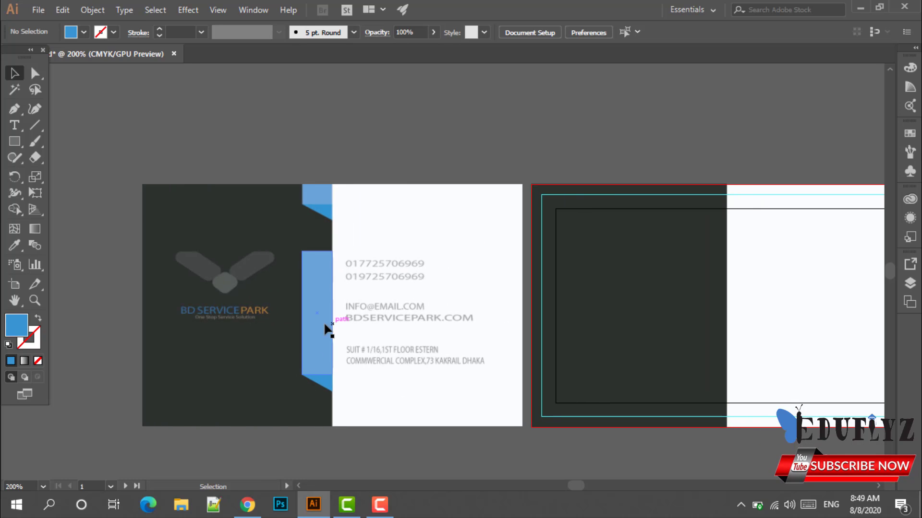
pyautogui.moveTo(331, 329); pyautogui.dragTo(705, 336)
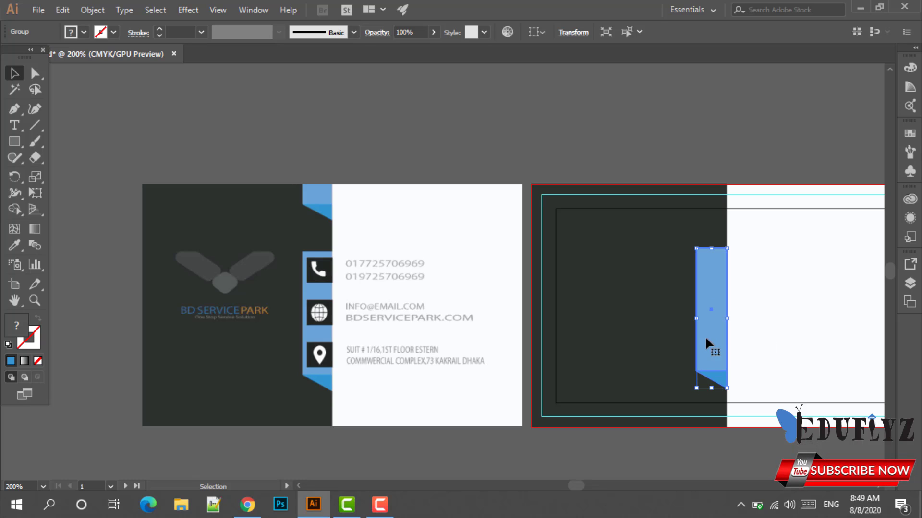
pyautogui.click(749, 334)
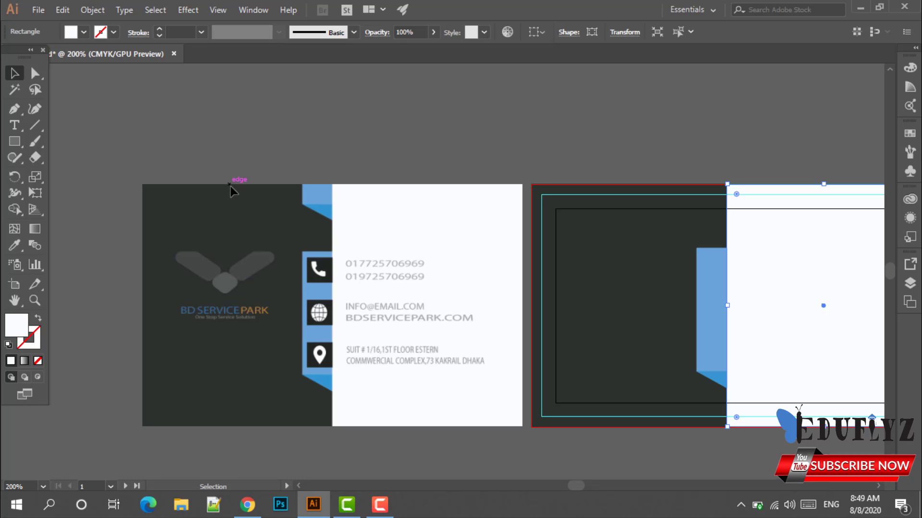
pyautogui.click(22, 144)
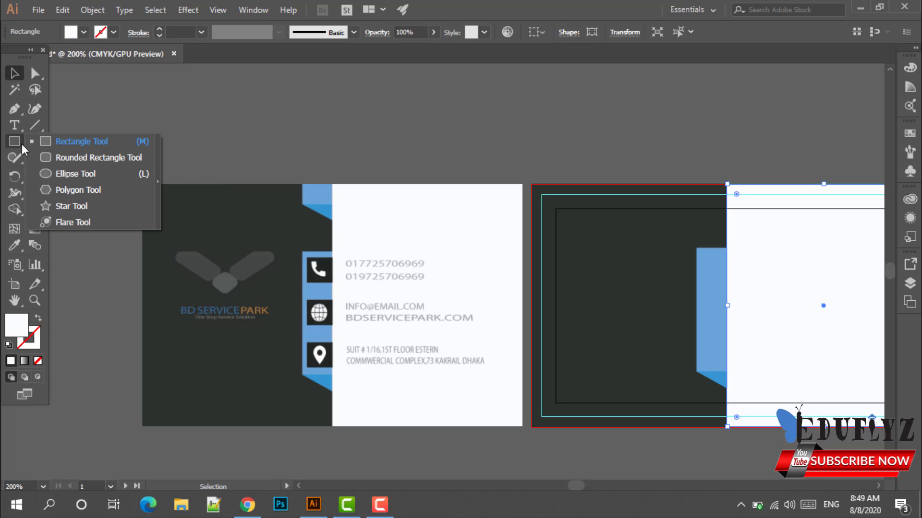
# Draw a small rectangle atop the reference card's blue strip, filled with the strip's light blue.
pyautogui.click(64, 145)
pyautogui.scroll(2, 295, 184)
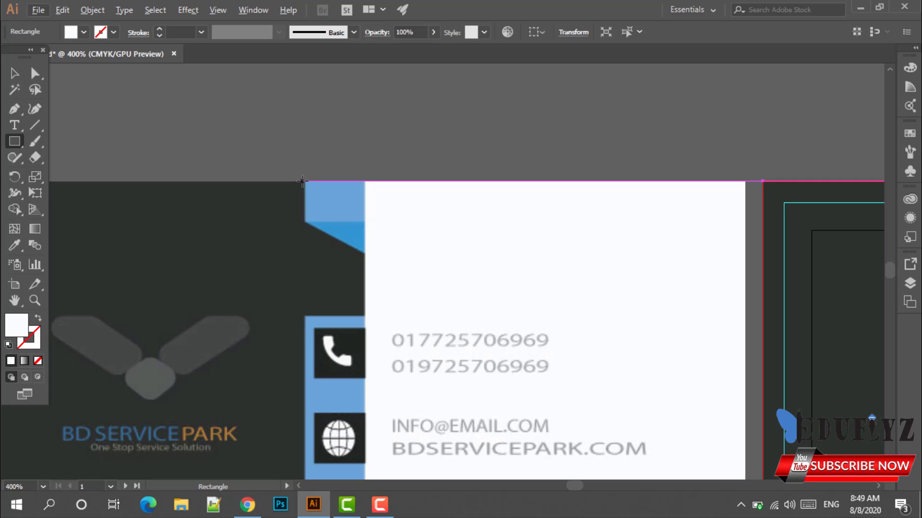
pyautogui.moveTo(304, 181); pyautogui.dragTo(364, 221)
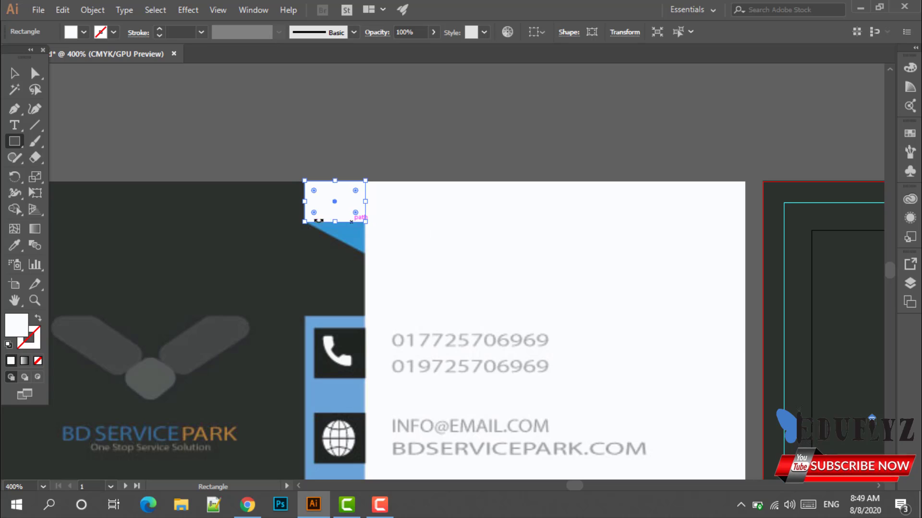
pyautogui.click(14, 73)
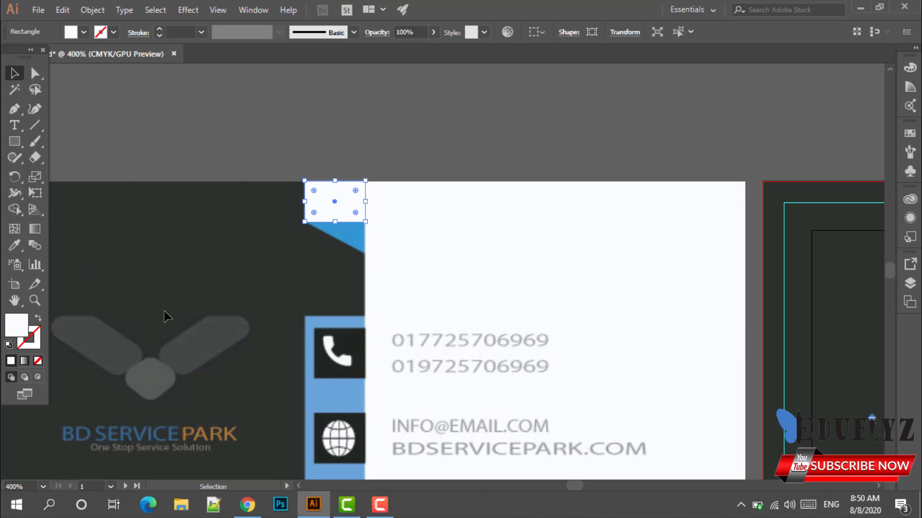
pyautogui.click(15, 245)
pyautogui.click(335, 390)
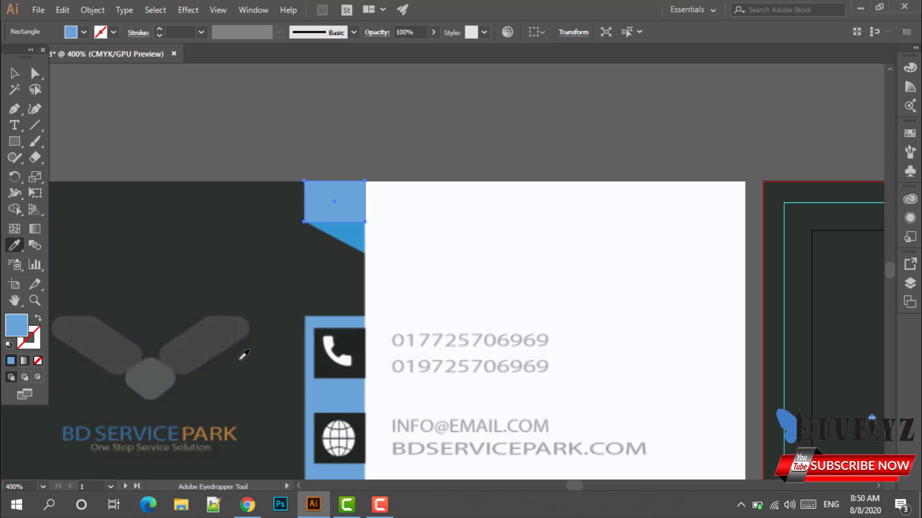
pyautogui.click(15, 73)
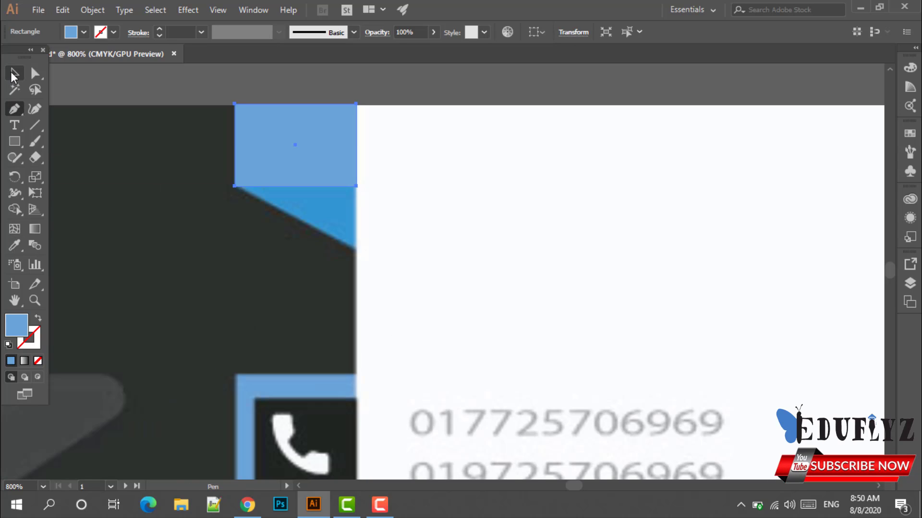
pyautogui.hotkey('ctrl', '+')
pyautogui.hotkey('ctrl', '+')
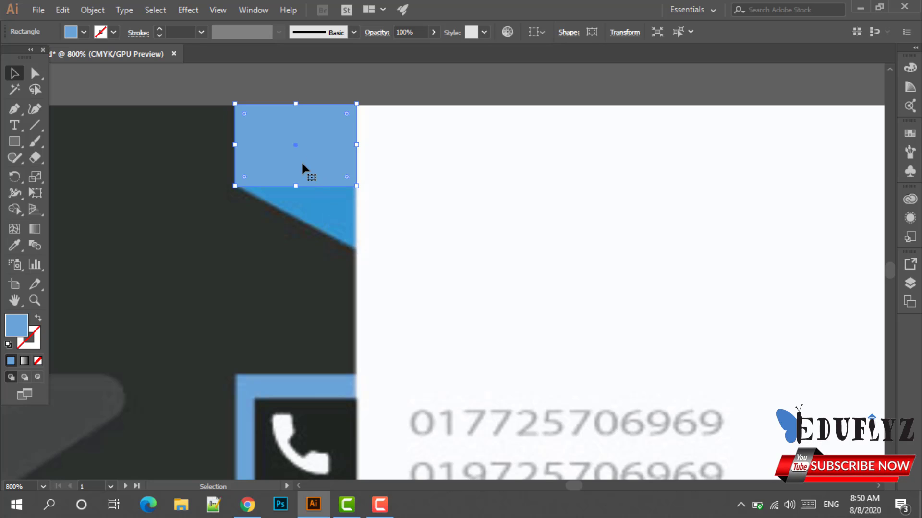
# Trace a triangle under the small rectangle with the Pen tool.
pyautogui.click(435, 169)
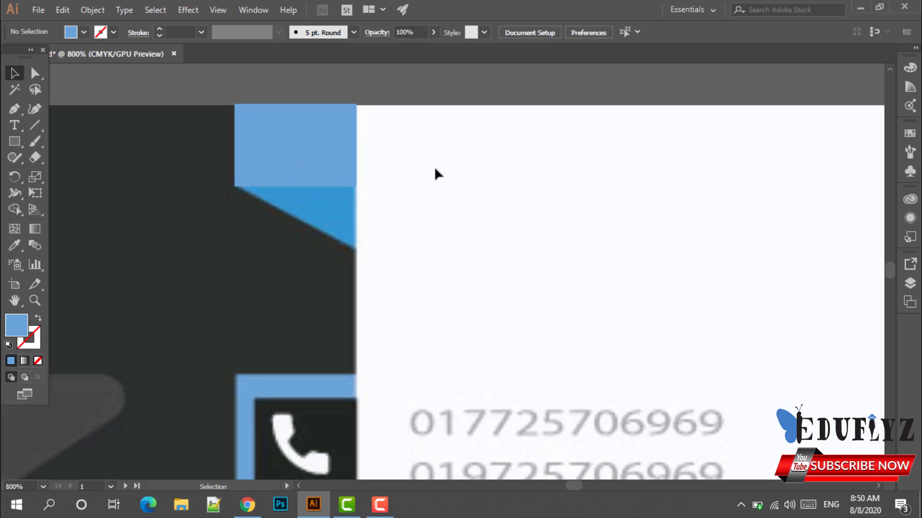
pyautogui.click(16, 110)
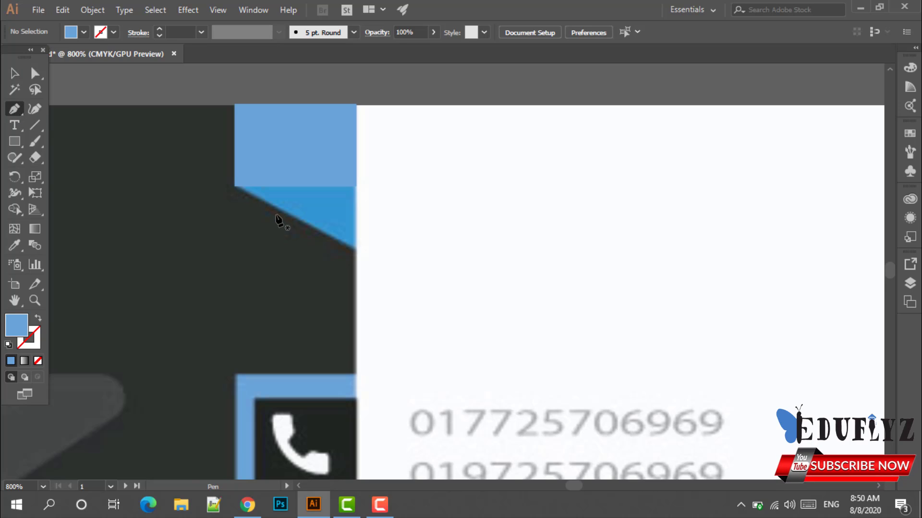
pyautogui.scroll(2, 277, 218)
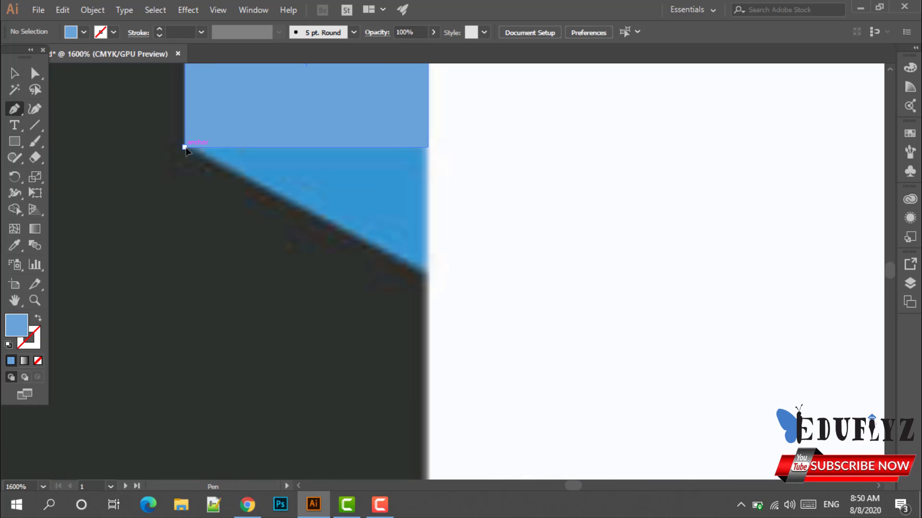
pyautogui.click(184, 147)
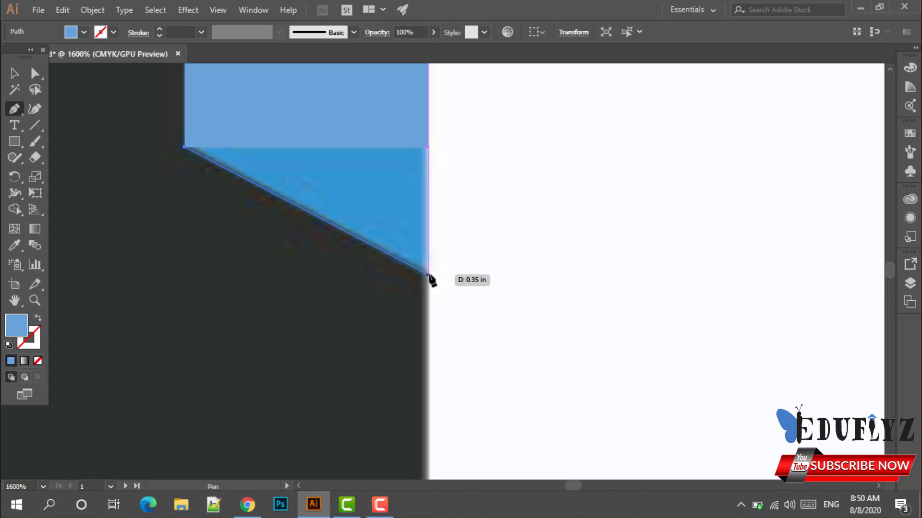
pyautogui.click(428, 275)
pyautogui.click(427, 147)
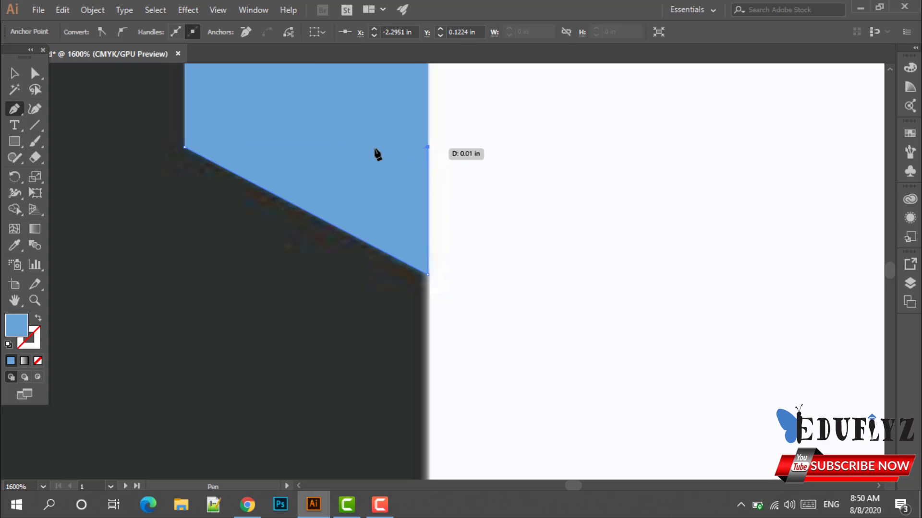
pyautogui.click(185, 147)
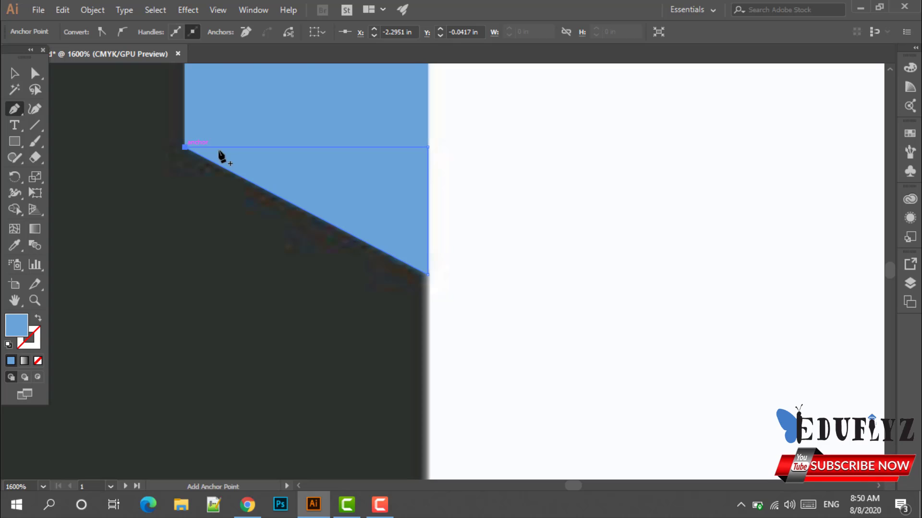
# Fill the triangle with the strip's darker blue and move it back under the rectangle.
pyautogui.click(15, 73)
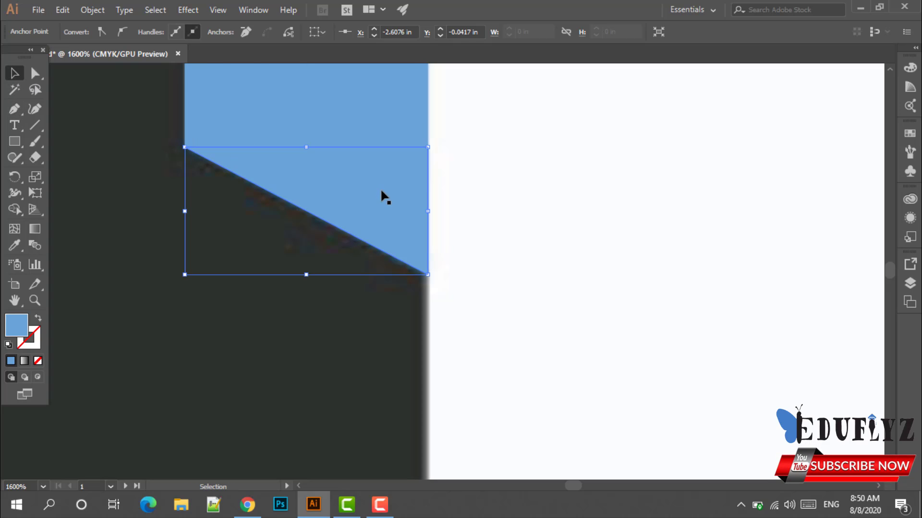
pyautogui.moveTo(381, 192); pyautogui.dragTo(549, 172)
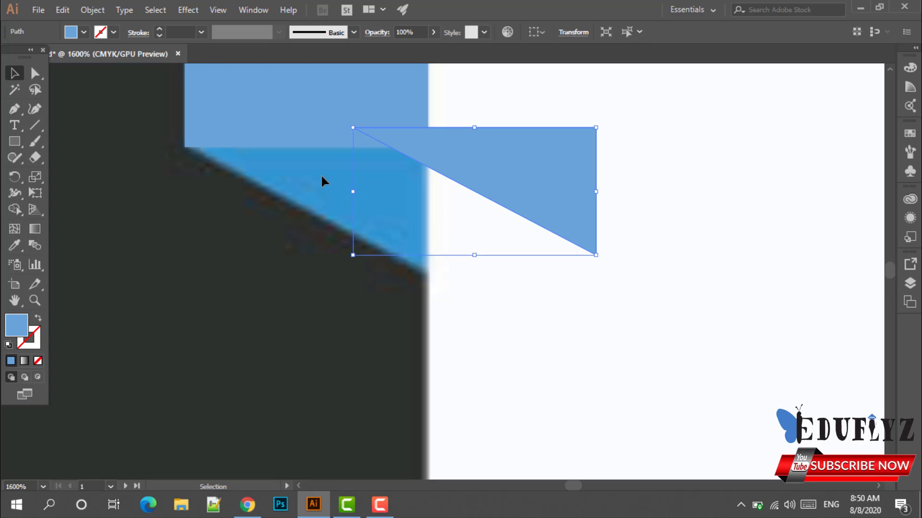
pyautogui.click(14, 246)
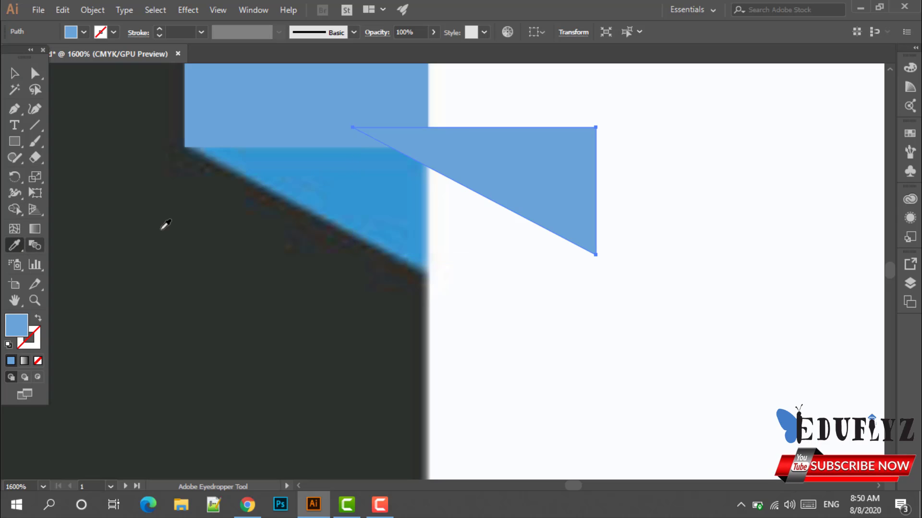
pyautogui.click(384, 187)
pyautogui.click(15, 73)
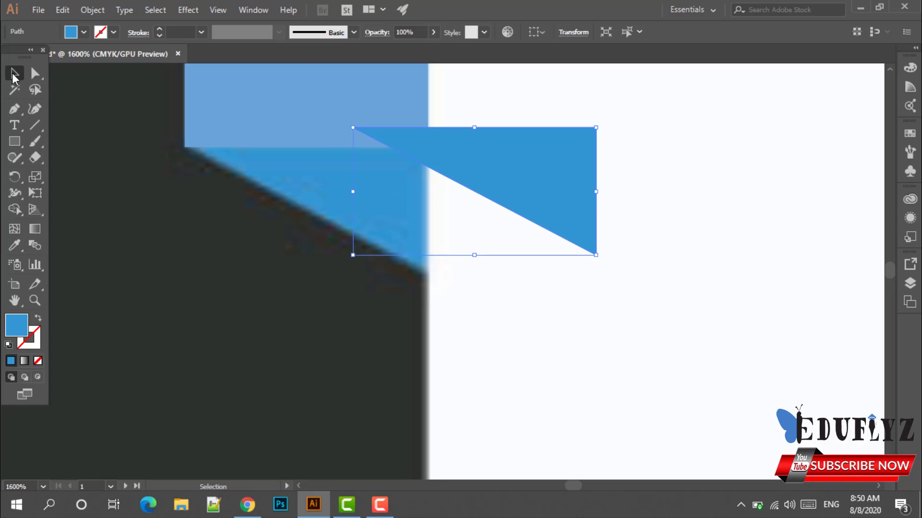
pyautogui.moveTo(503, 162); pyautogui.dragTo(326, 182)
pyautogui.click(494, 189)
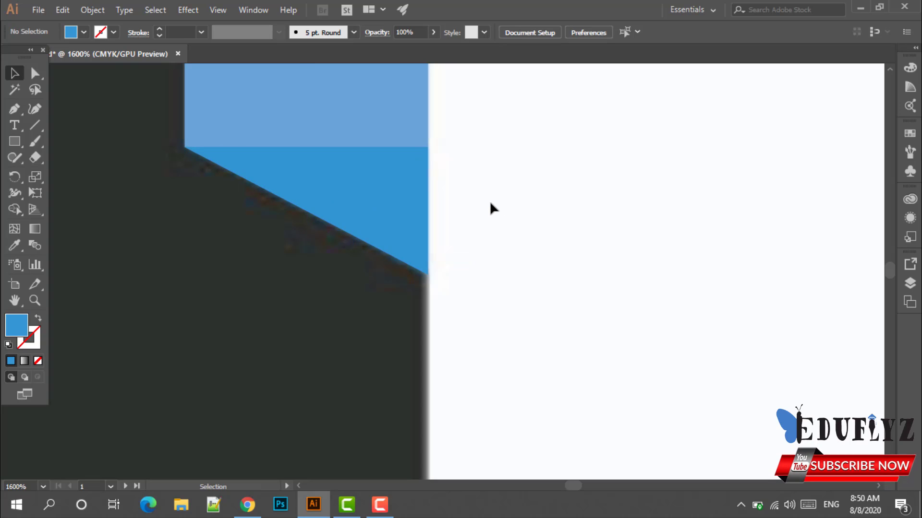
# Group the rectangle and triangle, then place a copy at the right card's top edge.
pyautogui.scroll(-3, 493, 202)
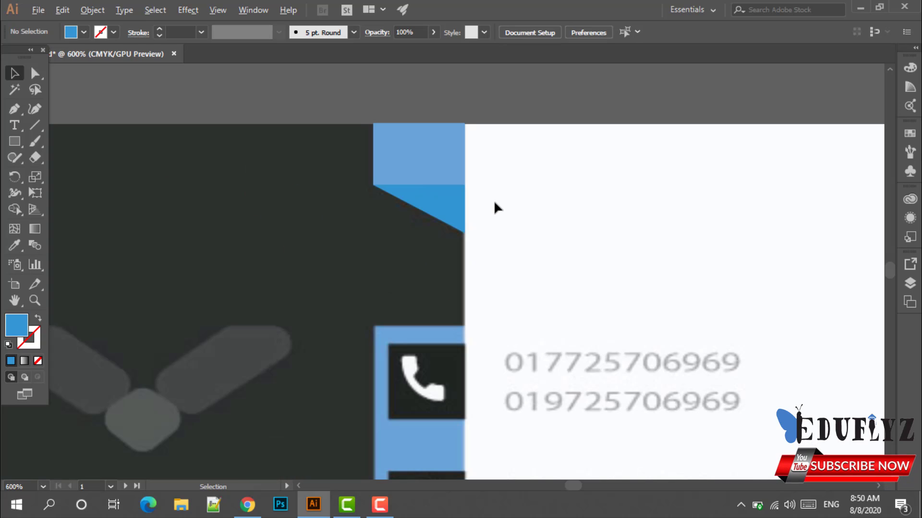
pyautogui.moveTo(434, 187); pyautogui.dragTo(510, 244)
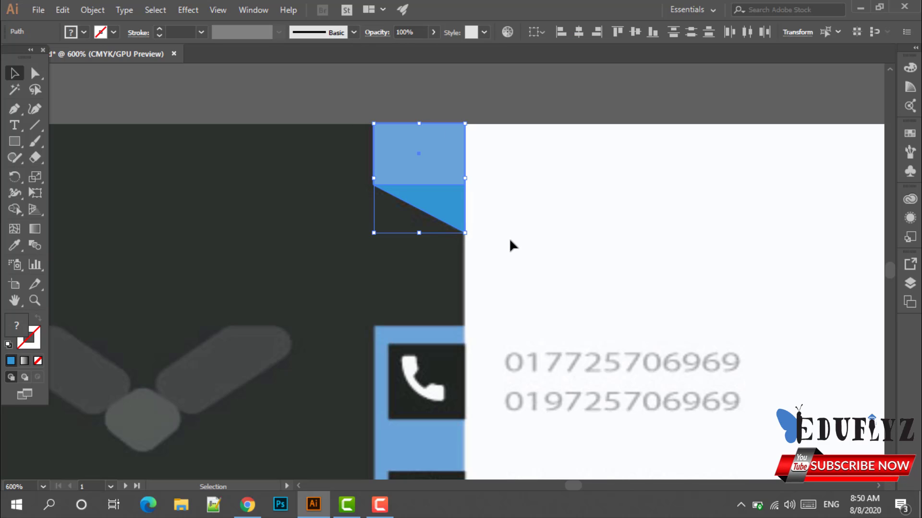
pyautogui.hotkey('ctrl', 'g')
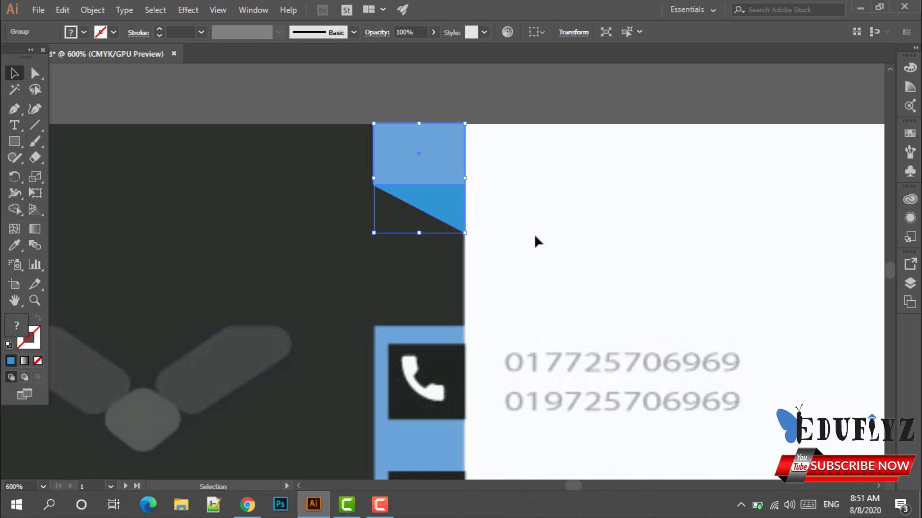
pyautogui.scroll(-1, 523, 230)
pyautogui.scroll(-3, 523, 230)
pyautogui.moveTo(586, 253); pyautogui.dragTo(437, 258)
pyautogui.moveTo(345, 210); pyautogui.dragTo(742, 216)
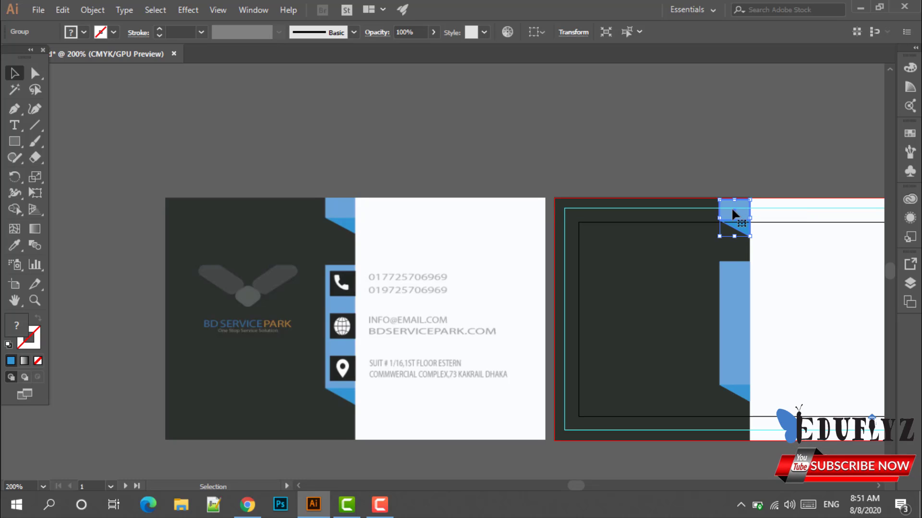
pyautogui.click(675, 155)
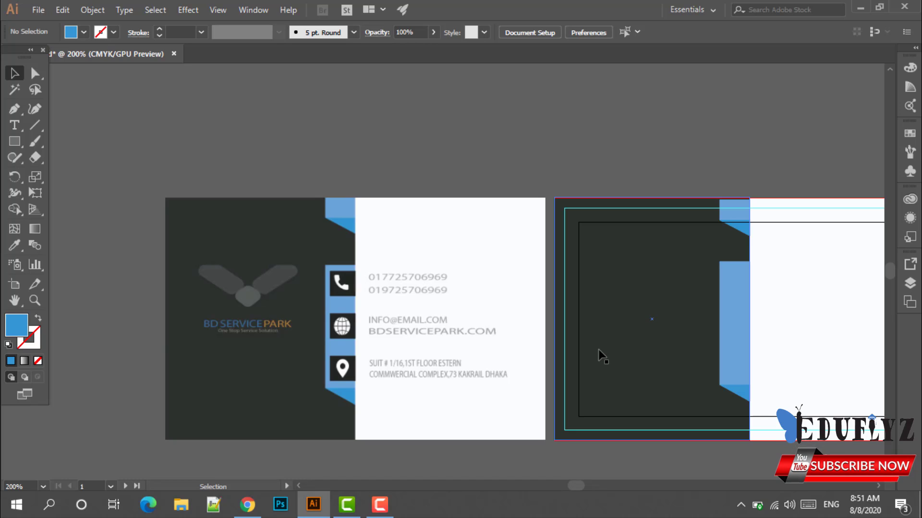
# Open flaticon.com in a new Chrome tab via the 'fla' address-bar suggestion.
pyautogui.click(258, 512)
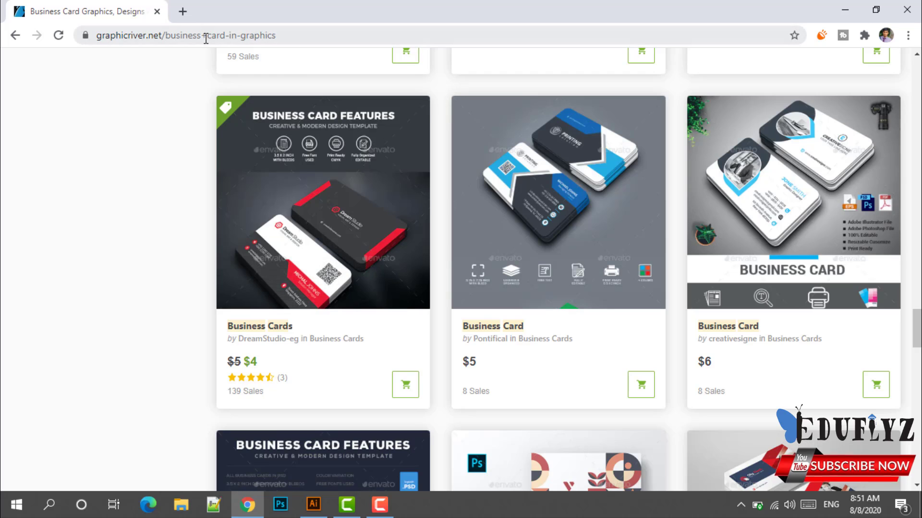
pyautogui.click(182, 12)
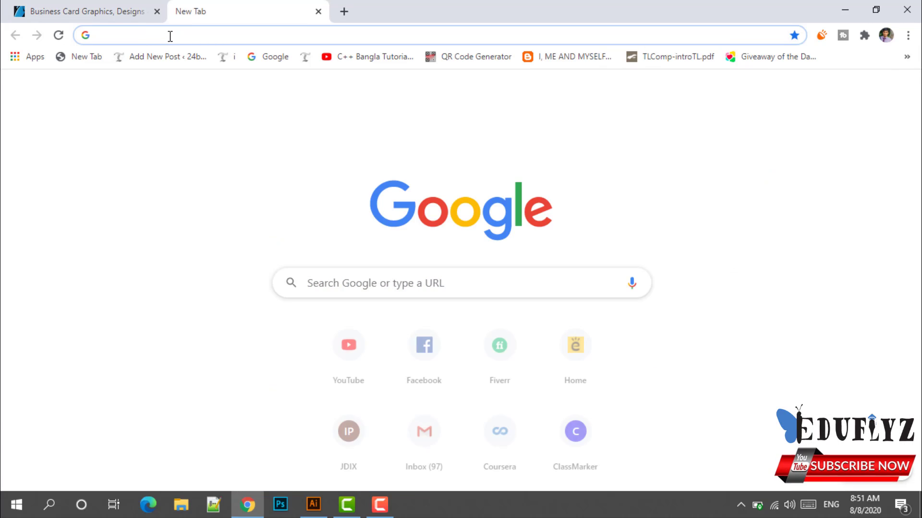
pyautogui.write('fla')
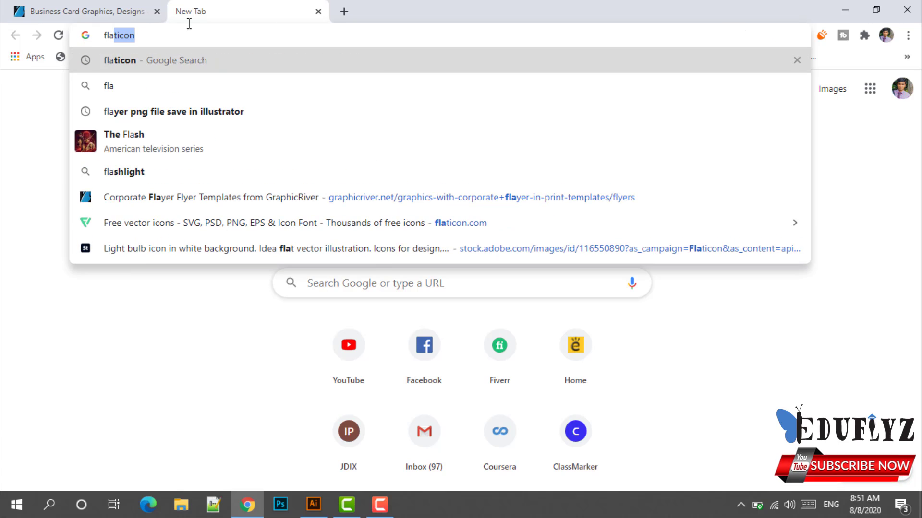
pyautogui.click(319, 214)
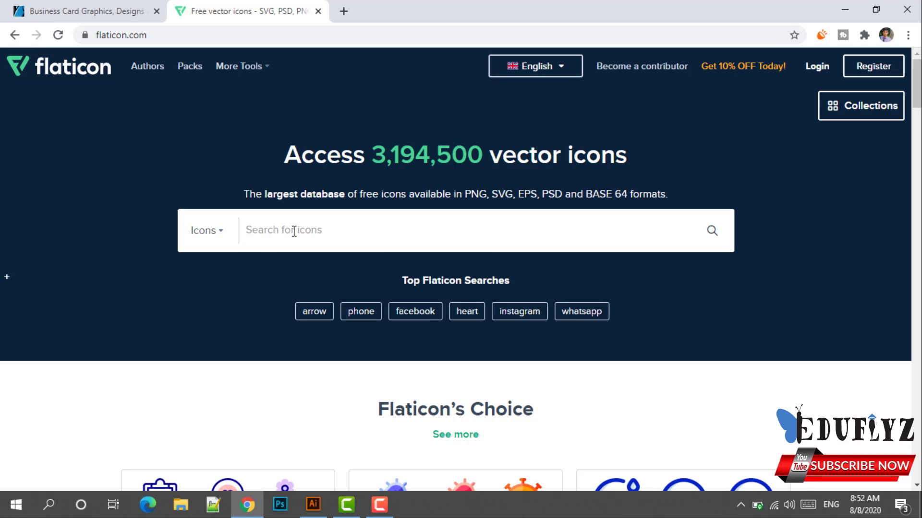
pyautogui.click(313, 504)
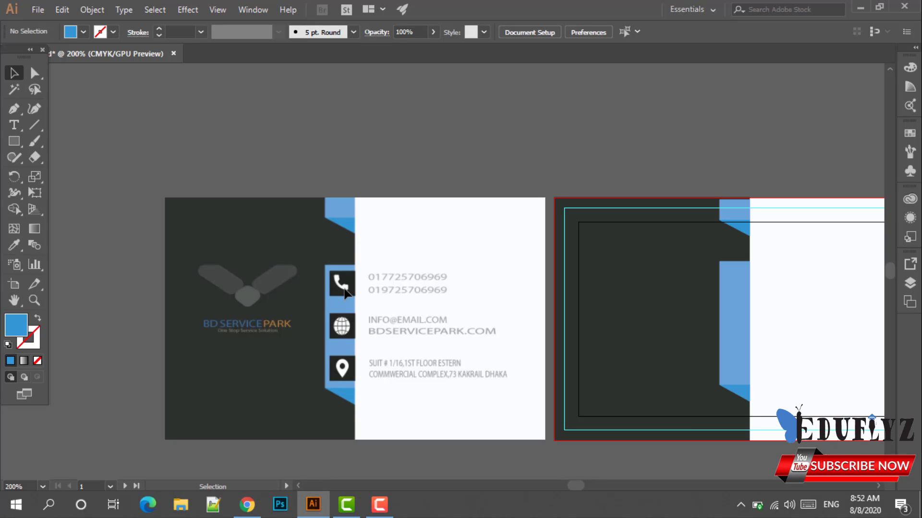
pyautogui.click(247, 504)
# Search Flaticon for 'phone' and scroll through the handset icon results.
pyautogui.click(292, 239)
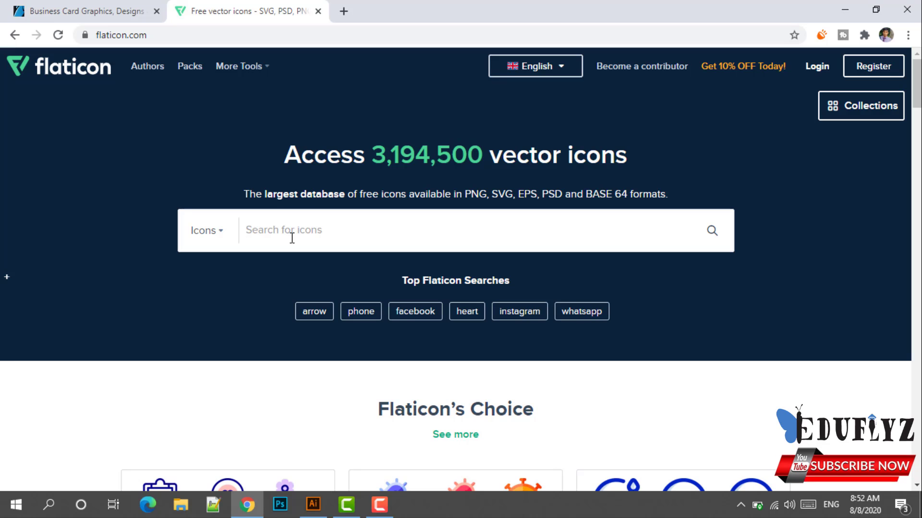
pyautogui.write('pho')
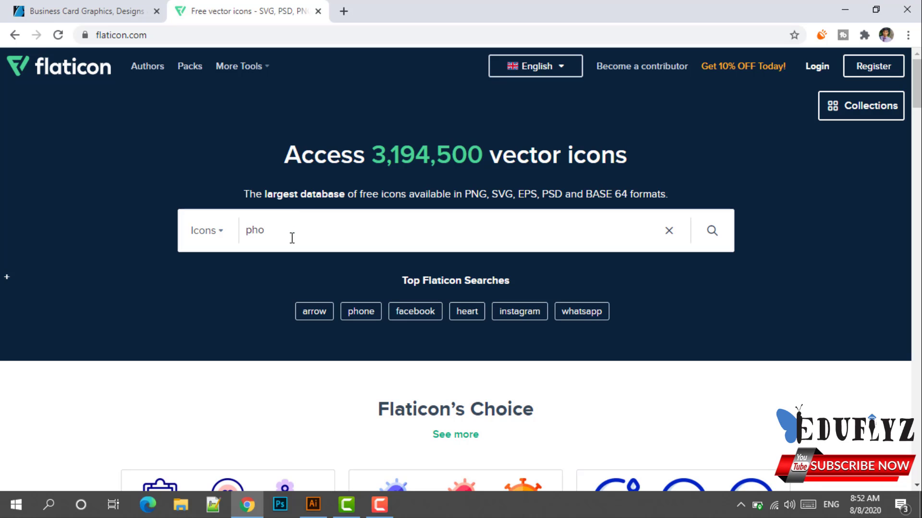
pyautogui.write('ne')
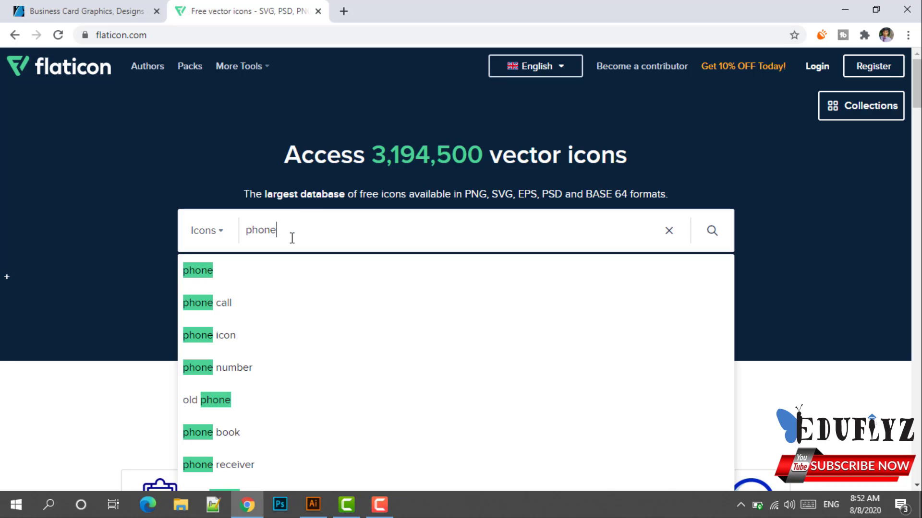
pyautogui.press('Return')
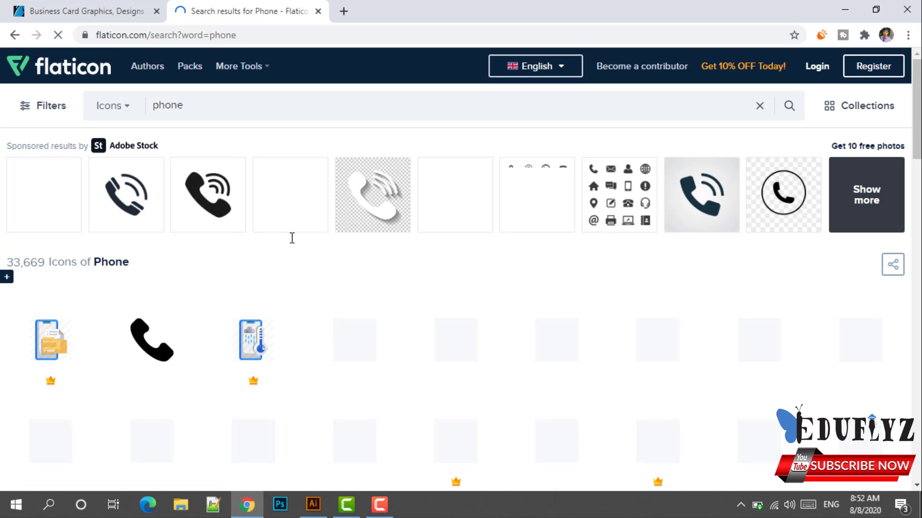
pyautogui.scroll(-4, 339, 281)
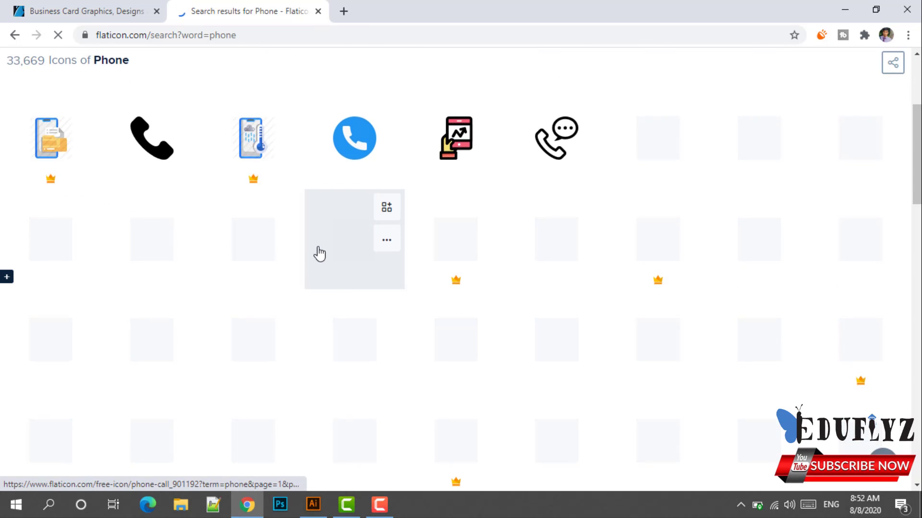
pyautogui.scroll(4, 360, 259)
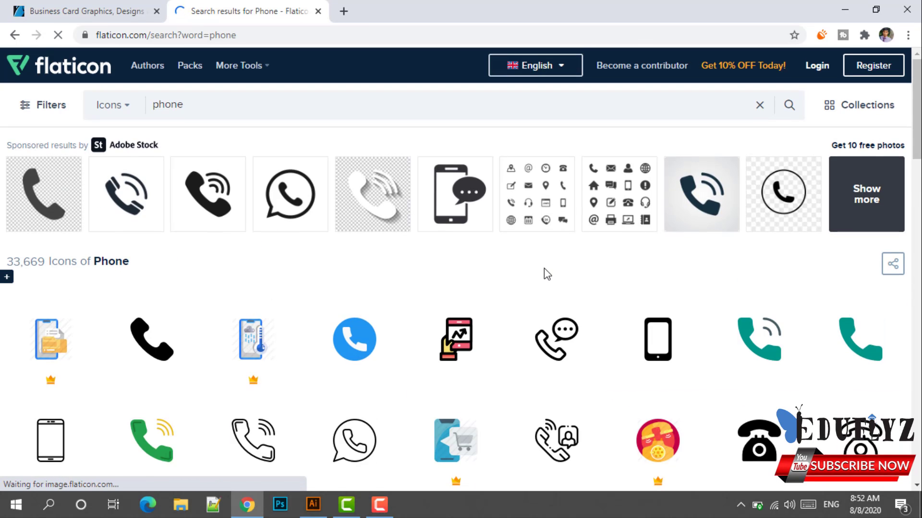
pyautogui.scroll(-5, 545, 268)
pyautogui.scroll(5, 605, 228)
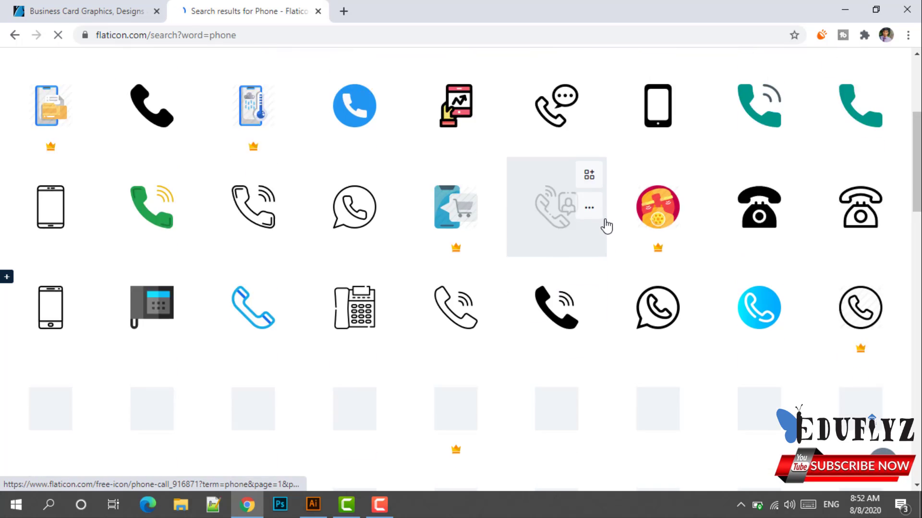
pyautogui.scroll(-5, 609, 233)
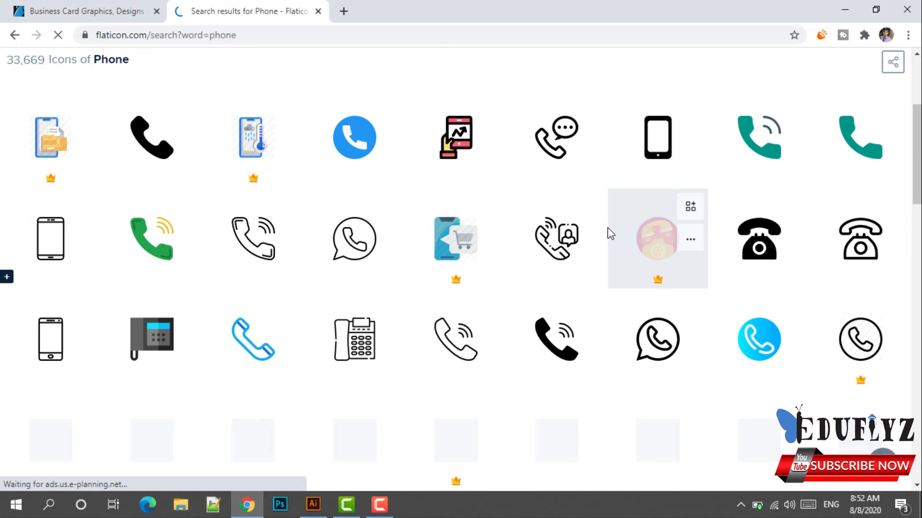
pyautogui.scroll(-3, 610, 233)
# Compare the business card design in Illustrator with the phone icon results.
pyautogui.click(312, 504)
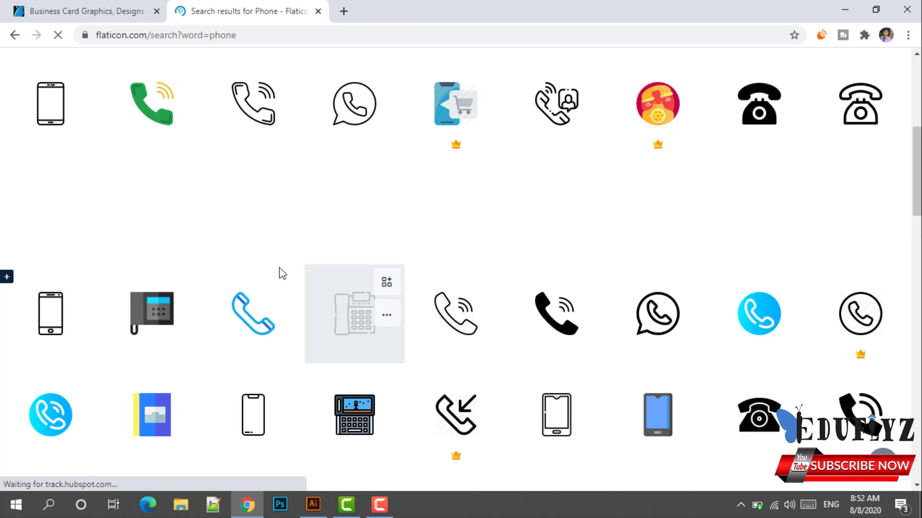
pyautogui.scroll(7, 301, 272)
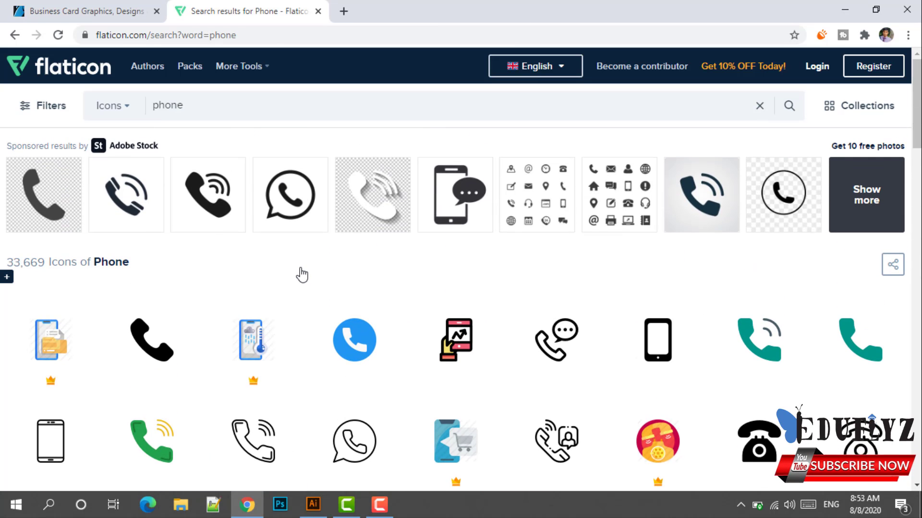
pyautogui.scroll(-5, 446, 281)
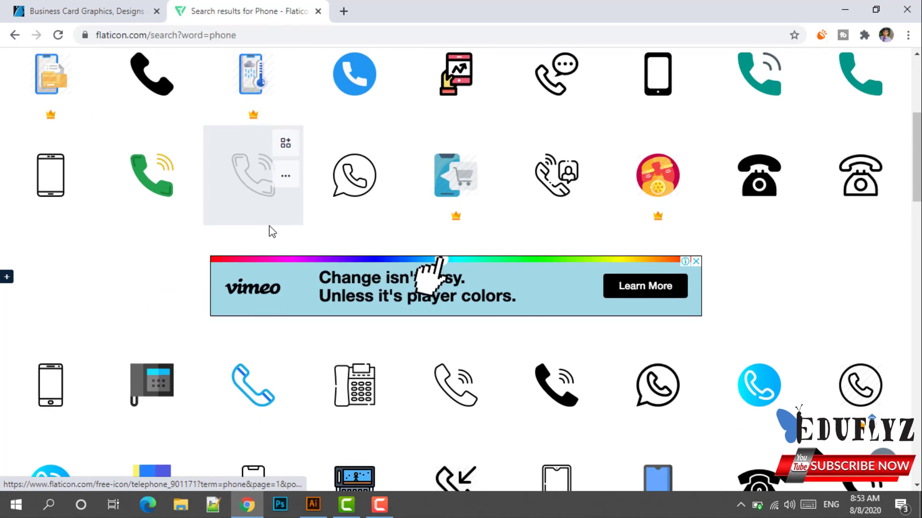
pyautogui.scroll(-6, 272, 232)
pyautogui.scroll(6, 283, 226)
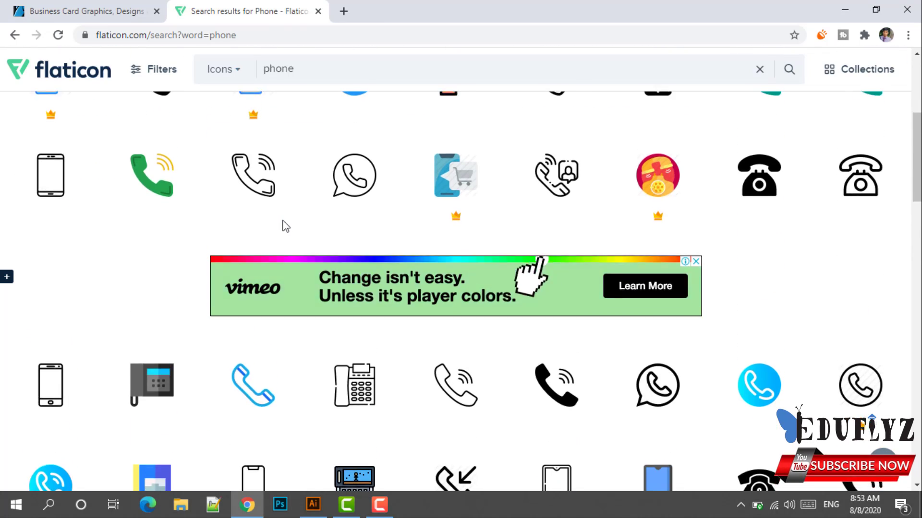
pyautogui.scroll(1, 286, 226)
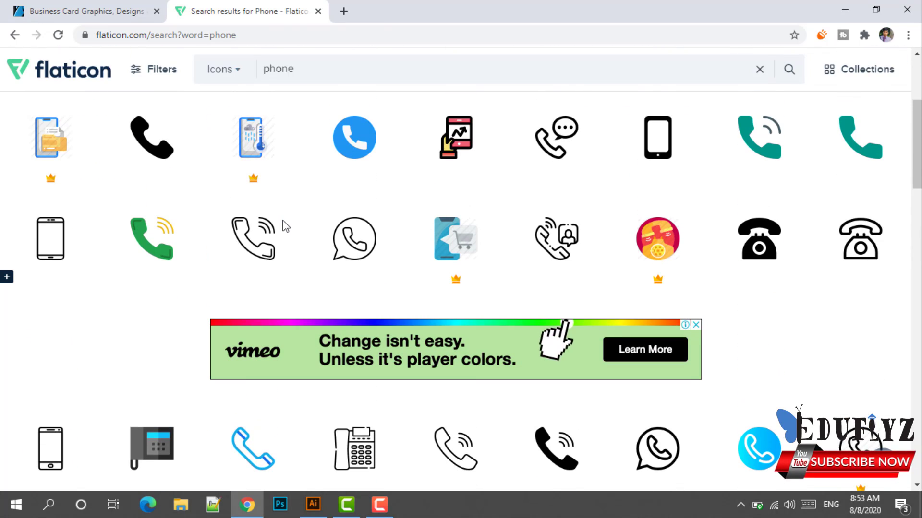
# Download the solid black Phone Call icon for free in EPS format.
pyautogui.click(150, 150)
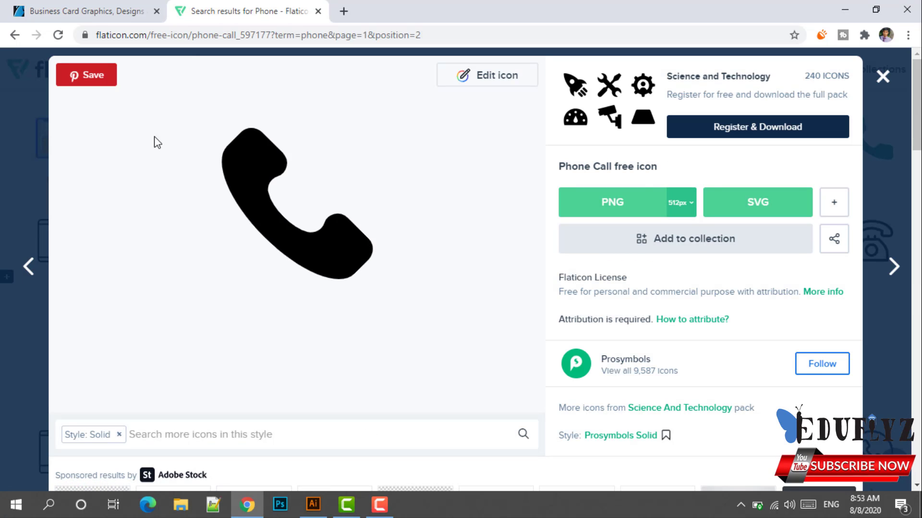
pyautogui.click(835, 206)
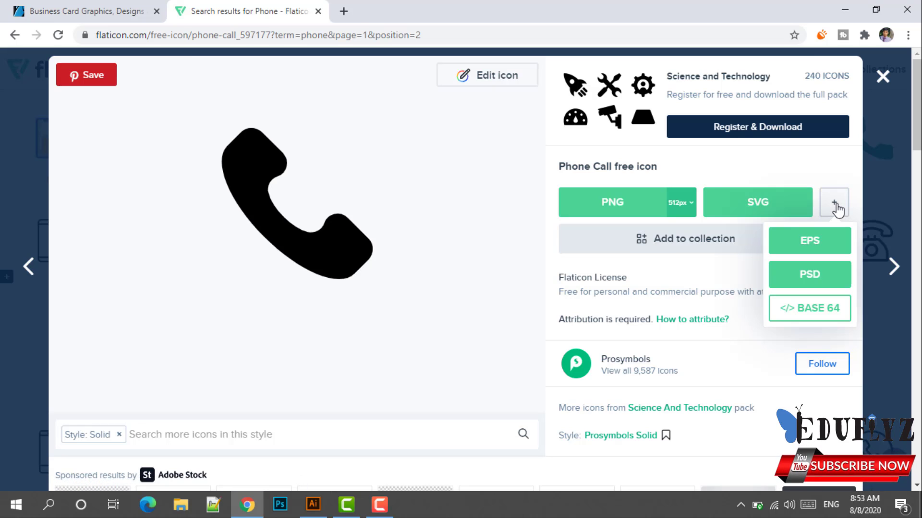
pyautogui.click(810, 244)
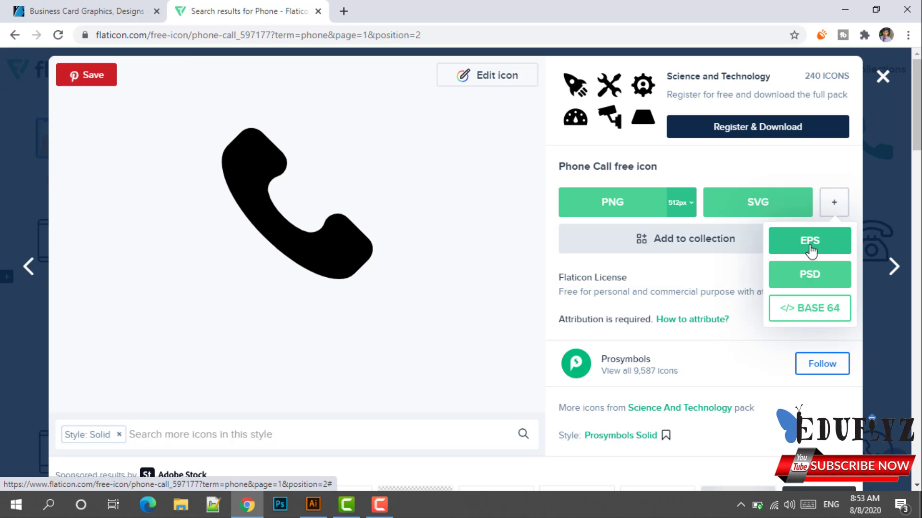
pyautogui.click(799, 280)
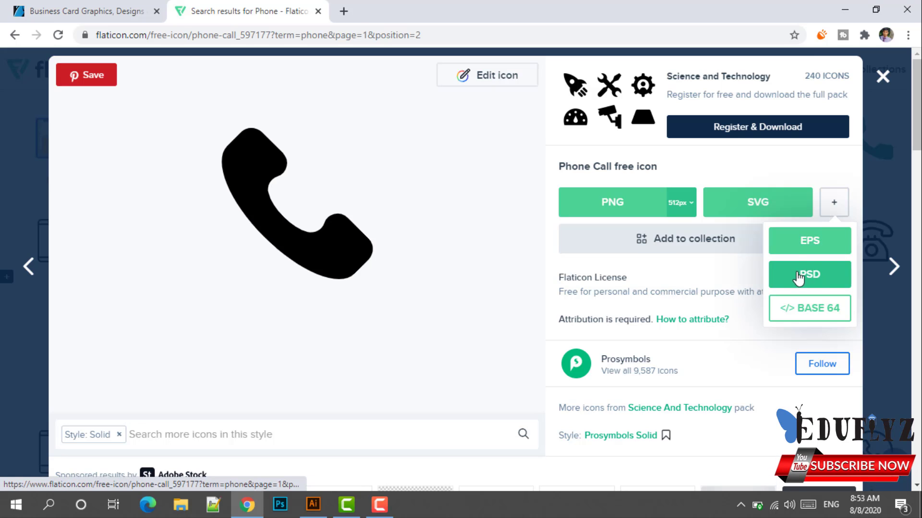
pyautogui.click(811, 245)
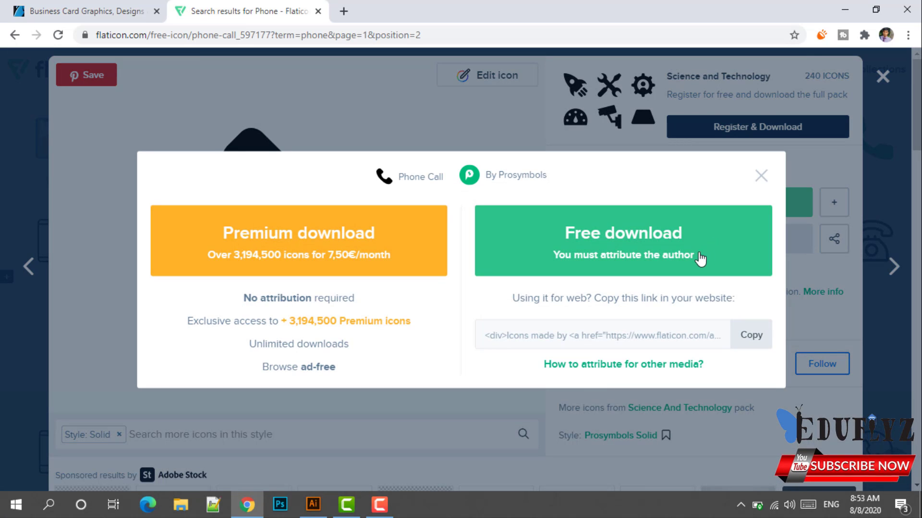
pyautogui.click(634, 251)
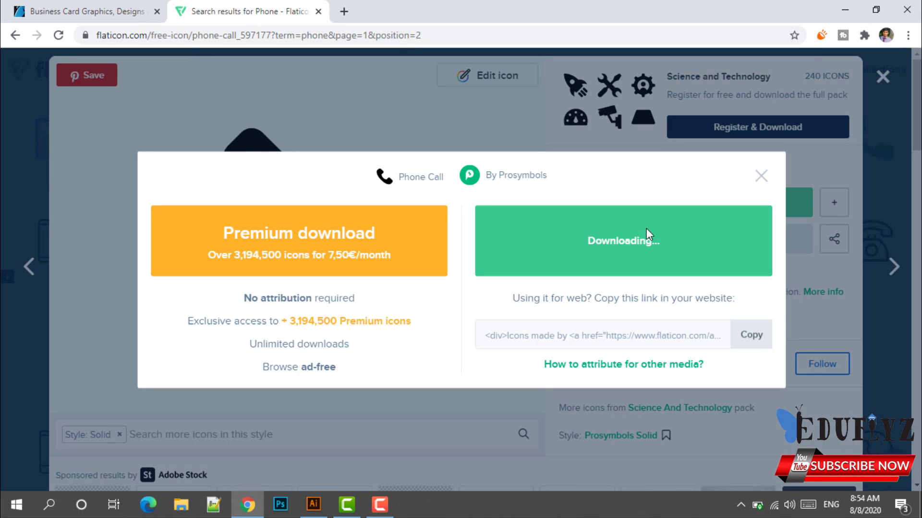
pyautogui.click(761, 176)
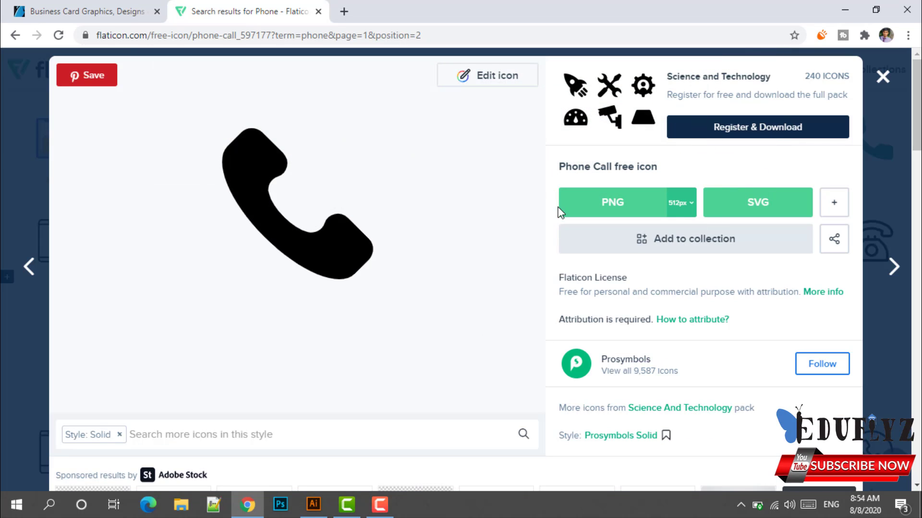
# Glance at the business card, then return to the phone search results.
pyautogui.click(308, 510)
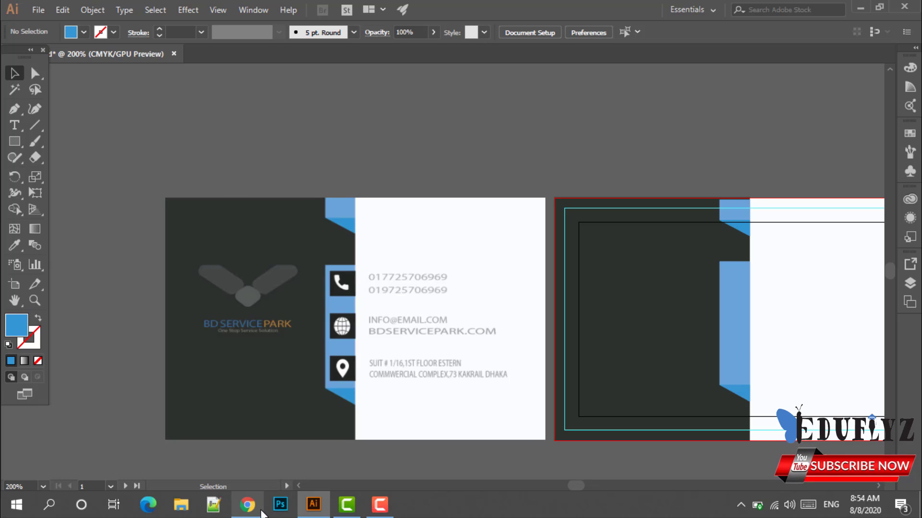
pyautogui.click(247, 504)
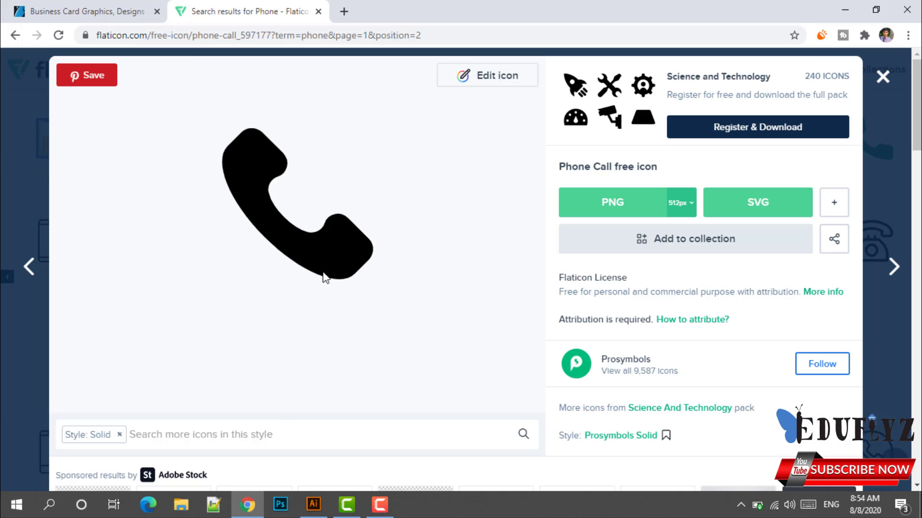
pyautogui.click(14, 36)
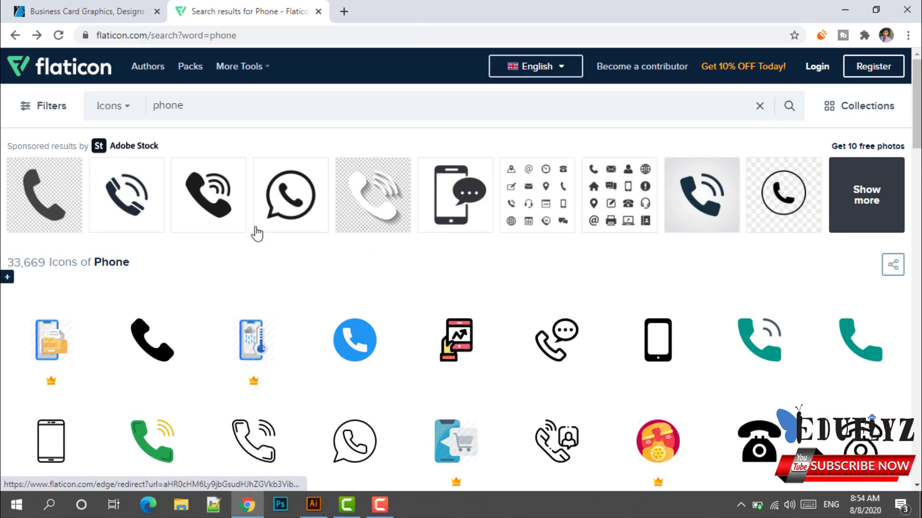
# Search Flaticon for 'internet' and browse the globe icon results.
pyautogui.click(227, 108)
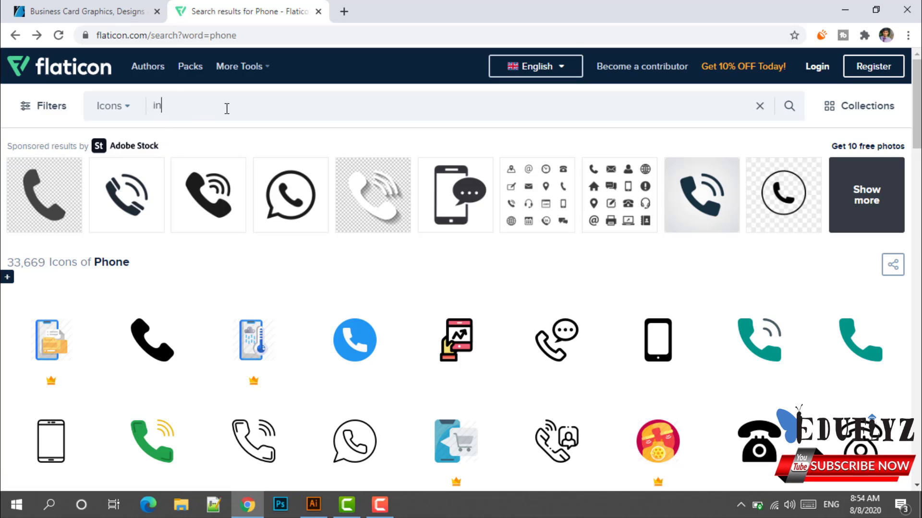
pyautogui.write('inter')
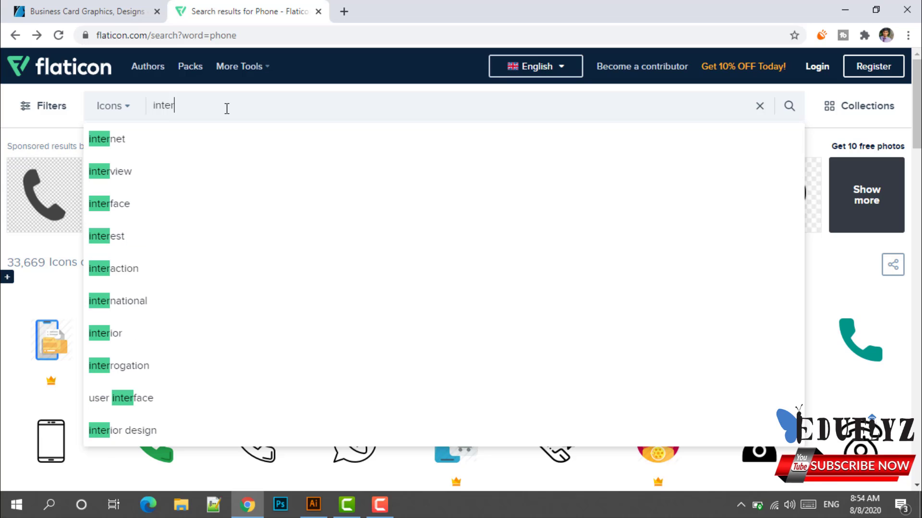
pyautogui.click(242, 153)
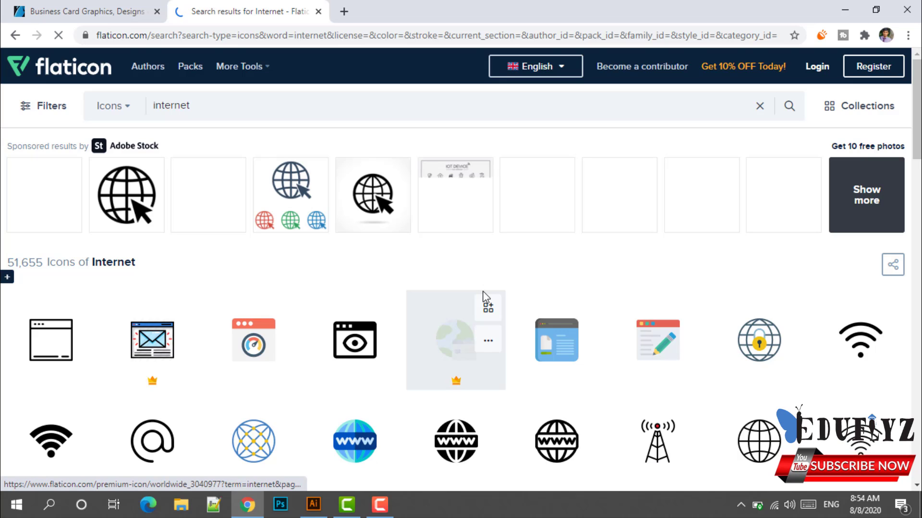
pyautogui.scroll(-5, 428, 287)
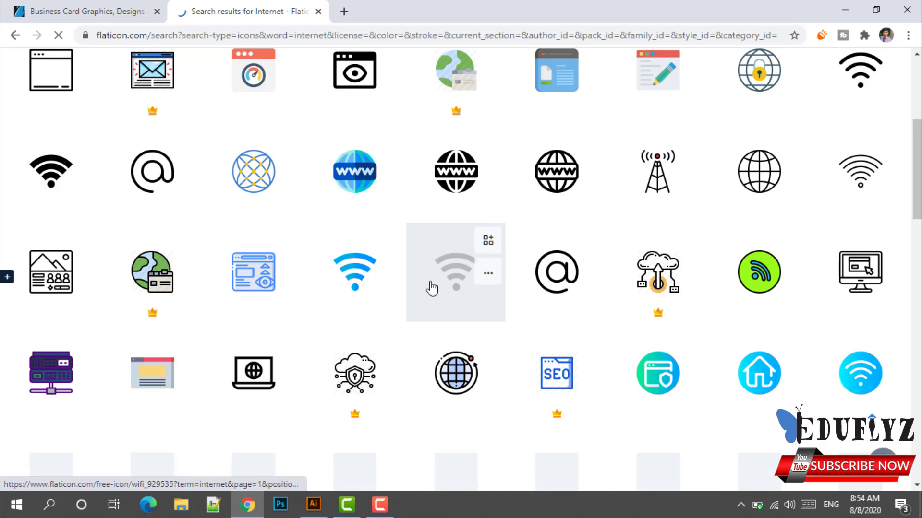
pyautogui.scroll(-3, 437, 288)
pyautogui.scroll(5, 511, 288)
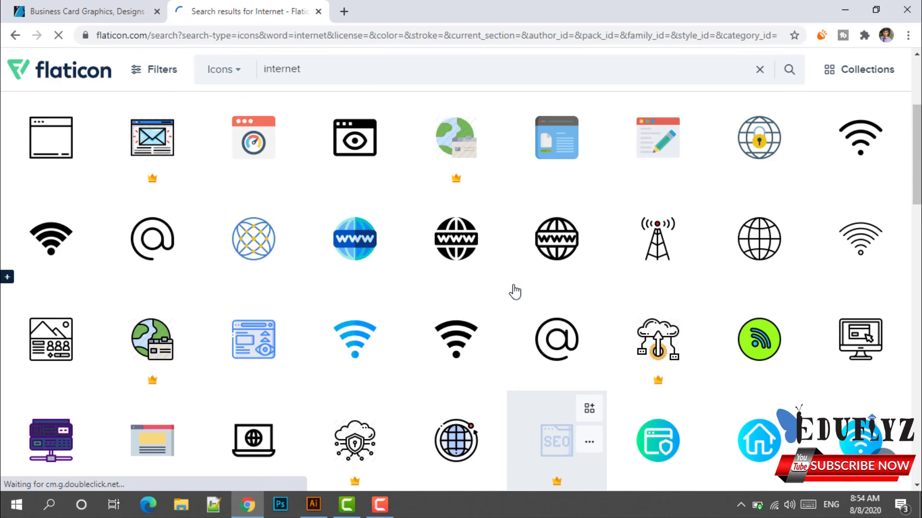
pyautogui.scroll(-3, 678, 311)
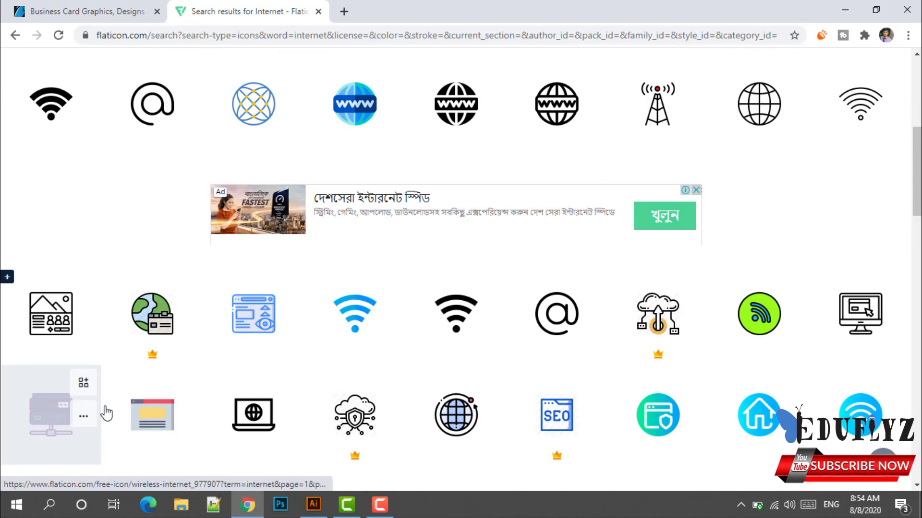
pyautogui.scroll(1, 430, 302)
pyautogui.scroll(7, 430, 301)
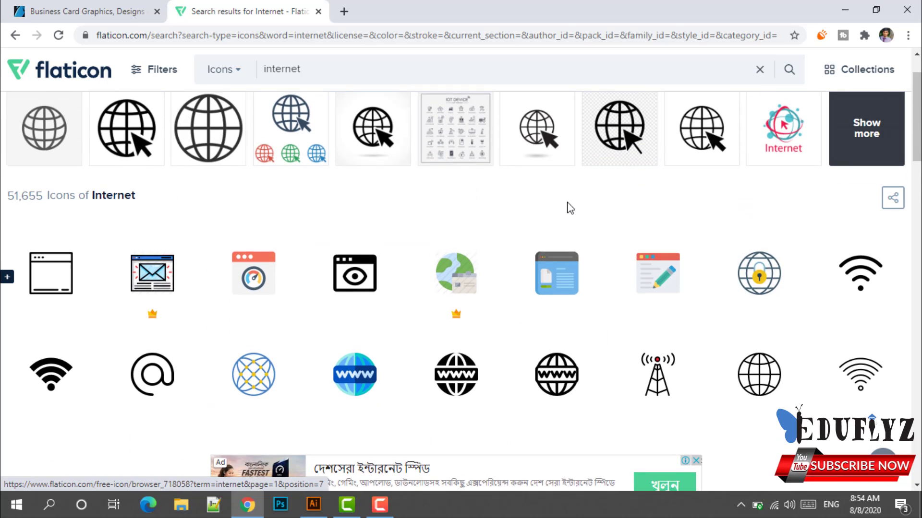
pyautogui.scroll(-4, 678, 292)
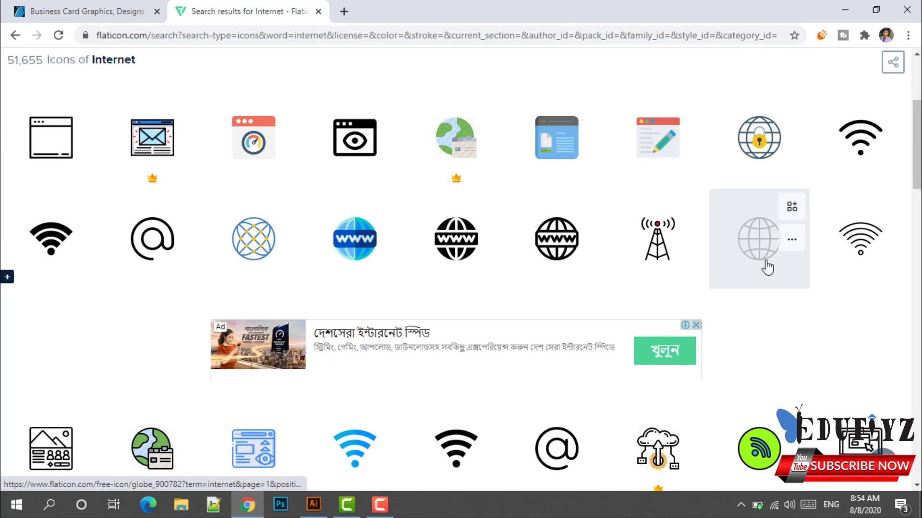
# Open a lineal Globe icon's page, check the card, then return to the Internet results.
pyautogui.click(765, 266)
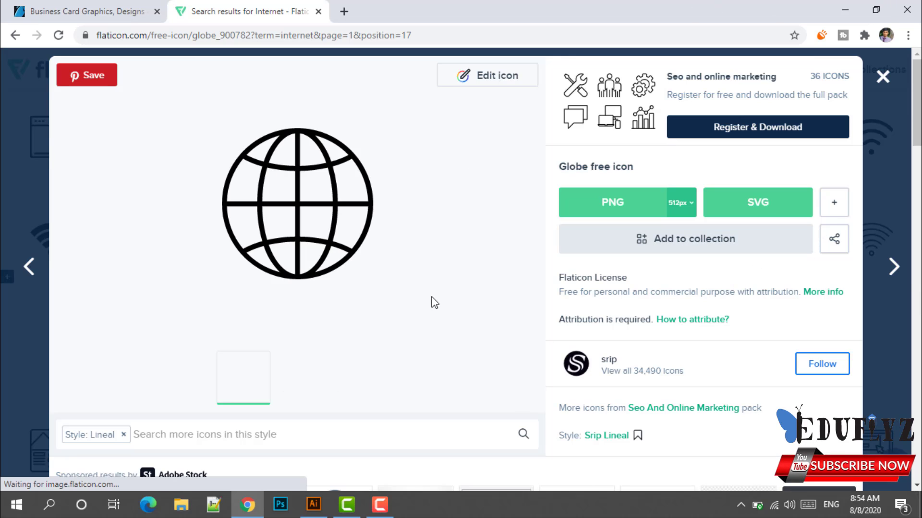
pyautogui.moveTo(324, 503)
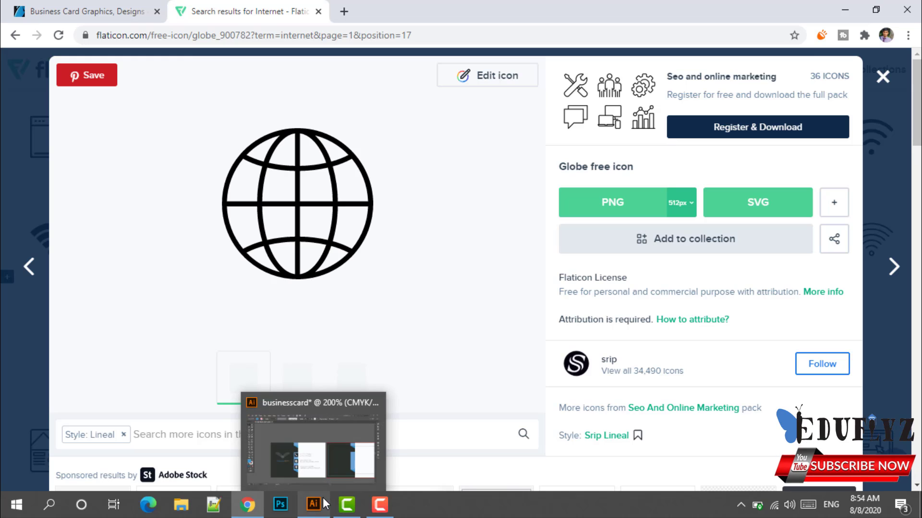
pyautogui.click(344, 430)
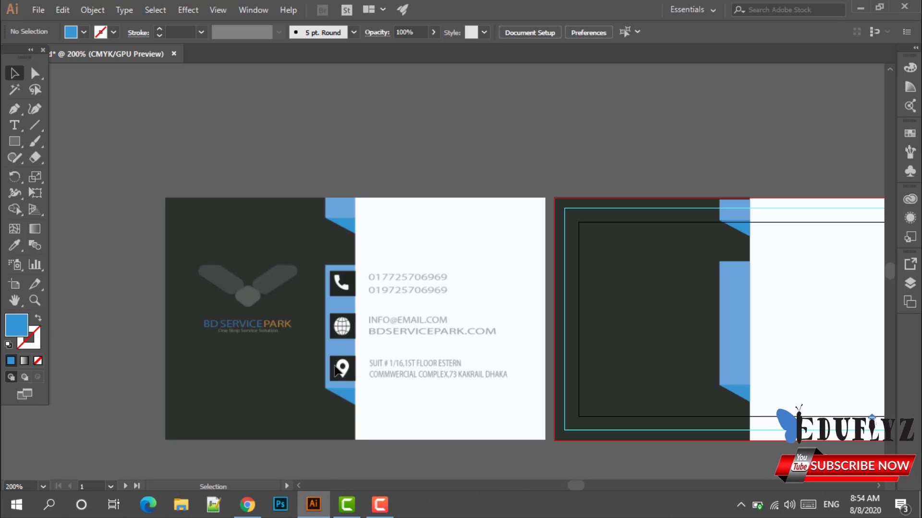
pyautogui.click(248, 504)
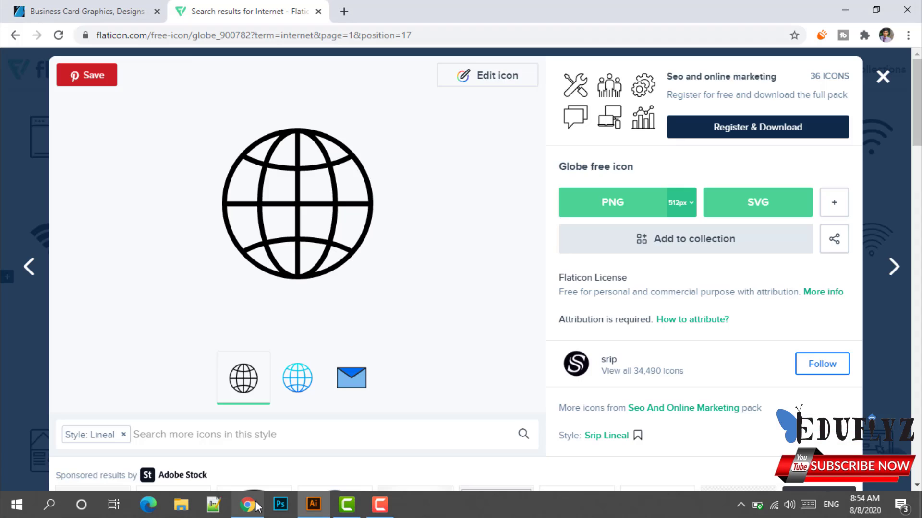
pyautogui.click(15, 35)
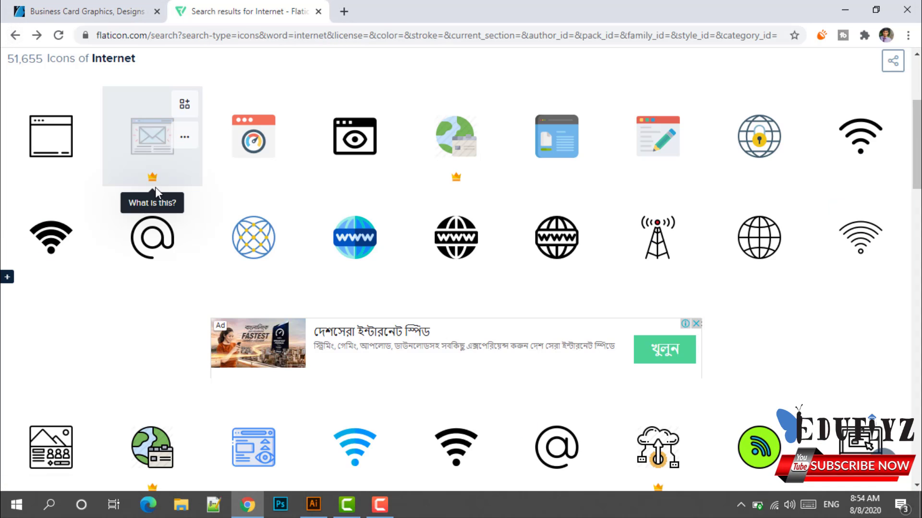
pyautogui.scroll(4, 154, 187)
pyautogui.click(195, 109)
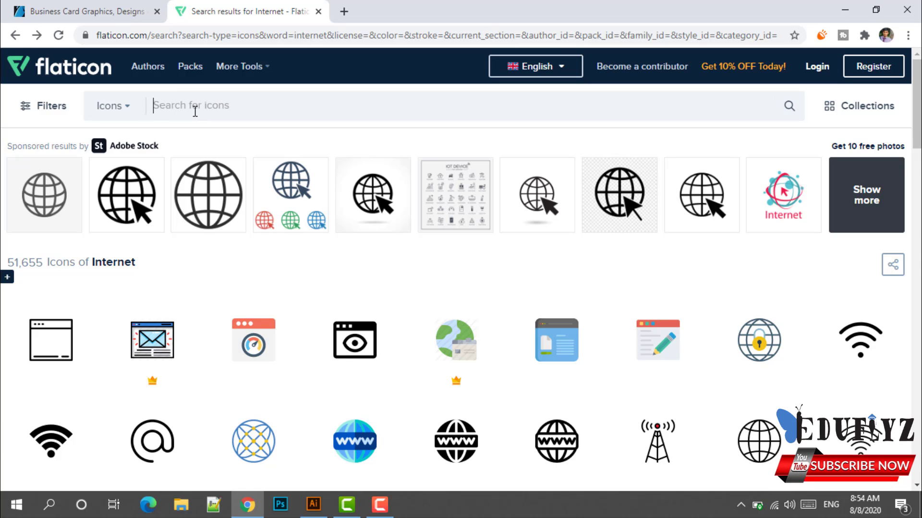
# Search Flaticon for 'location', browse the 56,881 pin icons, and return to Illustrator.
pyautogui.write('locat')
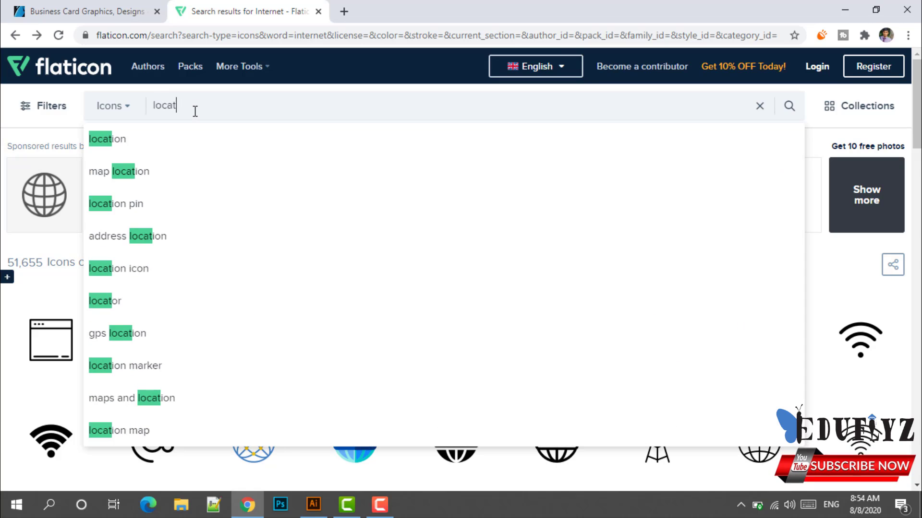
pyautogui.click(234, 136)
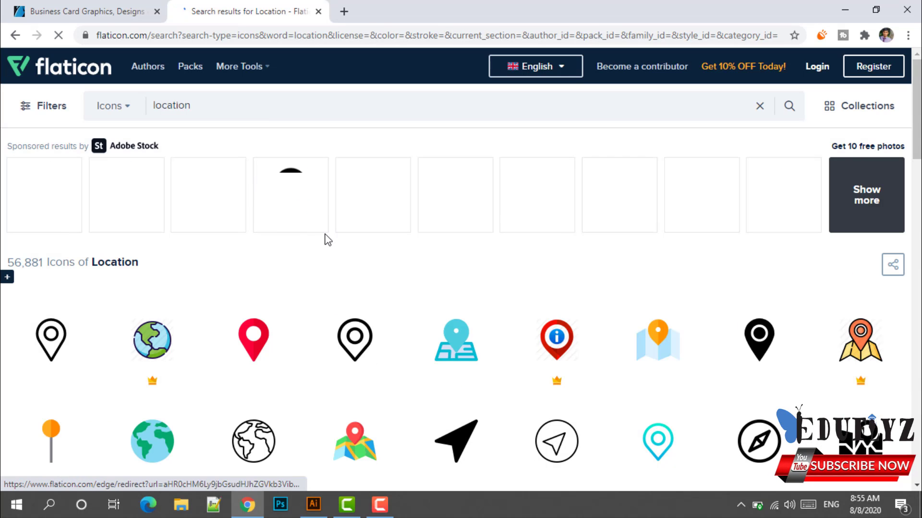
pyautogui.scroll(-1, 326, 235)
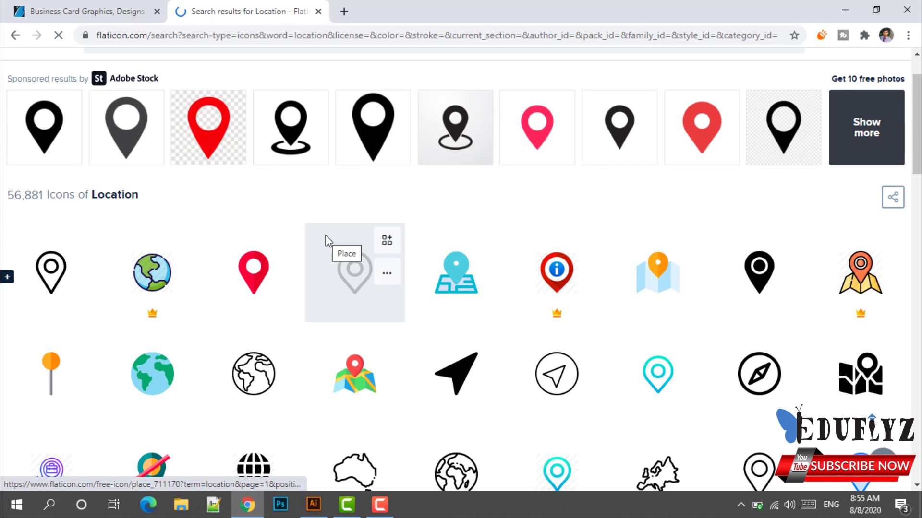
pyautogui.scroll(-2, 326, 236)
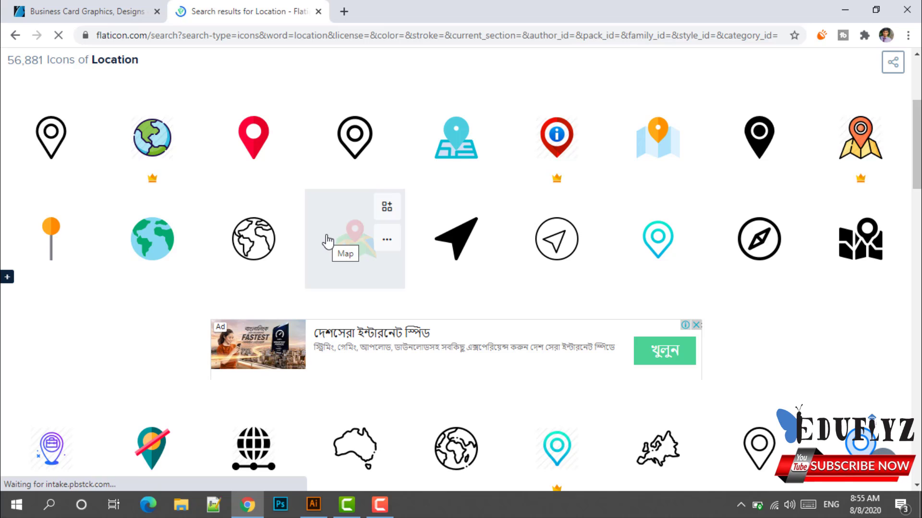
pyautogui.scroll(2, 327, 240)
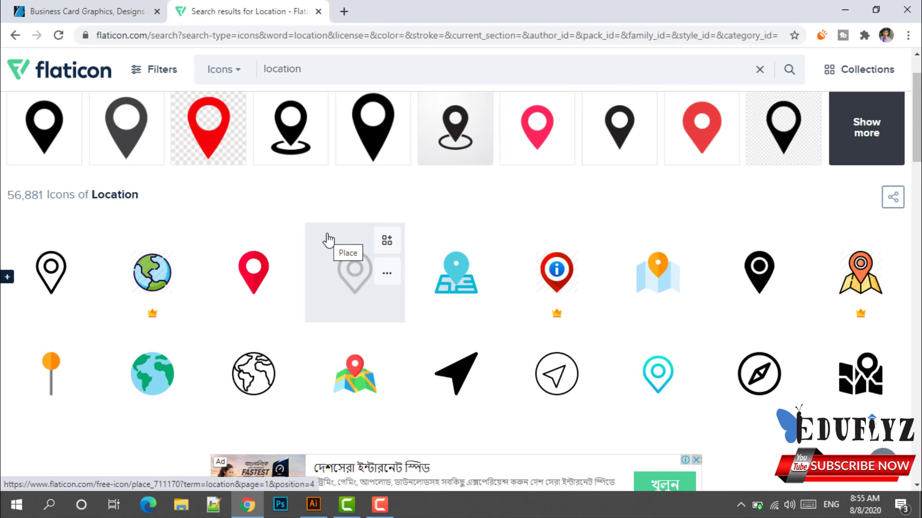
pyautogui.scroll(1, 329, 240)
pyautogui.scroll(-2, 328, 242)
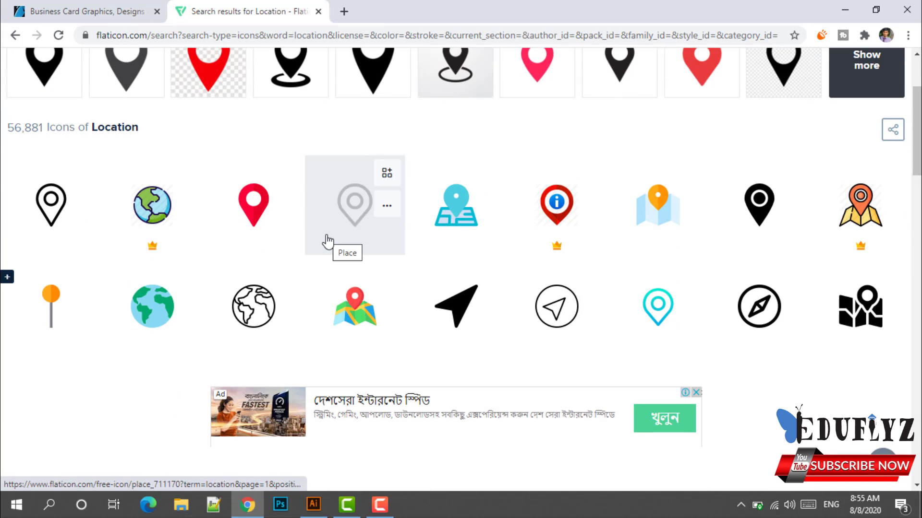
pyautogui.click(313, 504)
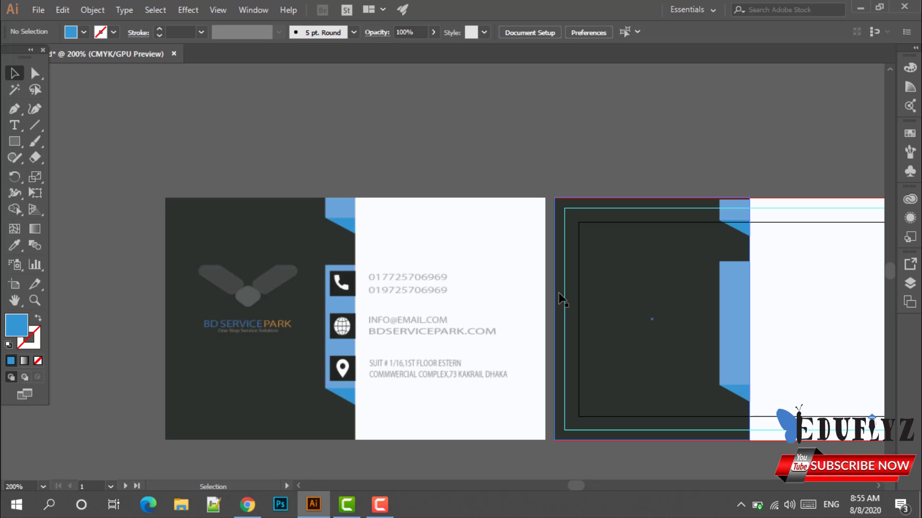
# Place the phone (1) EPS file from the Downloads folder into the business card.
pyautogui.click(42, 10)
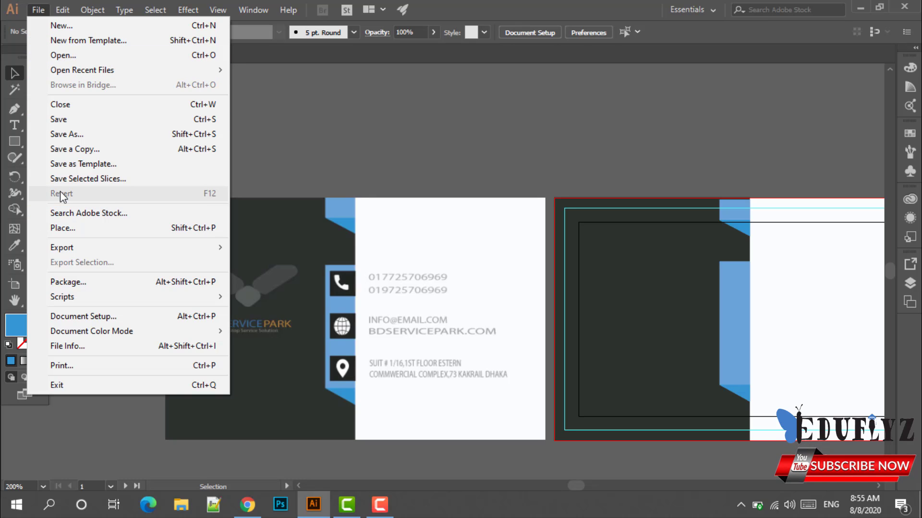
pyautogui.click(70, 231)
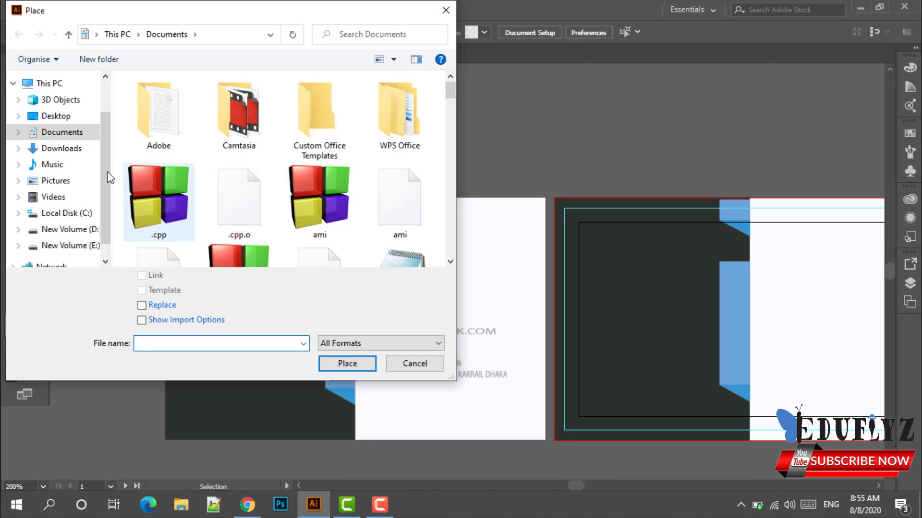
pyautogui.click(61, 148)
pyautogui.scroll(-5, 259, 192)
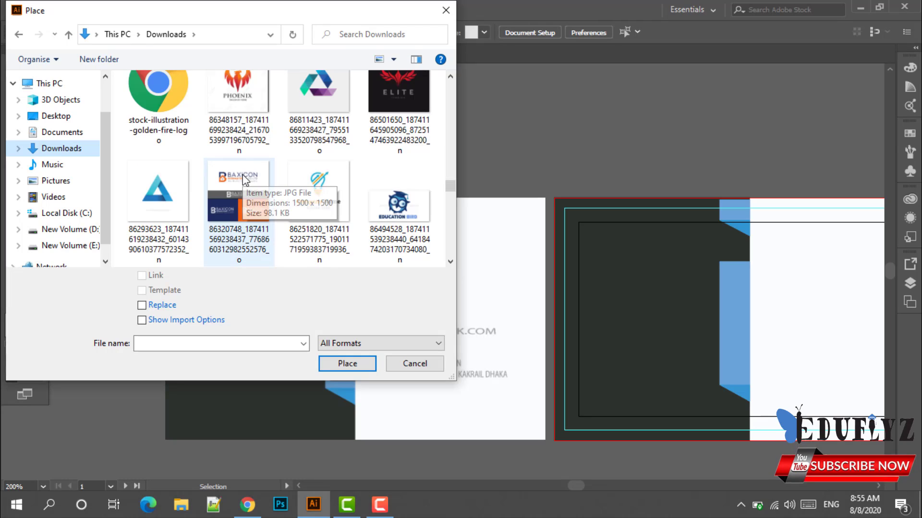
pyautogui.scroll(-2, 234, 185)
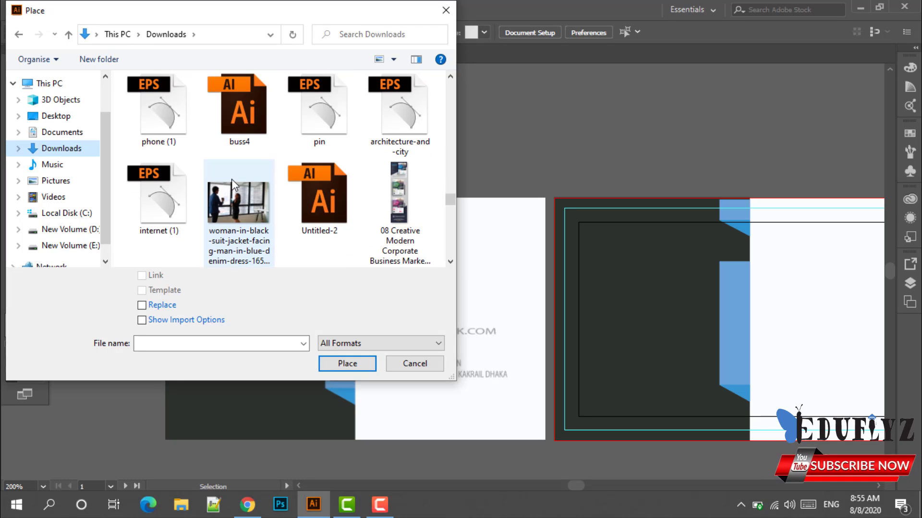
pyautogui.click(158, 111)
pyautogui.click(347, 364)
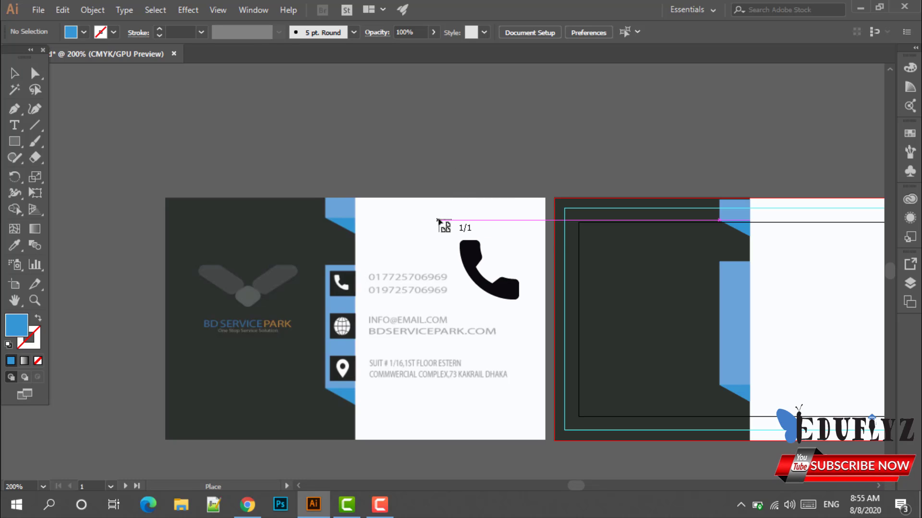
# Drop the phone graphic onto the card near its top and select it.
pyautogui.moveTo(426, 199); pyautogui.dragTo(510, 289)
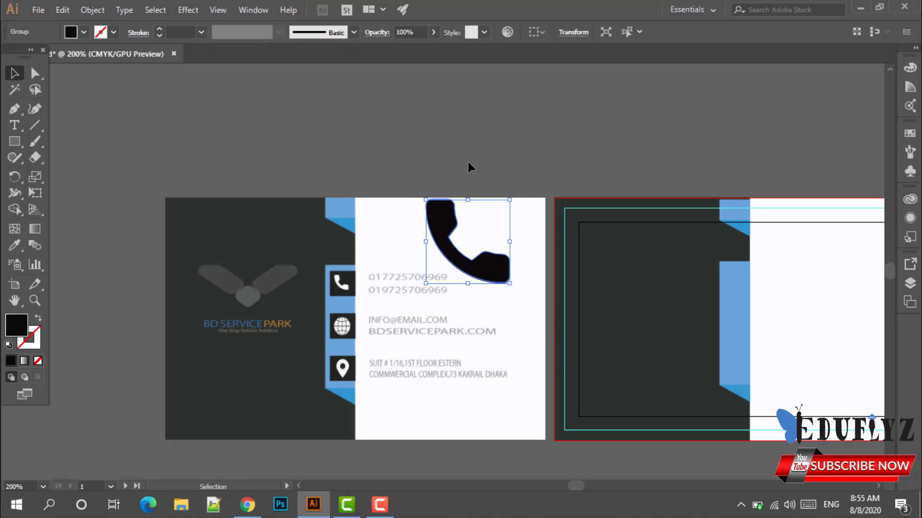
pyautogui.click(462, 160)
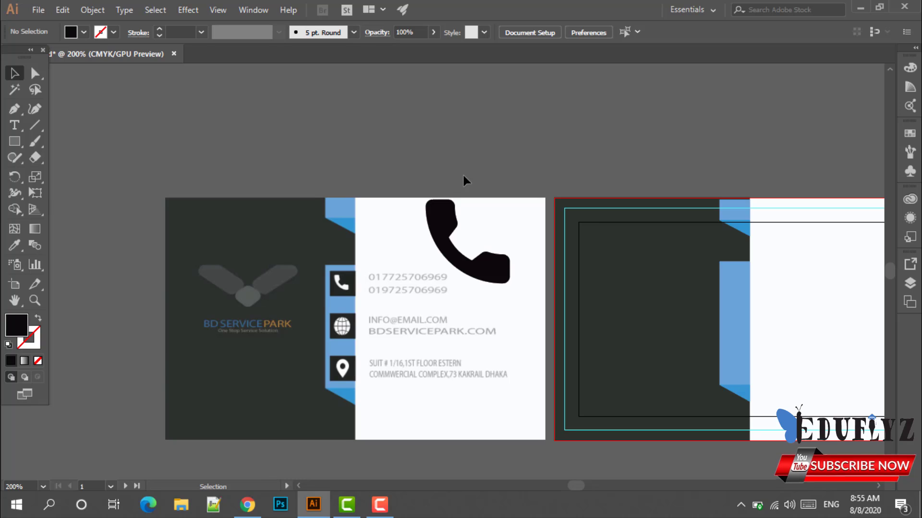
pyautogui.scroll(1, 464, 177)
pyautogui.scroll(-3, 460, 193)
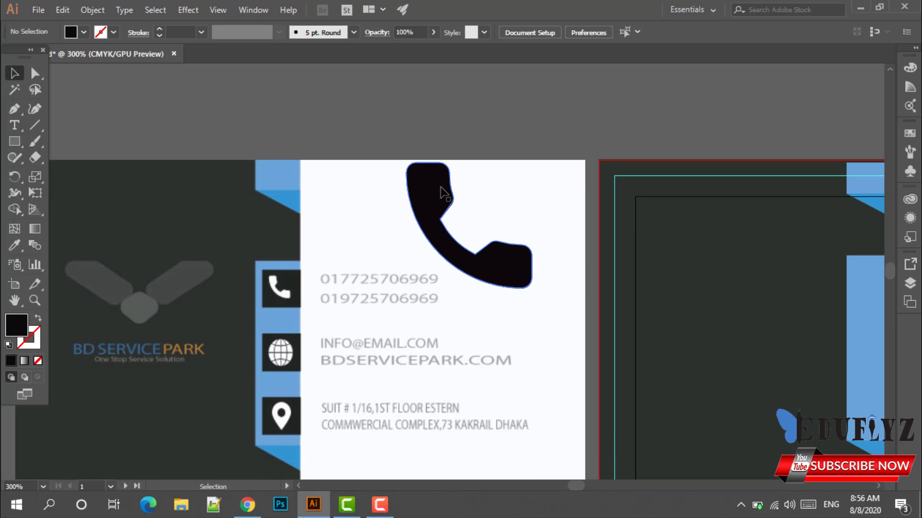
pyautogui.click(444, 193)
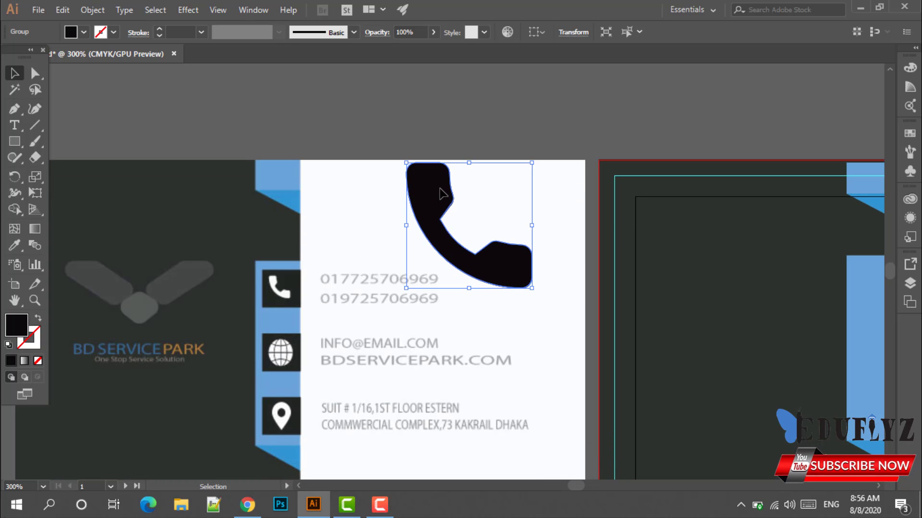
pyautogui.click(319, 181)
pyautogui.click(458, 257)
# Fill the phone icon white, shrink it, and set it in the dark box beside the phone numbers.
pyautogui.click(84, 32)
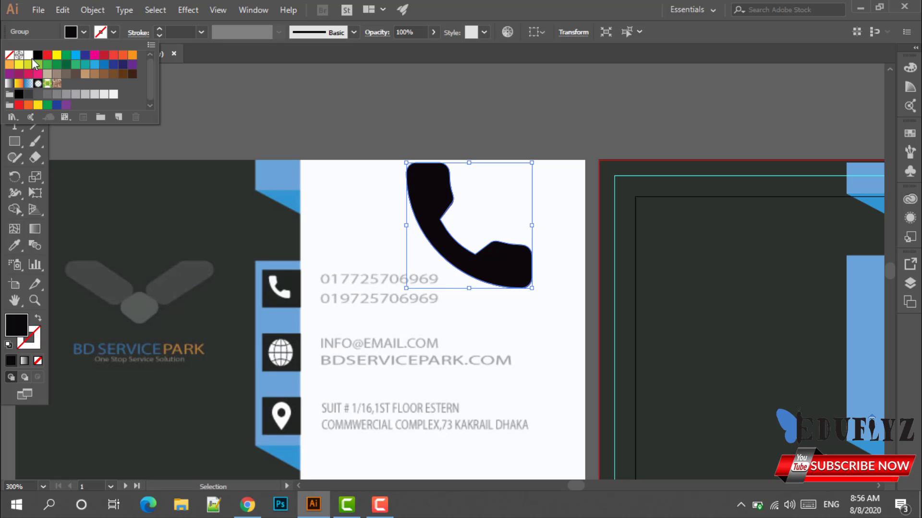
pyautogui.click(28, 55)
pyautogui.click(325, 144)
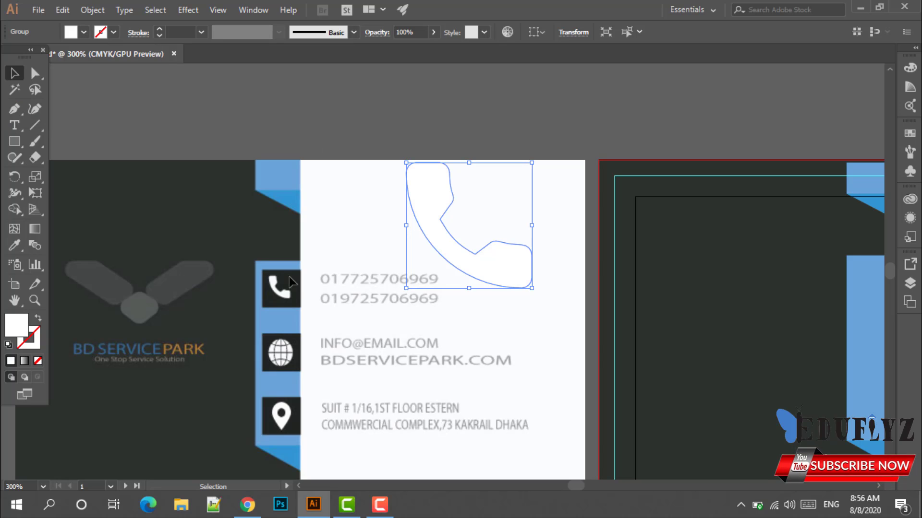
pyautogui.scroll(-2, 487, 261)
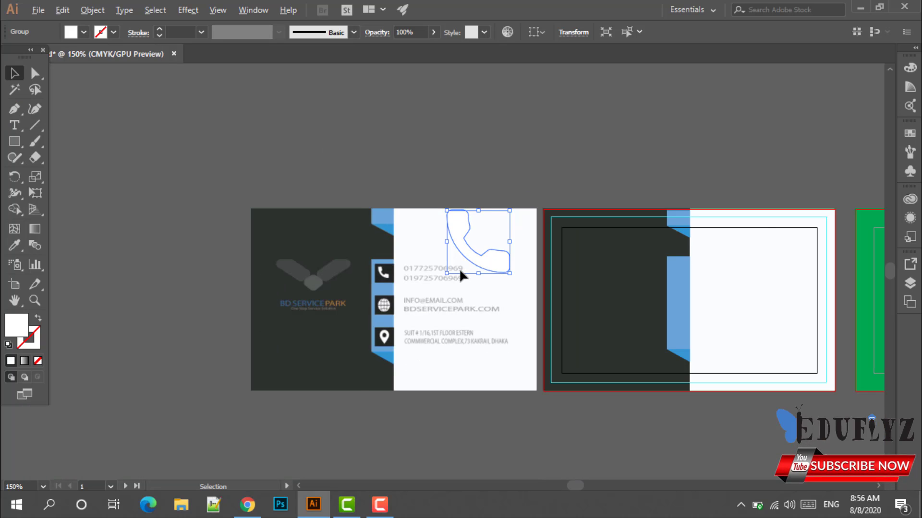
pyautogui.scroll(1, 460, 269)
pyautogui.moveTo(525, 274); pyautogui.dragTo(367, 286)
pyautogui.scroll(2, 312, 268)
pyautogui.scroll(2, 373, 307)
pyautogui.click(402, 309)
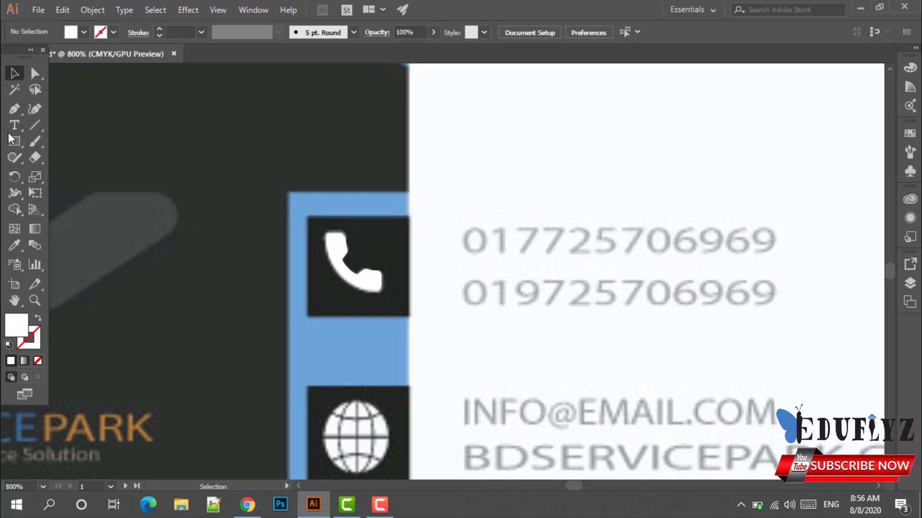
# Draw a square over the phone box and eyedrop the globe box's charcoal colour onto it.
pyautogui.moveTo(14, 141); pyautogui.dragTo(45, 152)
pyautogui.click(44, 146)
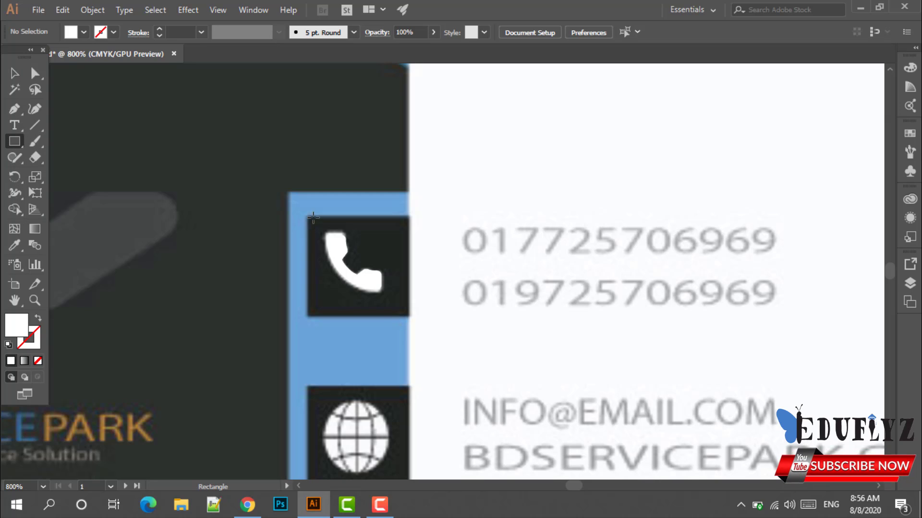
pyautogui.moveTo(307, 214); pyautogui.dragTo(409, 318)
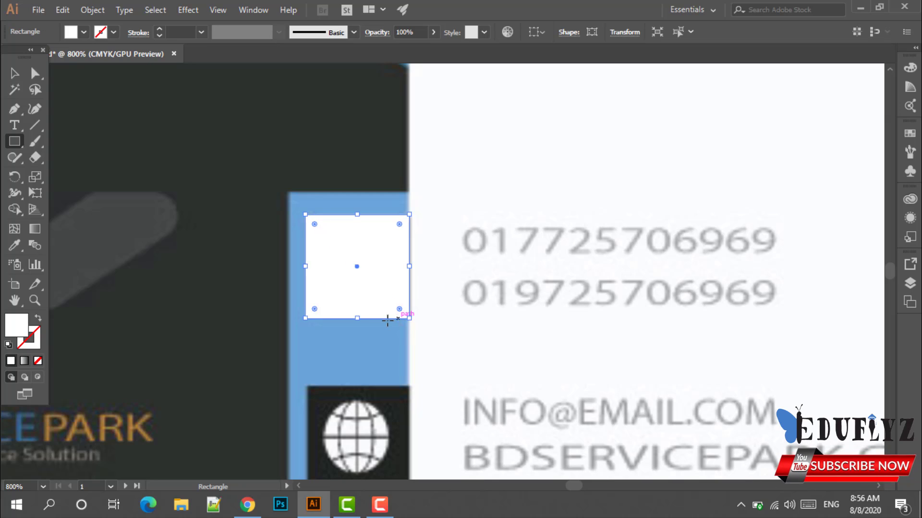
pyautogui.click(15, 71)
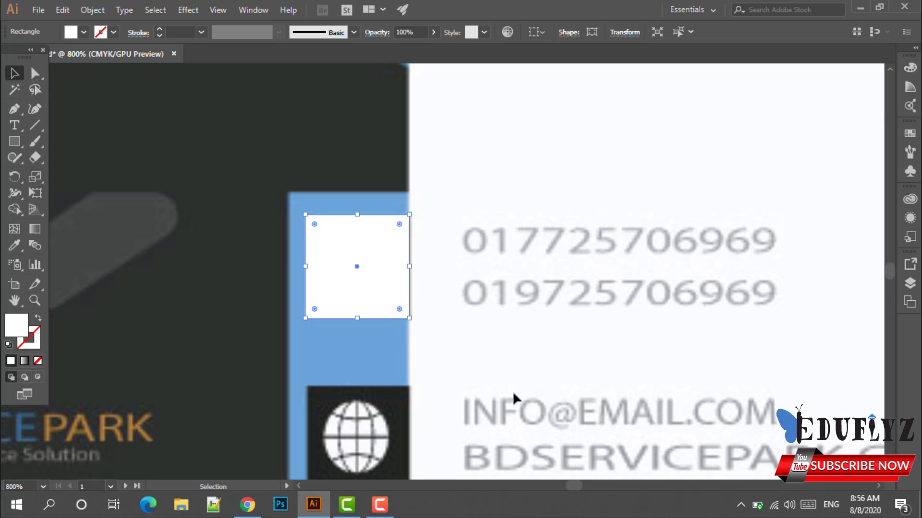
pyautogui.scroll(-1, 490, 371)
pyautogui.press('i')
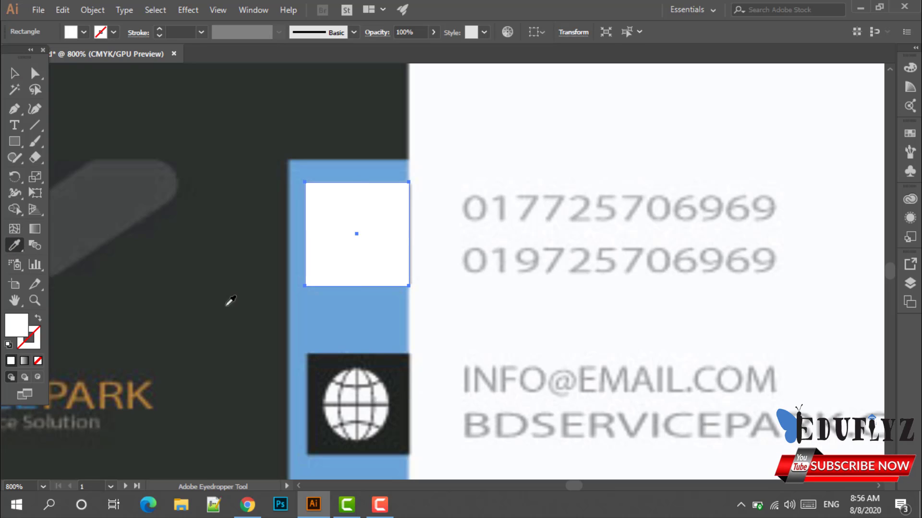
pyautogui.click(392, 367)
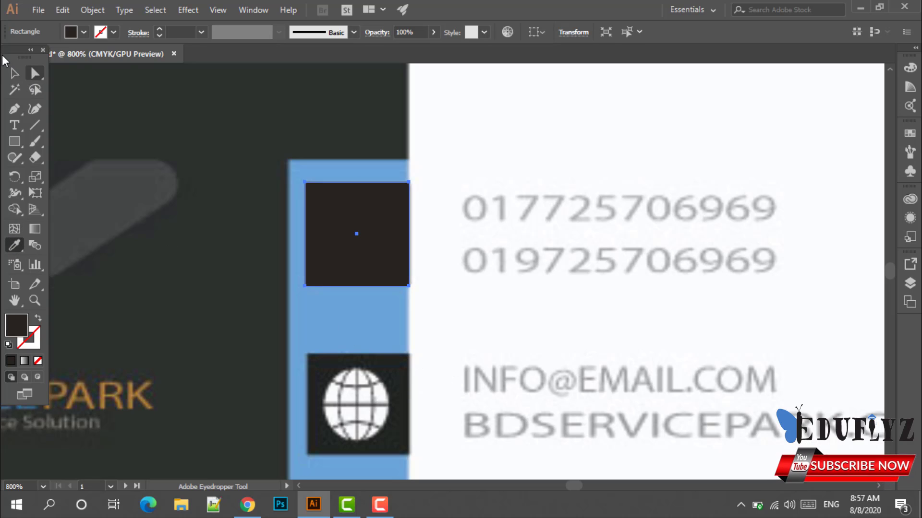
pyautogui.press('v')
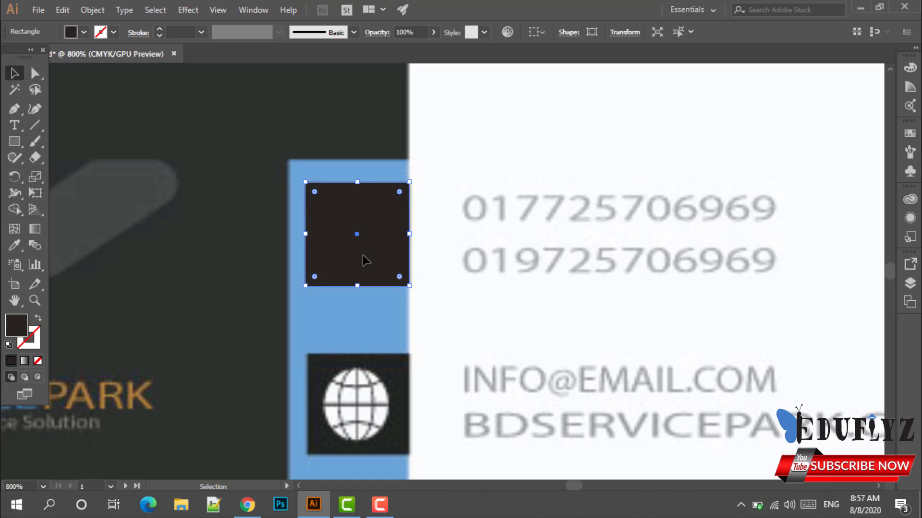
pyautogui.moveTo(365, 260); pyautogui.dragTo(563, 303)
# Bring the phone icon to front and slide the charcoal square back behind it.
pyautogui.rightClick(381, 248)
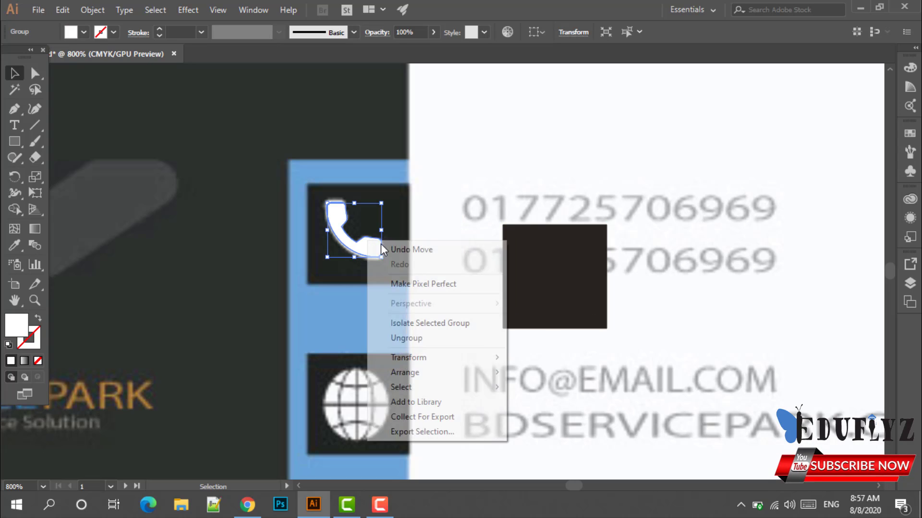
pyautogui.moveTo(440, 377)
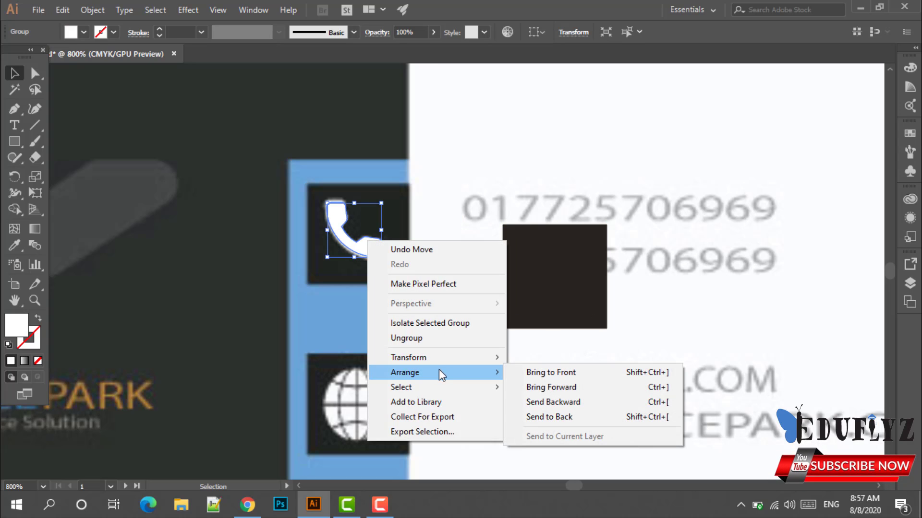
pyautogui.click(551, 372)
pyautogui.moveTo(561, 298); pyautogui.dragTo(366, 255)
pyautogui.click(484, 276)
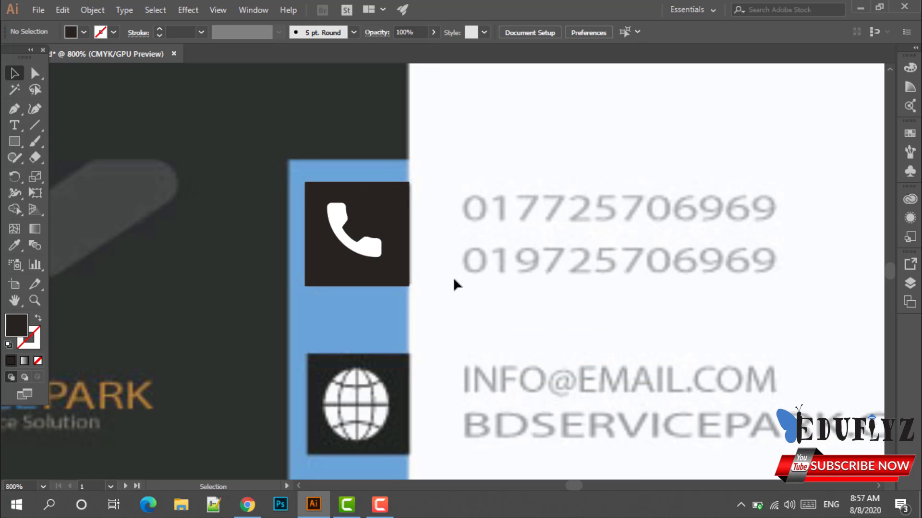
pyautogui.scroll(-1, 454, 283)
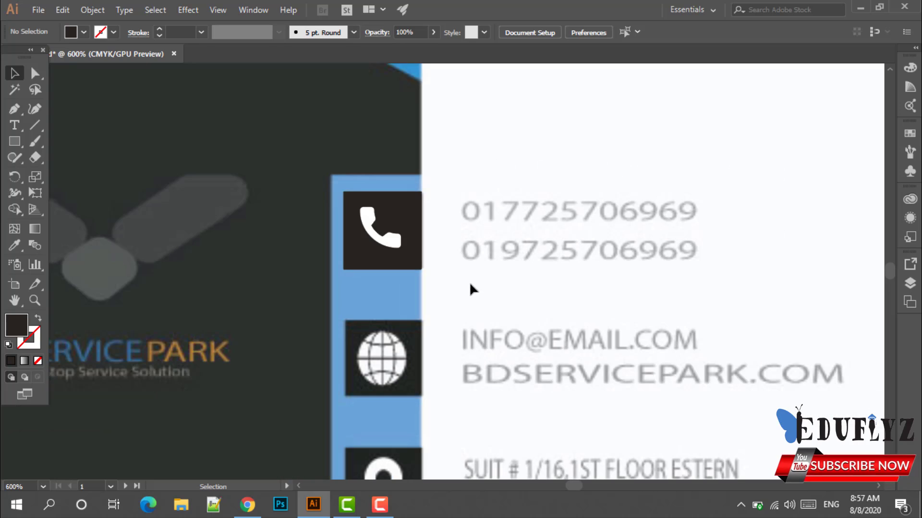
pyautogui.scroll(-3, 469, 288)
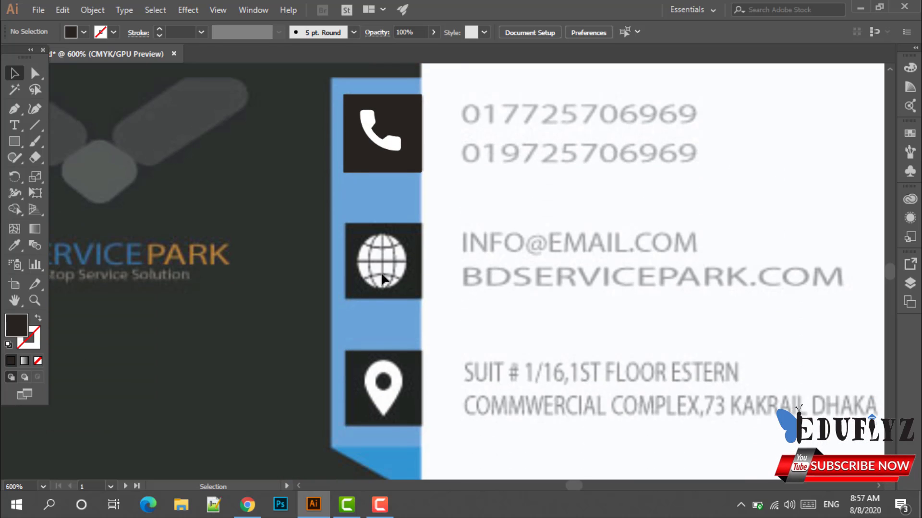
# Place the internet (1) globe EPS onto the card.
pyautogui.click(41, 9)
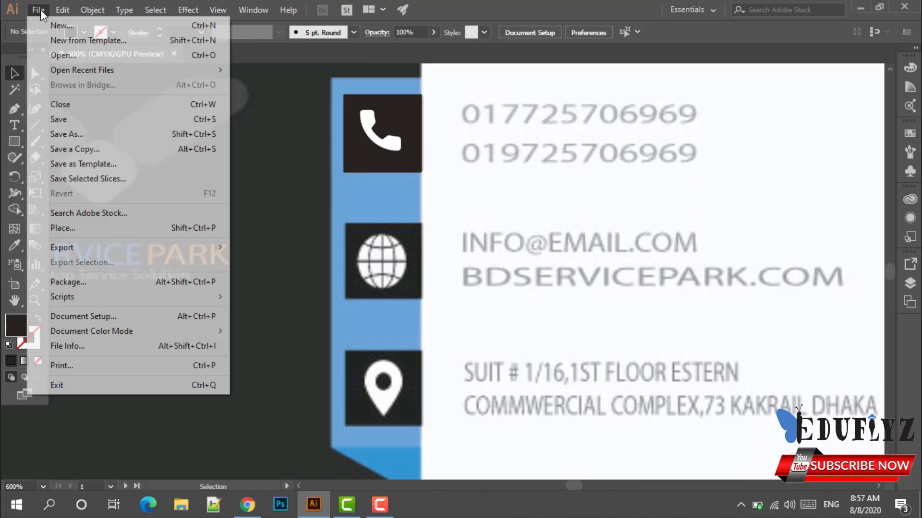
pyautogui.click(76, 228)
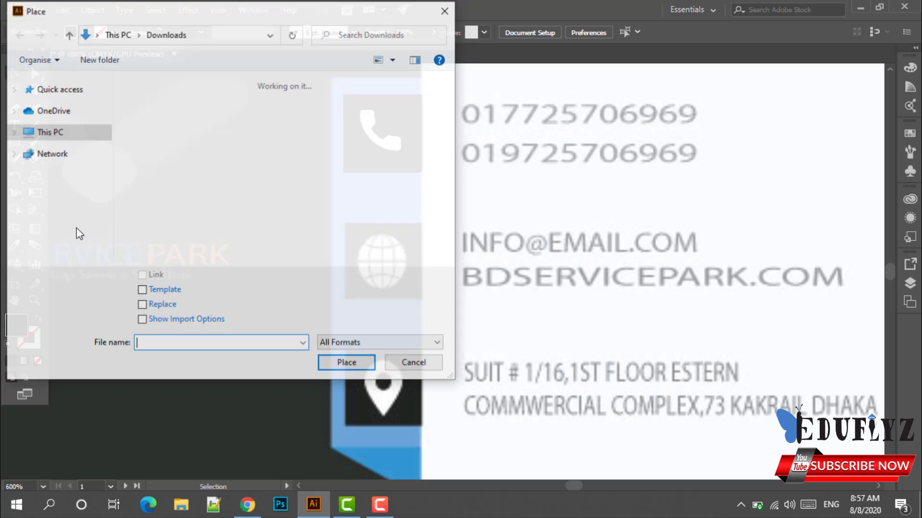
pyautogui.scroll(-1, 195, 204)
pyautogui.scroll(-5, 195, 203)
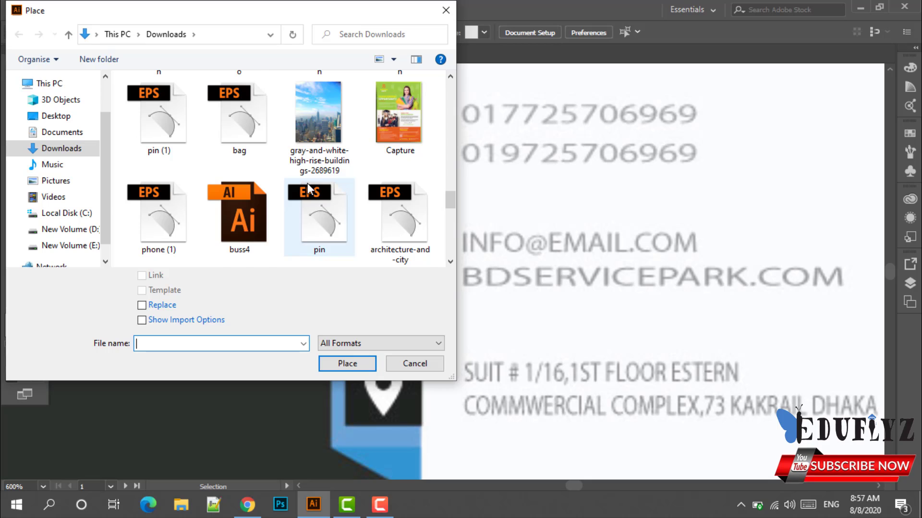
pyautogui.scroll(-2, 307, 190)
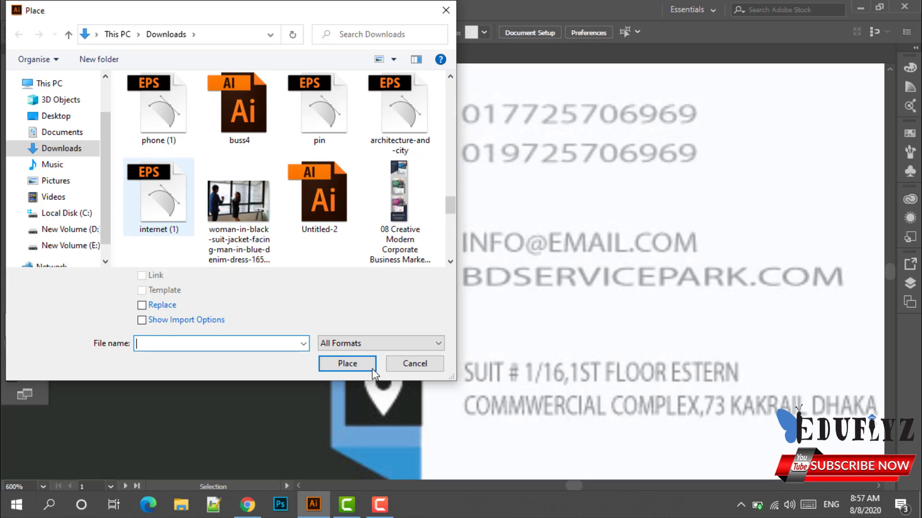
pyautogui.click(350, 358)
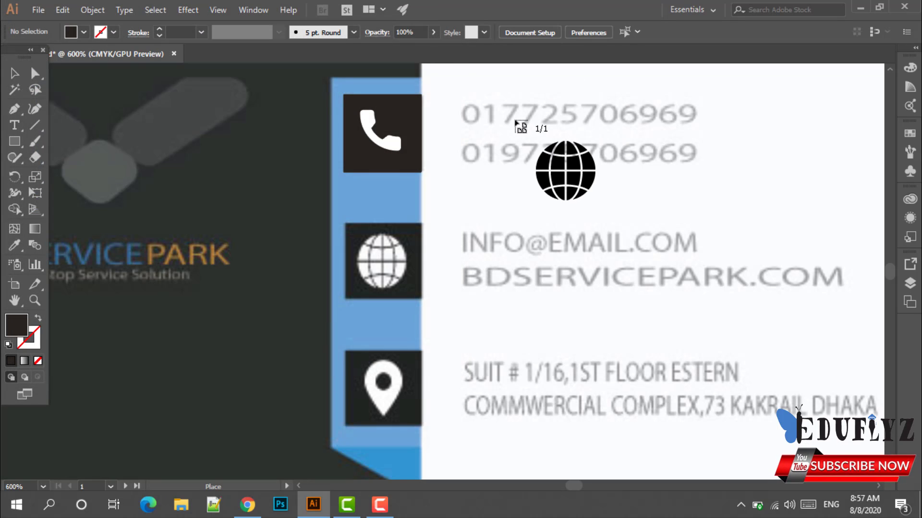
pyautogui.moveTo(514, 119); pyautogui.dragTo(626, 191)
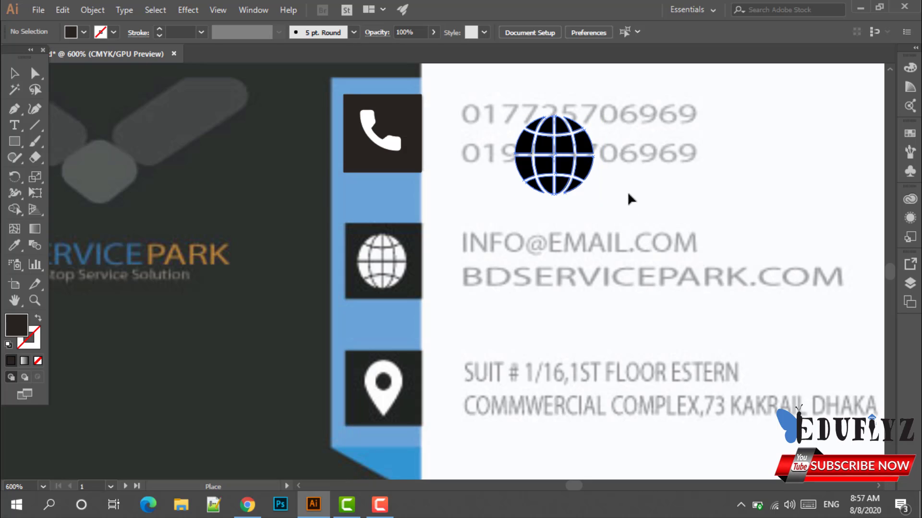
# Give the placed globe a white fill.
pyautogui.click(639, 177)
pyautogui.click(577, 165)
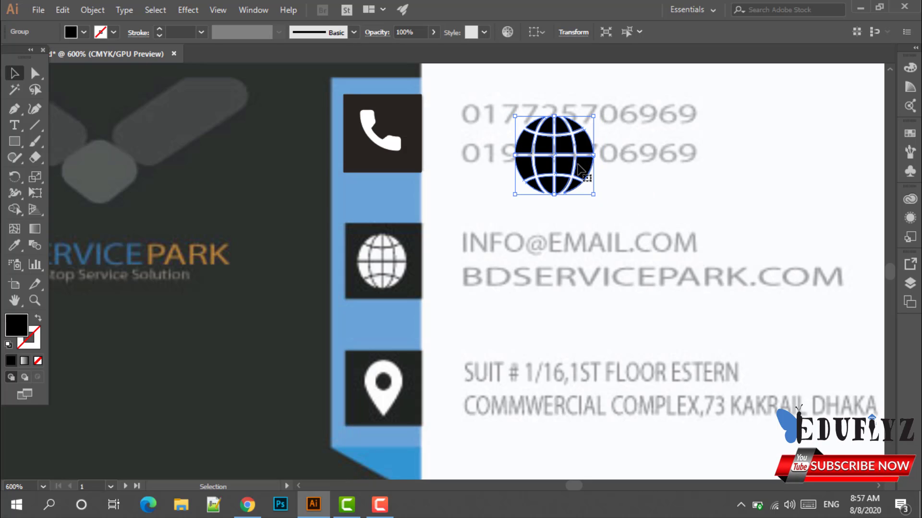
pyautogui.click(84, 33)
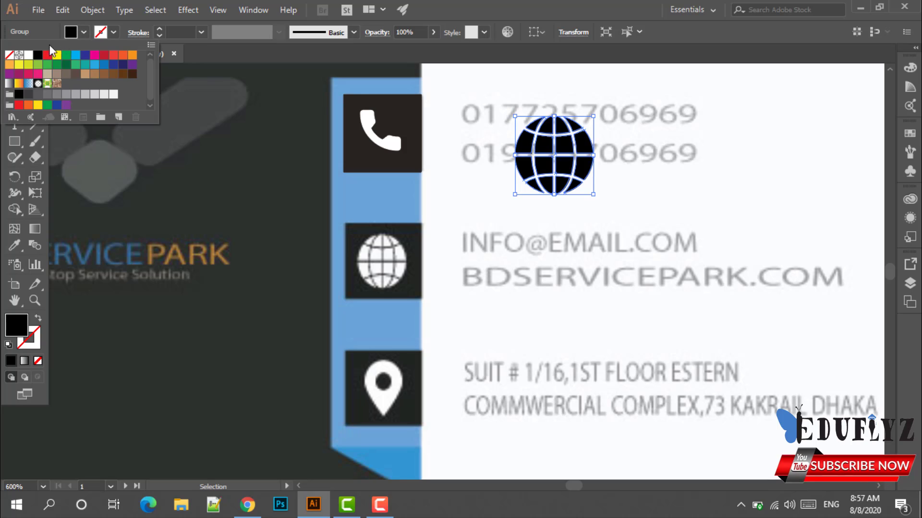
pyautogui.click(29, 54)
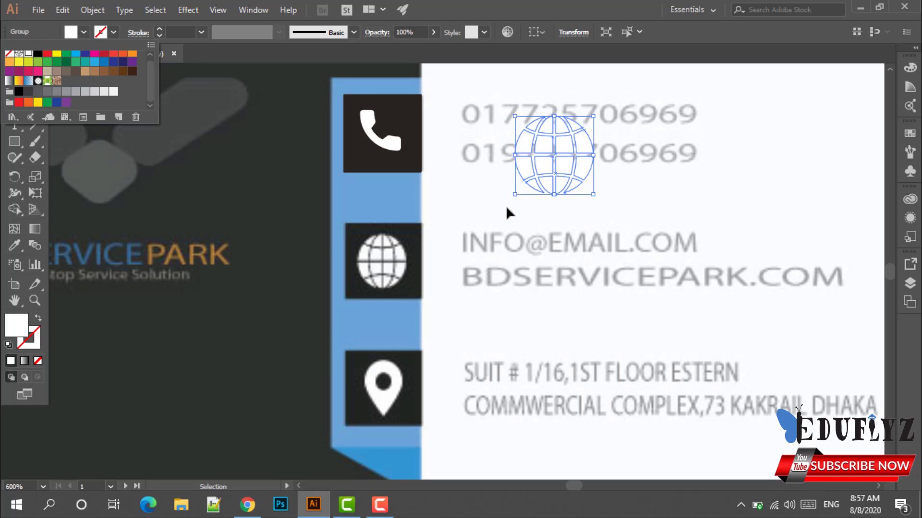
pyautogui.click(556, 178)
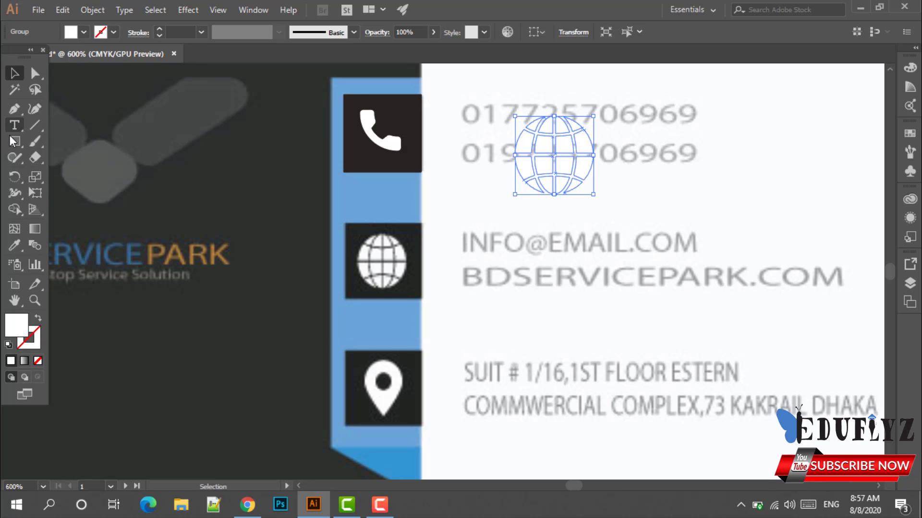
pyautogui.moveTo(15, 141); pyautogui.dragTo(45, 142)
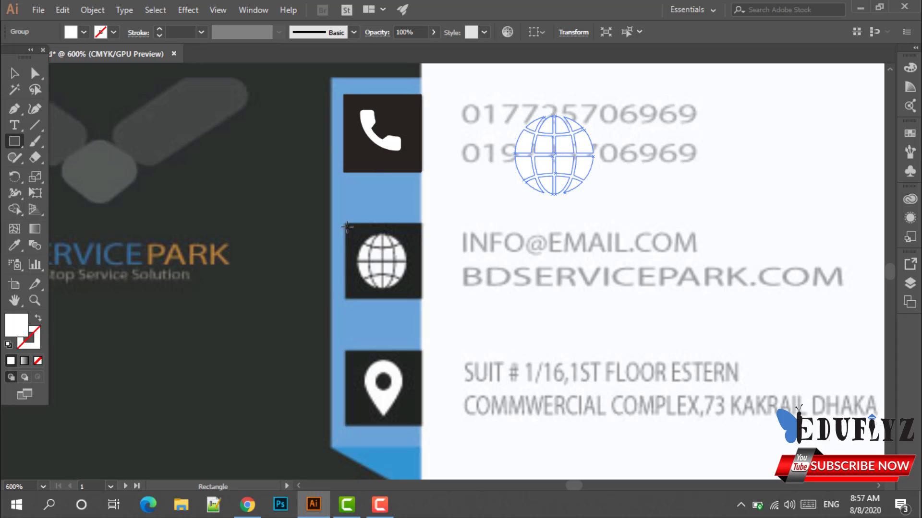
# Draw a square for the globe box and sample the pin box's dark fill onto it.
pyautogui.moveTo(344, 223); pyautogui.dragTo(422, 299)
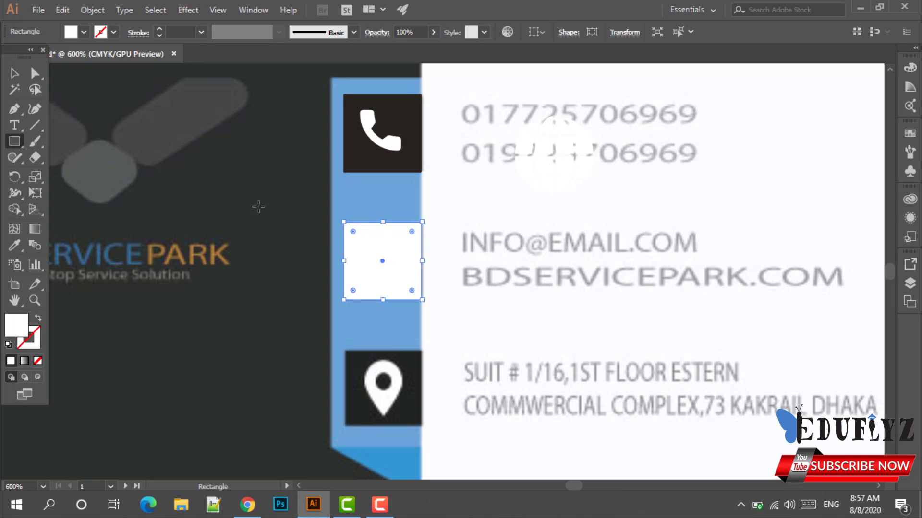
pyautogui.click(14, 73)
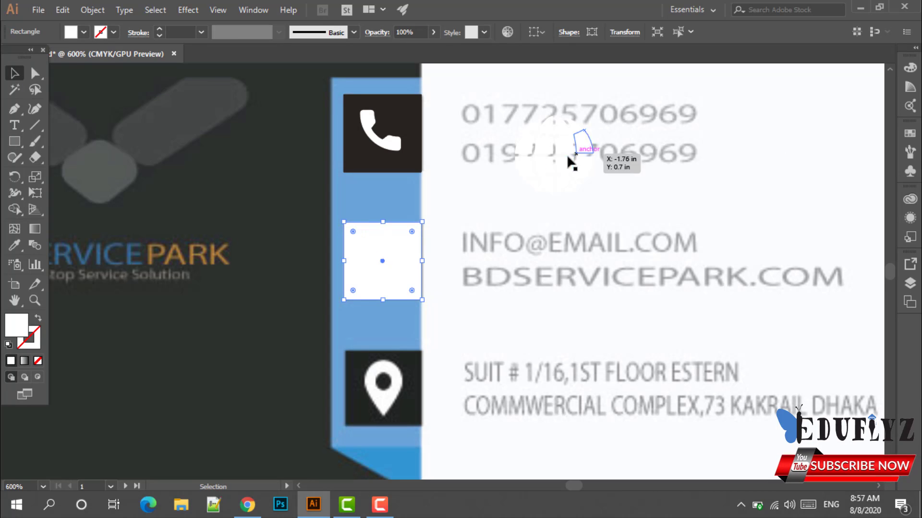
pyautogui.scroll(-2, 188, 210)
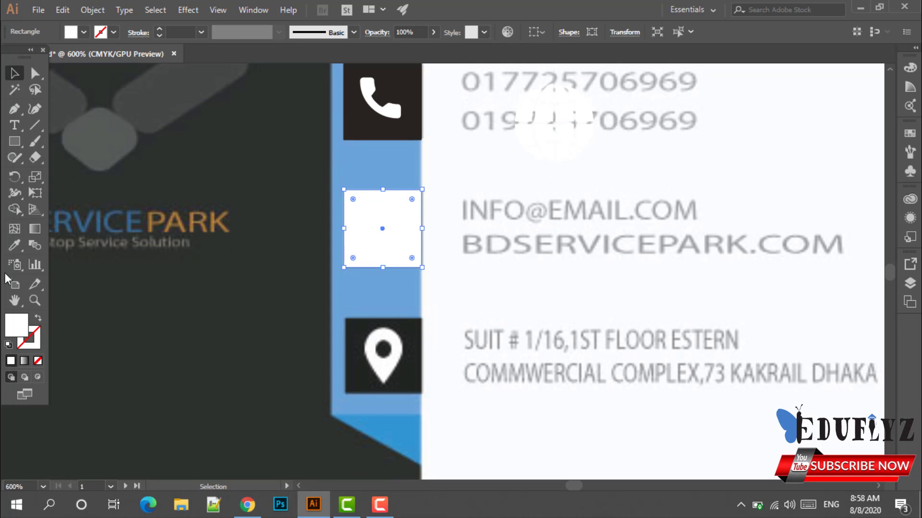
pyautogui.click(15, 246)
pyautogui.click(422, 341)
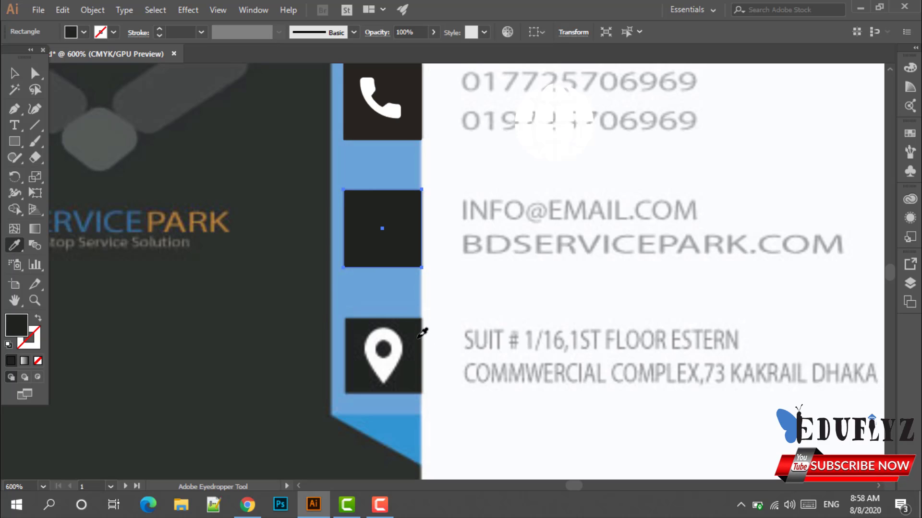
pyautogui.click(14, 73)
pyautogui.scroll(2, 501, 211)
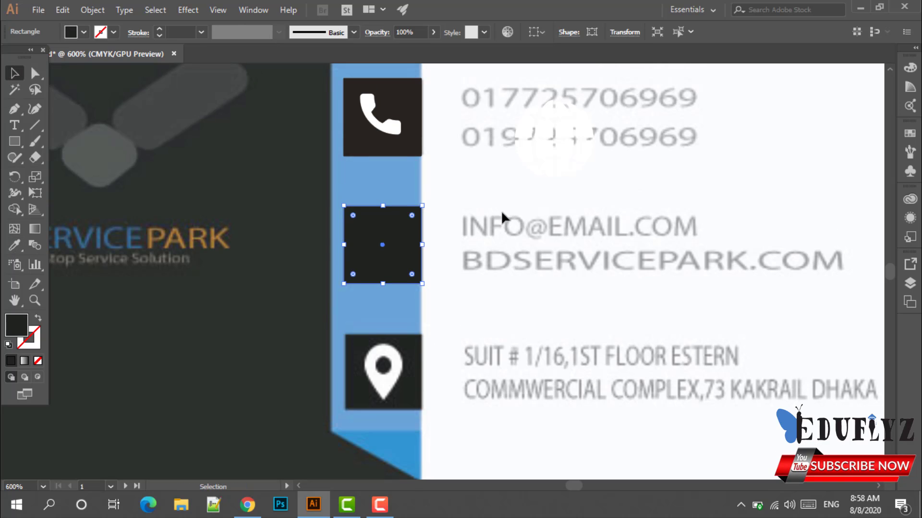
pyautogui.moveTo(418, 294); pyautogui.dragTo(542, 333)
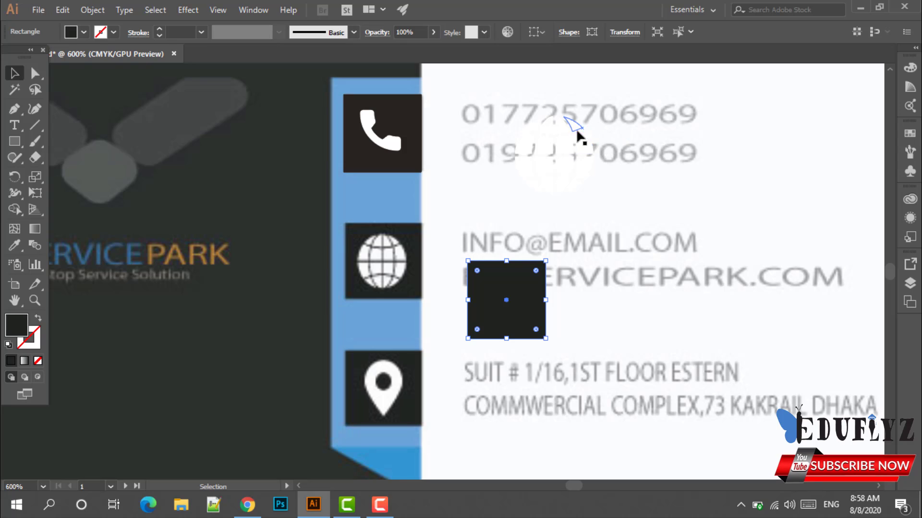
# Move the white globe onto the globe box and shrink it to fit.
pyautogui.moveTo(579, 132); pyautogui.dragTo(406, 246)
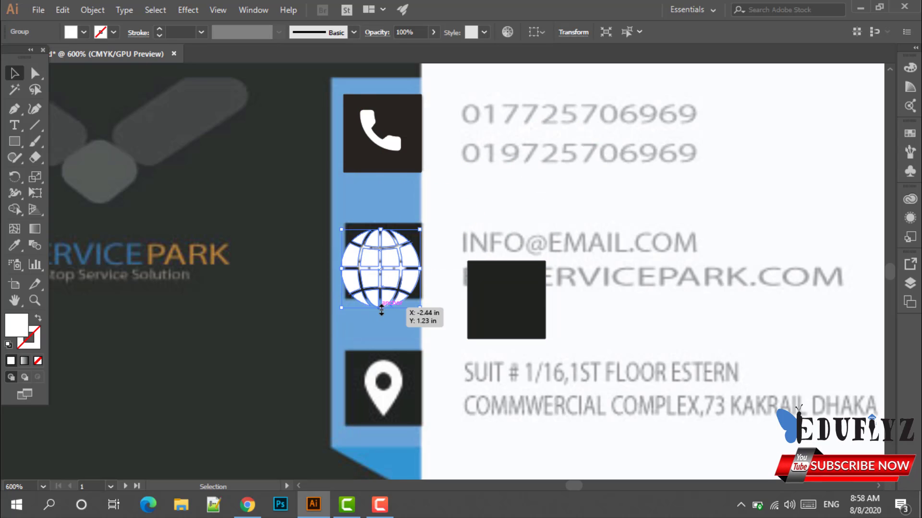
pyautogui.moveTo(382, 310); pyautogui.dragTo(395, 263)
pyautogui.click(407, 323)
pyautogui.click(436, 294)
pyautogui.click(504, 323)
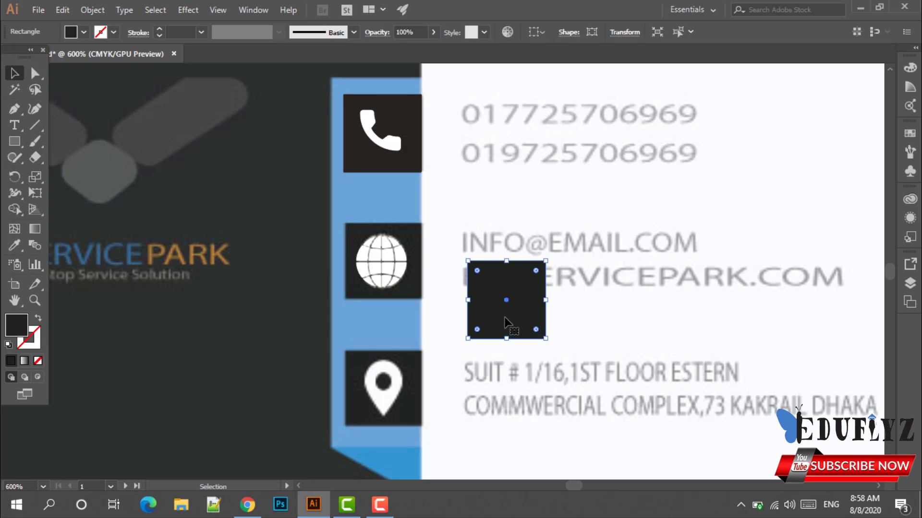
# Bring the globe to front and slide the dark square behind it.
pyautogui.rightClick(401, 268)
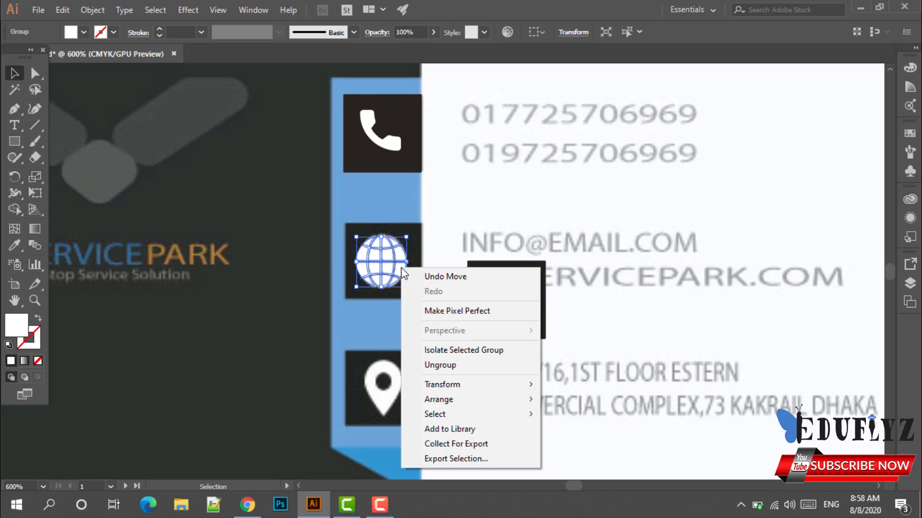
pyautogui.moveTo(450, 407)
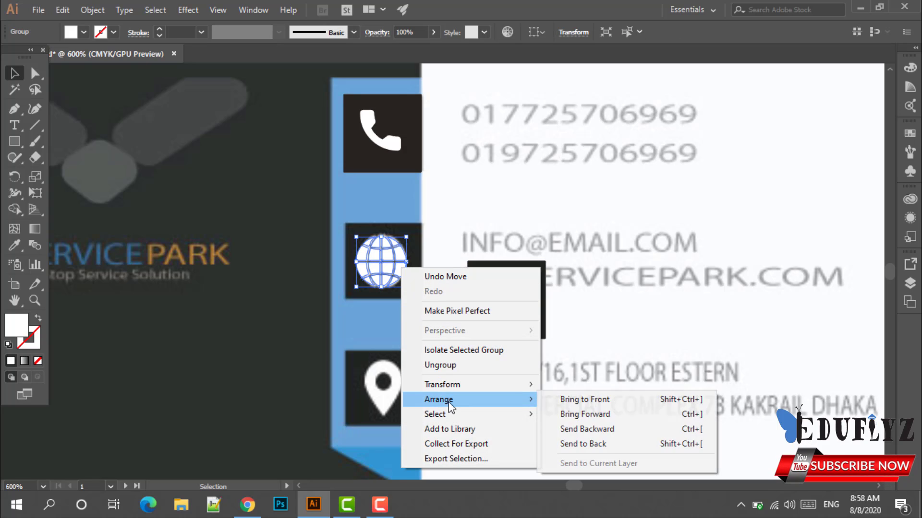
pyautogui.click(560, 403)
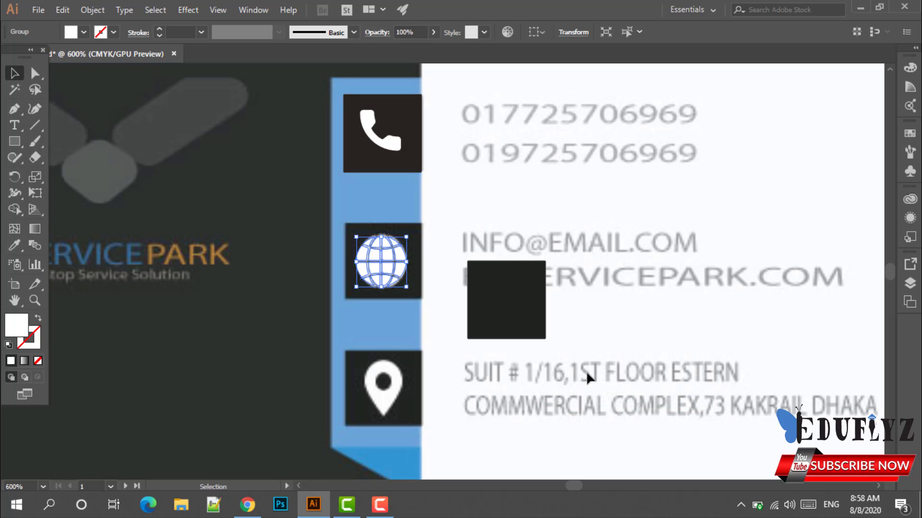
pyautogui.click(577, 361)
pyautogui.moveTo(542, 328); pyautogui.dragTo(419, 289)
pyautogui.click(464, 296)
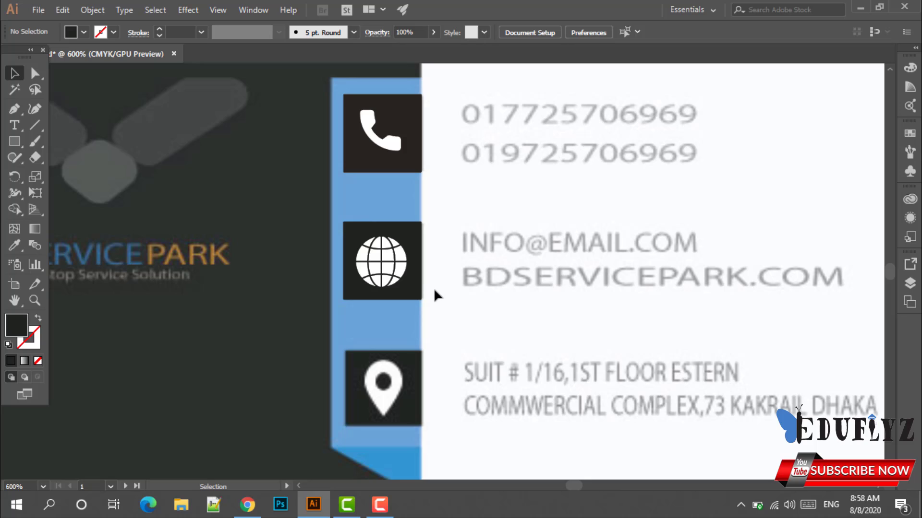
pyautogui.click(420, 254)
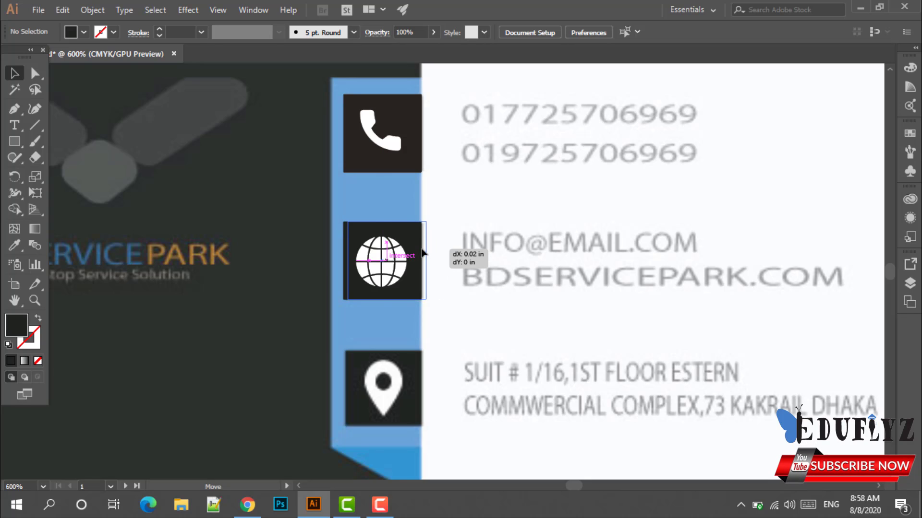
# Place the pin EPS from the Downloads folder, loading it ready to drop on the card.
pyautogui.click(449, 281)
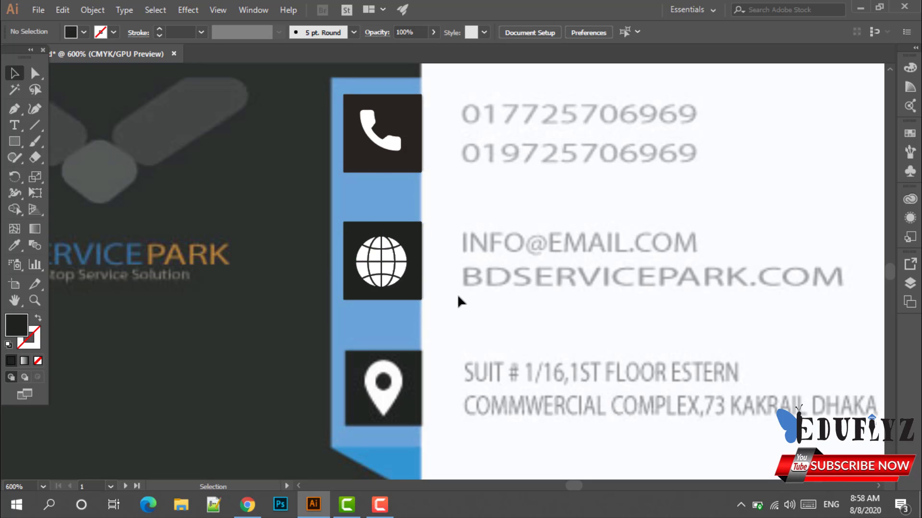
pyautogui.scroll(1, 439, 320)
pyautogui.scroll(-3, 438, 320)
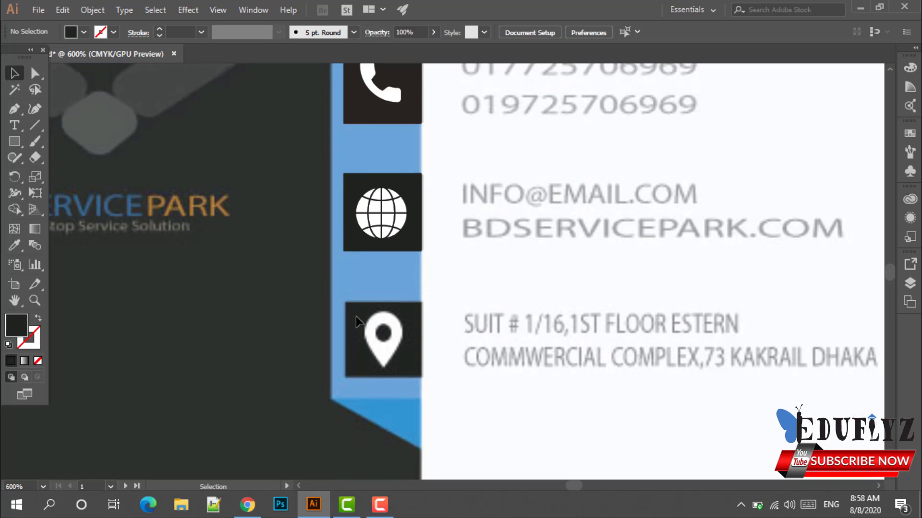
pyautogui.click(38, 10)
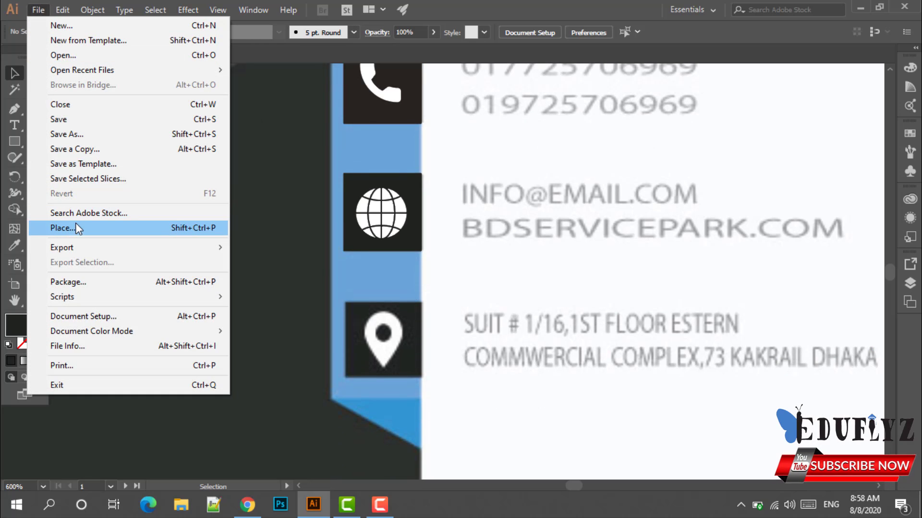
pyautogui.click(75, 228)
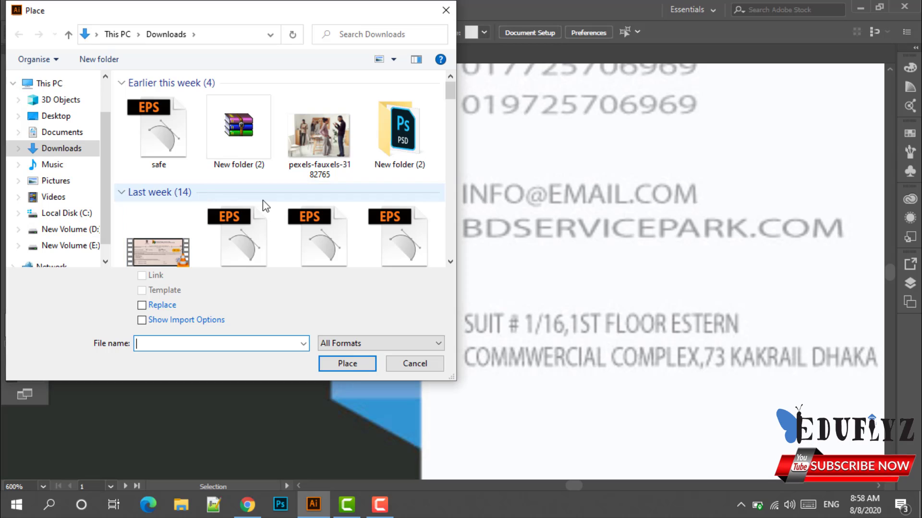
pyautogui.scroll(-10, 263, 200)
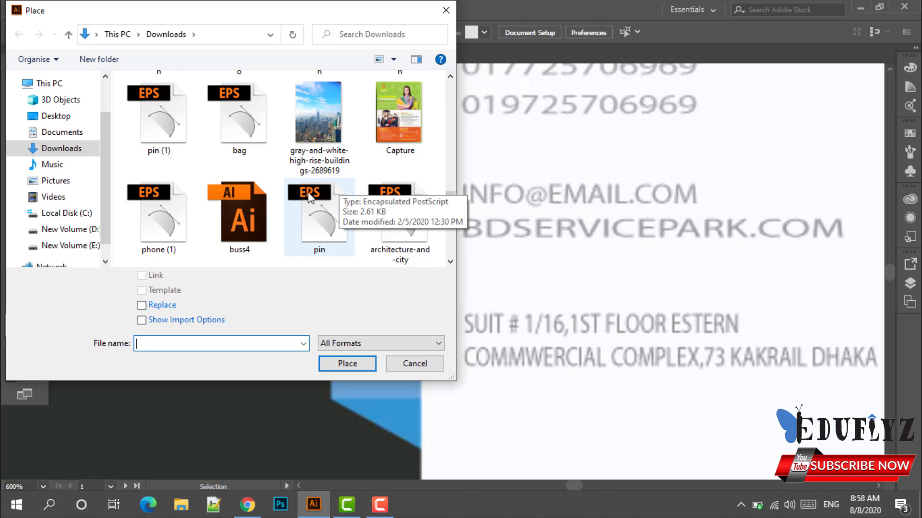
pyautogui.scroll(-2, 307, 192)
pyautogui.scroll(-2, 312, 183)
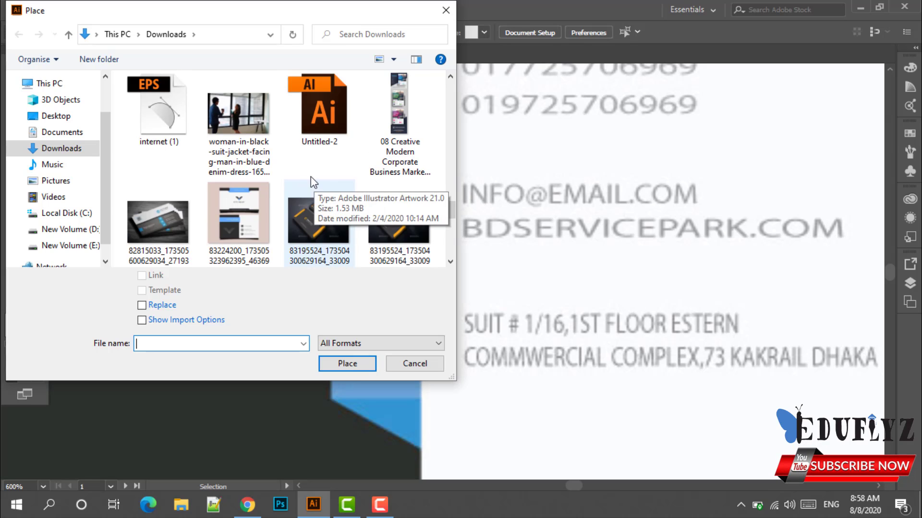
pyautogui.scroll(1, 312, 181)
pyautogui.click(317, 115)
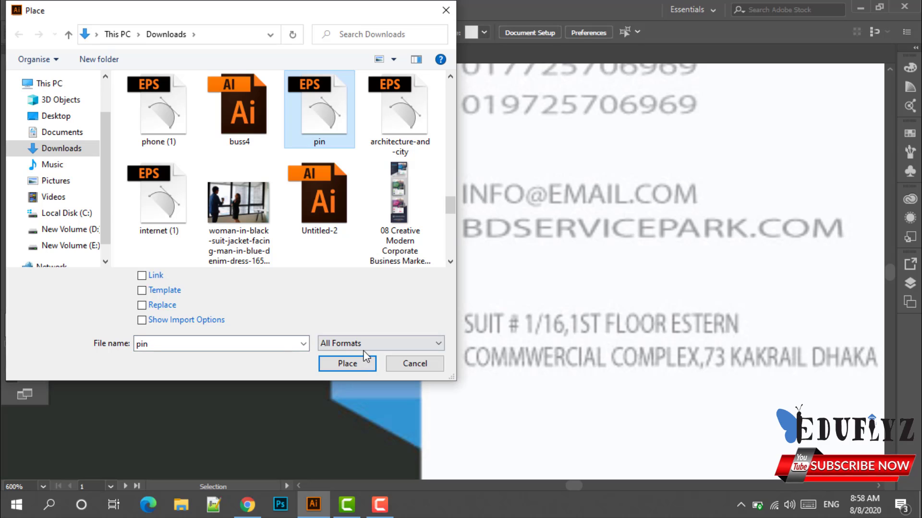
pyautogui.click(347, 364)
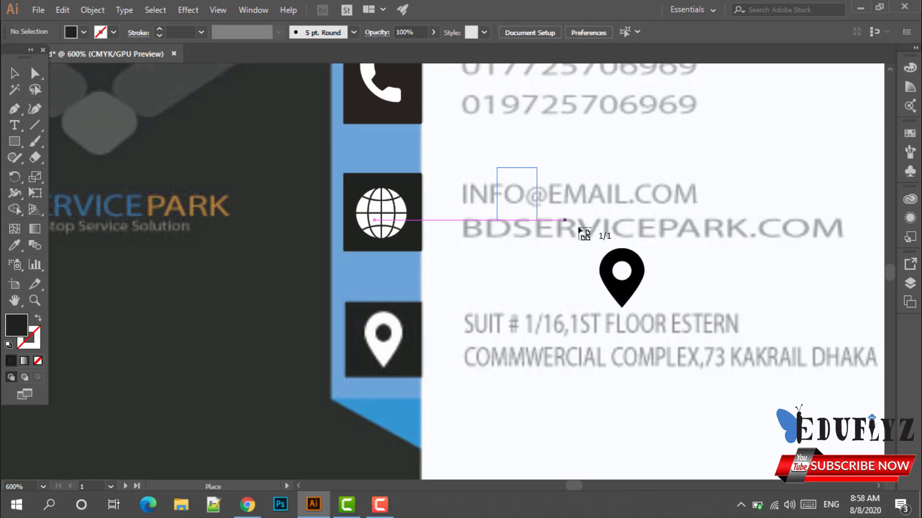
# Place the pin graphic on the card over the email line and fill it white.
pyautogui.click(623, 233)
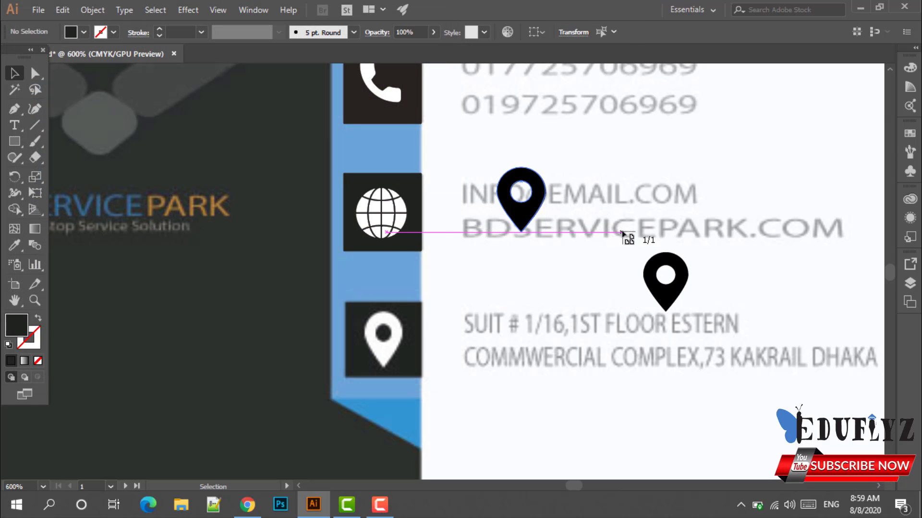
pyautogui.click(605, 190)
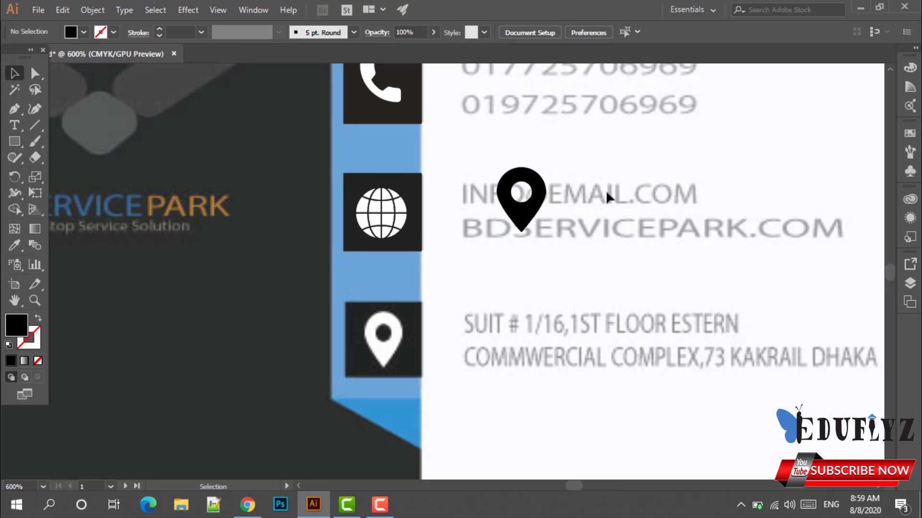
pyautogui.click(537, 208)
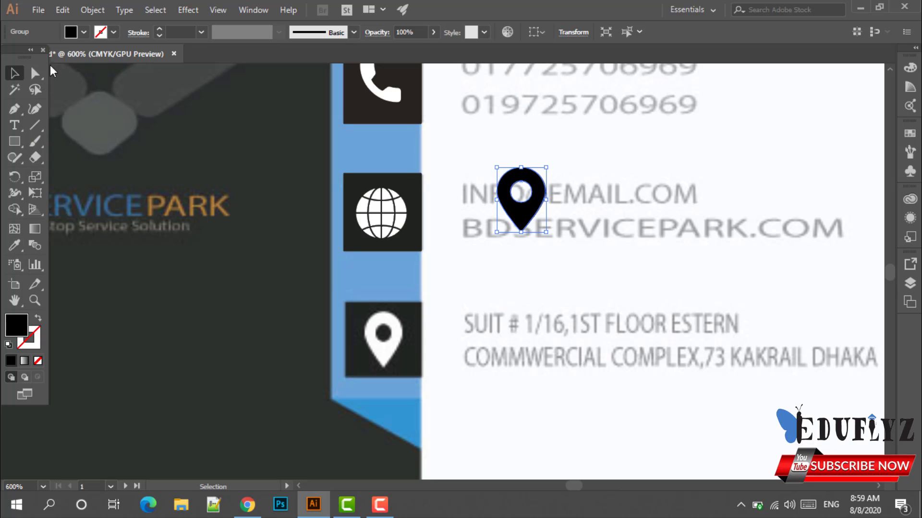
pyautogui.click(84, 34)
pyautogui.click(30, 55)
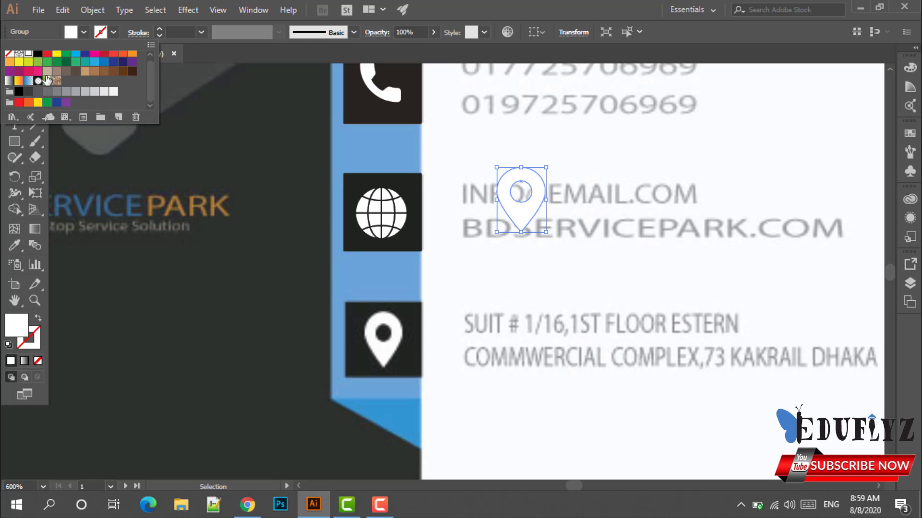
pyautogui.click(629, 213)
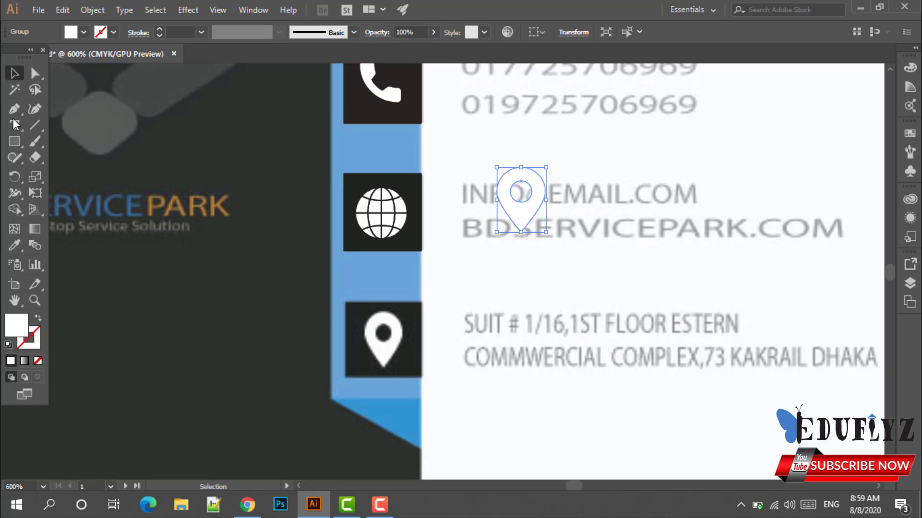
# Draw a square over the location box, eyedropper the dark icon-box colour, and set it aside.
pyautogui.moveTo(17, 140); pyautogui.dragTo(72, 142)
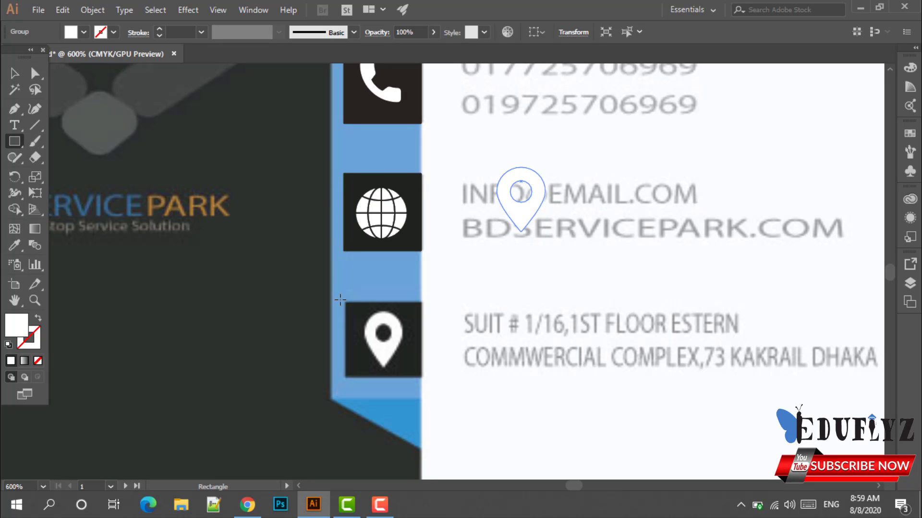
pyautogui.moveTo(347, 300); pyautogui.dragTo(423, 377)
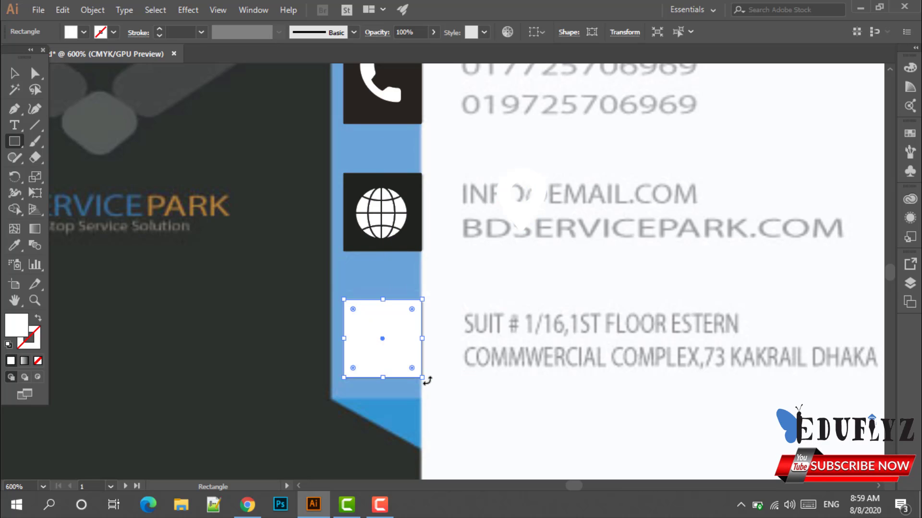
pyautogui.click(15, 73)
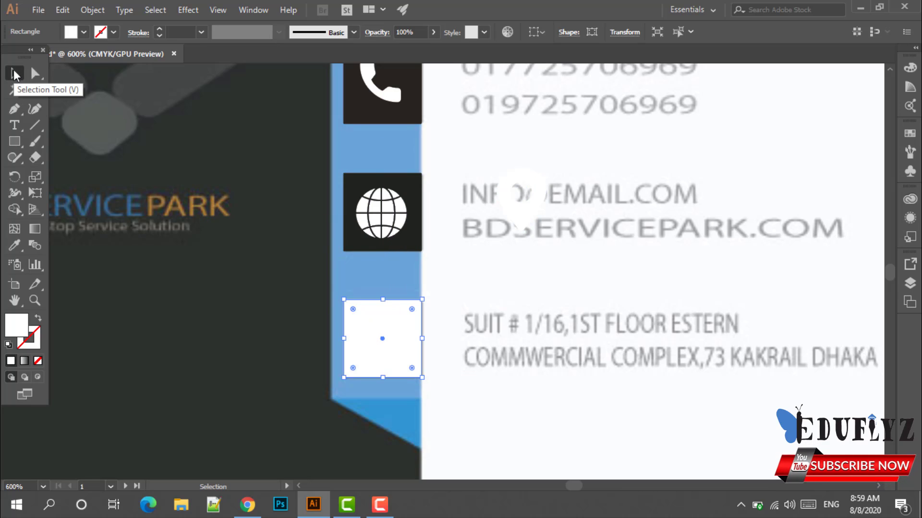
pyautogui.click(15, 245)
pyautogui.click(364, 176)
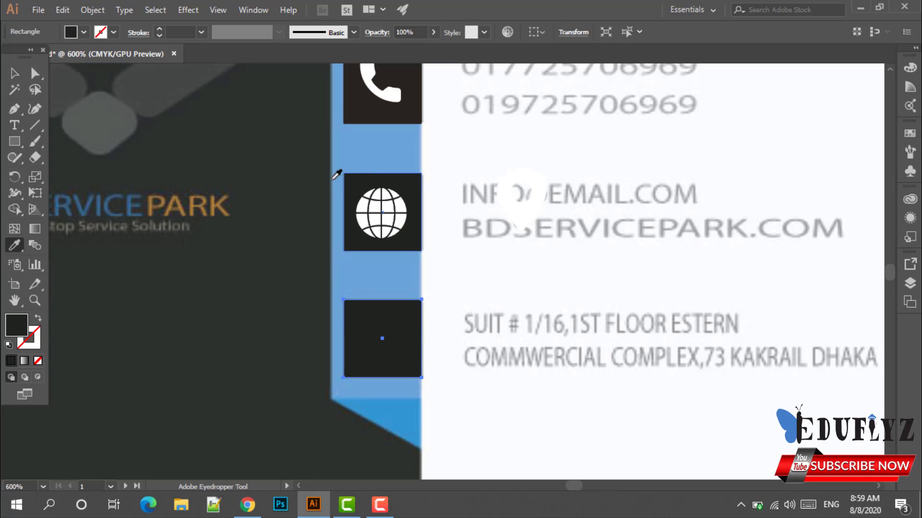
pyautogui.click(15, 73)
pyautogui.moveTo(413, 339); pyautogui.dragTo(514, 348)
pyautogui.click(525, 199)
# Move the white pin onto the location box, resized and nudged slightly right.
pyautogui.moveTo(526, 210); pyautogui.dragTo(371, 364)
pyautogui.scroll(2, 392, 380)
pyautogui.click(420, 406)
pyautogui.moveTo(373, 330); pyautogui.dragTo(383, 336)
pyautogui.click(475, 331)
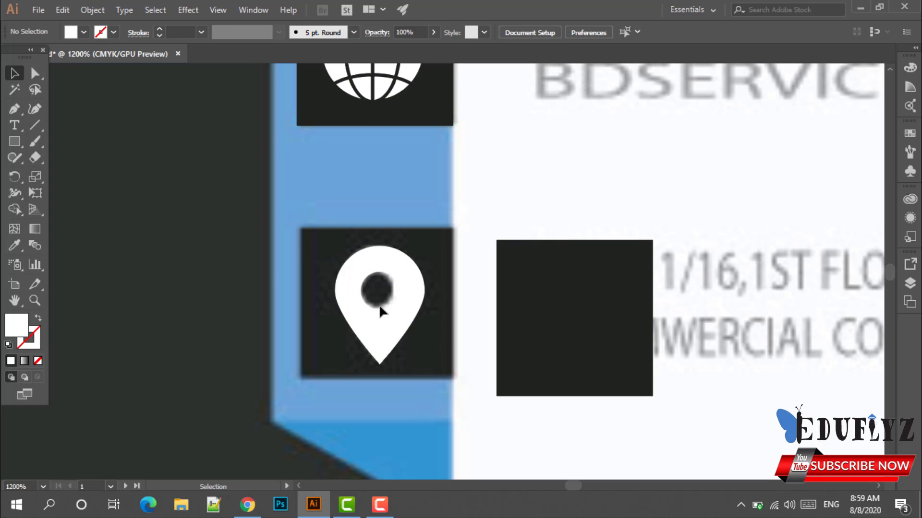
# Bring the white pin to the front and slide the dark square beneath it.
pyautogui.click(386, 317)
pyautogui.rightClick(386, 318)
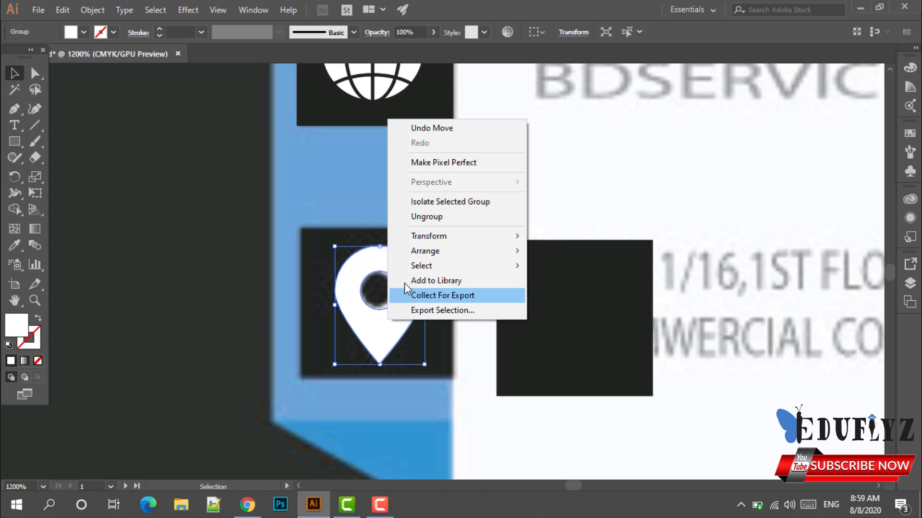
pyautogui.moveTo(510, 257)
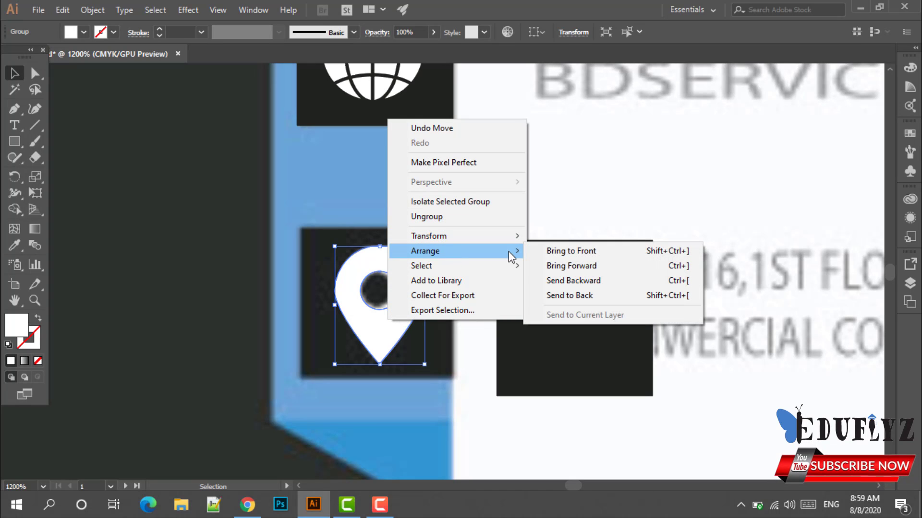
pyautogui.click(621, 251)
pyautogui.hotkey('ctrl', 'shift', 'a')
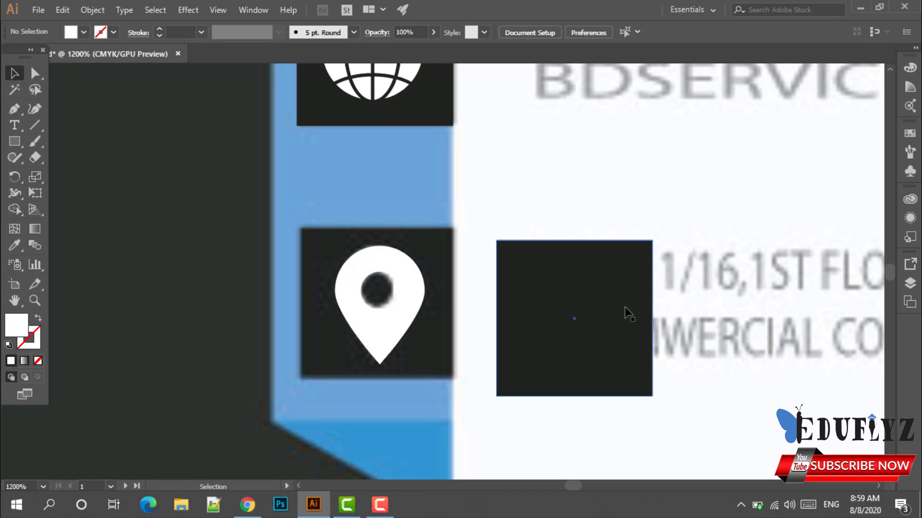
pyautogui.moveTo(629, 314); pyautogui.dragTo(441, 305)
pyautogui.hotkey('ctrl', 'shift', 'a')
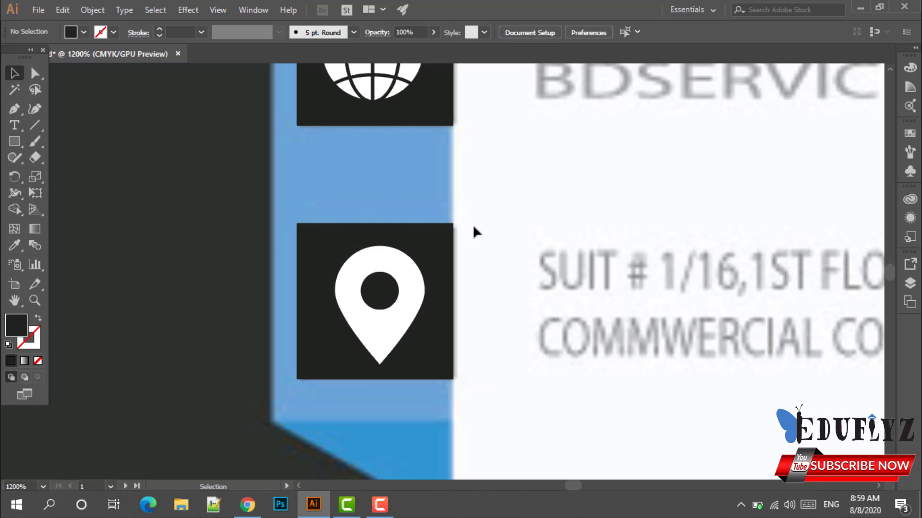
pyautogui.scroll(-2, 475, 241)
pyautogui.scroll(4, 477, 242)
pyautogui.scroll(-2, 478, 242)
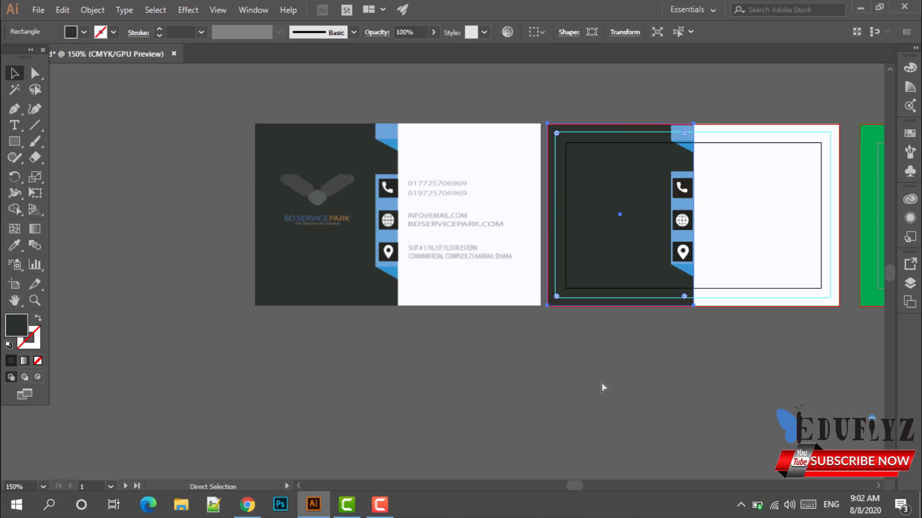
# Alt-drag a copy of the three icon boxes from the first card onto the second card.
pyautogui.hotkey('ctrl', 'z')
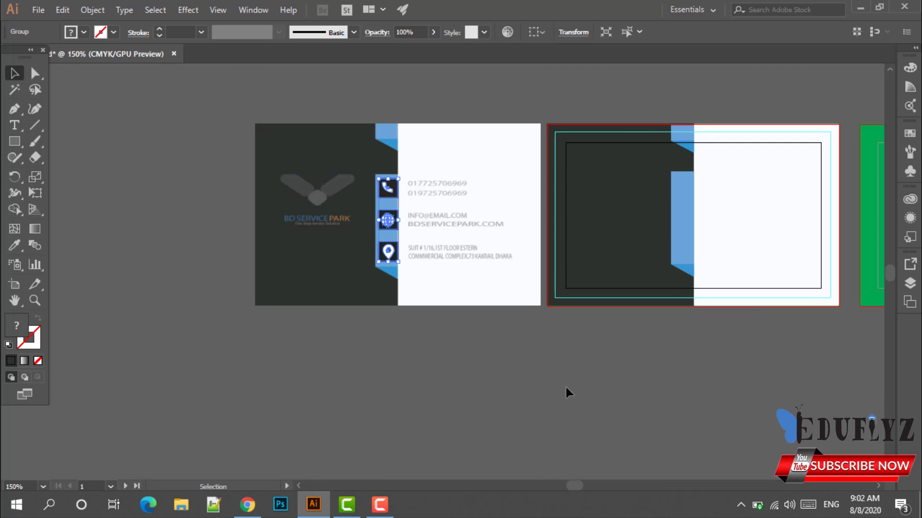
pyautogui.click(453, 379)
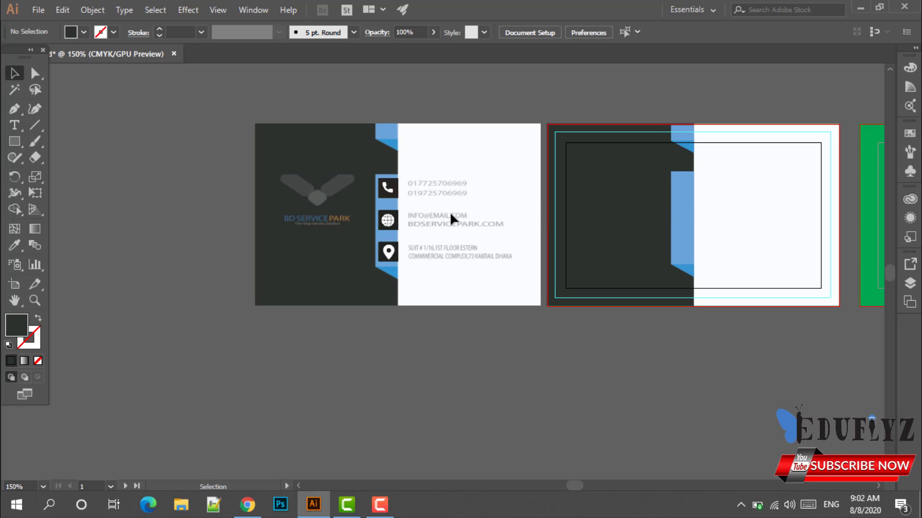
pyautogui.moveTo(360, 166); pyautogui.dragTo(416, 271)
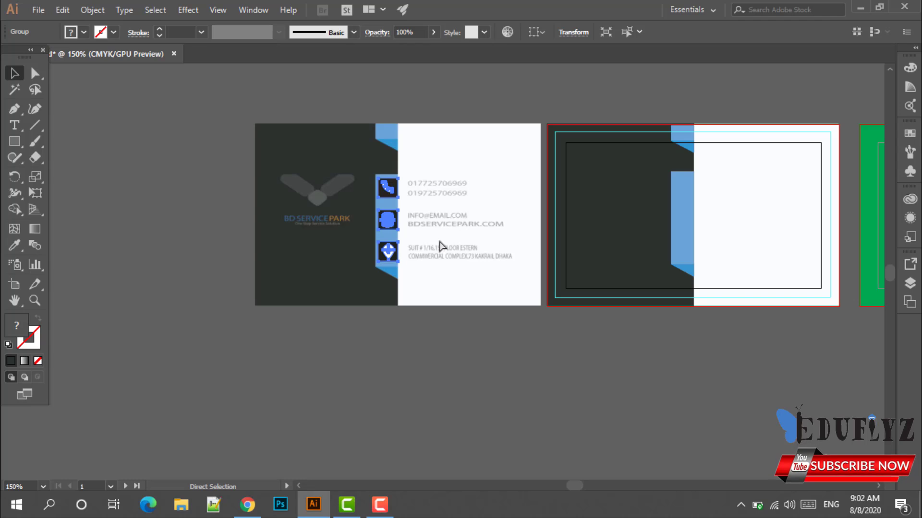
pyautogui.moveTo(399, 198); pyautogui.dragTo(689, 199)
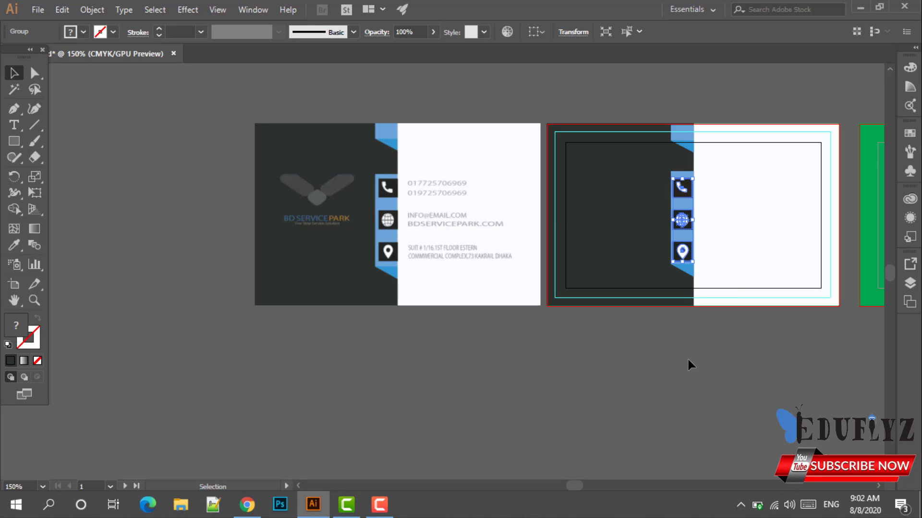
pyautogui.click(687, 359)
# Nudge the copied icon boxes slightly right to align them on the blue band.
pyautogui.scroll(2, 667, 347)
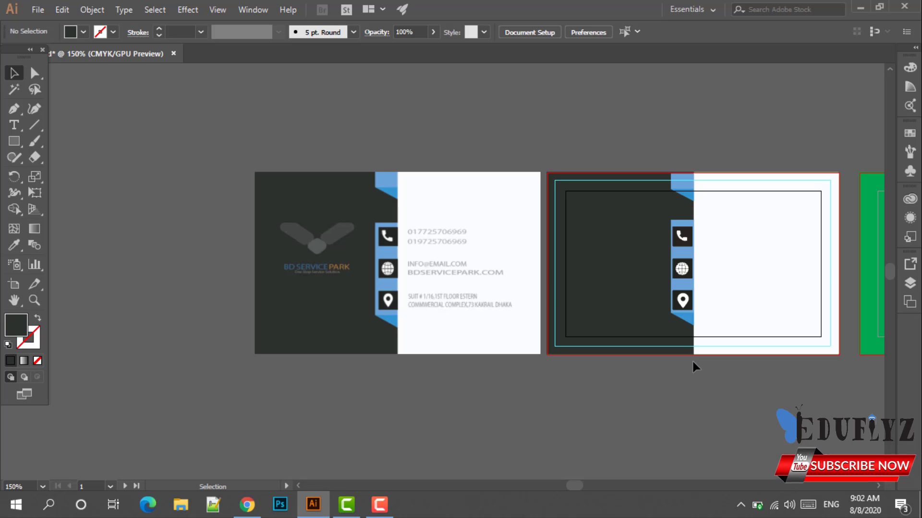
pyautogui.scroll(4, 692, 364)
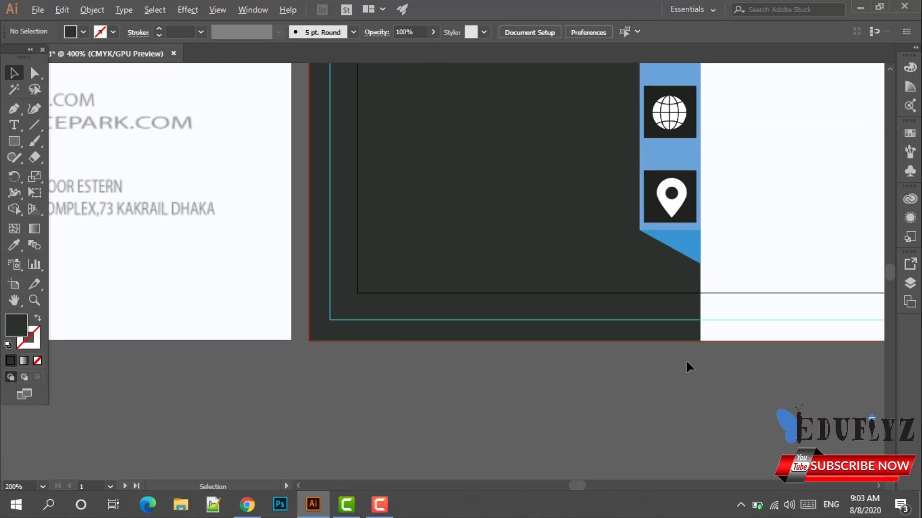
pyautogui.scroll(3, 686, 360)
pyautogui.scroll(2, 682, 365)
pyautogui.scroll(-3, 686, 365)
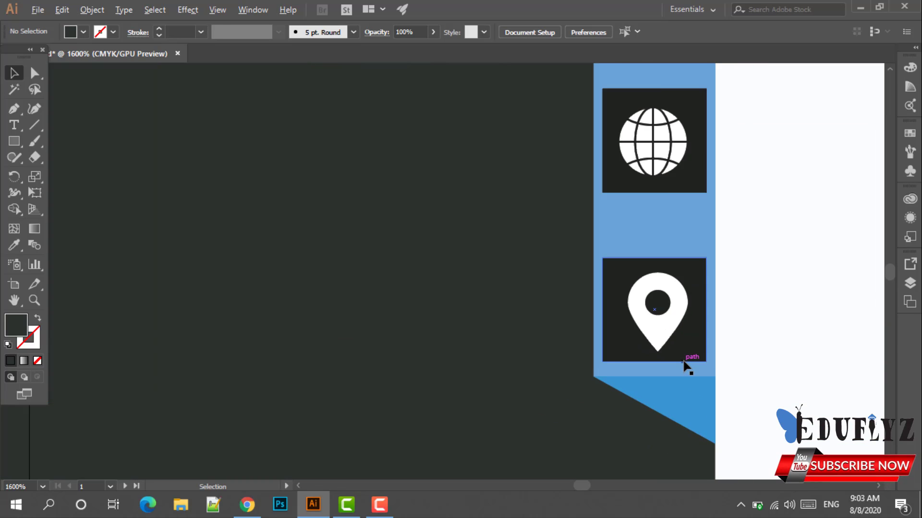
pyautogui.scroll(2, 677, 346)
pyautogui.moveTo(690, 290); pyautogui.dragTo(693, 288)
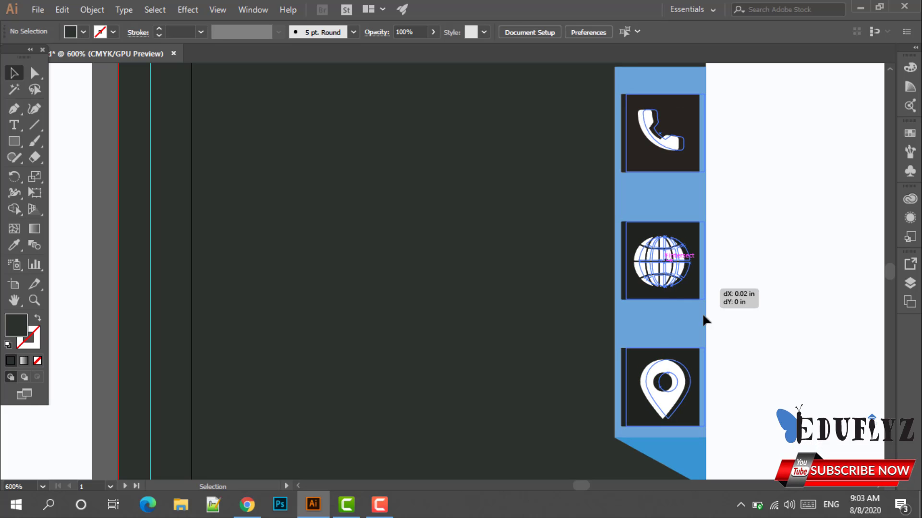
pyautogui.click(740, 331)
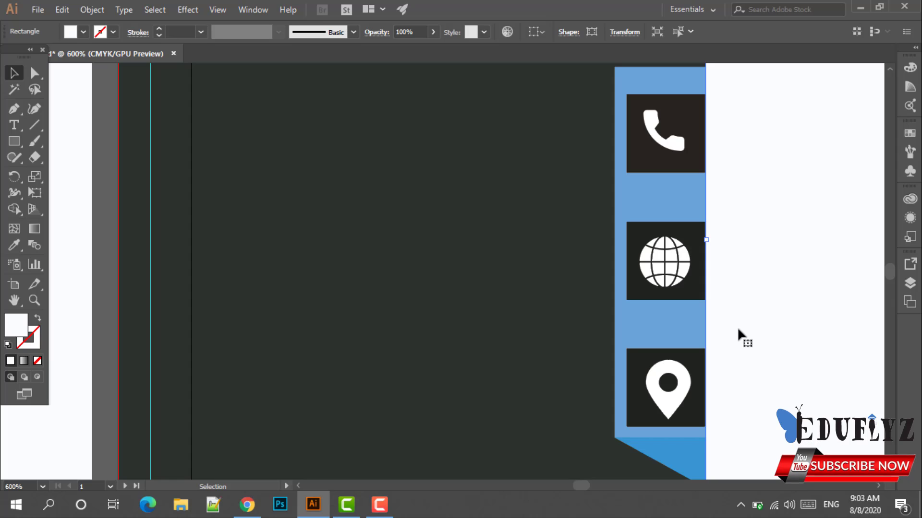
pyautogui.scroll(-2, 737, 331)
pyautogui.scroll(-2, 735, 329)
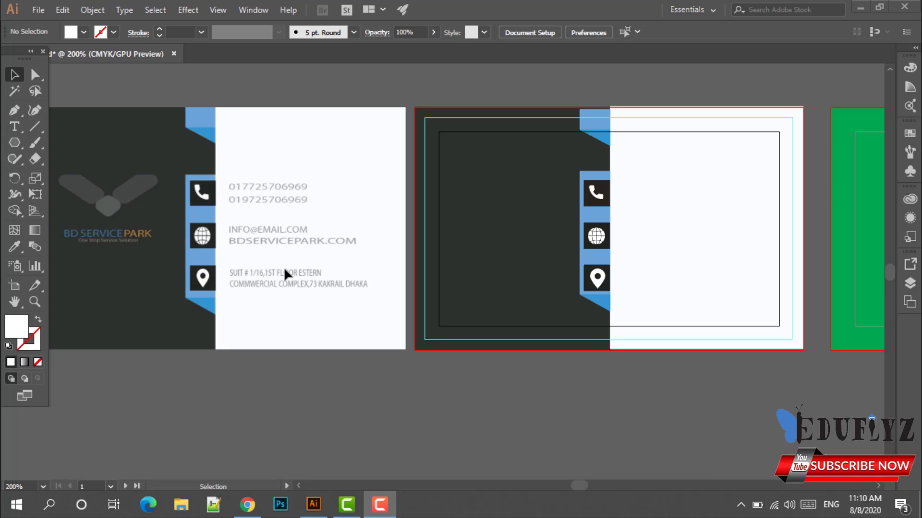
pyautogui.scroll(1, 271, 220)
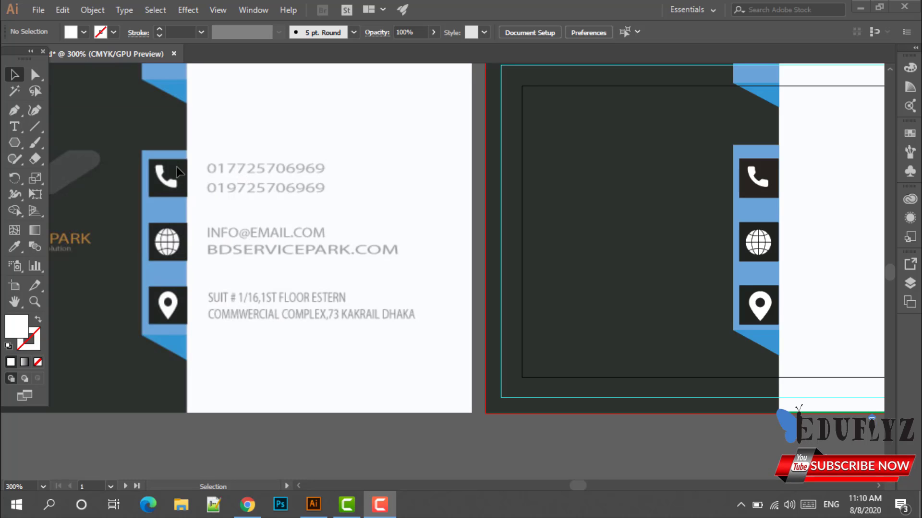
pyautogui.click(15, 127)
pyautogui.click(208, 158)
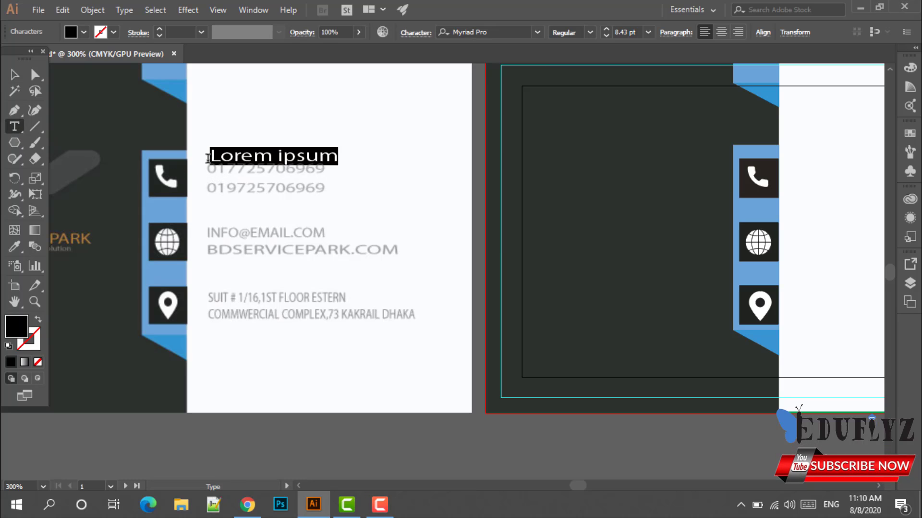
pyautogui.press('BackSpace')
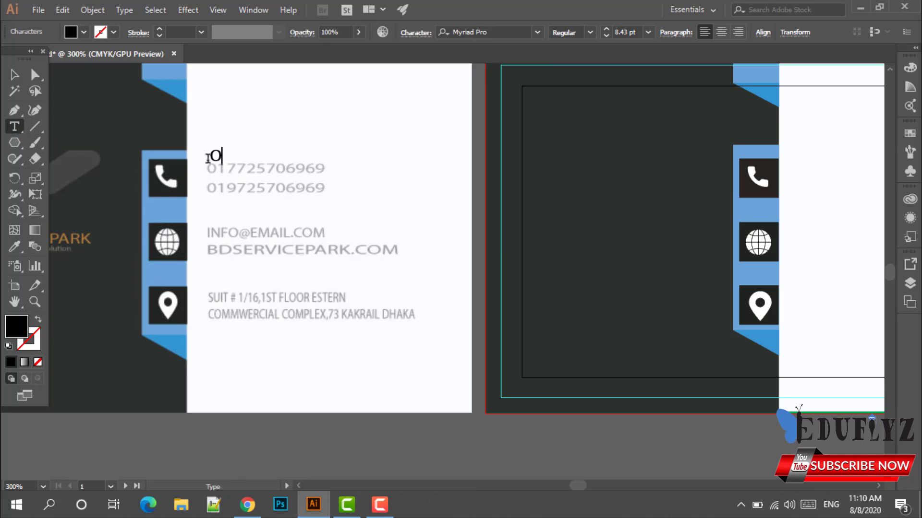
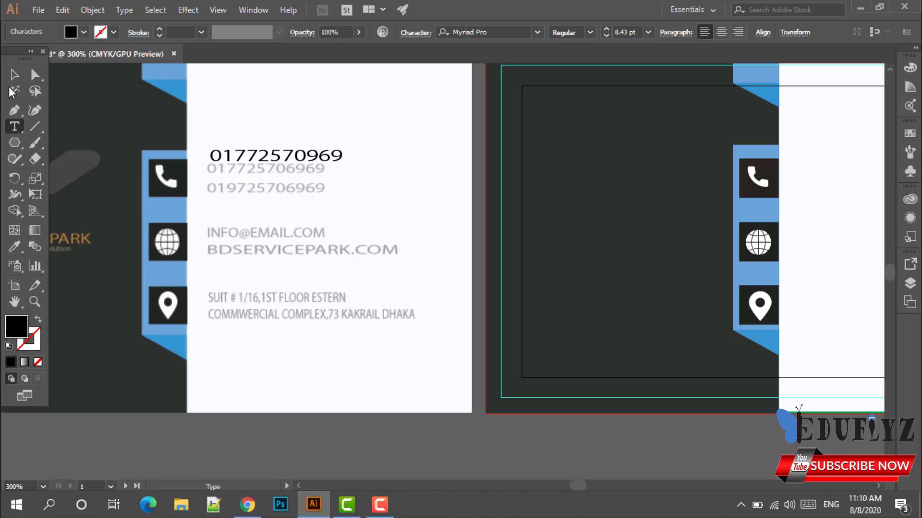
pyautogui.click(14, 74)
pyautogui.moveTo(241, 161); pyautogui.dragTo(237, 171)
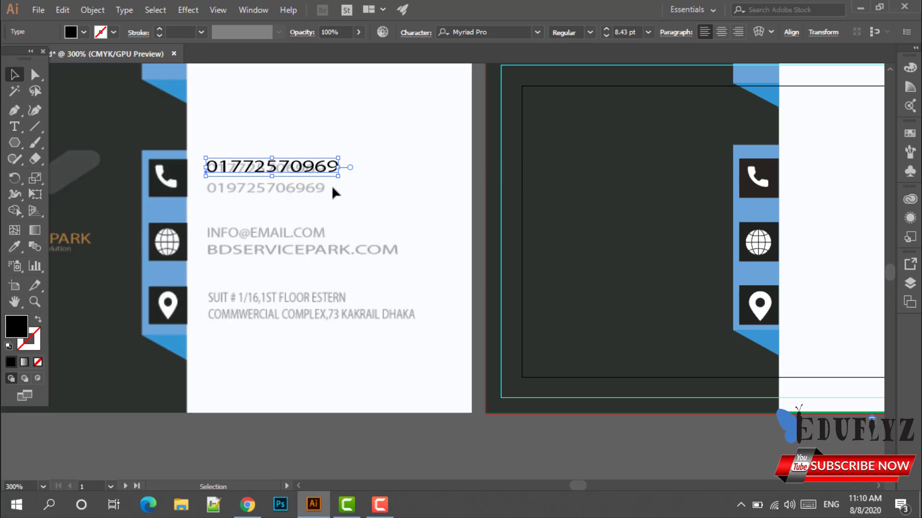
# Scale the new phone number to the original's width and move it aside.
pyautogui.scroll(2, 339, 186)
pyautogui.scroll(1, 342, 173)
pyautogui.scroll(1, 343, 172)
pyautogui.moveTo(356, 192); pyautogui.dragTo(502, 211)
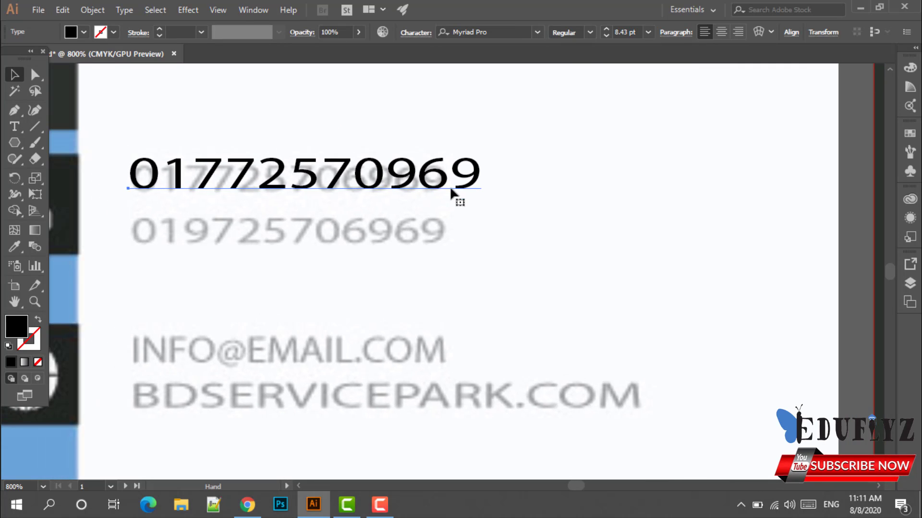
pyautogui.moveTo(482, 175); pyautogui.dragTo(444, 156)
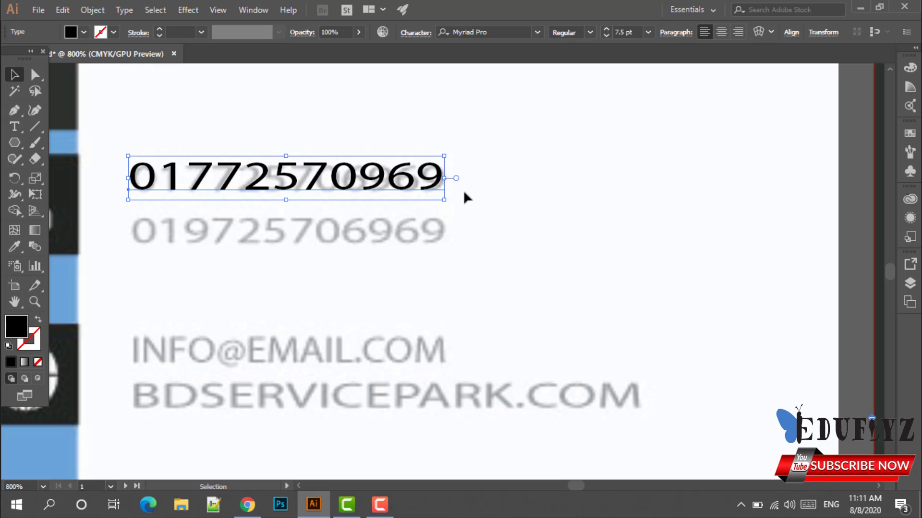
pyautogui.click(463, 190)
pyautogui.click(417, 189)
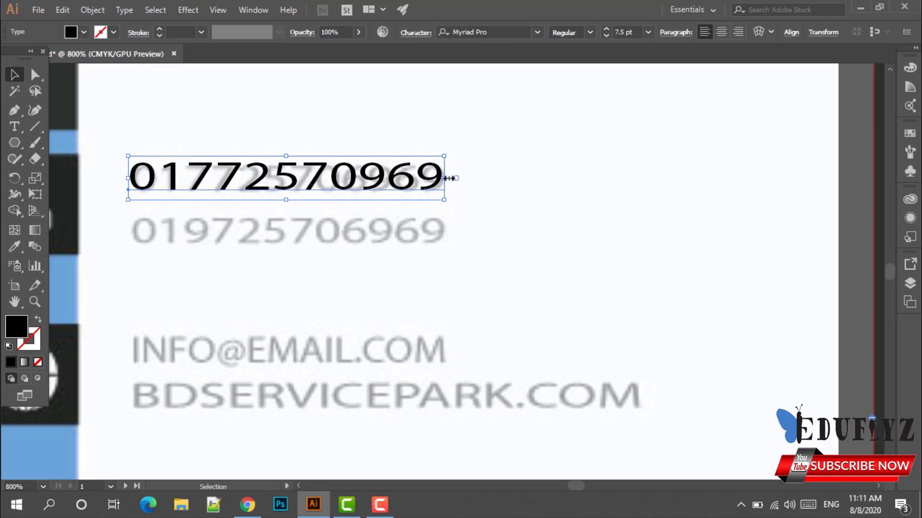
pyautogui.click(469, 186)
pyautogui.moveTo(366, 182); pyautogui.dragTo(506, 190)
# Give the new number the reference grey and lay it over the original first number.
pyautogui.click(16, 248)
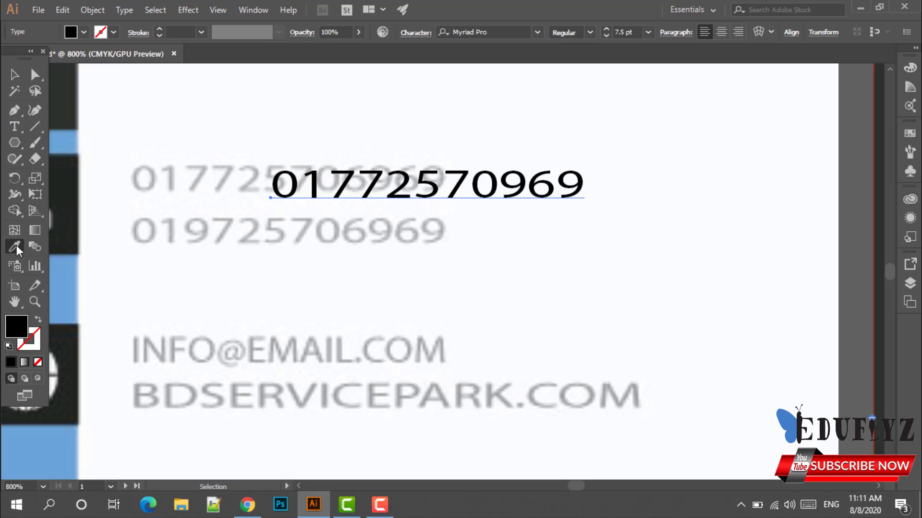
pyautogui.scroll(4, 128, 179)
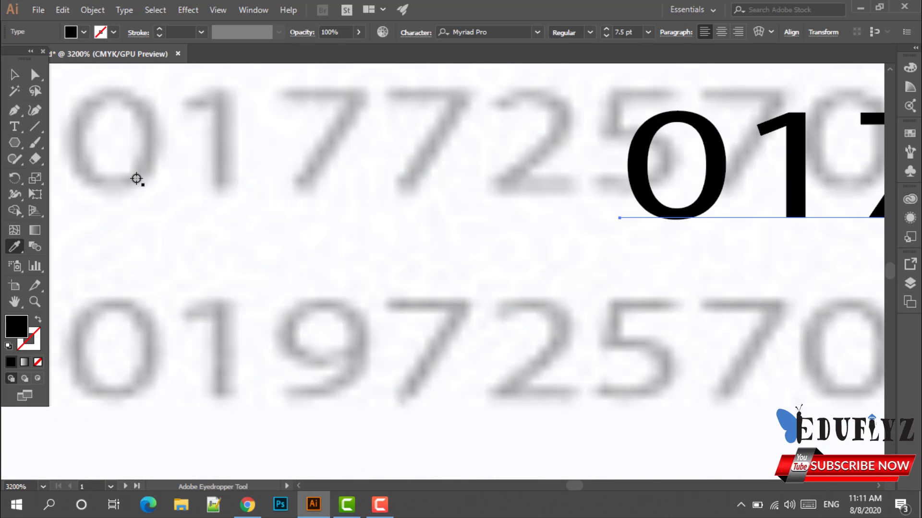
pyautogui.click(138, 178)
pyautogui.scroll(-4, 144, 172)
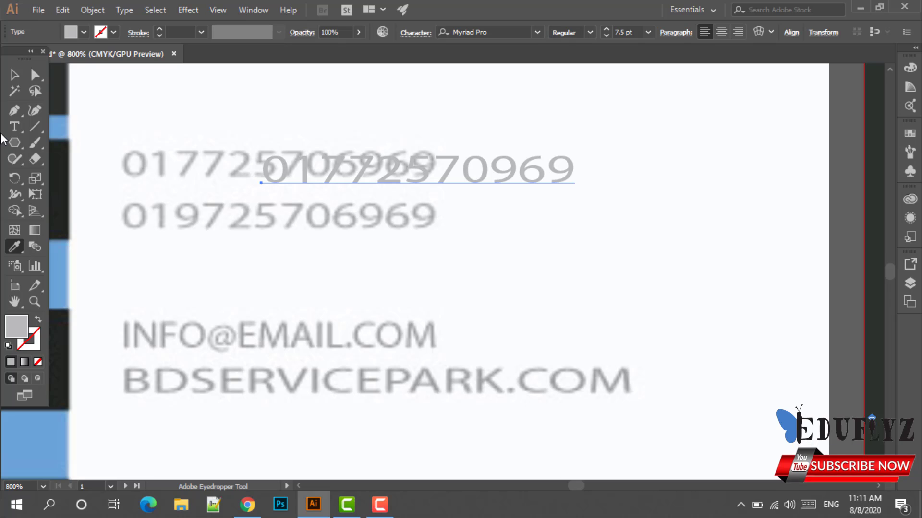
pyautogui.click(14, 74)
pyautogui.moveTo(335, 169); pyautogui.dragTo(194, 163)
pyautogui.click(367, 237)
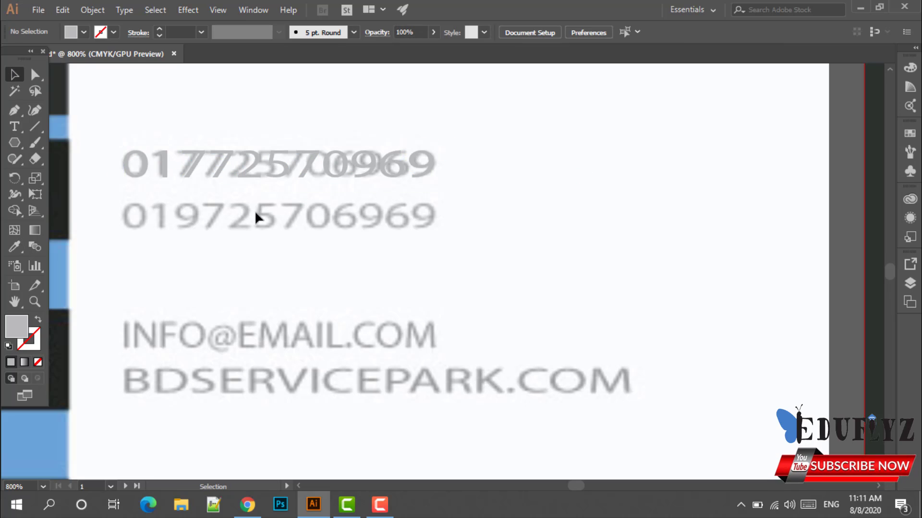
# Alt-drag a copy of the phone number down onto the second number line.
pyautogui.scroll(-1, 315, 219)
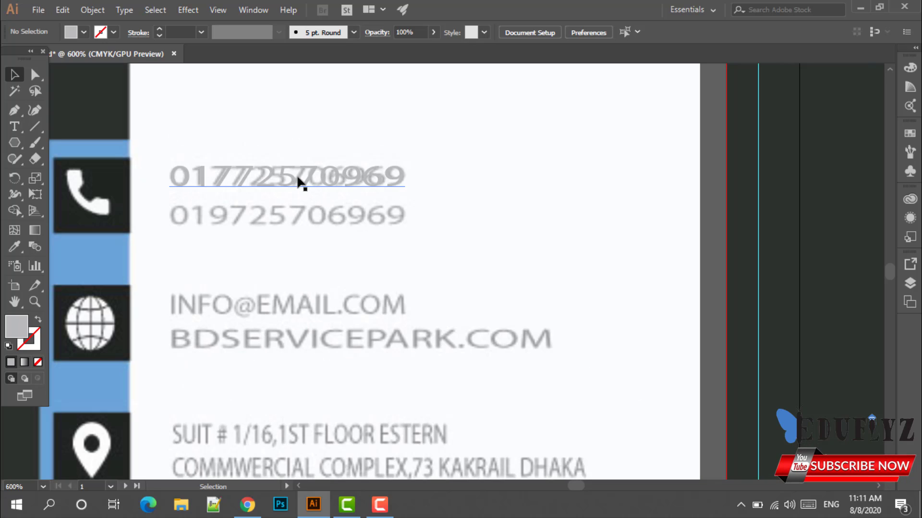
pyautogui.moveTo(300, 183); pyautogui.dragTo(302, 220)
pyautogui.click(330, 240)
pyautogui.scroll(-1, 330, 240)
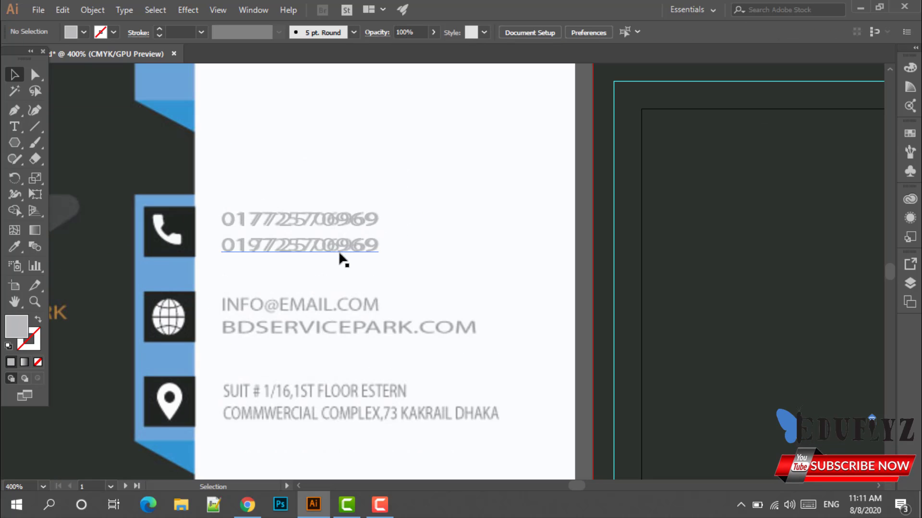
pyautogui.scroll(-1, 288, 309)
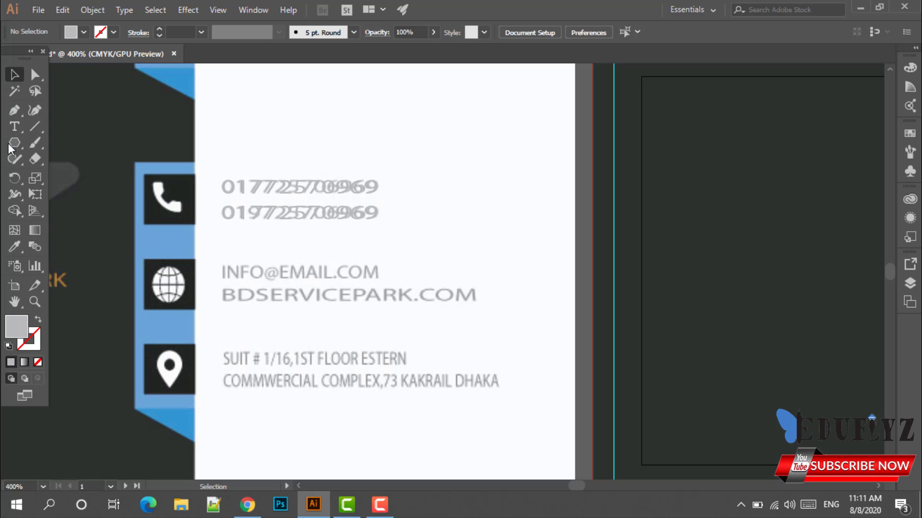
pyautogui.click(13, 126)
pyautogui.click(231, 275)
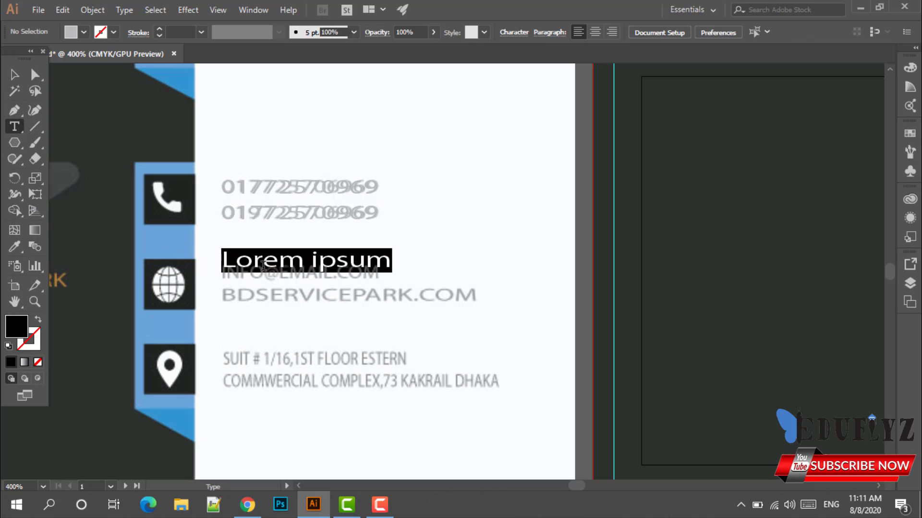
pyautogui.press('BackSpace')
pyautogui.write('i')
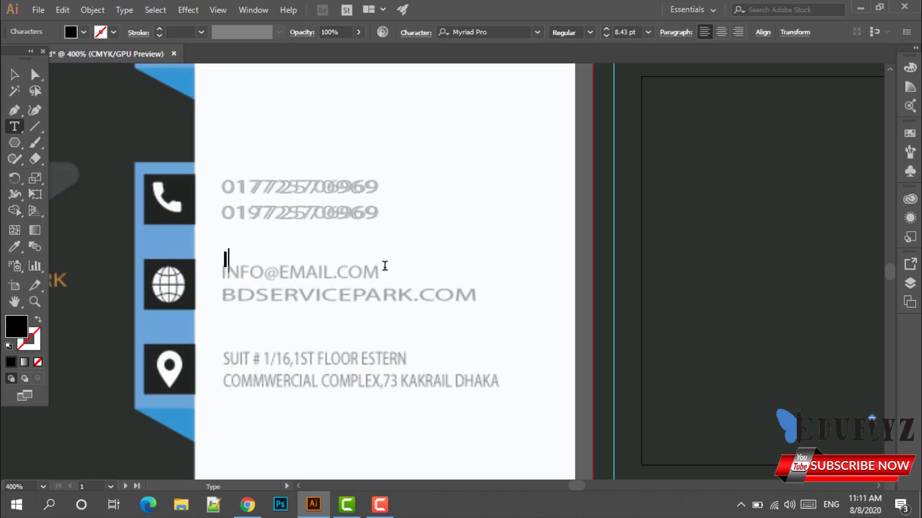
pyautogui.write('INFO')
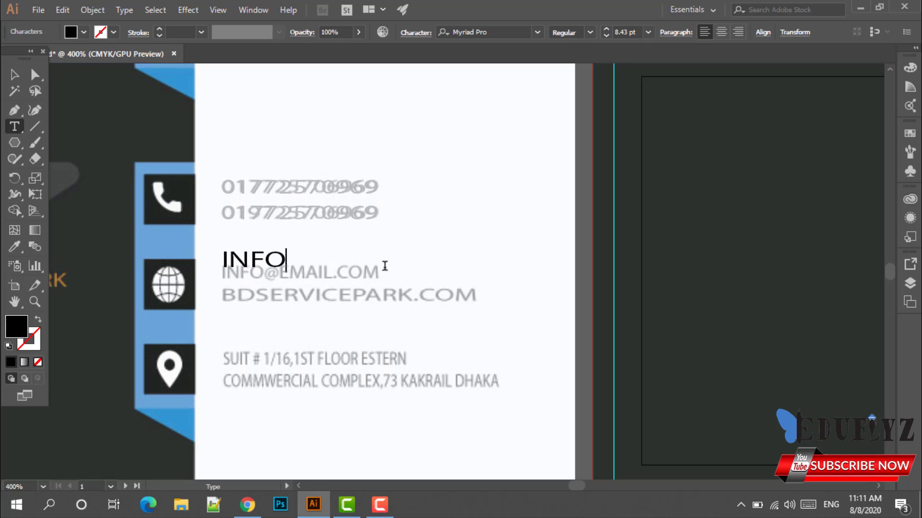
pyautogui.write('@')
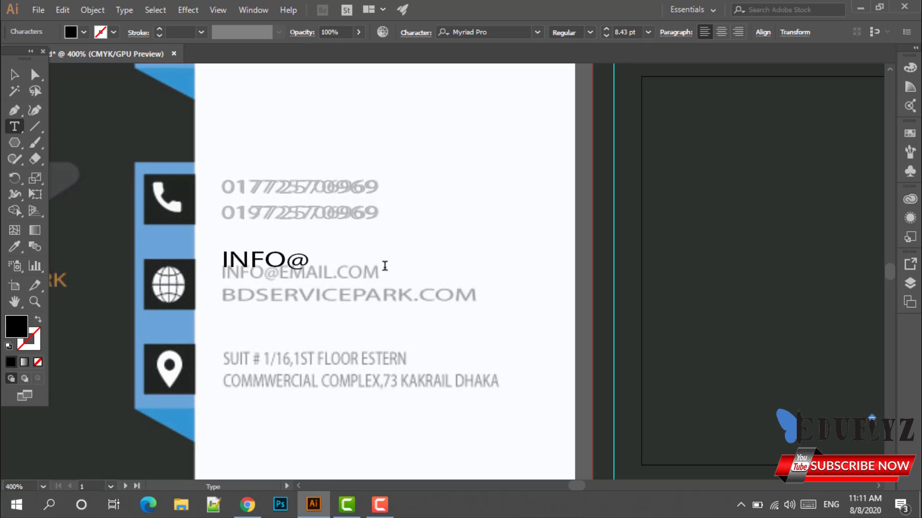
pyautogui.write('E')
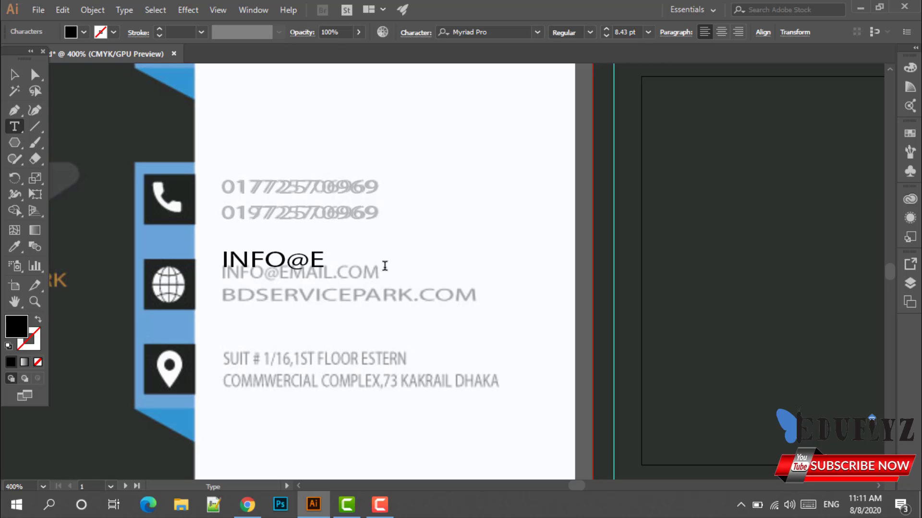
pyautogui.write('MAIL')
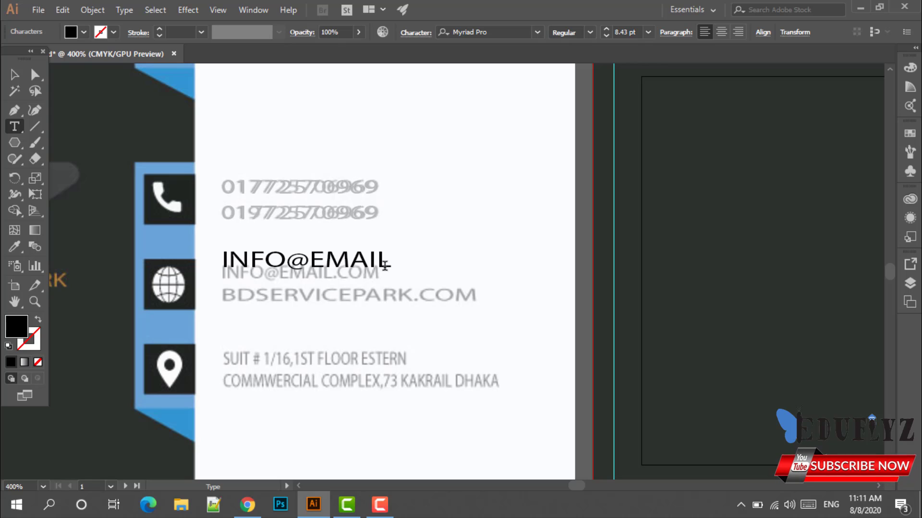
pyautogui.write('.COM')
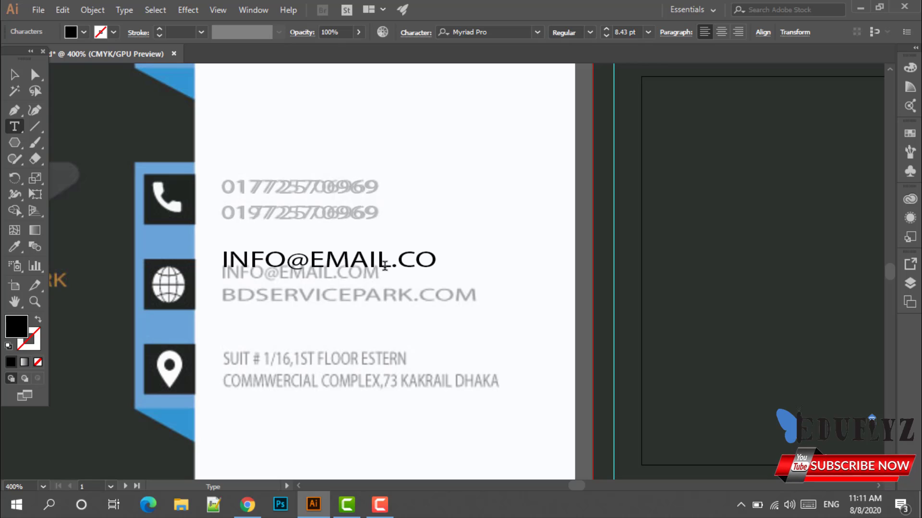
pyautogui.click(19, 74)
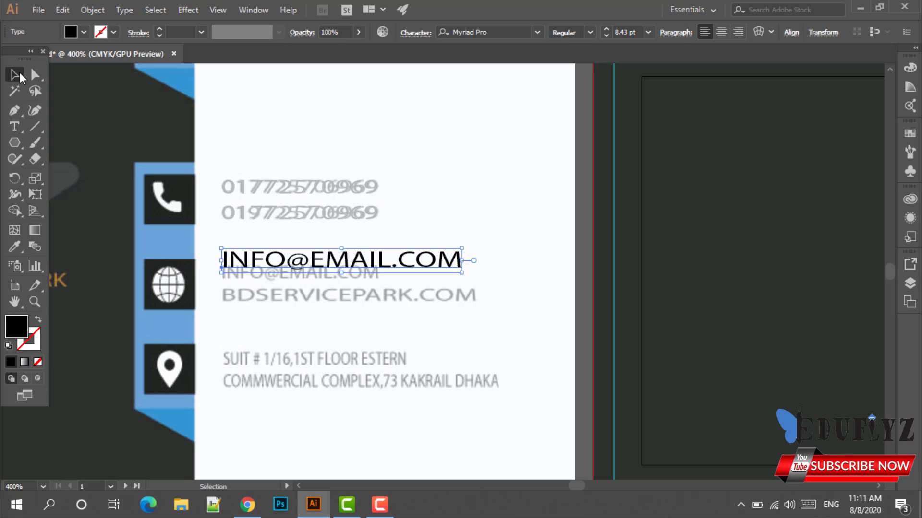
pyautogui.moveTo(310, 260); pyautogui.dragTo(309, 274)
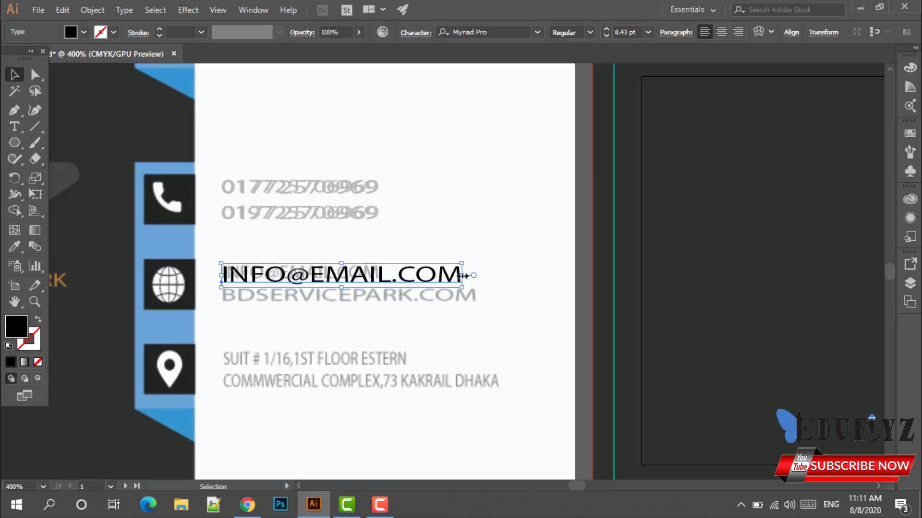
pyautogui.moveTo(463, 275); pyautogui.dragTo(375, 274)
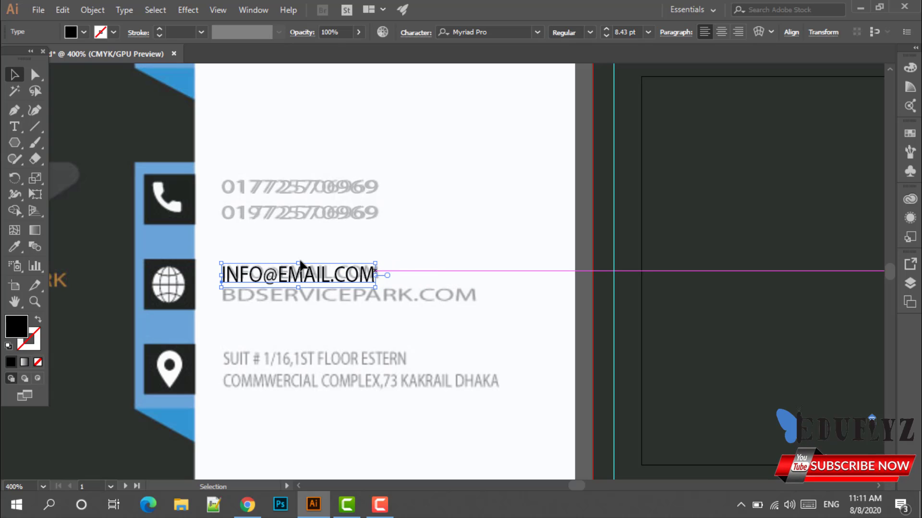
pyautogui.moveTo(298, 263); pyautogui.dragTo(367, 311)
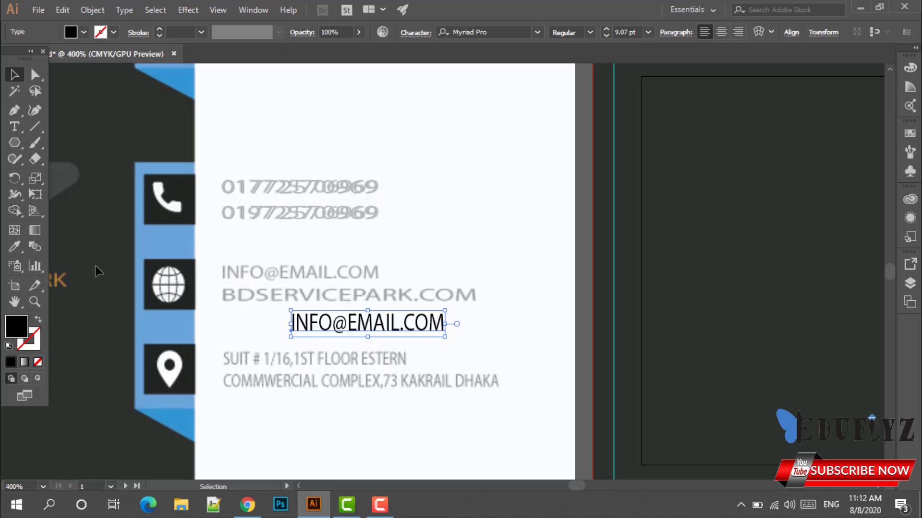
# Apply the reference grey to the email text and fit it over the original line.
pyautogui.click(15, 246)
pyautogui.scroll(3, 230, 281)
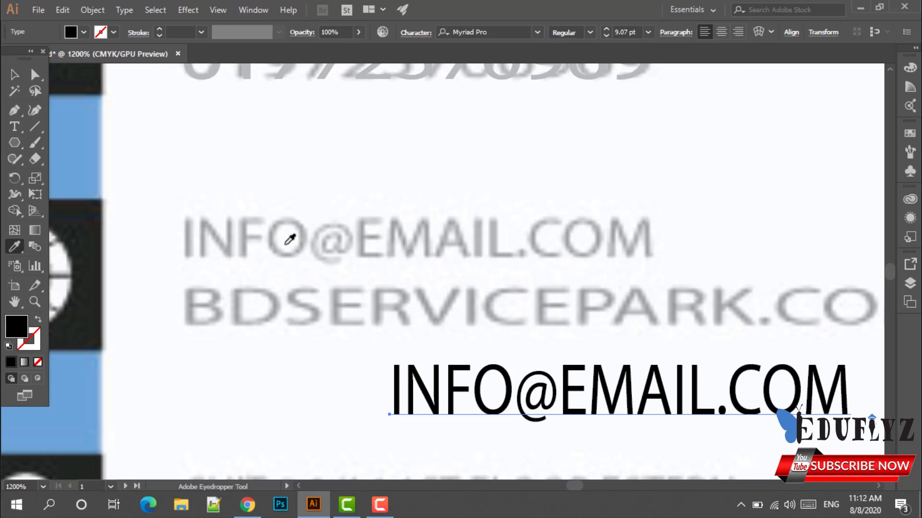
pyautogui.click(285, 245)
pyautogui.scroll(-2, 276, 246)
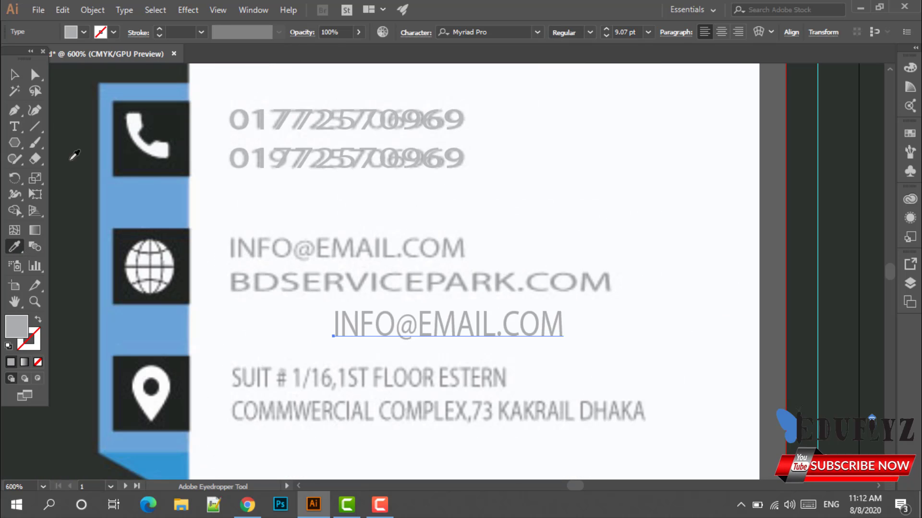
pyautogui.click(15, 74)
pyautogui.moveTo(390, 332); pyautogui.dragTo(287, 254)
pyautogui.moveTo(342, 225); pyautogui.dragTo(344, 229)
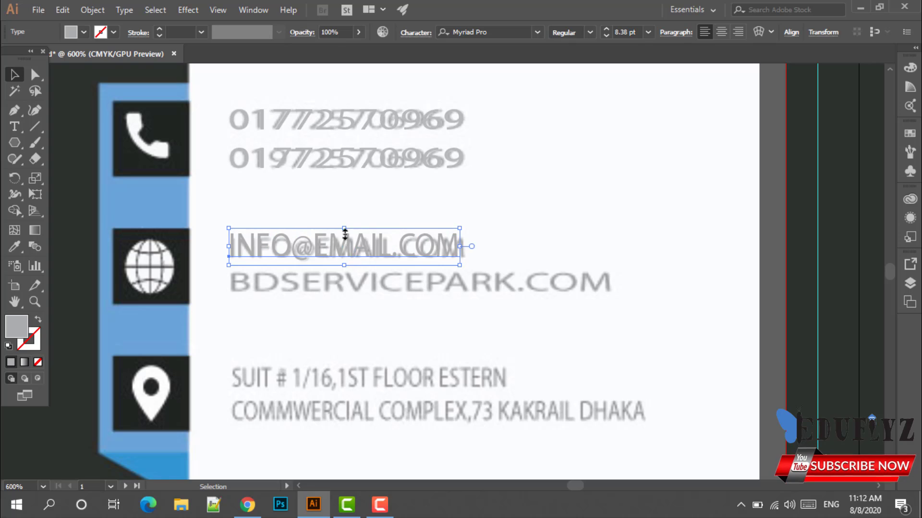
pyautogui.click(355, 298)
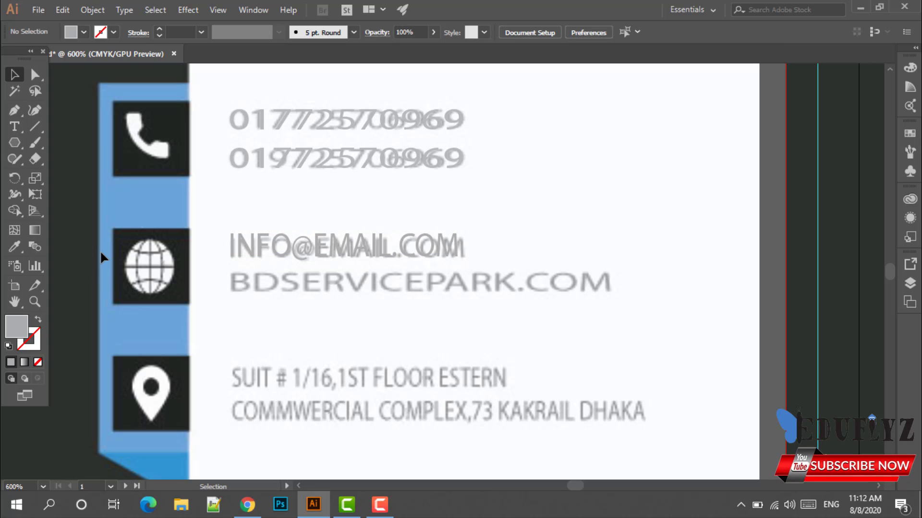
# Type BDSERVICEPARK.COM beside the globe icon and shrink it to the reference size.
pyautogui.click(18, 128)
pyautogui.click(237, 280)
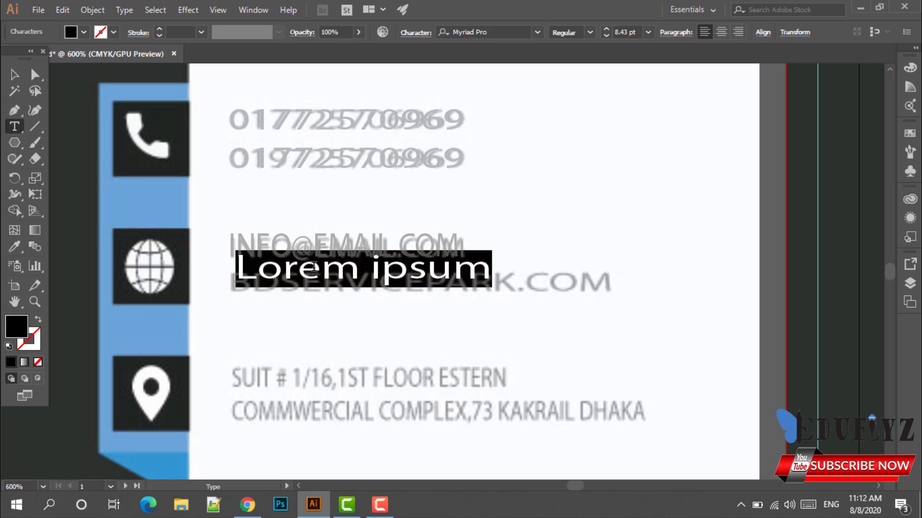
pyautogui.press('BackSpace')
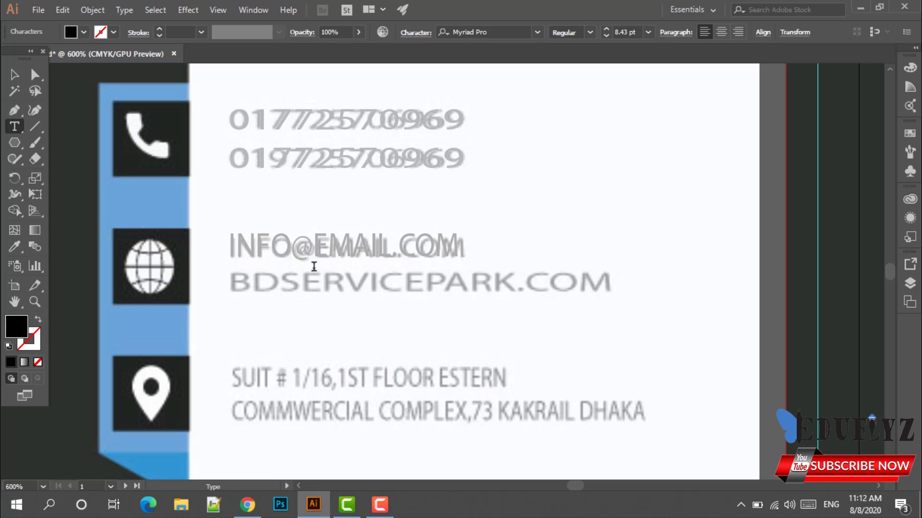
pyautogui.write('BD')
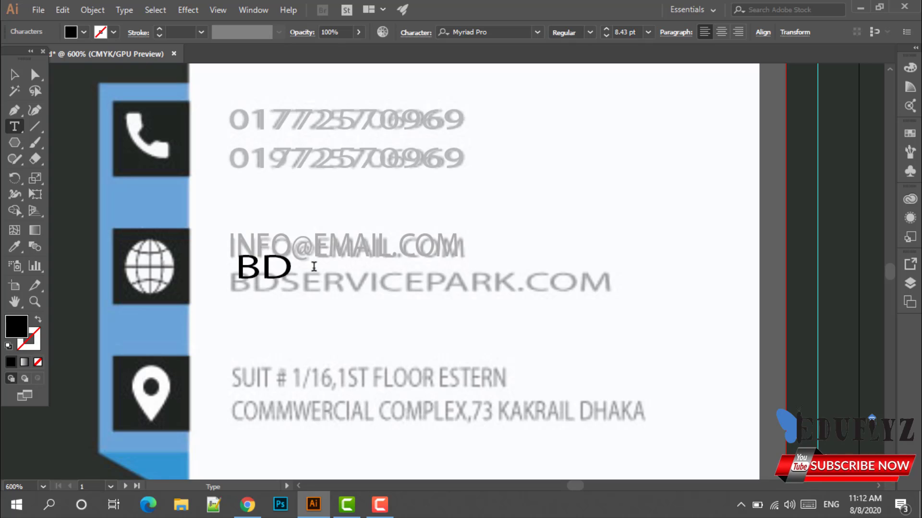
pyautogui.write('S')
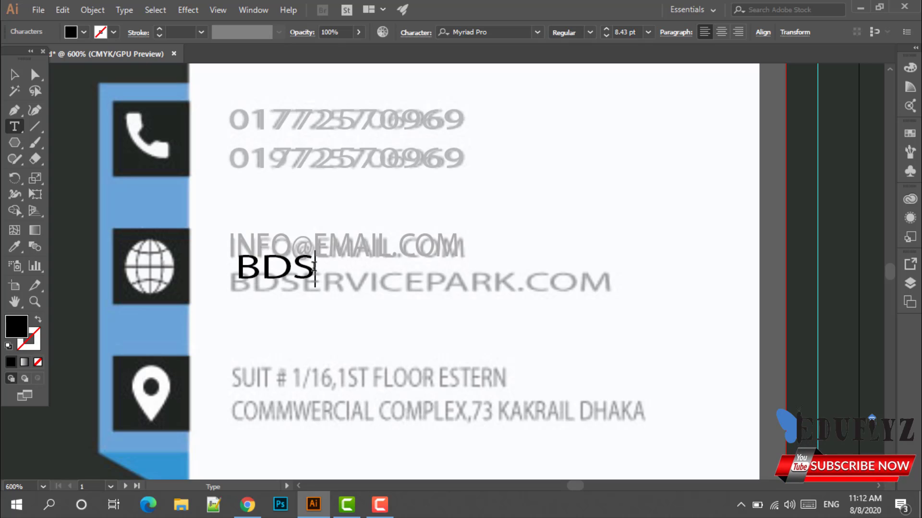
pyautogui.write('ERV')
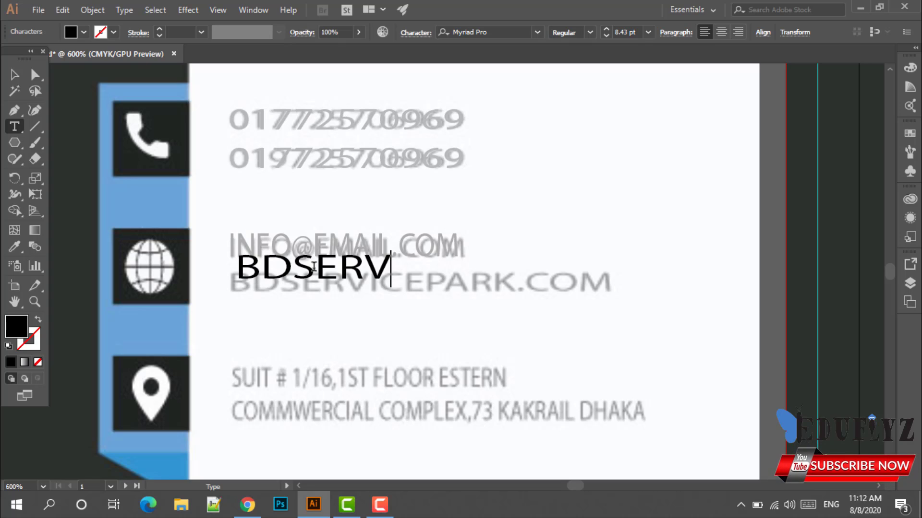
pyautogui.write('ICEP')
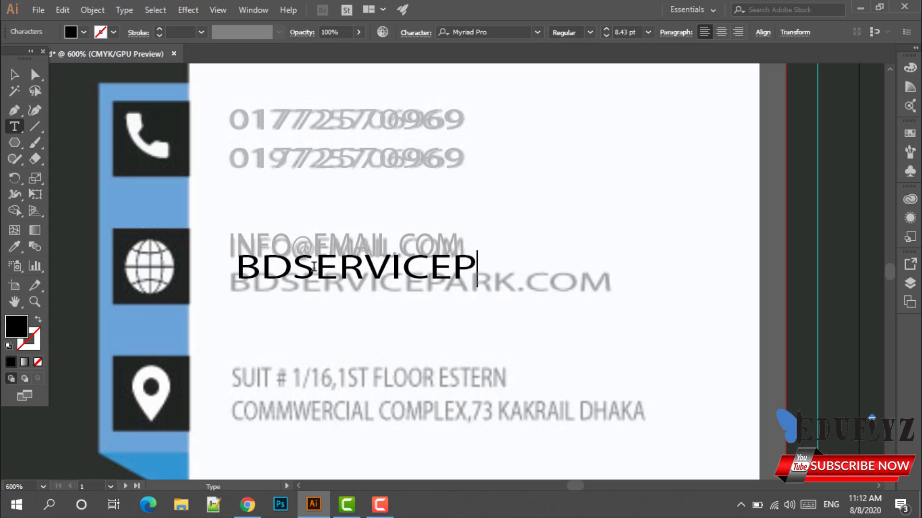
pyautogui.write('ARK.')
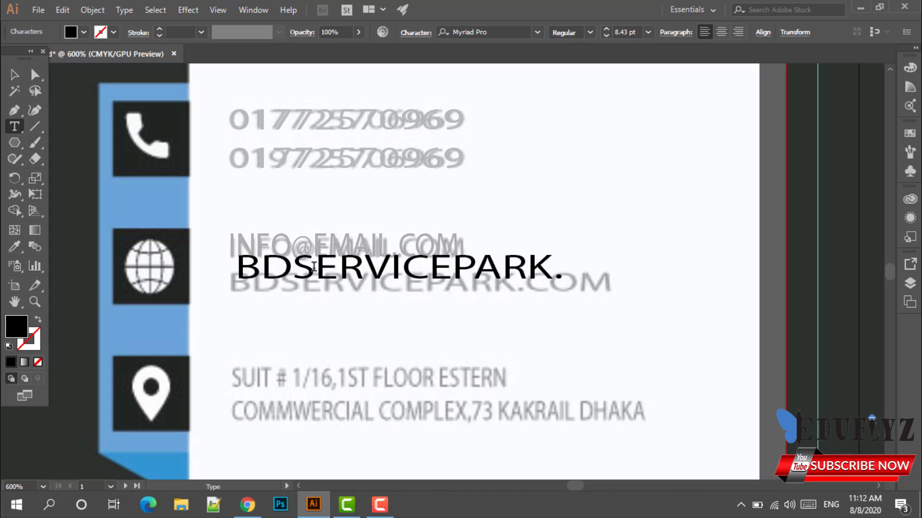
pyautogui.write('COM')
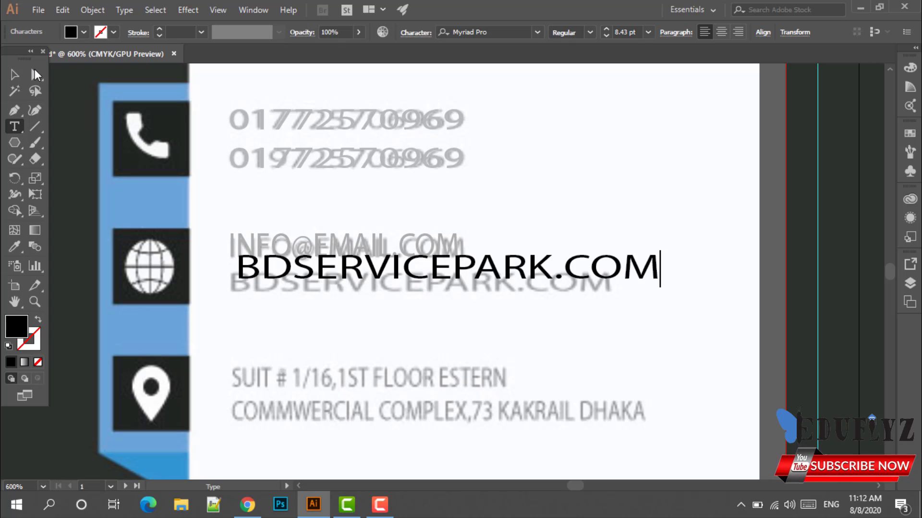
pyautogui.click(14, 75)
pyautogui.moveTo(301, 275); pyautogui.dragTo(294, 288)
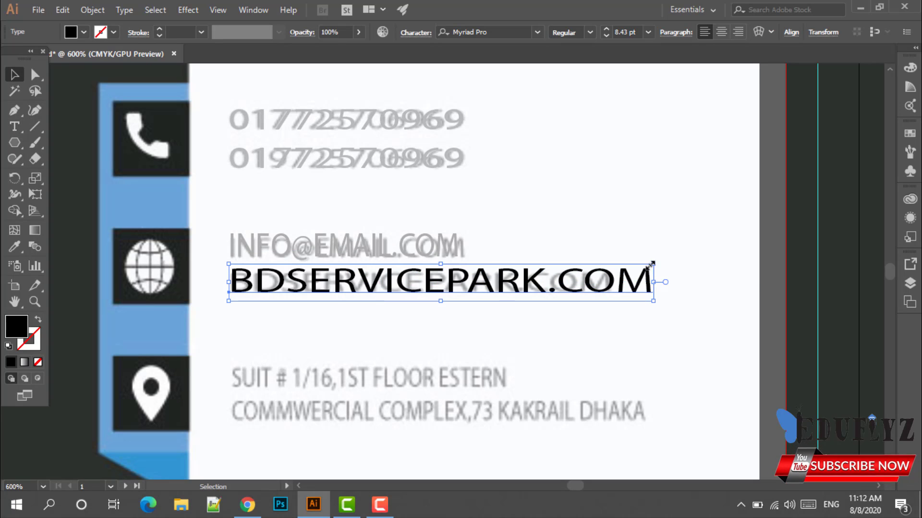
pyautogui.moveTo(652, 264); pyautogui.dragTo(612, 284)
pyautogui.moveTo(343, 273); pyautogui.dragTo(342, 305)
# Eyedrop the reference grey onto the website text and move it over the reference line.
pyautogui.click(15, 247)
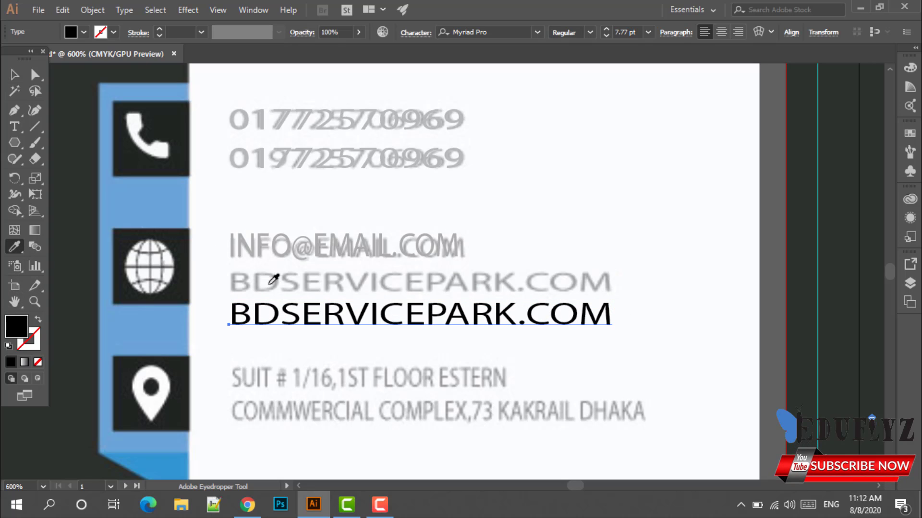
pyautogui.scroll(4, 272, 281)
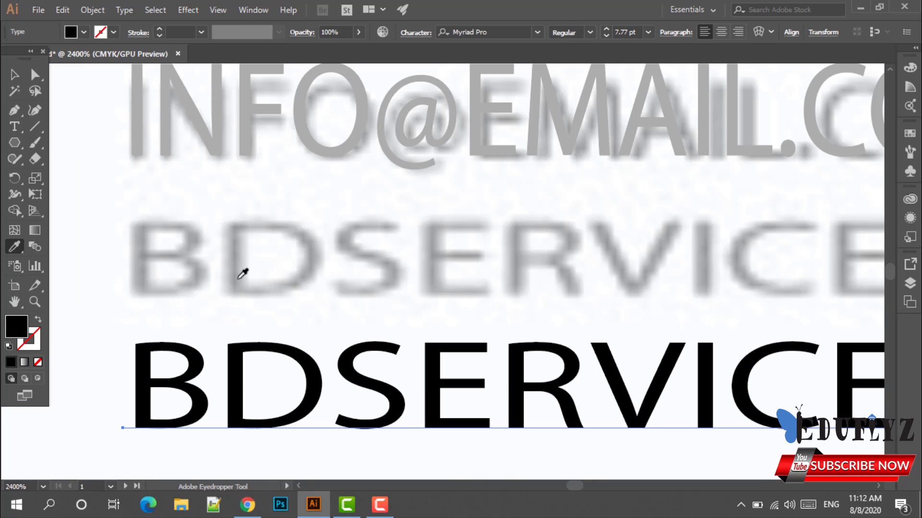
pyautogui.click(242, 273)
pyautogui.scroll(-3, 242, 274)
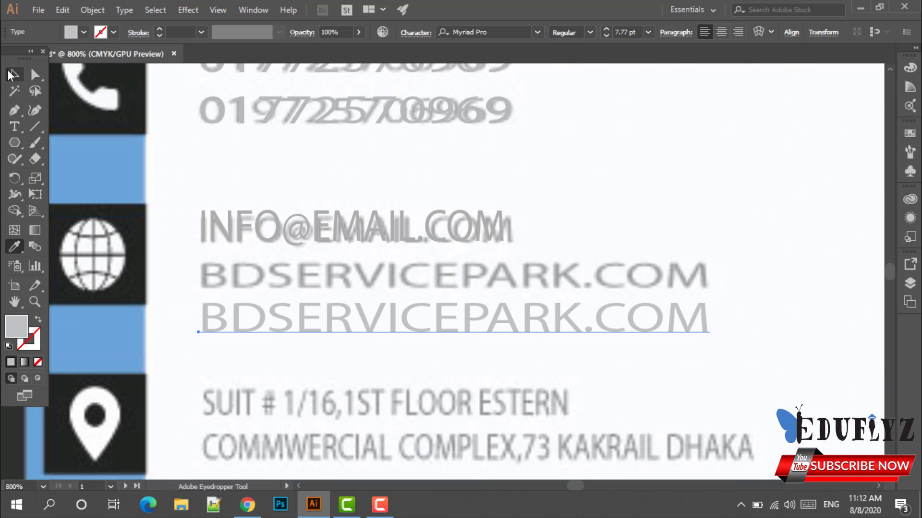
pyautogui.press('v')
pyautogui.moveTo(361, 335); pyautogui.dragTo(361, 295)
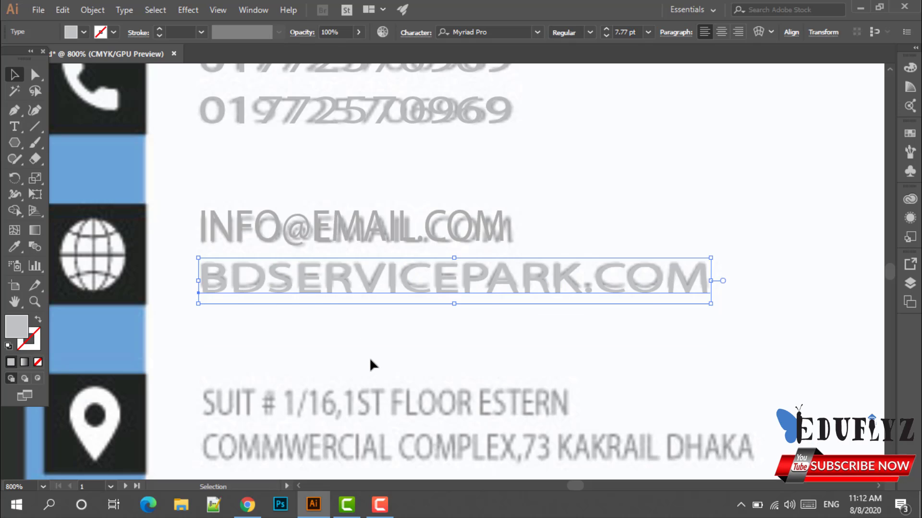
pyautogui.click(374, 364)
pyautogui.scroll(-1, 374, 364)
pyautogui.scroll(-1, 372, 357)
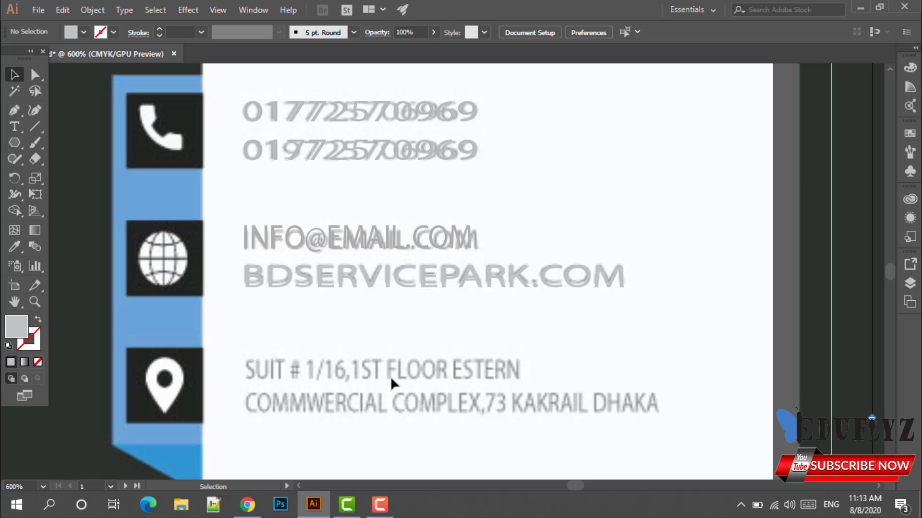
# Alt-drag copies of the email and website lines downward.
pyautogui.click(390, 282)
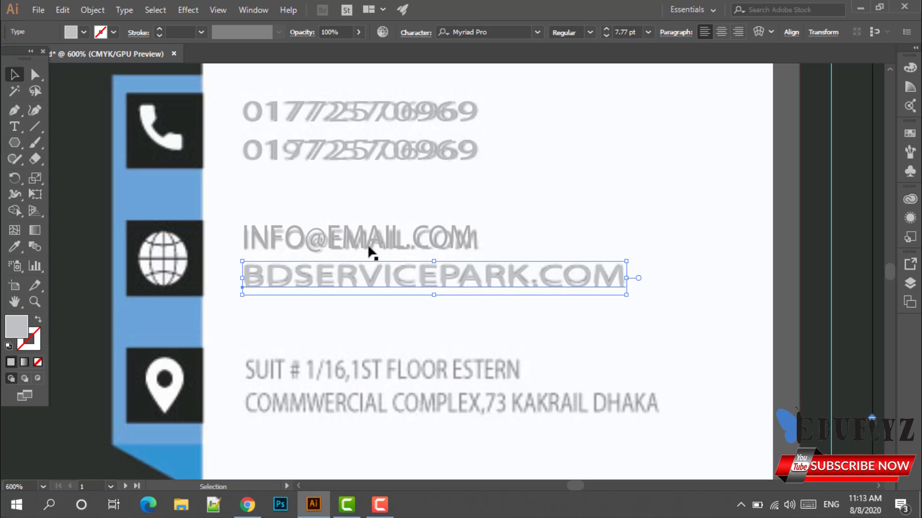
pyautogui.click(338, 219)
pyautogui.moveTo(251, 197); pyautogui.dragTo(442, 309)
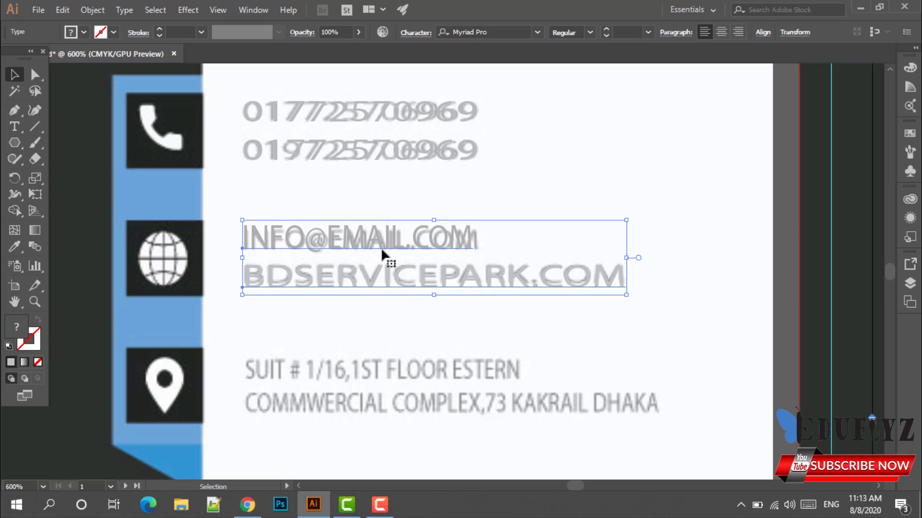
pyautogui.moveTo(381, 250); pyautogui.dragTo(368, 369)
pyautogui.click(505, 326)
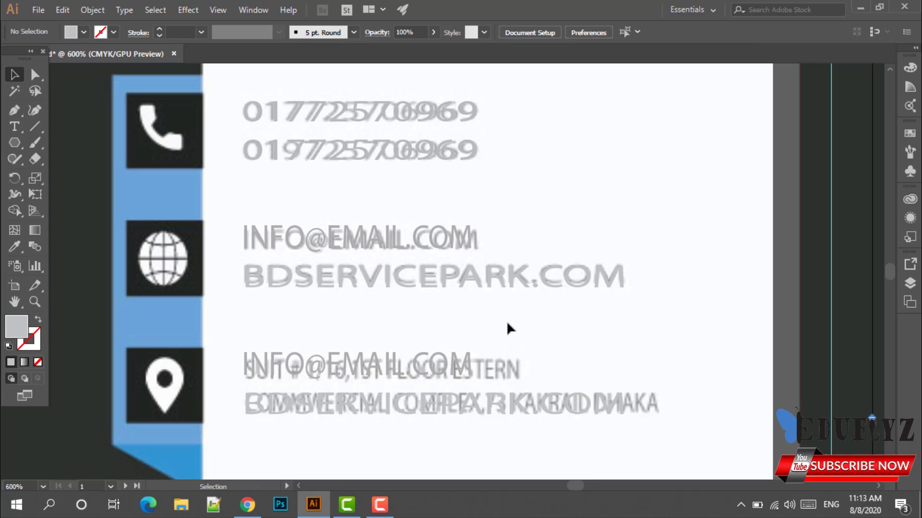
# Group all the contact text lines with Ctrl+G and bring the group to the front.
pyautogui.scroll(-2, 506, 321)
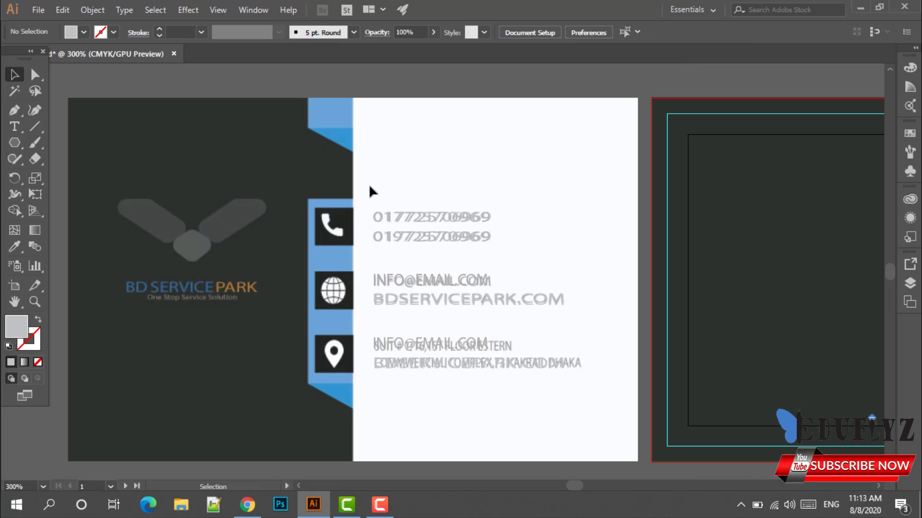
pyautogui.moveTo(372, 191); pyautogui.dragTo(589, 411)
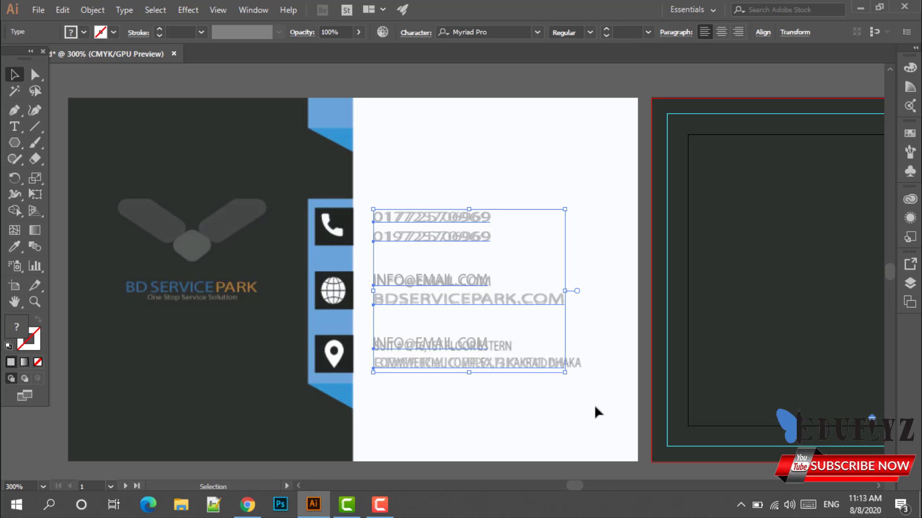
pyautogui.hotkey('ctrl', 'g')
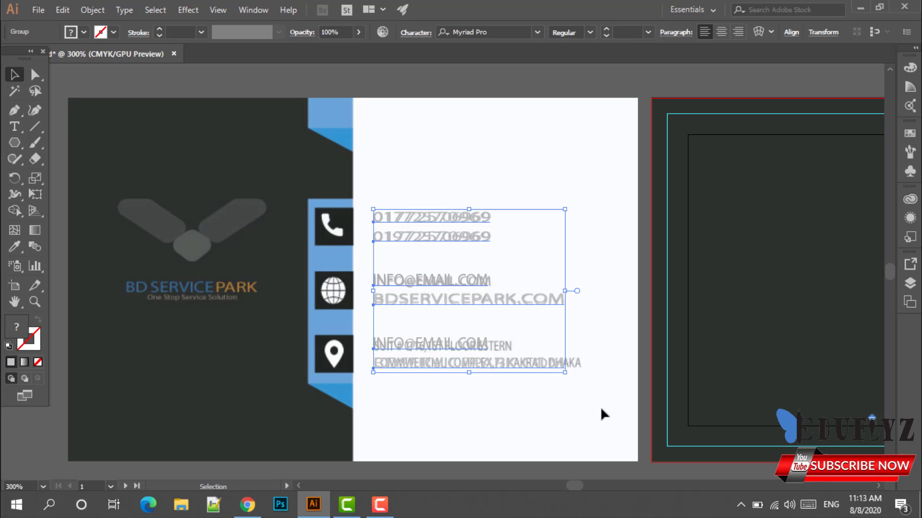
pyautogui.scroll(-1, 597, 405)
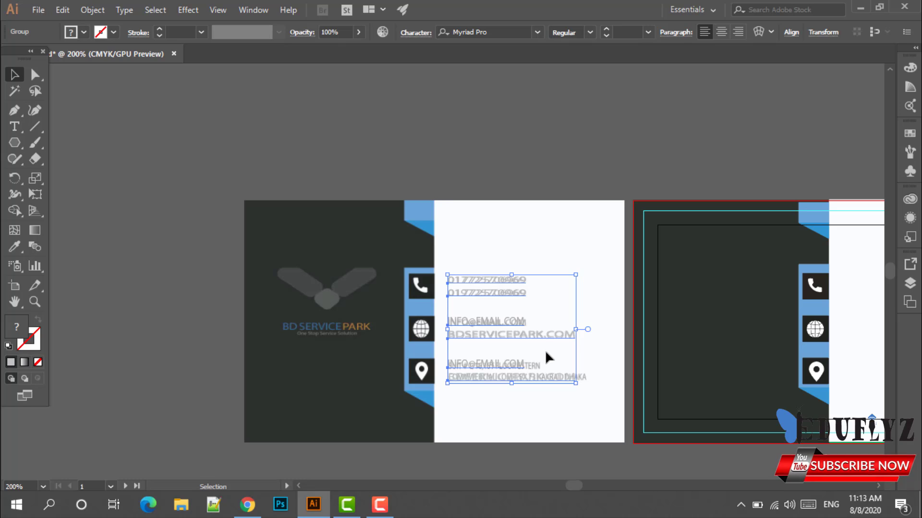
pyautogui.rightClick(546, 350)
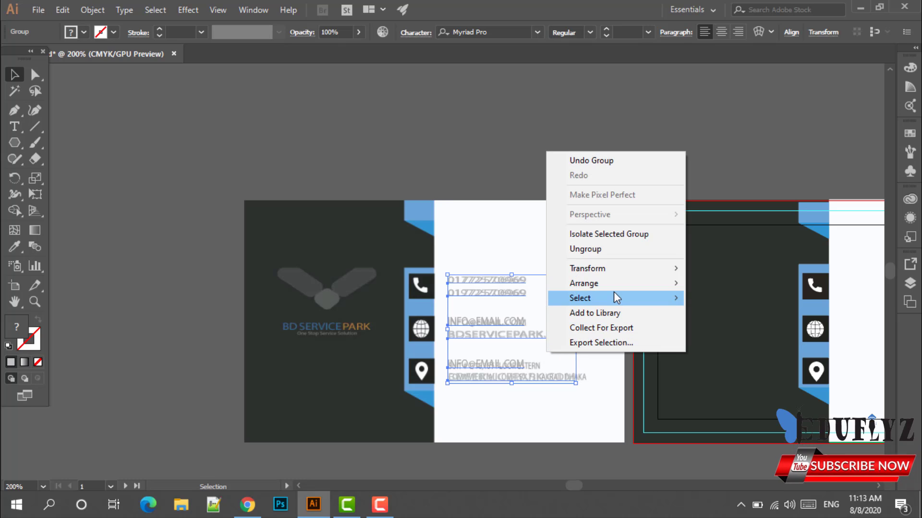
pyautogui.moveTo(613, 287)
pyautogui.click(730, 284)
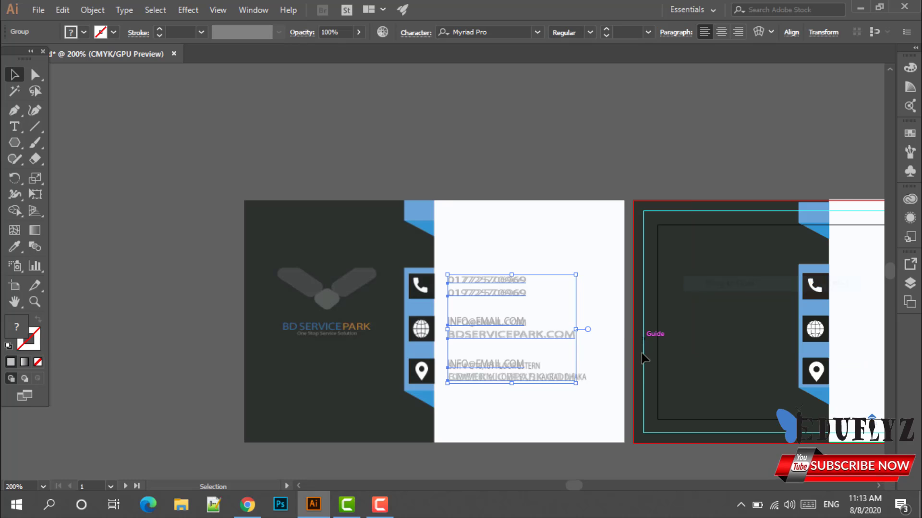
# Move the contact text group onto the second card beside its icon boxes.
pyautogui.scroll(-1, 580, 366)
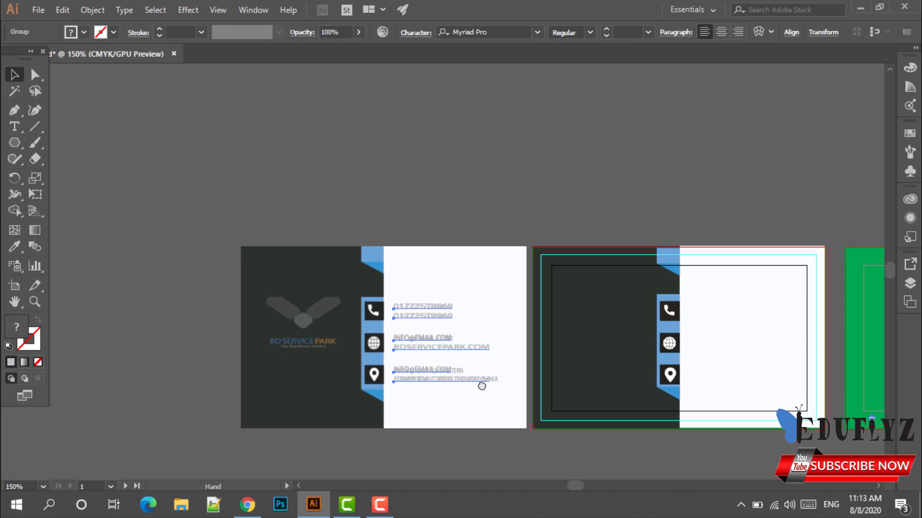
pyautogui.moveTo(387, 350); pyautogui.dragTo(691, 354)
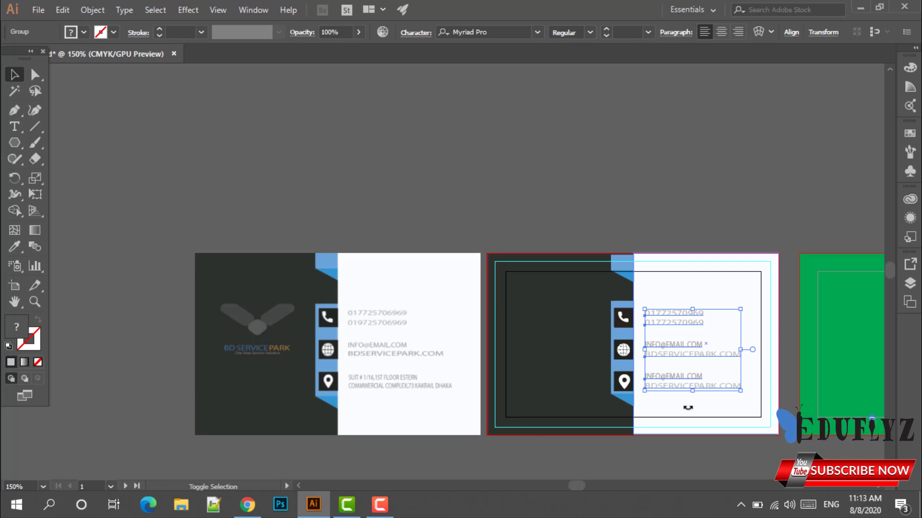
pyautogui.click(690, 451)
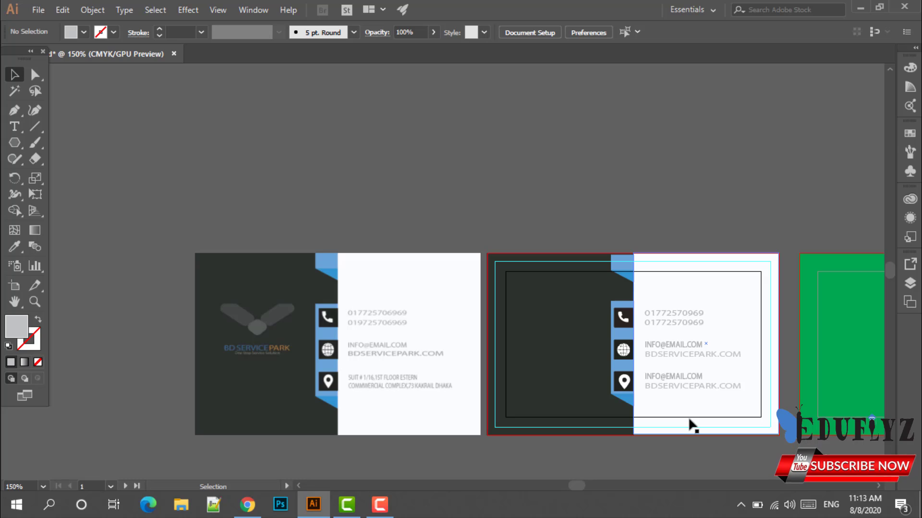
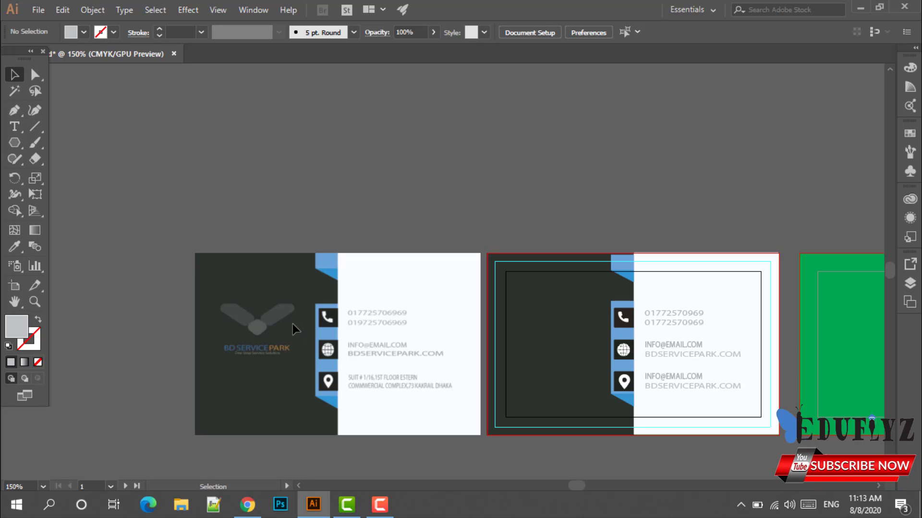
# Zoom into the logo and start a Pen path at the diamond's top, curving around its left corner.
pyautogui.scroll(4, 289, 321)
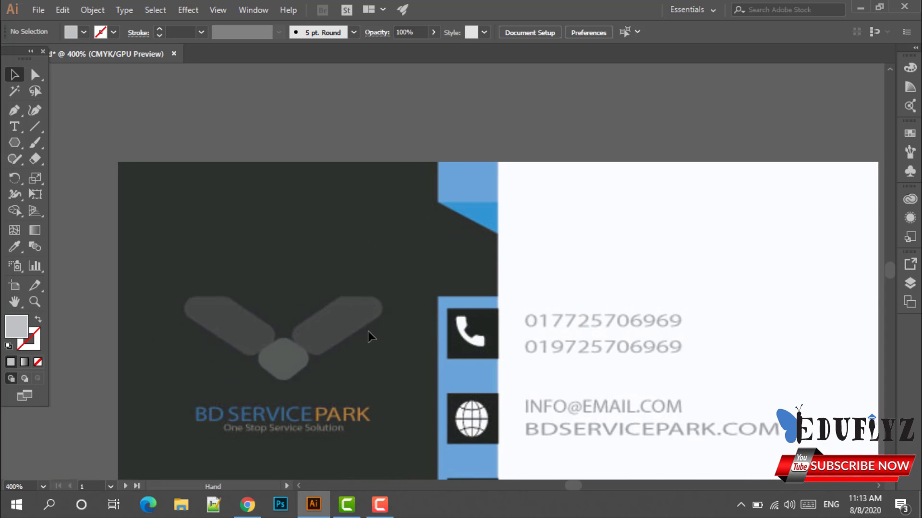
pyautogui.scroll(1, 385, 341)
pyautogui.moveTo(325, 330); pyautogui.dragTo(383, 317)
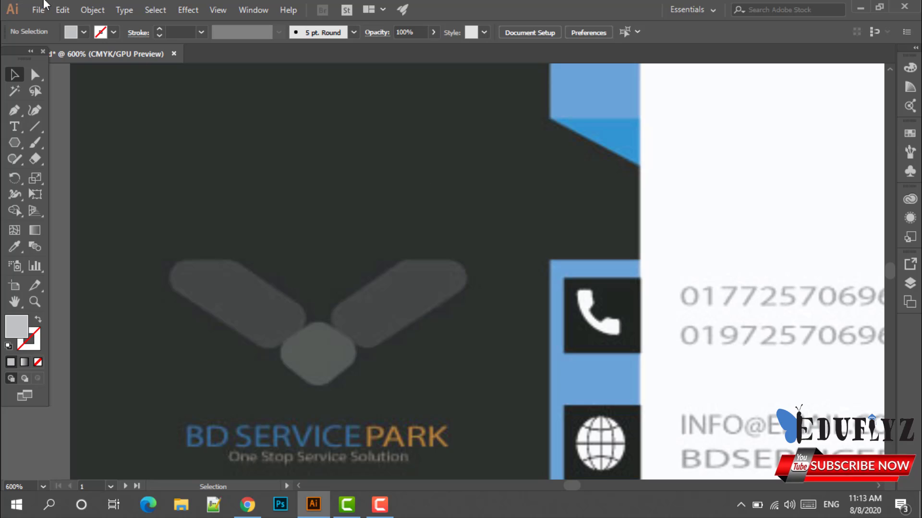
pyautogui.click(15, 111)
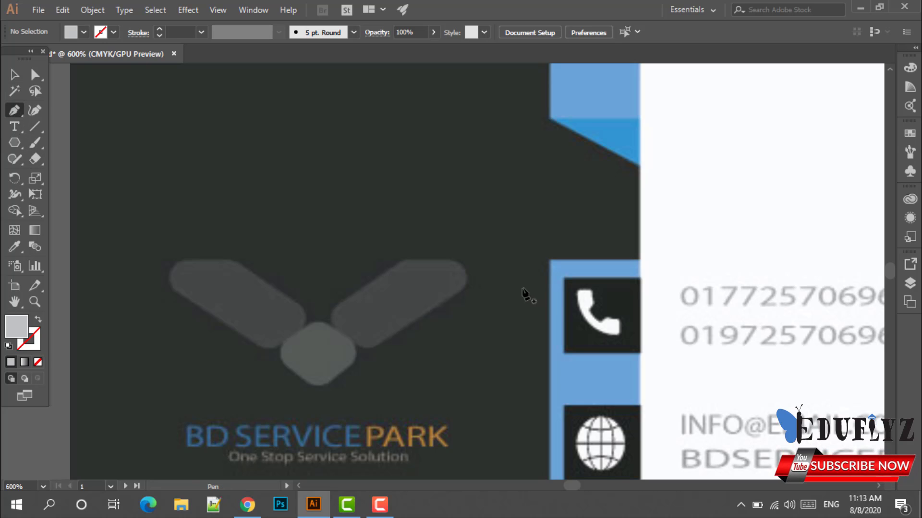
pyautogui.scroll(2, 355, 309)
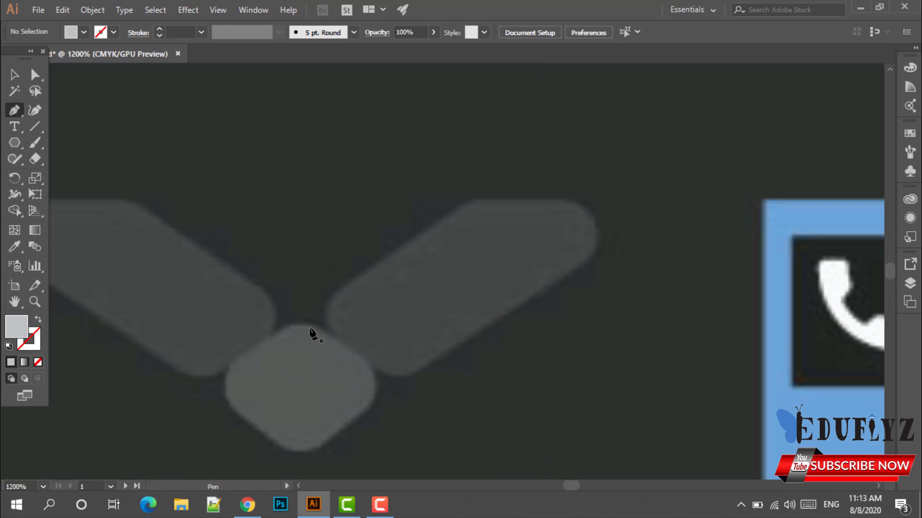
pyautogui.moveTo(316, 328); pyautogui.dragTo(231, 402)
pyautogui.moveTo(230, 399); pyautogui.dragTo(238, 401)
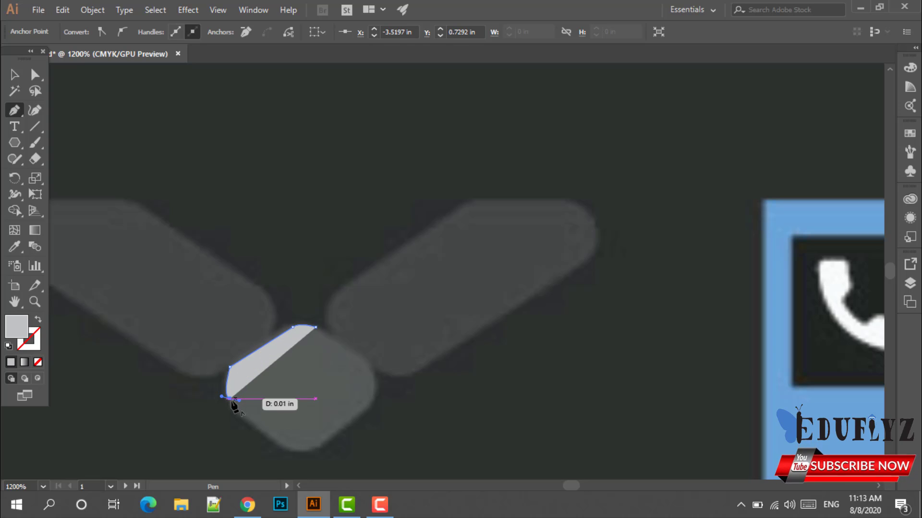
pyautogui.click(230, 399)
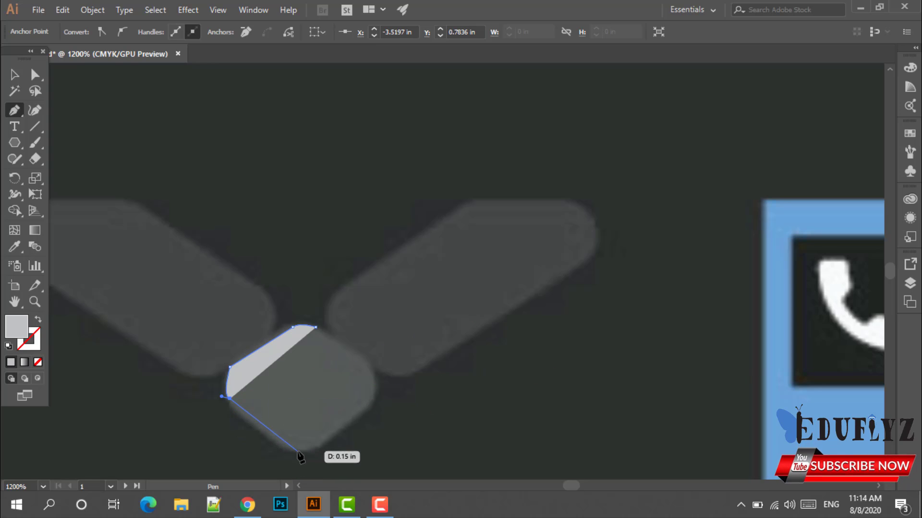
# Continue the outline around the diamond's bottom and right corners and close it at the top.
pyautogui.click(286, 448)
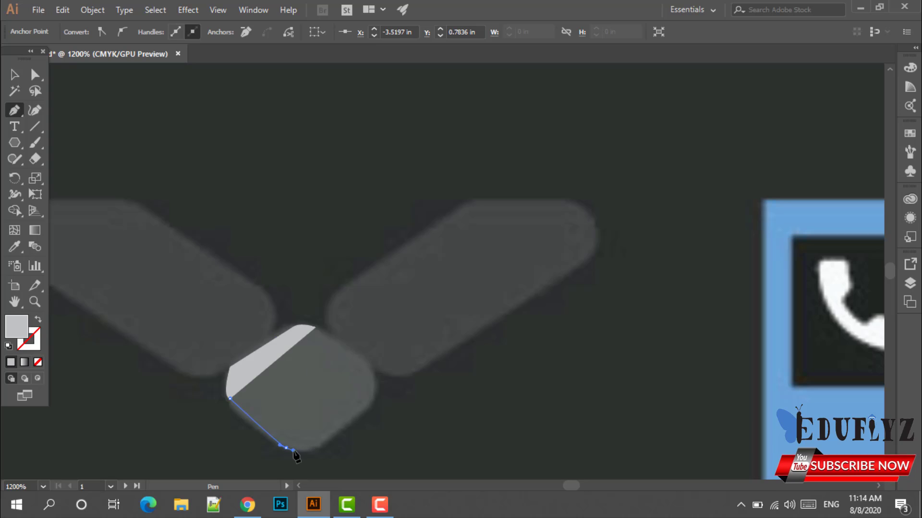
pyautogui.moveTo(286, 448); pyautogui.dragTo(326, 441)
pyautogui.click(316, 448)
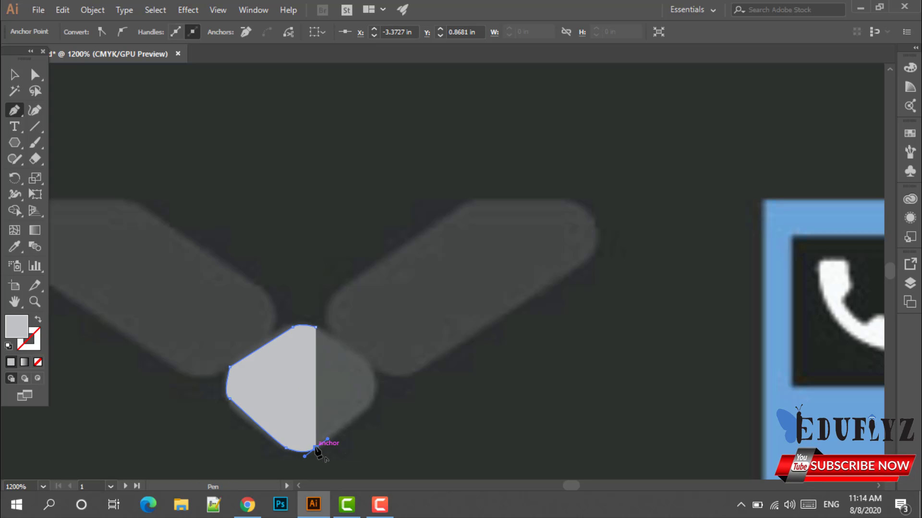
pyautogui.moveTo(373, 403); pyautogui.dragTo(364, 365)
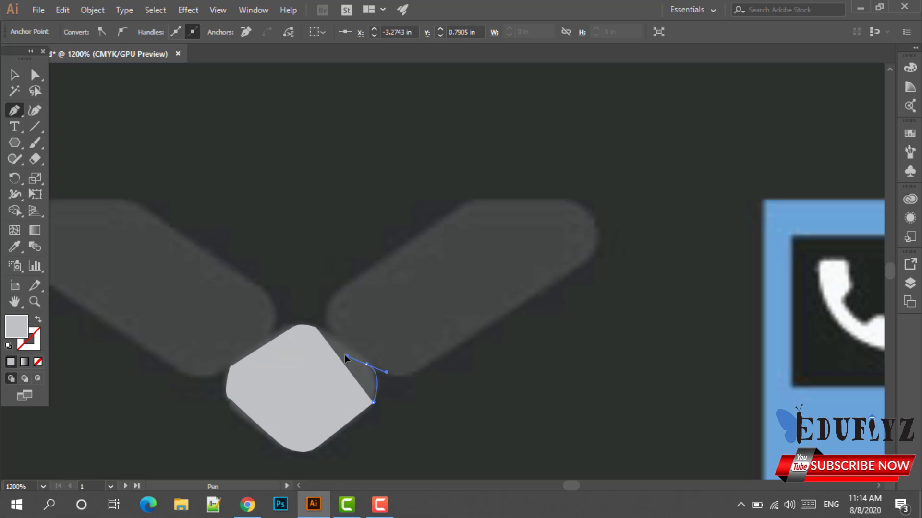
pyautogui.click(366, 364)
pyautogui.moveTo(315, 328); pyautogui.dragTo(321, 331)
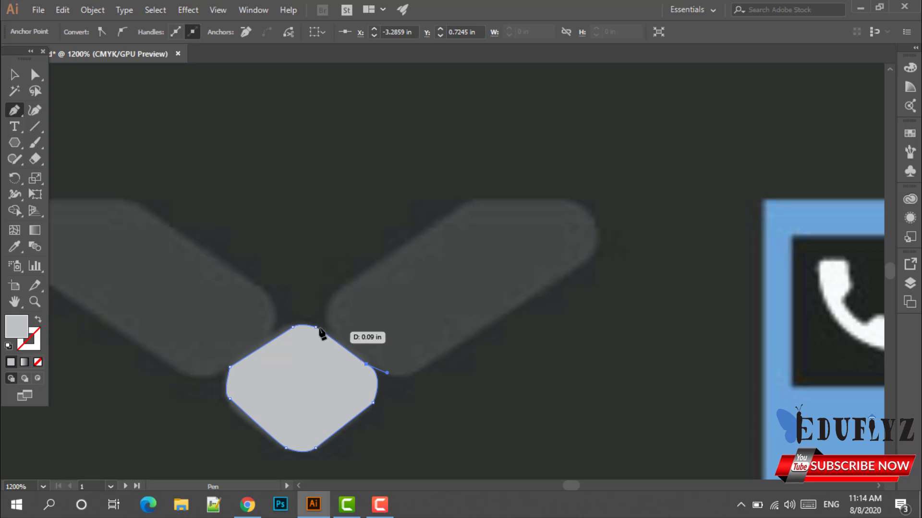
pyautogui.click(315, 327)
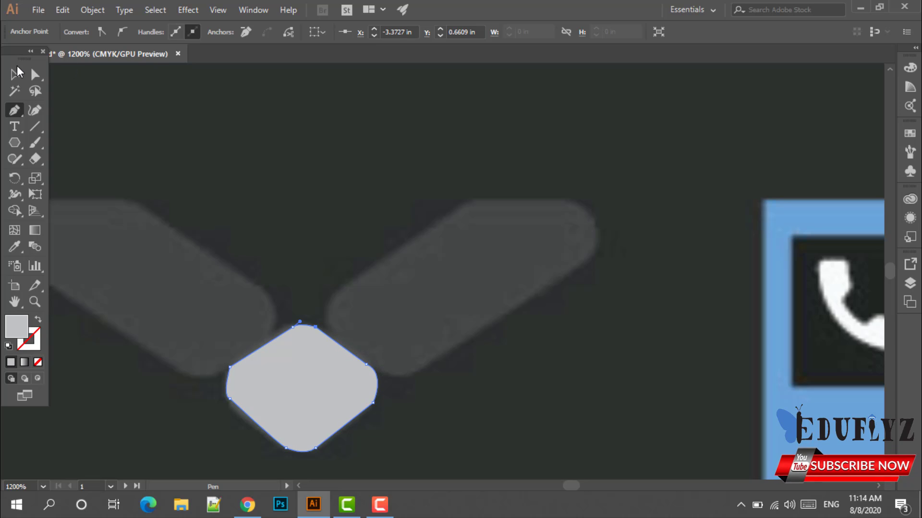
# Fill the traced diamond with the grey sampled from the pill shapes.
pyautogui.click(18, 74)
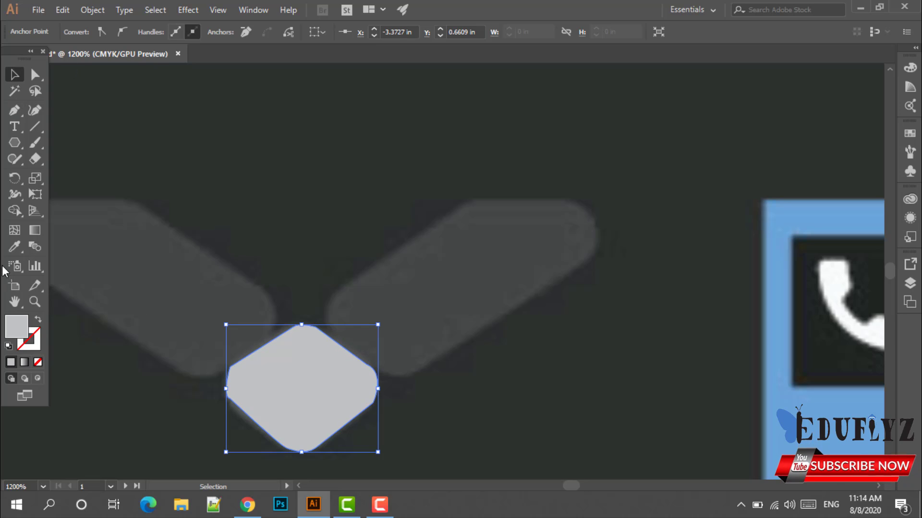
pyautogui.click(14, 246)
pyautogui.click(391, 317)
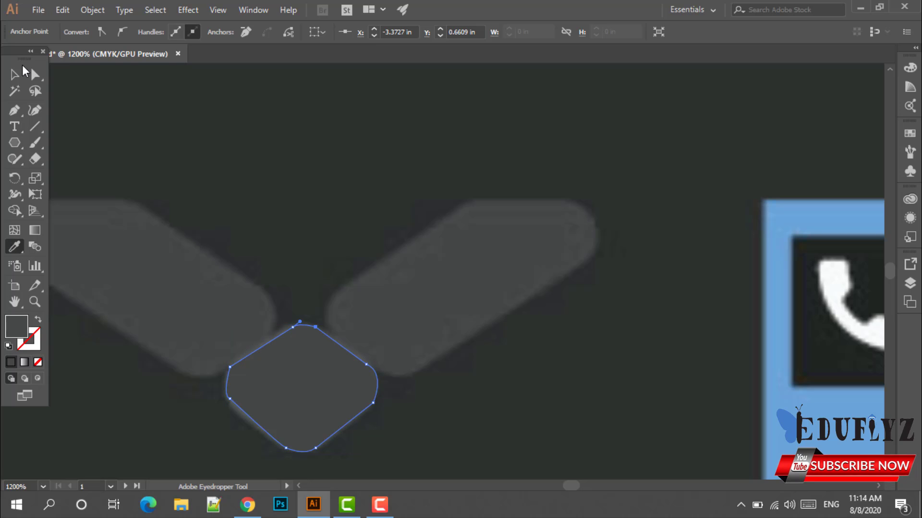
# Bring the right pill into view and start a Pen path at its lower-left curve.
pyautogui.click(16, 75)
pyautogui.scroll(3, 583, 467)
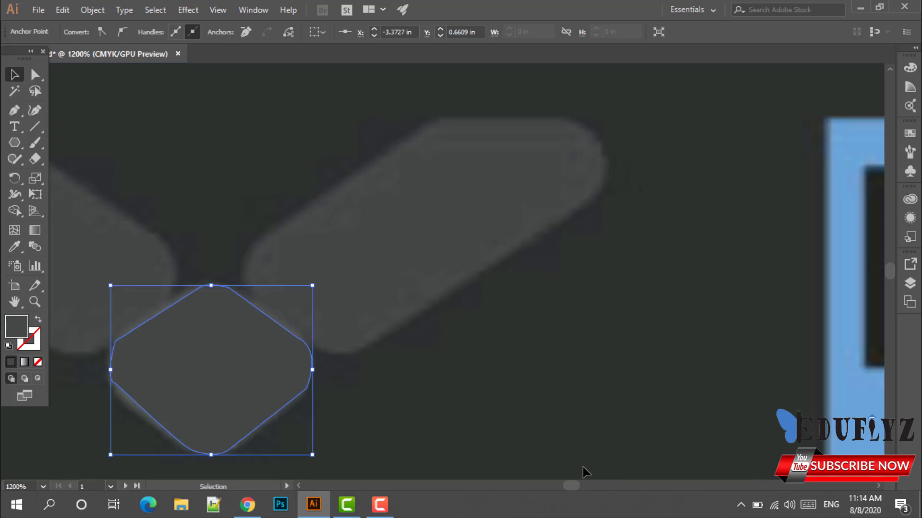
pyautogui.scroll(-2, 364, 258)
pyautogui.moveTo(368, 262); pyautogui.dragTo(459, 392)
pyautogui.scroll(1, 408, 338)
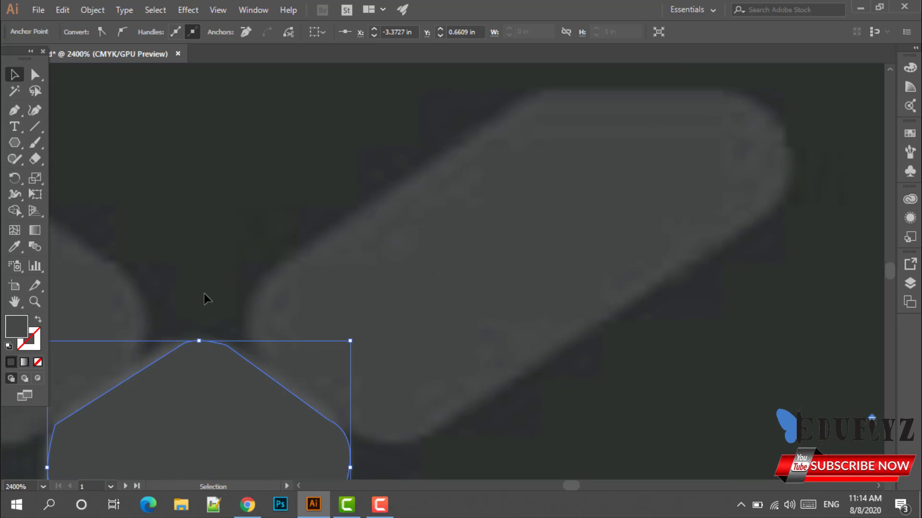
pyautogui.click(460, 267)
pyautogui.click(14, 110)
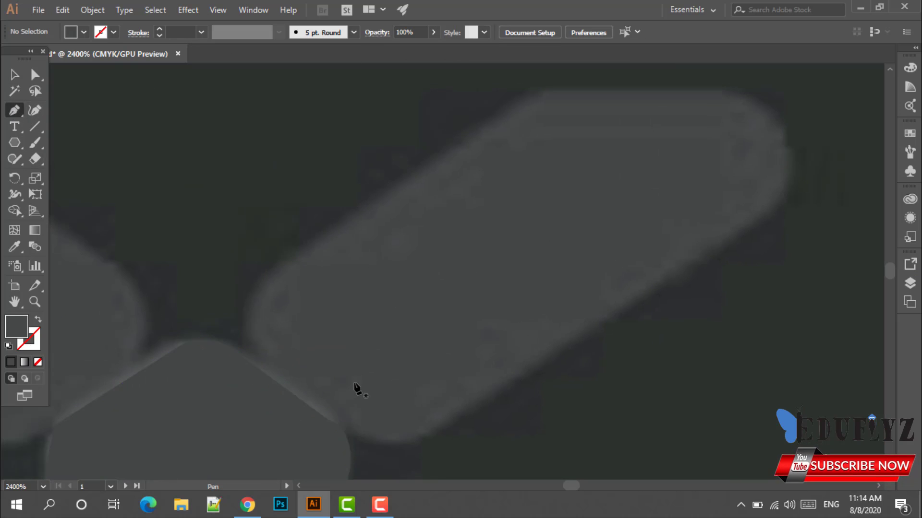
pyautogui.scroll(-1, 249, 247)
pyautogui.moveTo(264, 321); pyautogui.dragTo(267, 231)
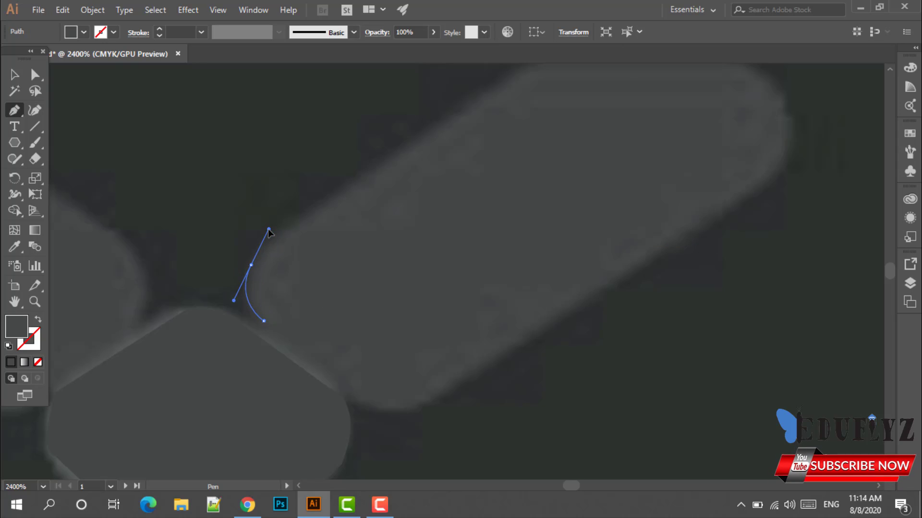
pyautogui.moveTo(251, 265); pyautogui.dragTo(543, 174)
pyautogui.scroll(4, 631, 197)
# Trace the pill's top edge, right end and lower edge, closing the outline at the start.
pyautogui.click(542, 173)
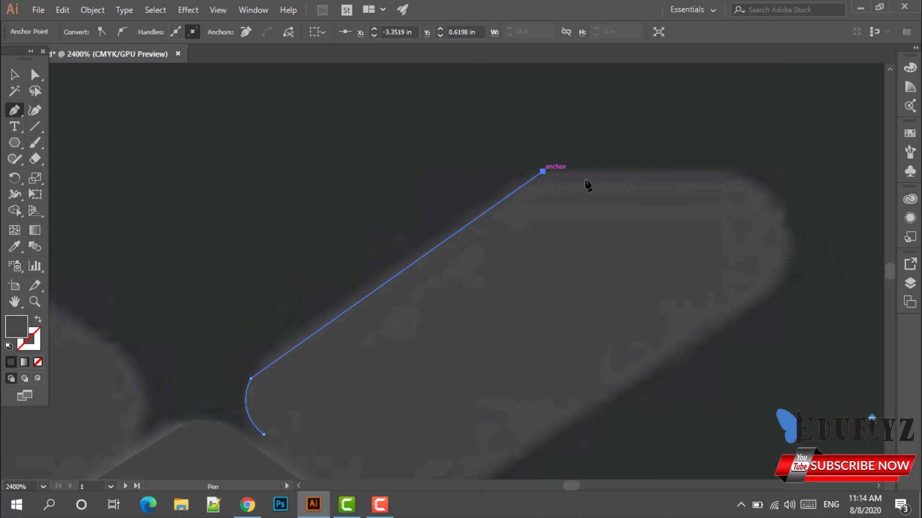
pyautogui.click(722, 171)
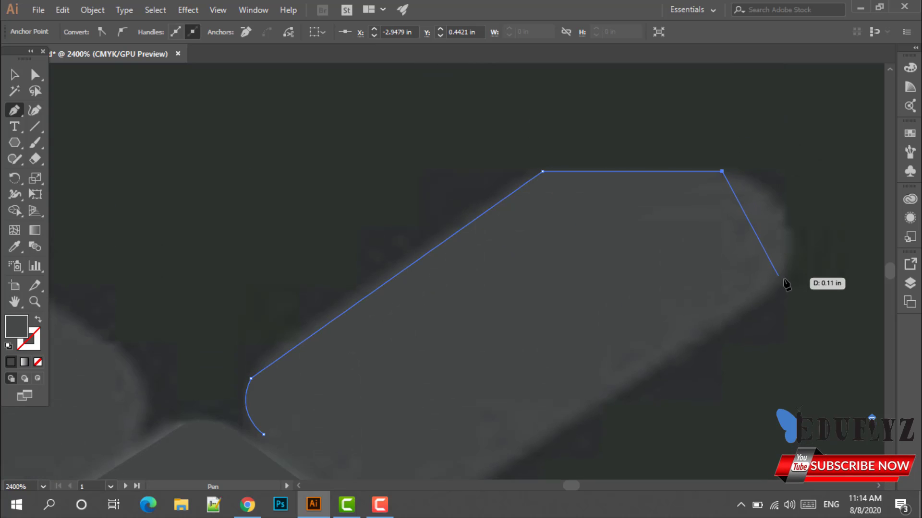
pyautogui.moveTo(778, 279); pyautogui.dragTo(735, 361)
pyautogui.scroll(-1, 751, 319)
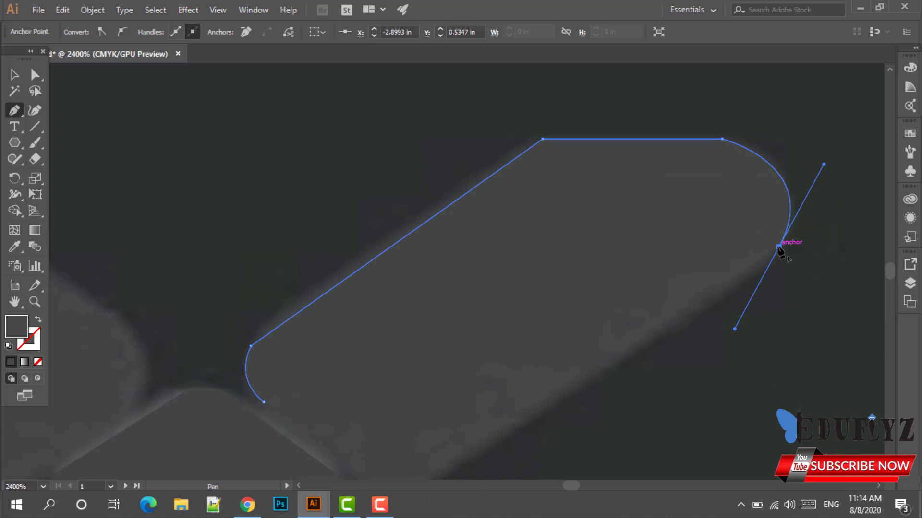
pyautogui.click(779, 247)
pyautogui.scroll(-1, 734, 269)
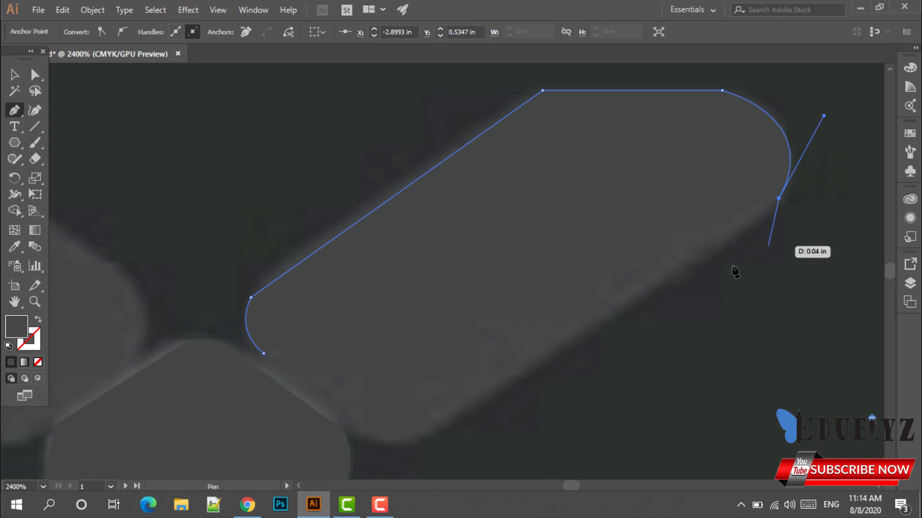
pyautogui.click(418, 439)
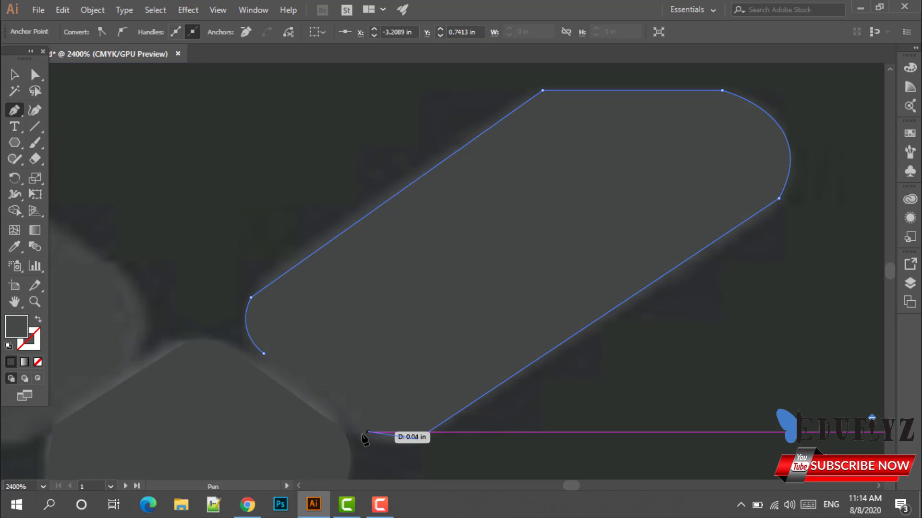
pyautogui.moveTo(356, 428); pyautogui.dragTo(334, 403)
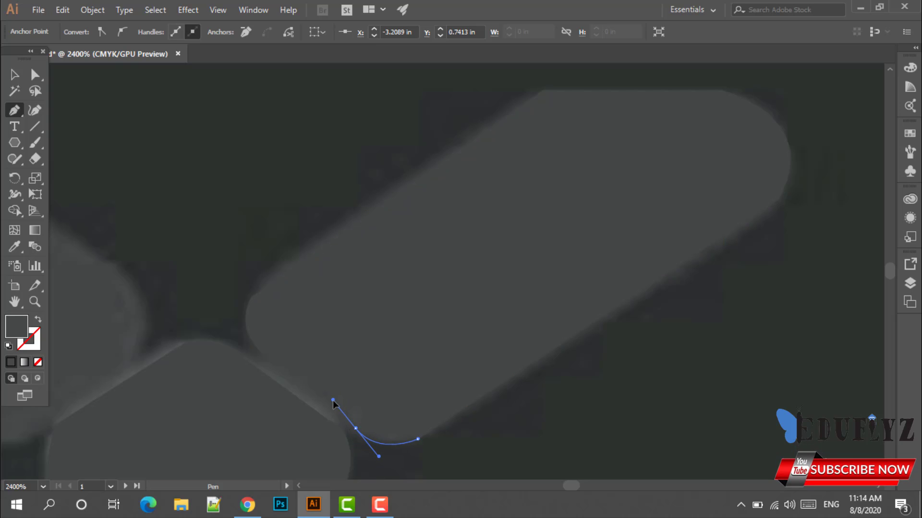
pyautogui.click(355, 428)
pyautogui.click(263, 354)
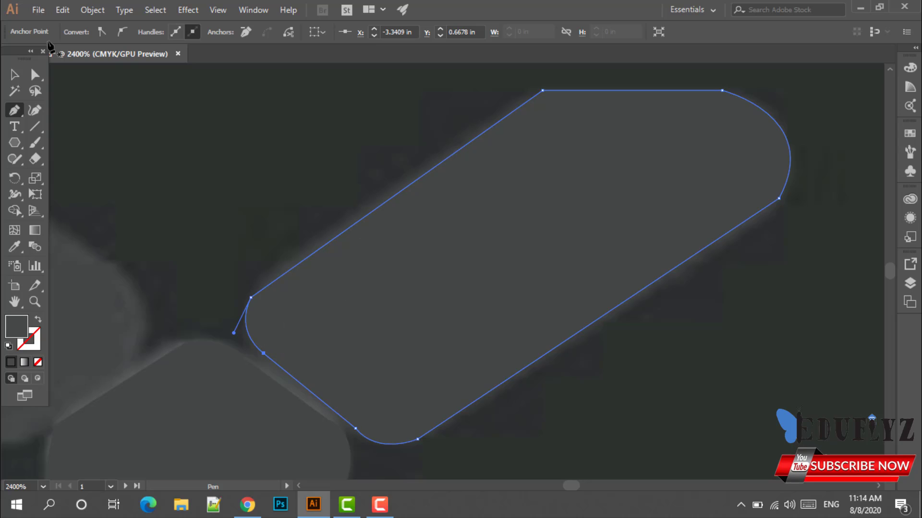
# Fill the traced pill with the sampled logo grey.
pyautogui.click(15, 72)
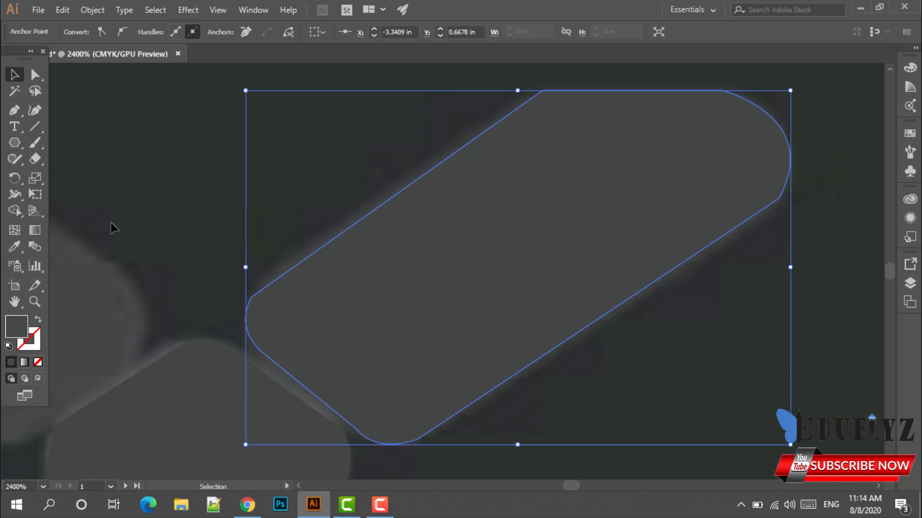
pyautogui.click(14, 247)
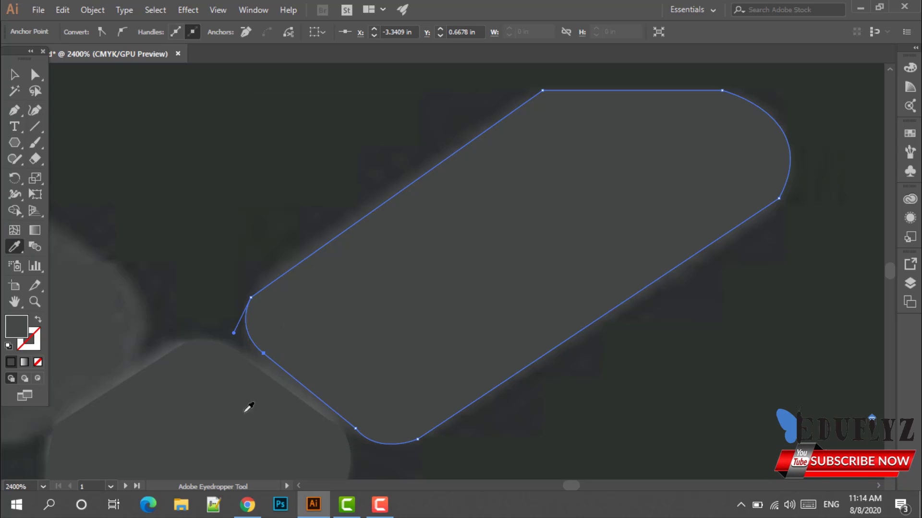
pyautogui.click(6, 73)
# Reflect a copy of the pill across the vertical axis and move it left of the diamond.
pyautogui.scroll(-2, 266, 189)
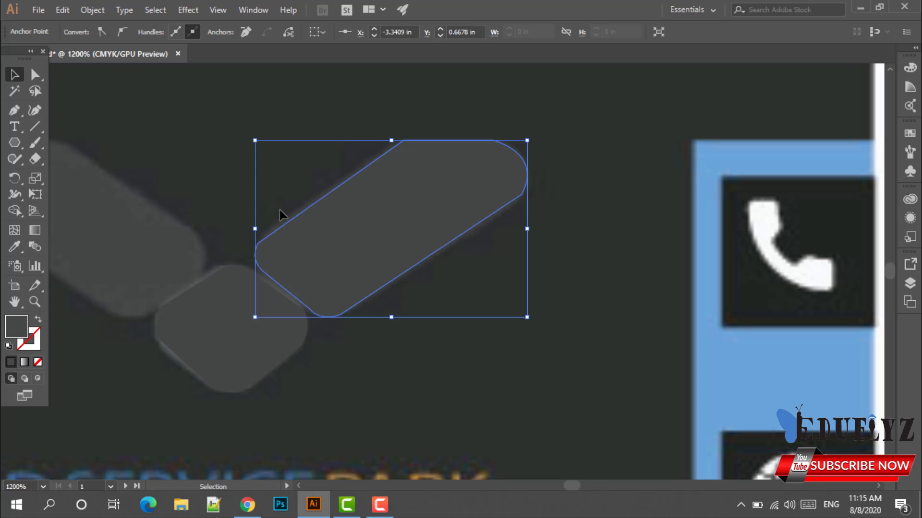
pyautogui.moveTo(236, 200); pyautogui.dragTo(341, 282)
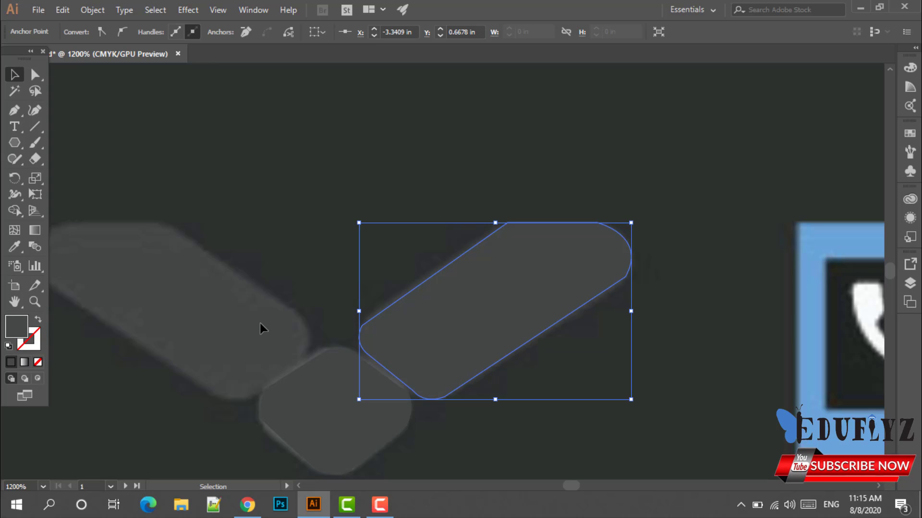
pyautogui.click(450, 324)
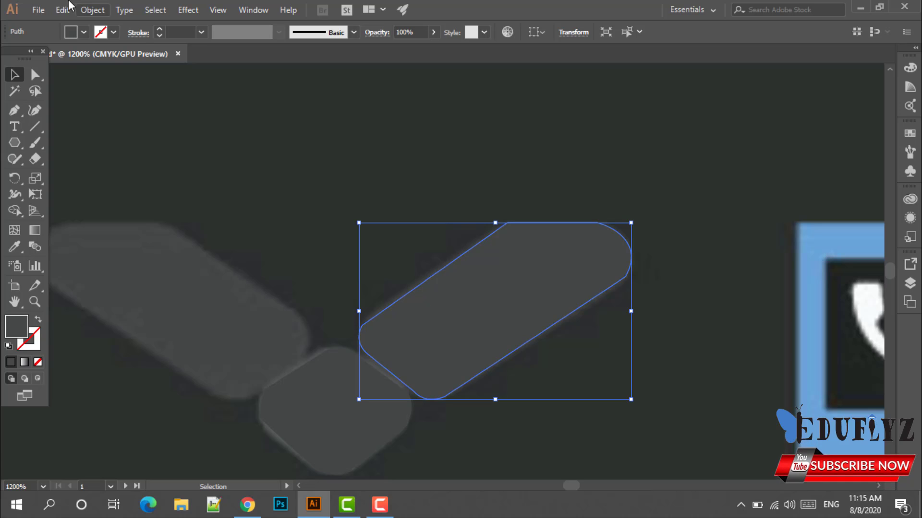
pyautogui.click(92, 10)
pyautogui.moveTo(136, 16)
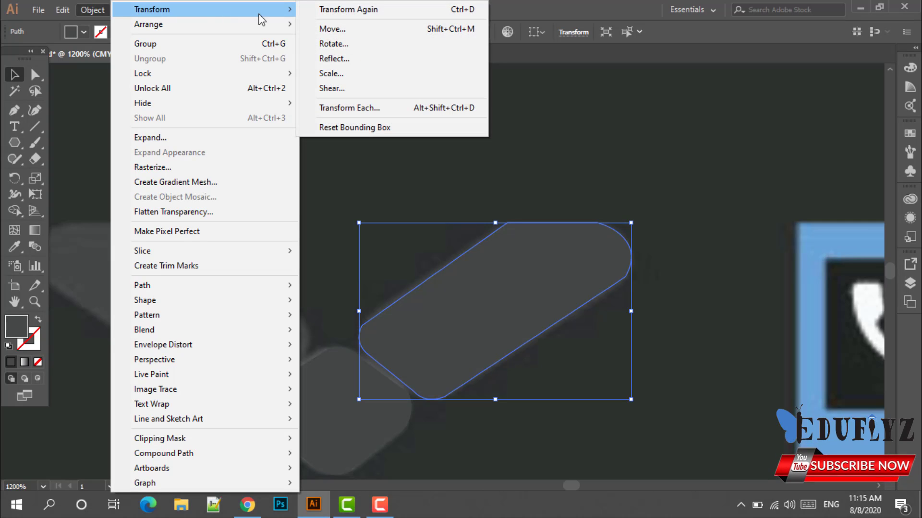
pyautogui.click(338, 58)
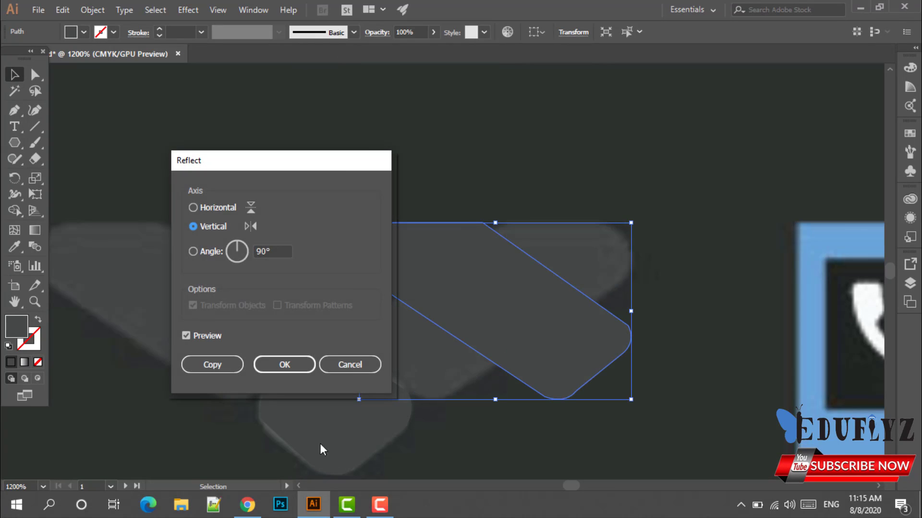
pyautogui.click(186, 336)
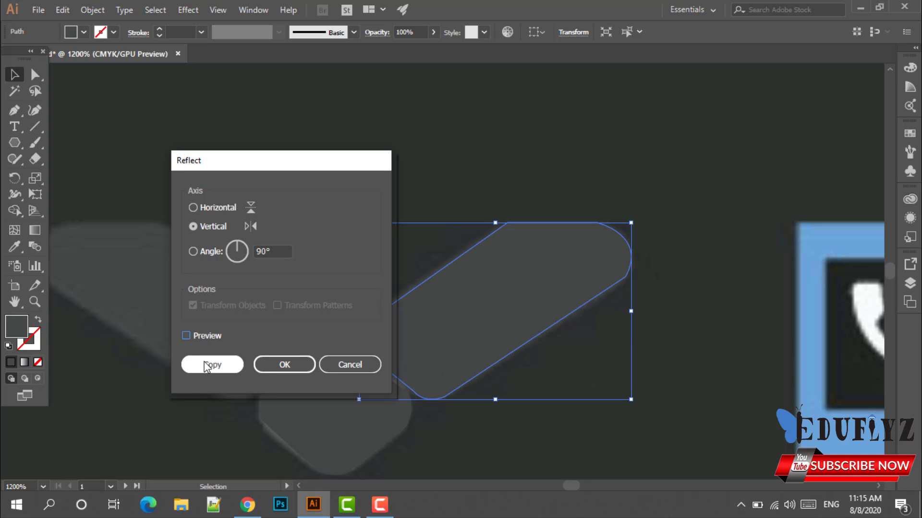
pyautogui.click(187, 336)
pyautogui.click(197, 367)
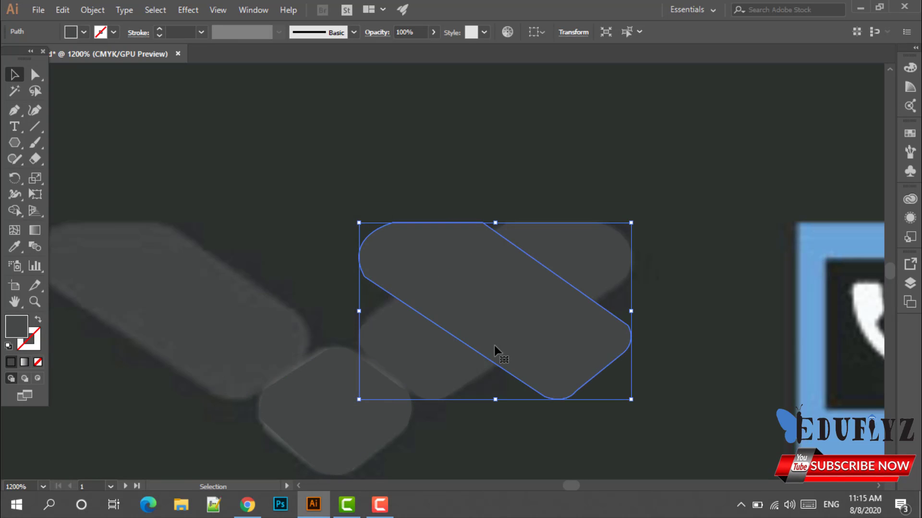
pyautogui.moveTo(484, 345); pyautogui.dragTo(164, 345)
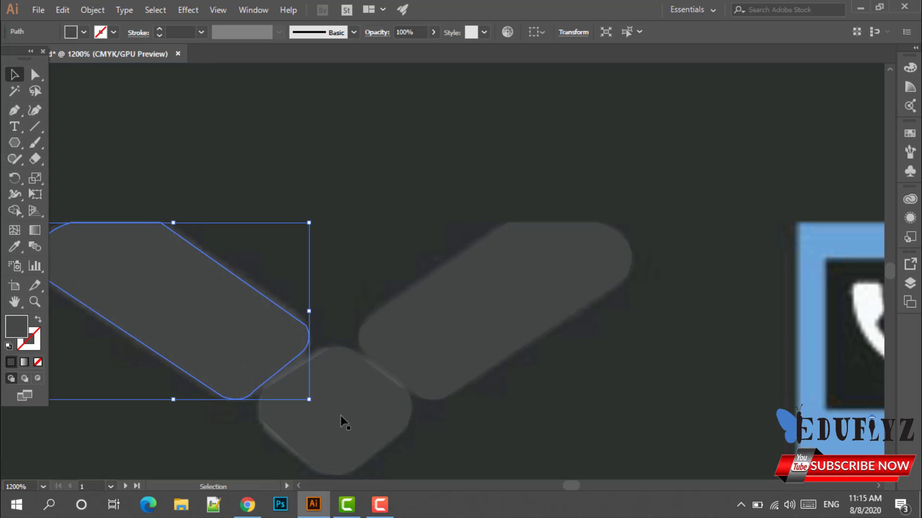
pyautogui.click(530, 411)
# Alt-drag a copy of the three logo shapes onto the white half of the card.
pyautogui.scroll(-2, 531, 411)
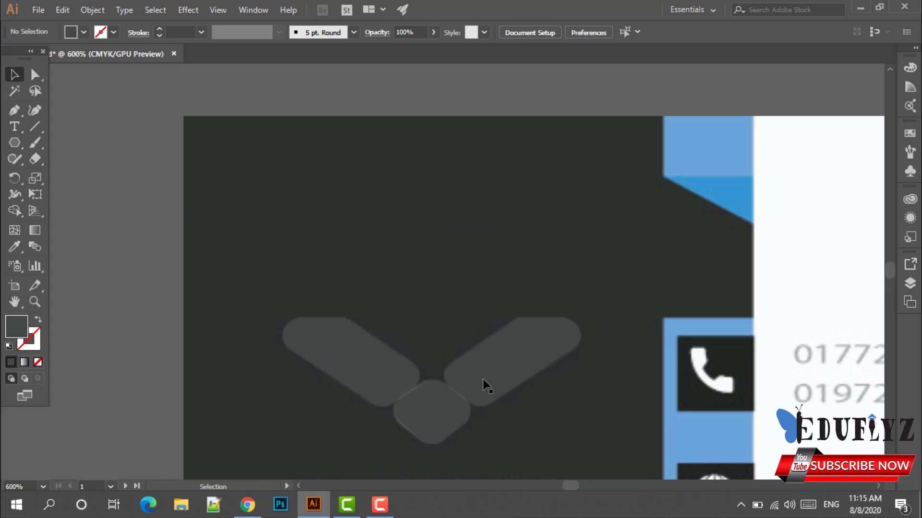
pyautogui.moveTo(330, 311); pyautogui.dragTo(610, 393)
pyautogui.scroll(-2, 610, 393)
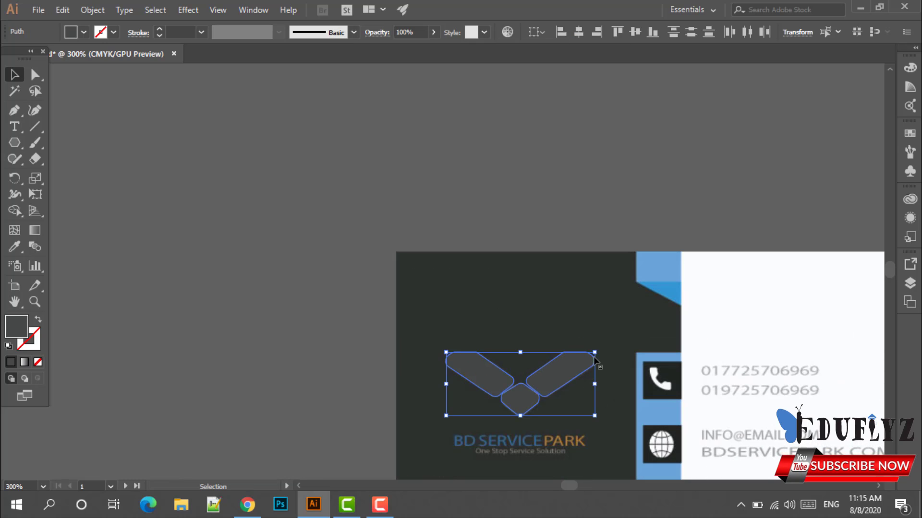
pyautogui.moveTo(486, 360); pyautogui.dragTo(757, 304)
pyautogui.click(739, 395)
# Drag the diamond's upper-right anchors so its right side stretches toward the right bar.
pyautogui.scroll(6, 737, 394)
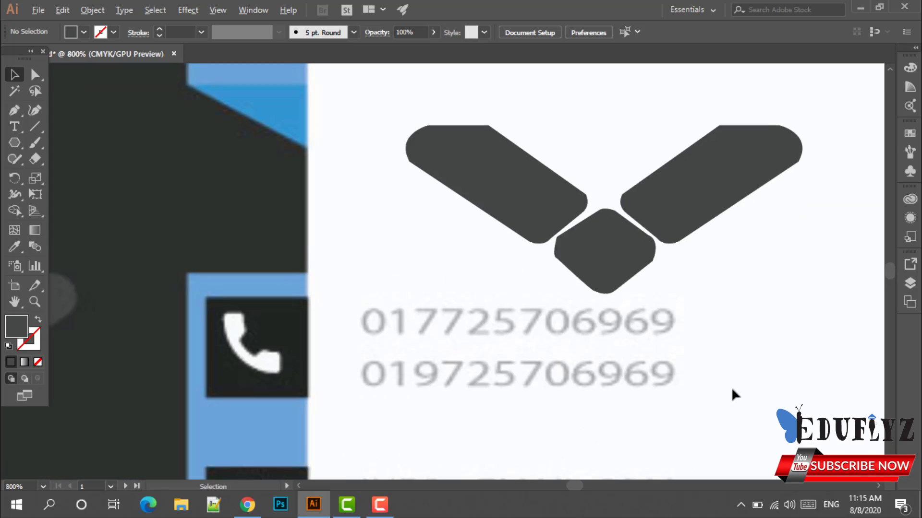
pyautogui.scroll(1, 636, 357)
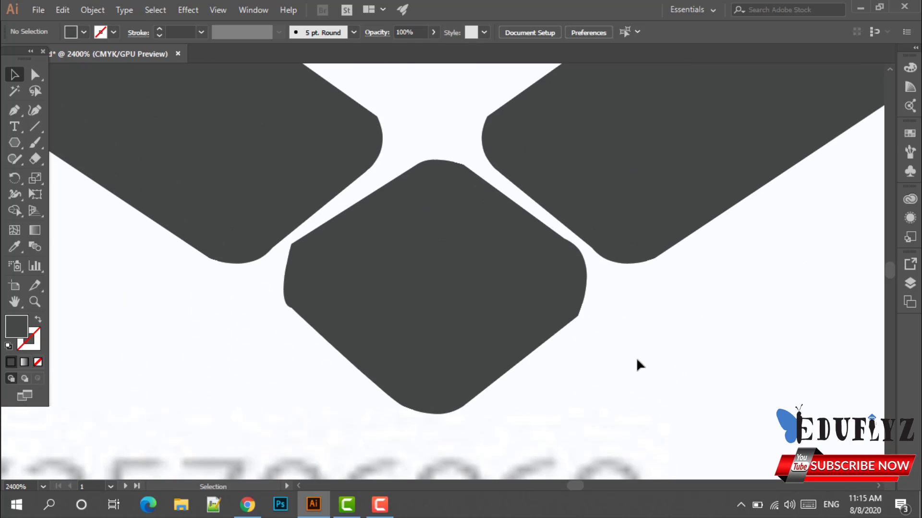
pyautogui.scroll(1, 635, 357)
pyautogui.scroll(1, 636, 348)
pyautogui.click(435, 329)
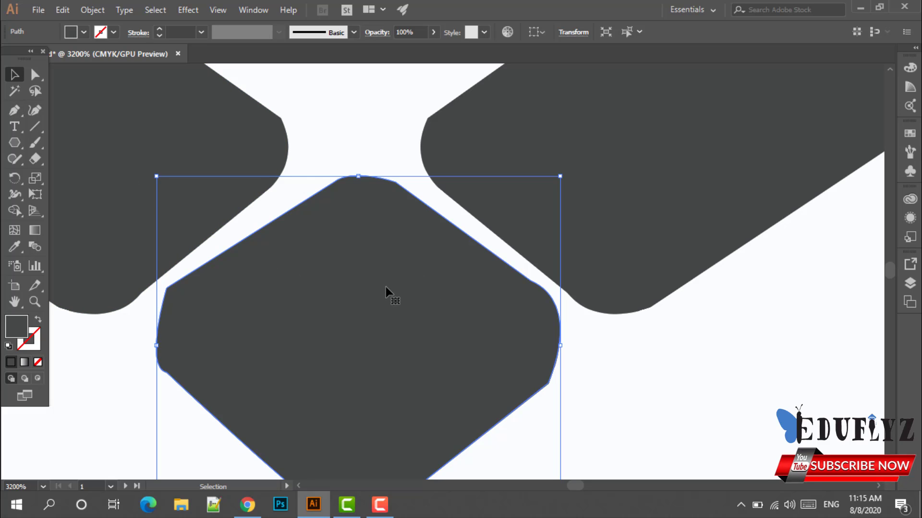
pyautogui.click(34, 74)
pyautogui.click(35, 75)
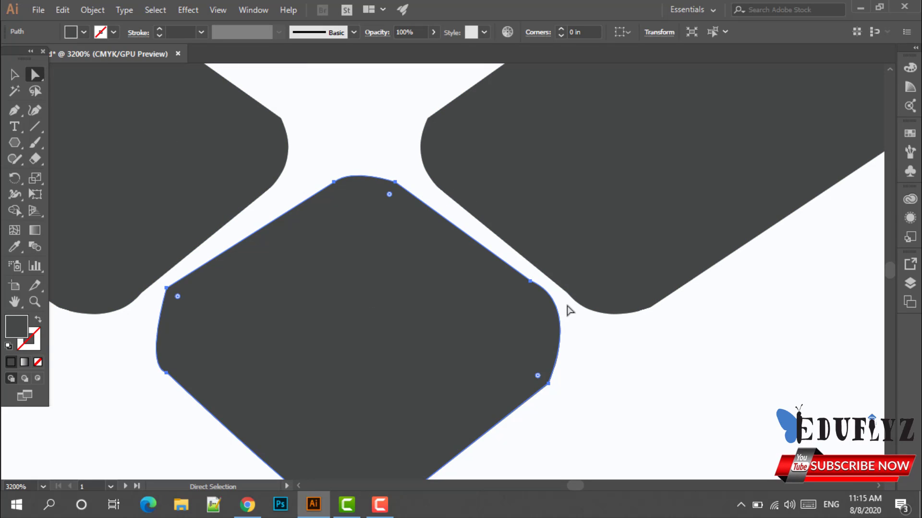
pyautogui.click(395, 181)
pyautogui.moveTo(396, 181); pyautogui.dragTo(426, 171)
pyautogui.moveTo(532, 281); pyautogui.dragTo(550, 278)
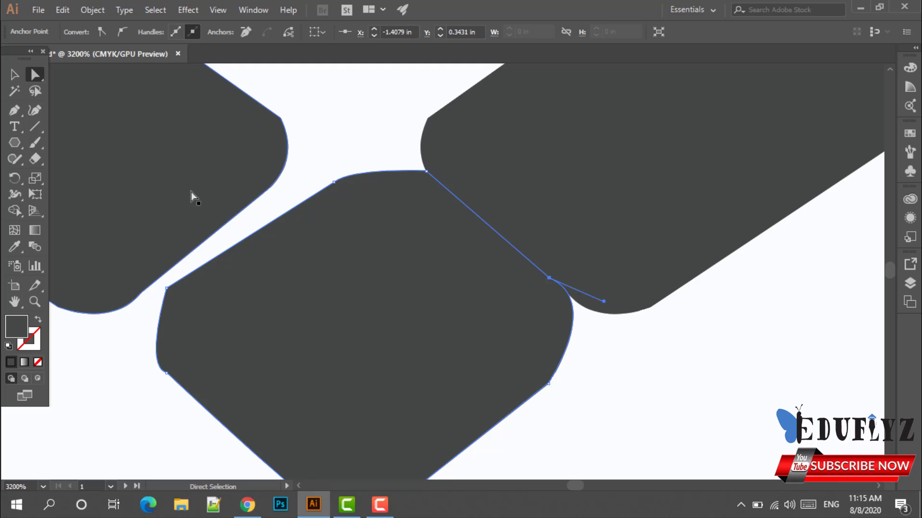
# Move the left bar closer and adjust its lower end to meet the diamond.
pyautogui.scroll(1, 228, 204)
pyautogui.click(262, 181)
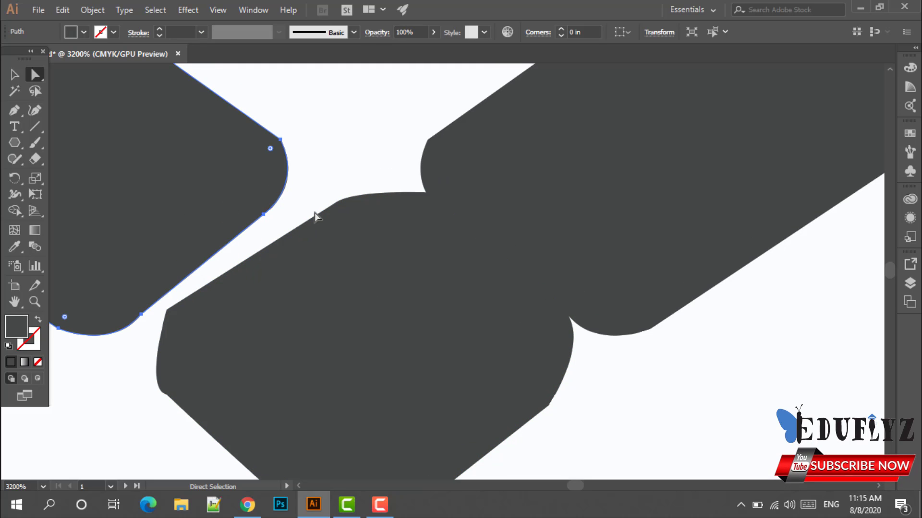
pyautogui.moveTo(265, 215); pyautogui.dragTo(338, 208)
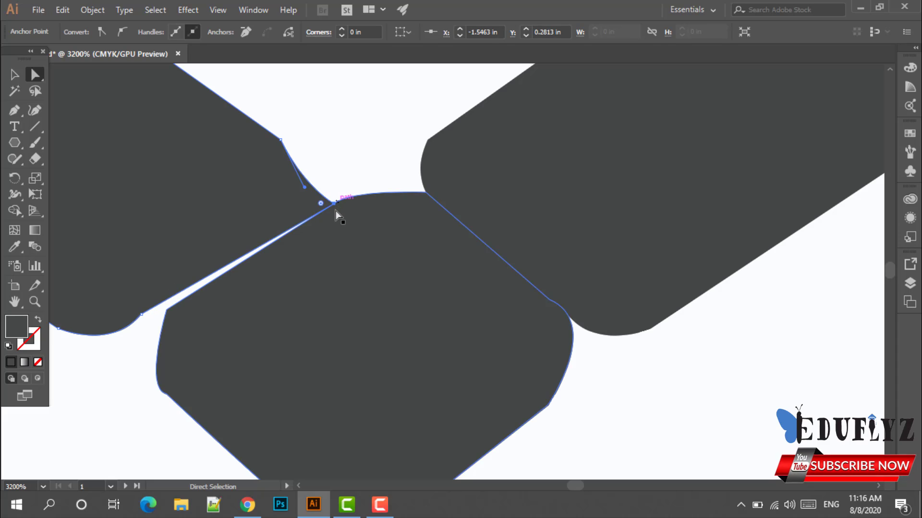
pyautogui.hotkey('ctrl', 'z')
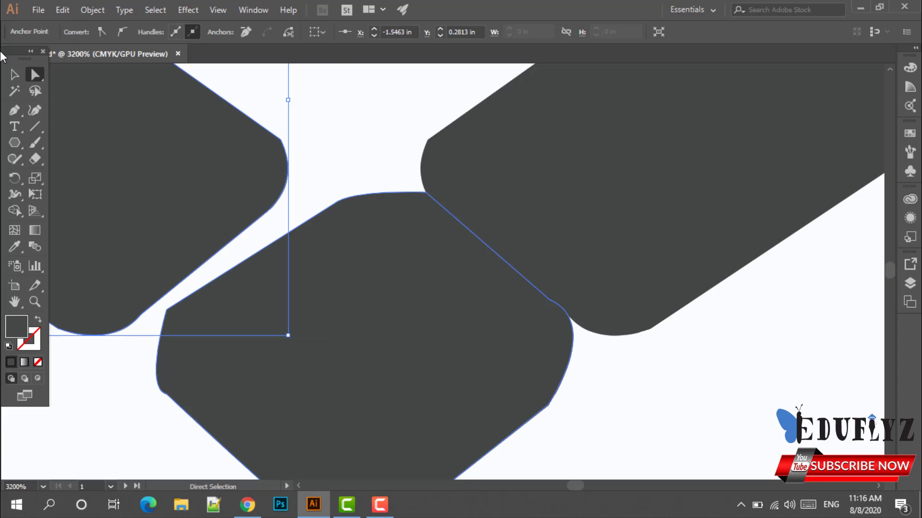
pyautogui.press('v')
pyautogui.click(109, 149)
pyautogui.moveTo(111, 151); pyautogui.dragTo(165, 164)
pyautogui.click(38, 76)
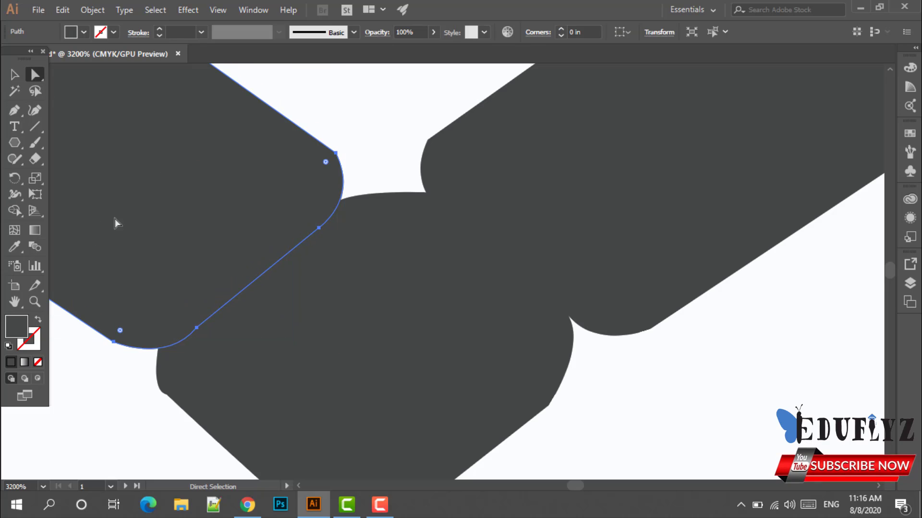
pyautogui.moveTo(196, 328); pyautogui.dragTo(189, 313)
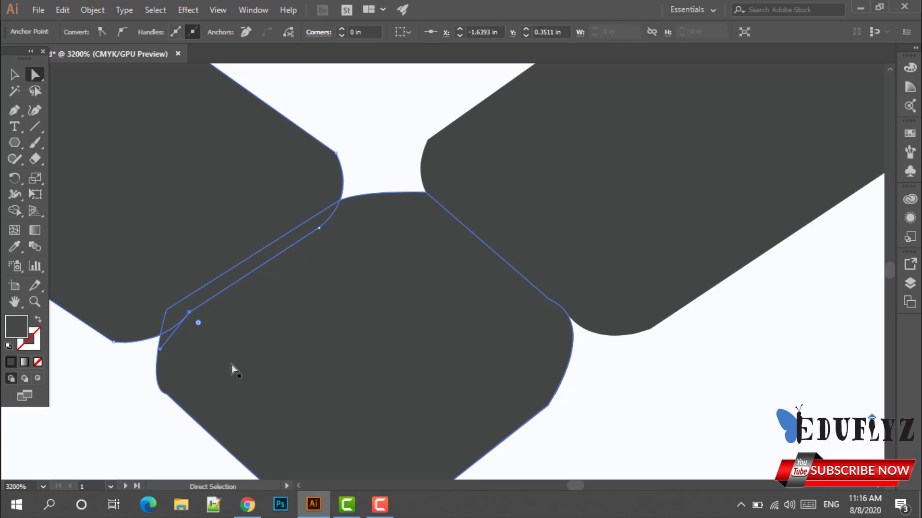
pyautogui.click(15, 74)
pyautogui.scroll(-1, 451, 276)
# Group the three reshaped shapes and move the logo onto the dark panel.
pyautogui.click(669, 366)
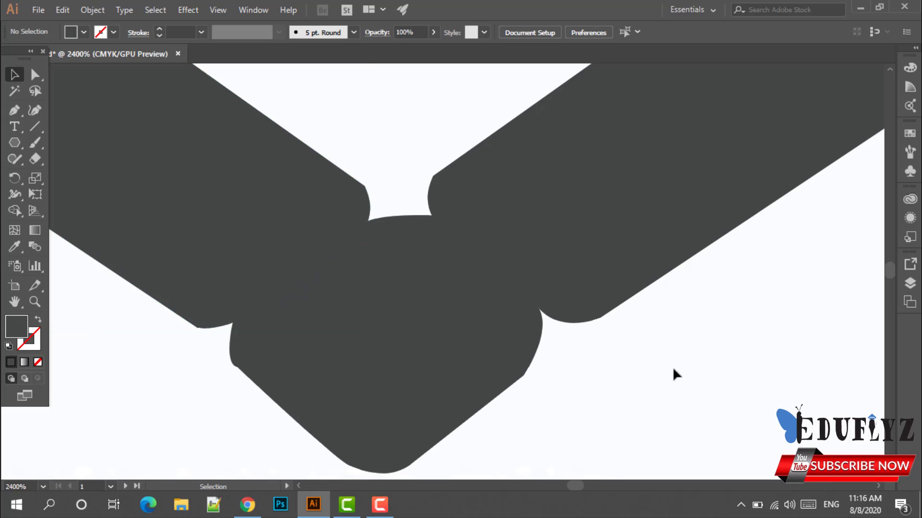
pyautogui.scroll(-3, 667, 364)
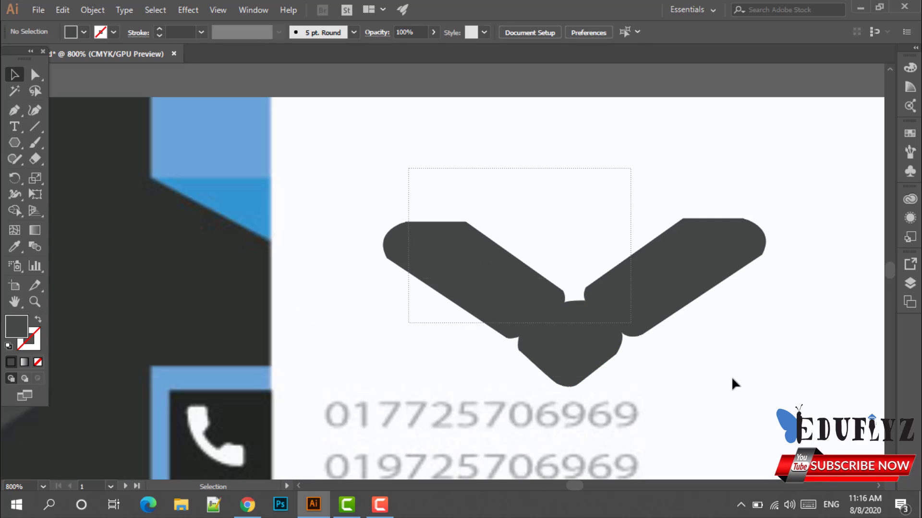
pyautogui.moveTo(732, 378); pyautogui.dragTo(731, 376)
pyautogui.hotkey('ctrl', 'g')
pyautogui.click(716, 385)
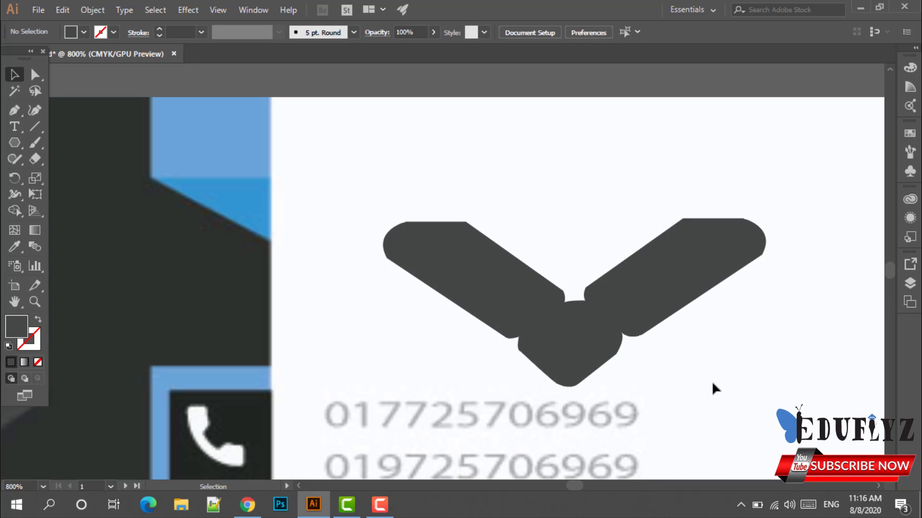
pyautogui.scroll(-1, 683, 367)
pyautogui.scroll(-1, 680, 364)
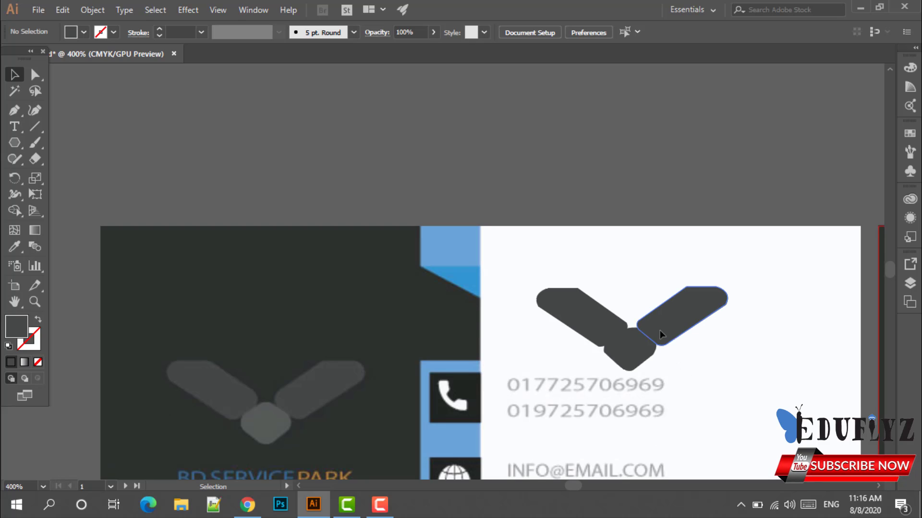
pyautogui.moveTo(660, 331); pyautogui.dragTo(329, 291)
pyautogui.click(471, 342)
# Ungroup the new logo and give its diamond the lower logo's lighter grey.
pyautogui.scroll(2, 278, 364)
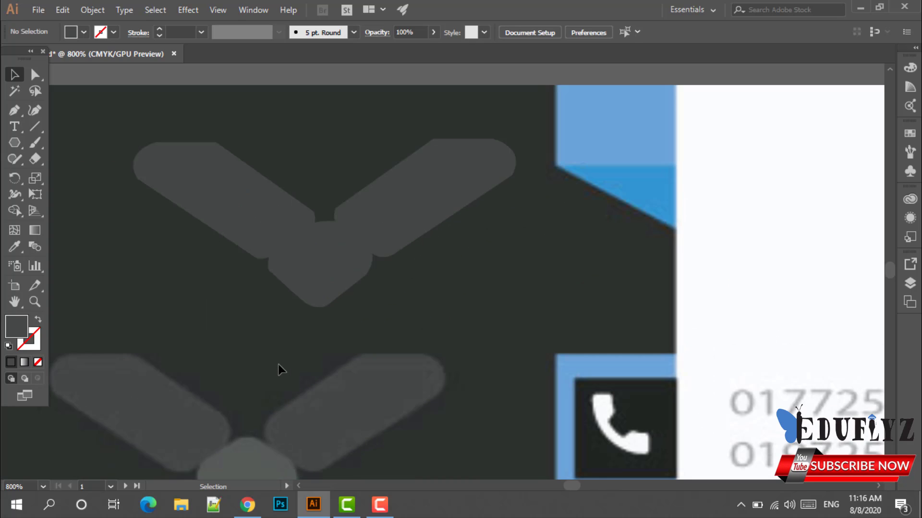
pyautogui.scroll(-1, 278, 365)
pyautogui.click(317, 251)
pyautogui.rightClick(318, 251)
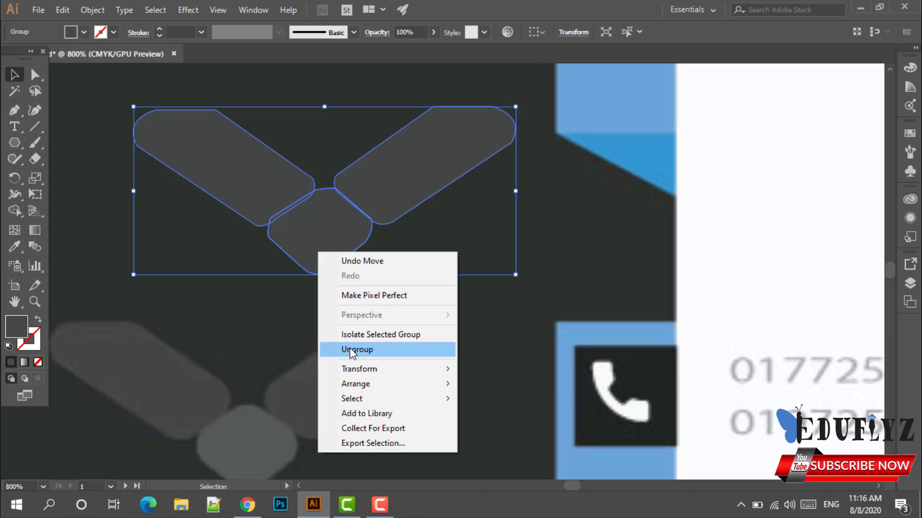
pyautogui.click(350, 349)
pyautogui.click(290, 325)
pyautogui.click(322, 255)
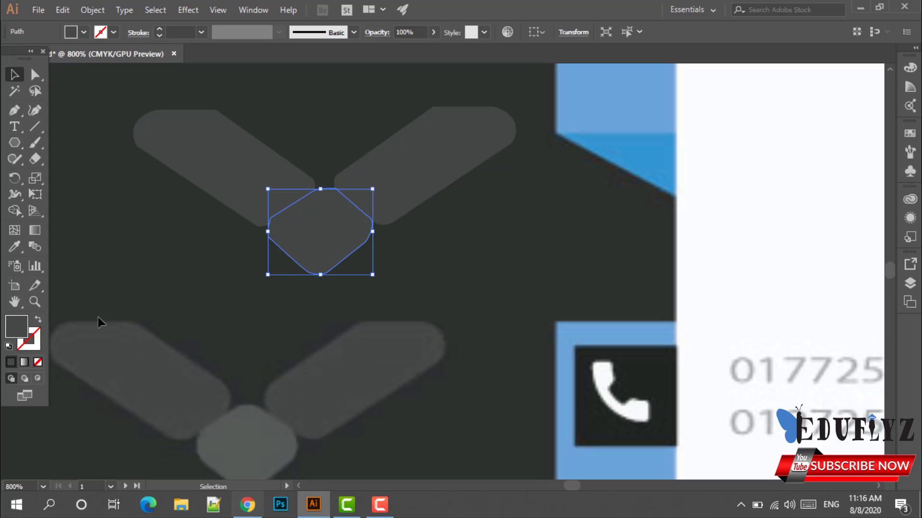
pyautogui.click(14, 247)
pyautogui.click(256, 432)
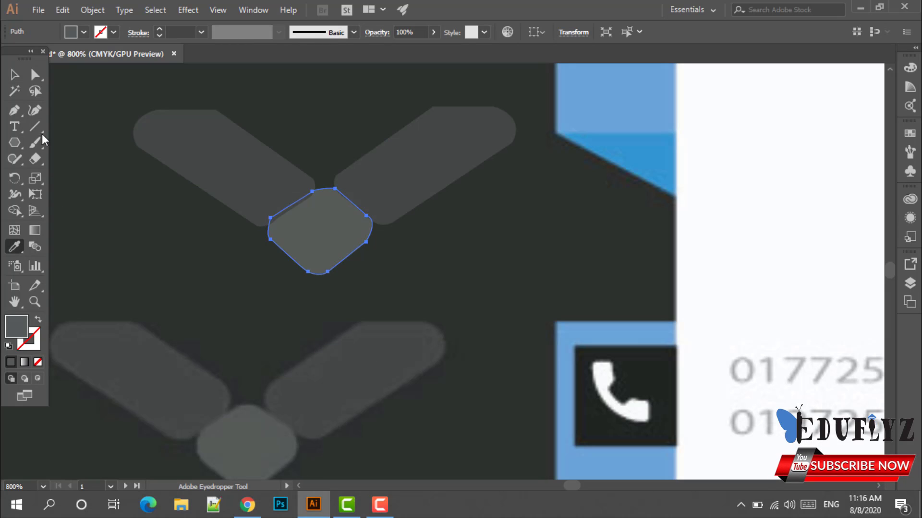
# Regroup the new logo's three shapes with Ctrl+G.
pyautogui.click(15, 74)
pyautogui.scroll(-2, 119, 197)
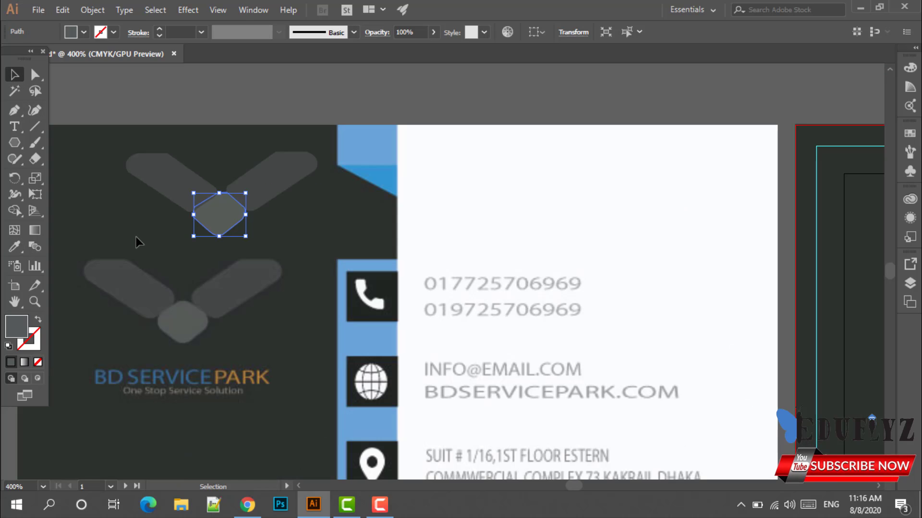
pyautogui.click(136, 237)
pyautogui.moveTo(273, 244); pyautogui.dragTo(274, 246)
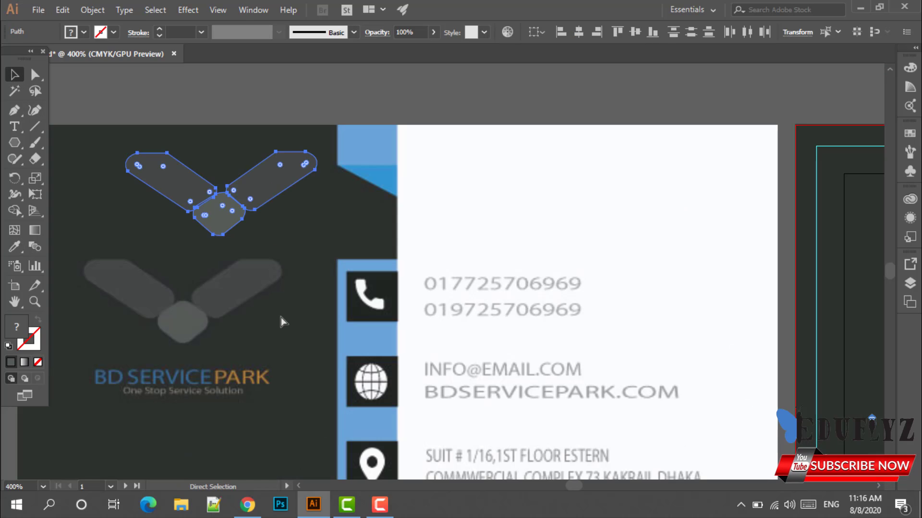
pyautogui.hotkey('ctrl', 'g')
pyautogui.click(254, 399)
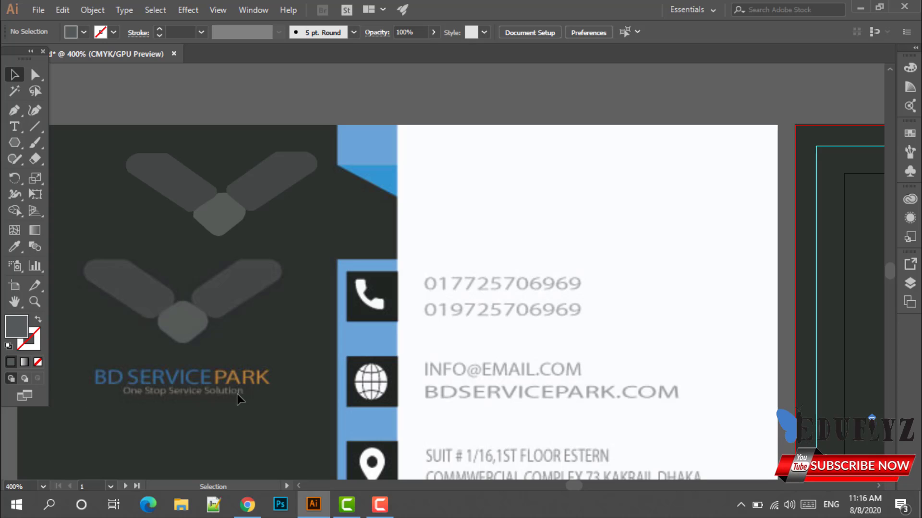
# Type the text 'BD SERVICE PARK' over the wordmark area.
pyautogui.scroll(1, 226, 384)
pyautogui.moveTo(220, 362); pyautogui.dragTo(375, 350)
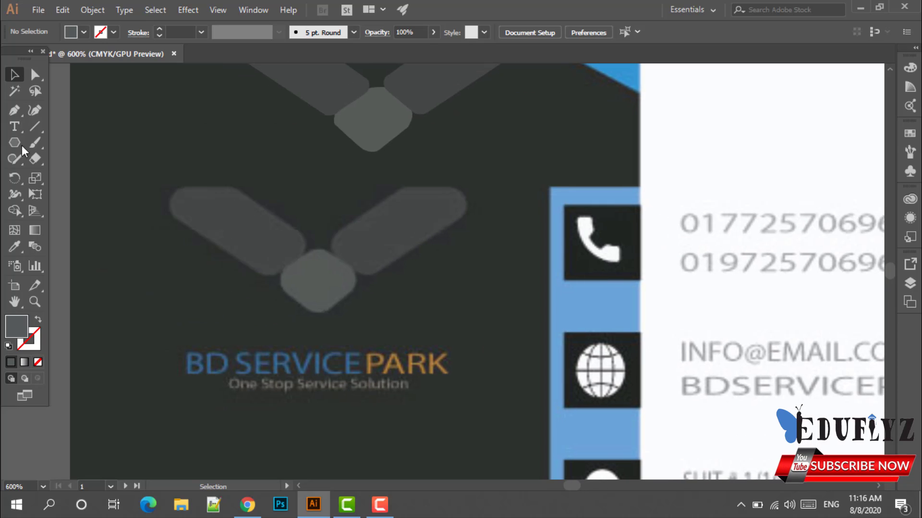
pyautogui.click(14, 126)
pyautogui.click(190, 365)
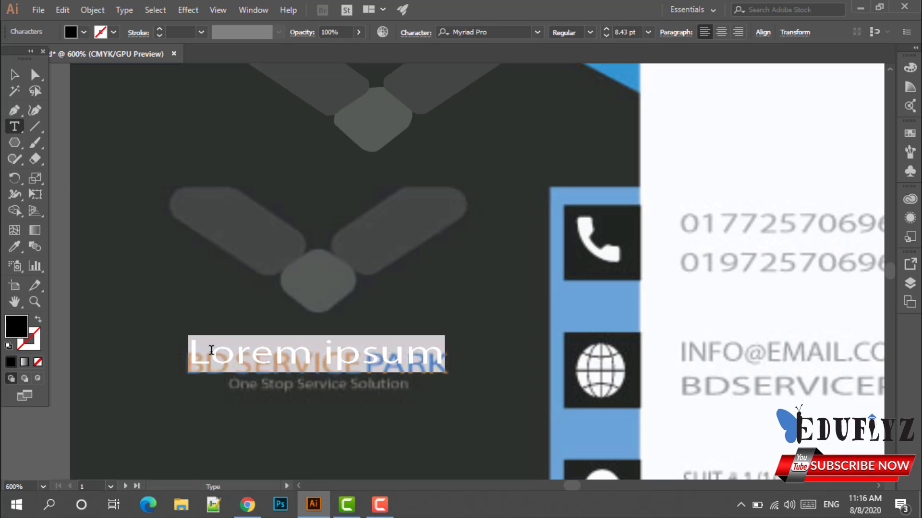
pyautogui.press('BackSpace')
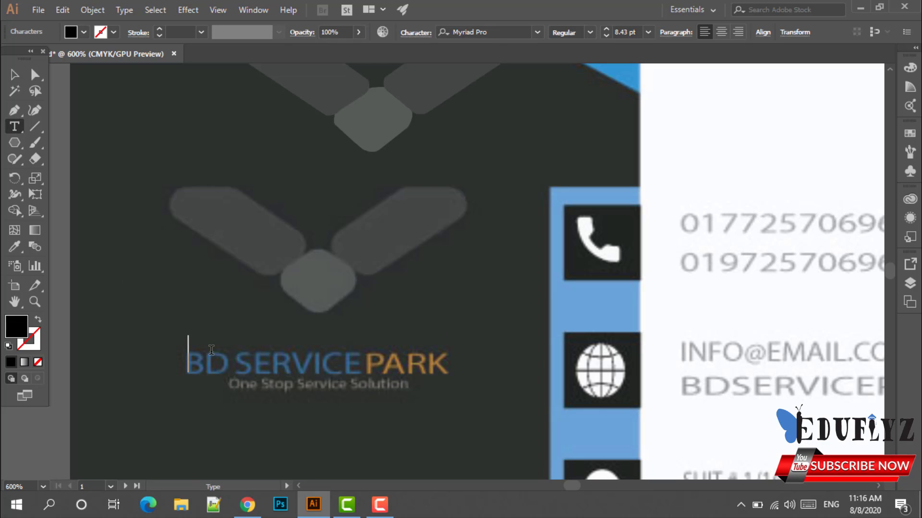
pyautogui.write('bd')
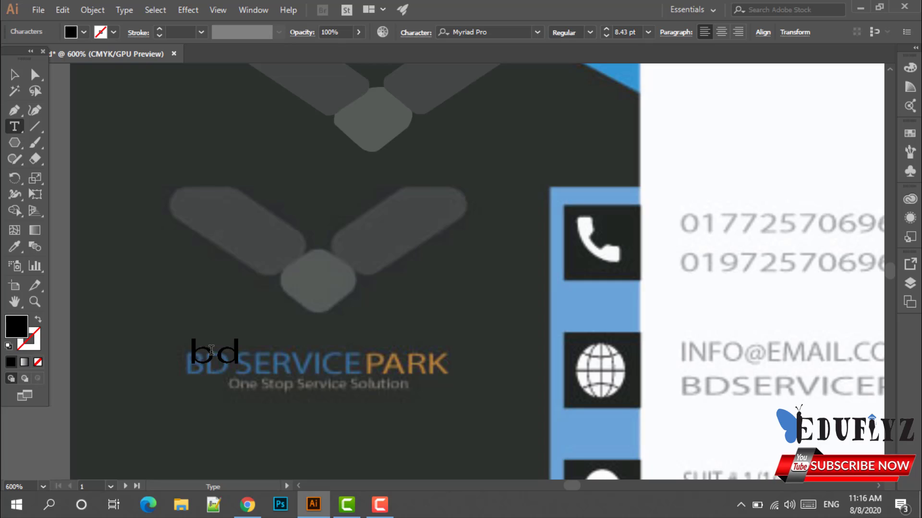
pyautogui.press('BackSpace')
pyautogui.press('BackSpace')
pyautogui.write('B')
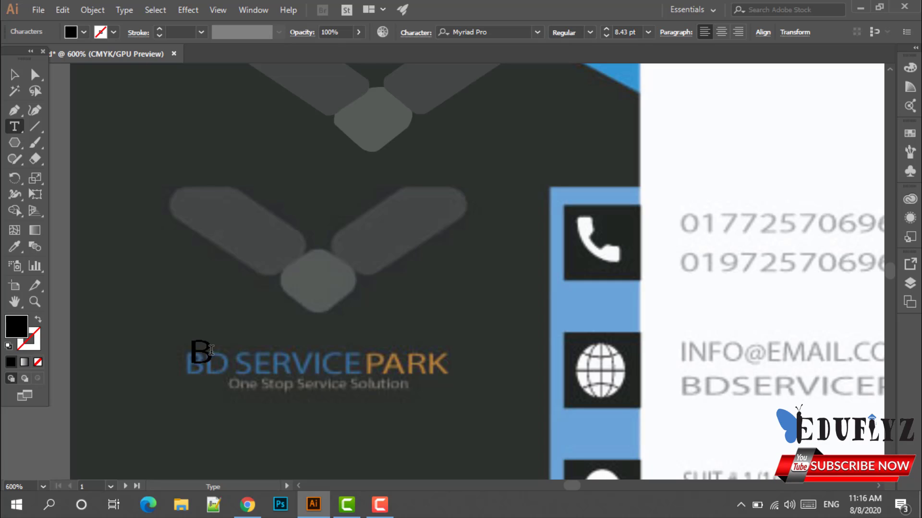
pyautogui.write('D')
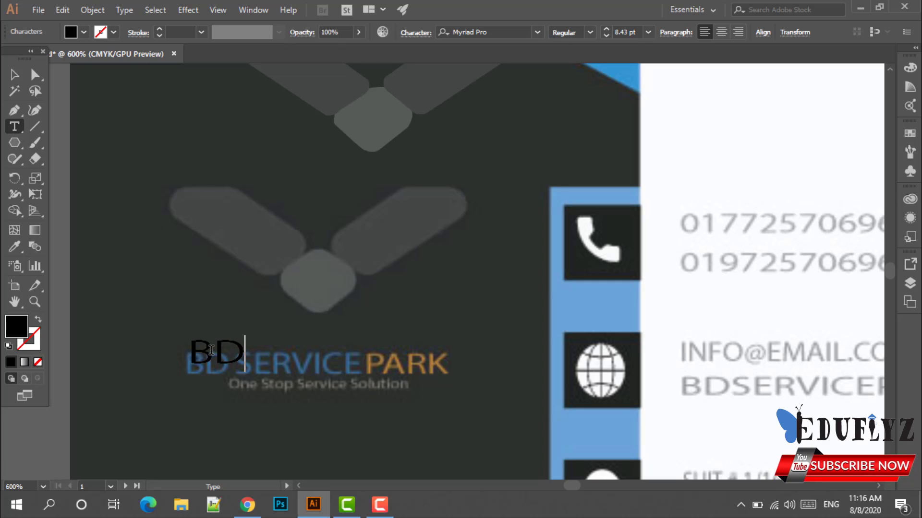
pyautogui.write(' SERVI')
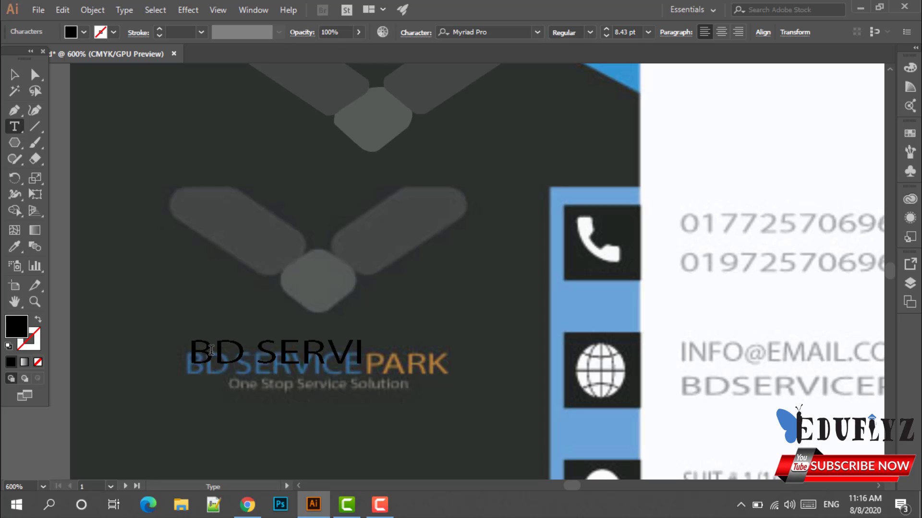
pyautogui.write('CE PARK')
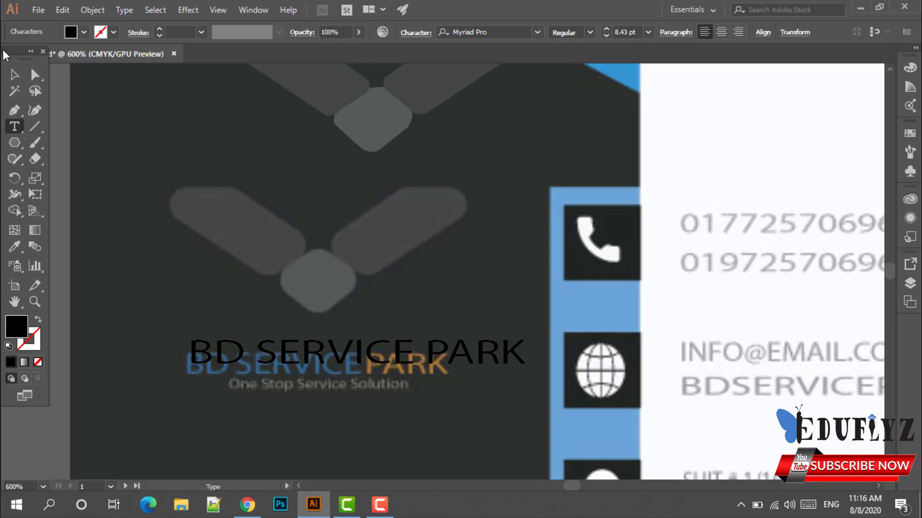
pyautogui.click(14, 74)
# Scale the text to the wordmark's width, place it above, and select 'BD SERVICE'.
pyautogui.moveTo(259, 367)
pyautogui.mouseDown()
pyautogui.moveTo(225, 380)
pyautogui.moveTo(250, 377)
pyautogui.mouseUp()
pyautogui.moveTo(517, 365); pyautogui.dragTo(447, 350)
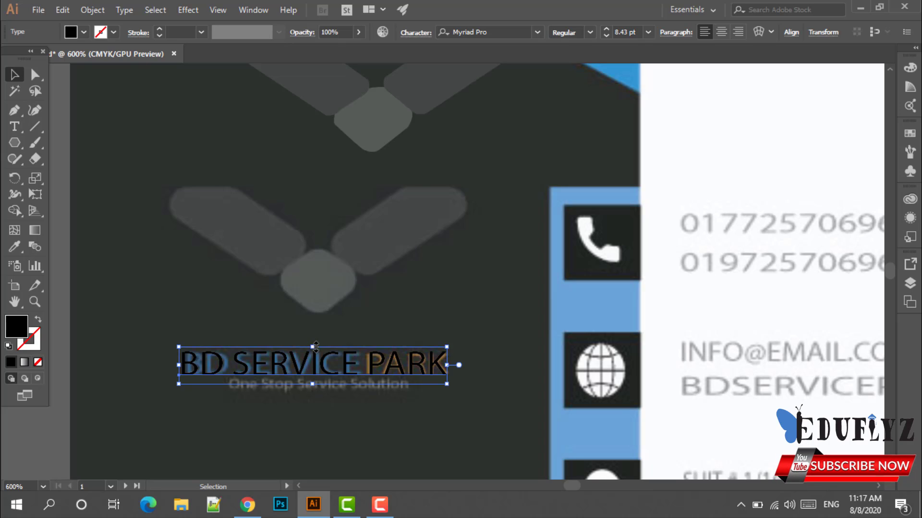
pyautogui.moveTo(316, 347); pyautogui.dragTo(315, 345)
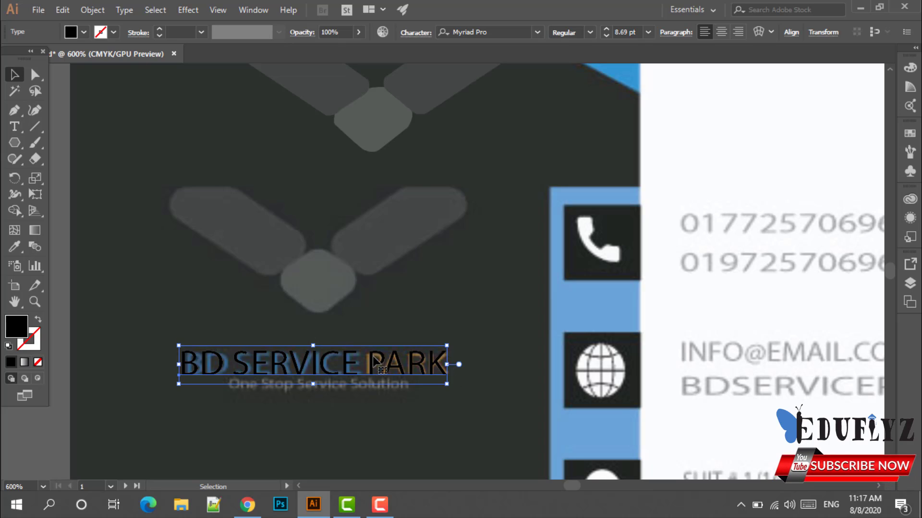
pyautogui.moveTo(376, 363); pyautogui.dragTo(474, 316)
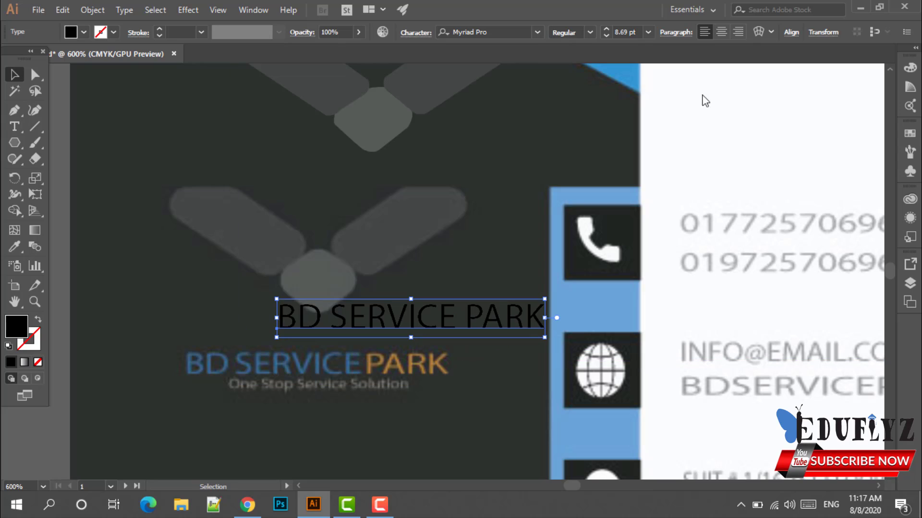
pyautogui.click(14, 126)
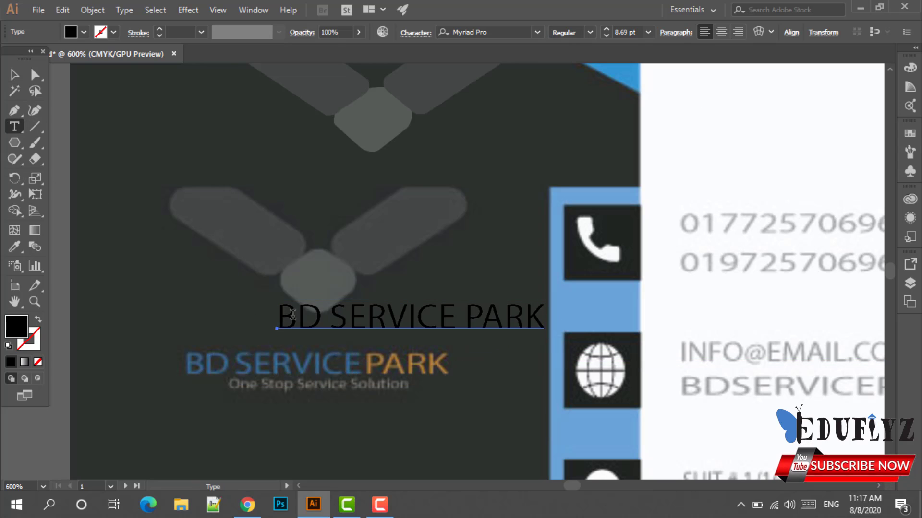
pyautogui.moveTo(283, 316); pyautogui.dragTo(456, 316)
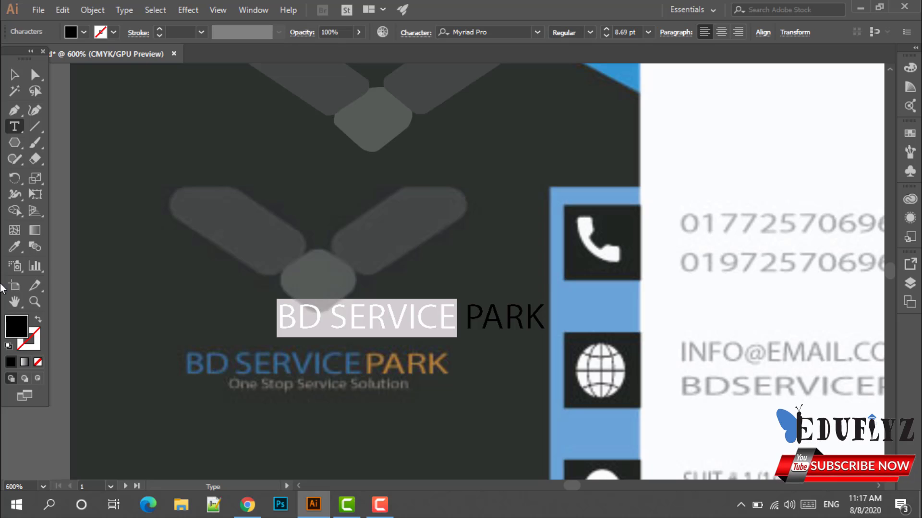
# Colour 'BD SERVICE' with the reference wordmark's blue.
pyautogui.click(15, 248)
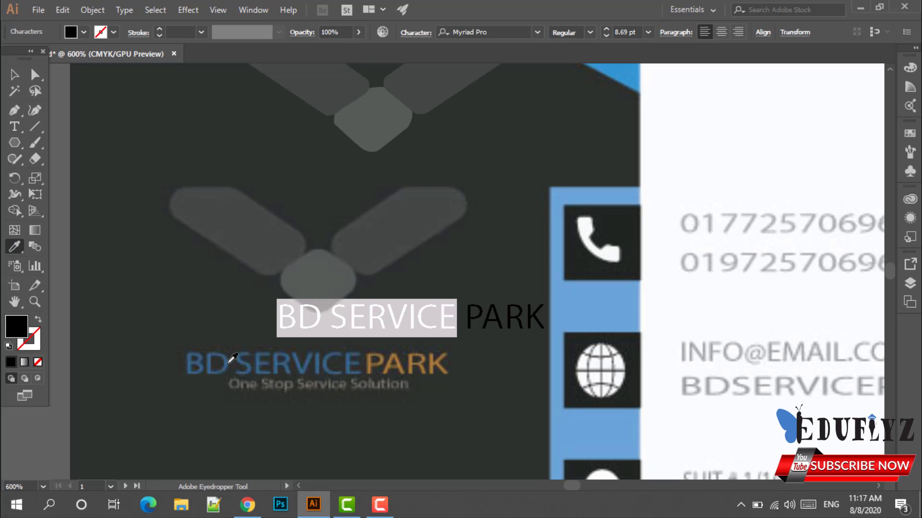
pyautogui.scroll(3, 202, 363)
pyautogui.click(179, 366)
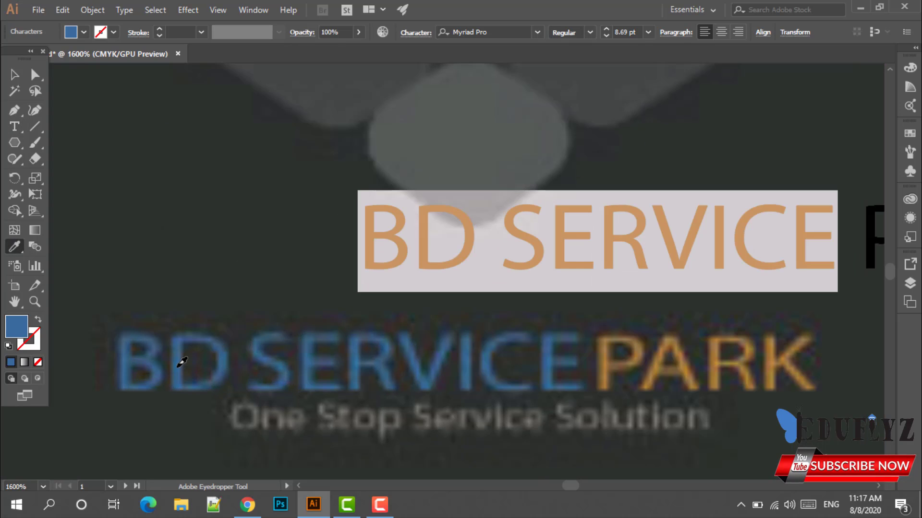
pyautogui.scroll(-2, 181, 361)
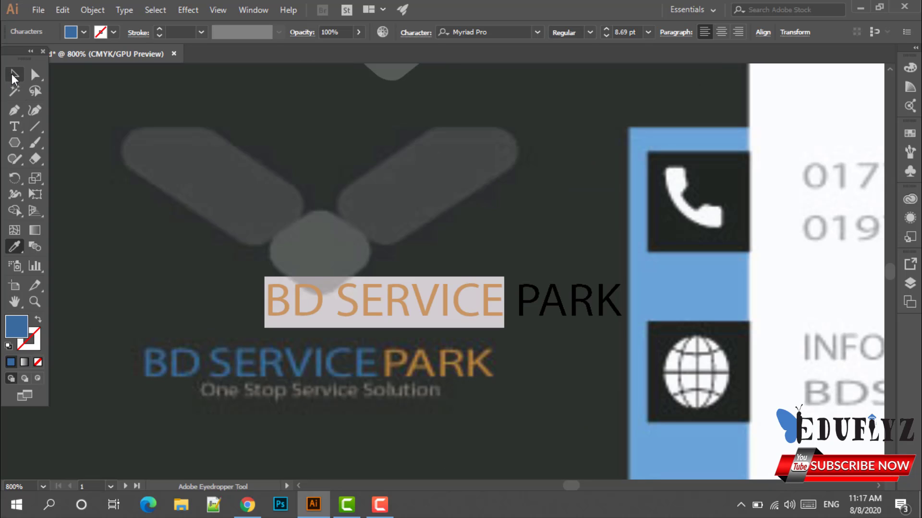
pyautogui.click(14, 74)
pyautogui.click(213, 276)
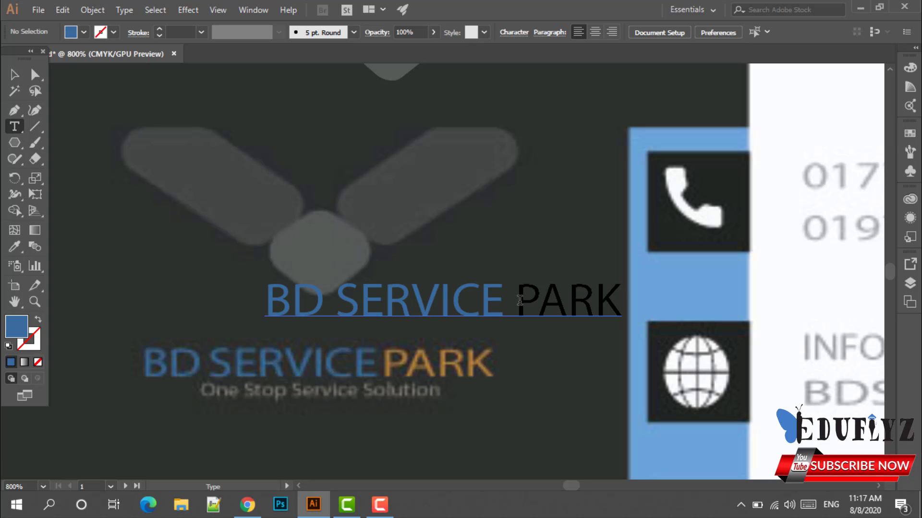
# Colour 'PARK' with the reference wordmark's orange.
pyautogui.moveTo(527, 300); pyautogui.dragTo(622, 301)
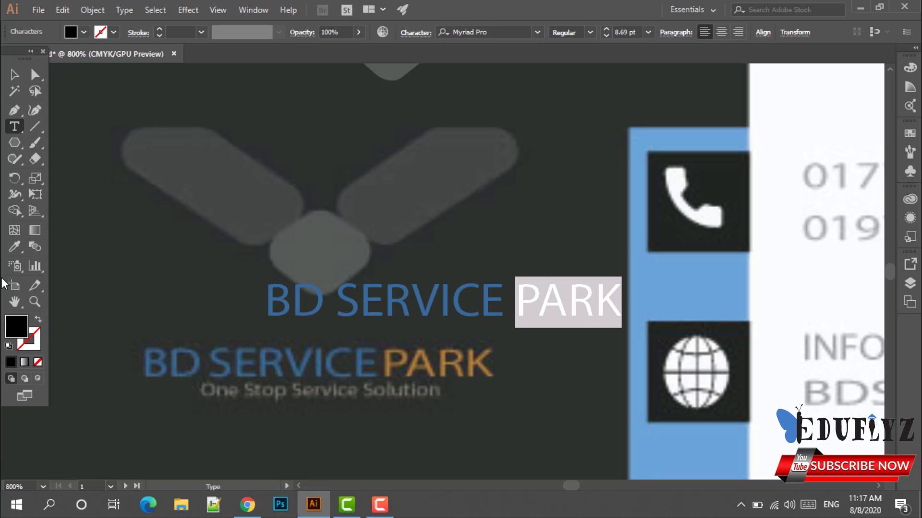
pyautogui.click(14, 247)
pyautogui.scroll(3, 398, 387)
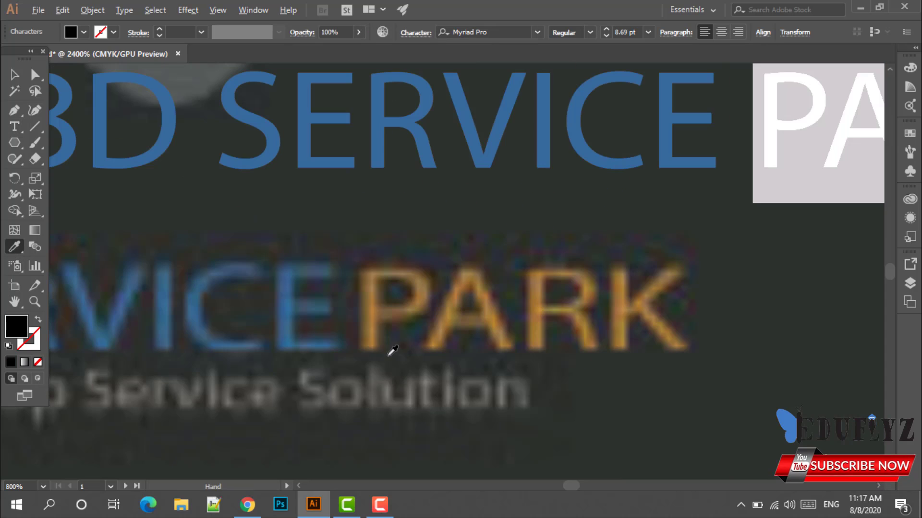
pyautogui.click(377, 315)
pyautogui.scroll(-3, 374, 319)
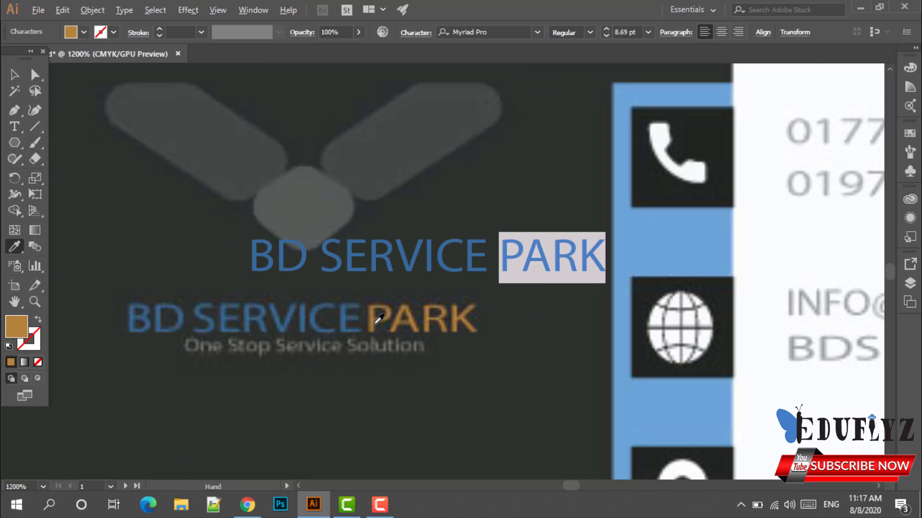
# Move the recoloured text line onto the original wordmark.
pyautogui.click(14, 75)
pyautogui.moveTo(316, 262); pyautogui.dragTo(199, 321)
pyautogui.click(301, 383)
pyautogui.scroll(1, 283, 369)
pyautogui.scroll(4, 280, 370)
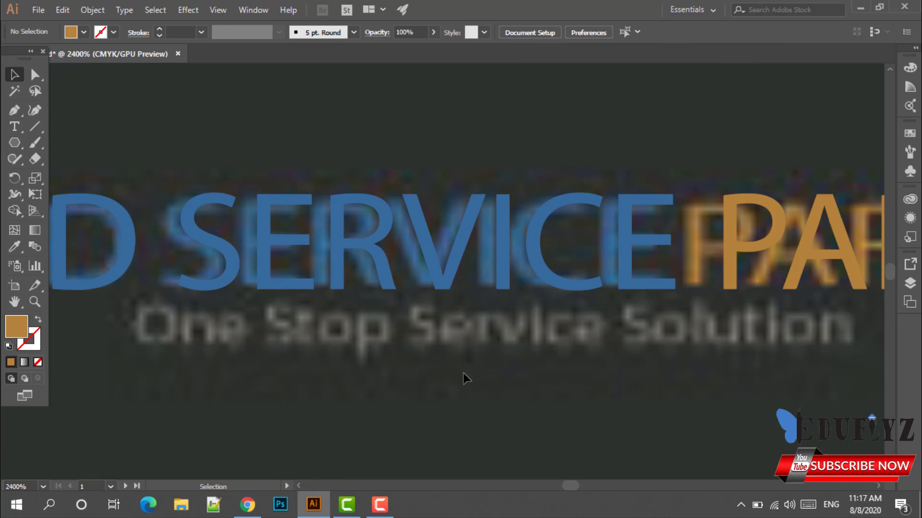
# Add a new text line over the tagline area that reads 'one stop service solution'.
pyautogui.click(15, 127)
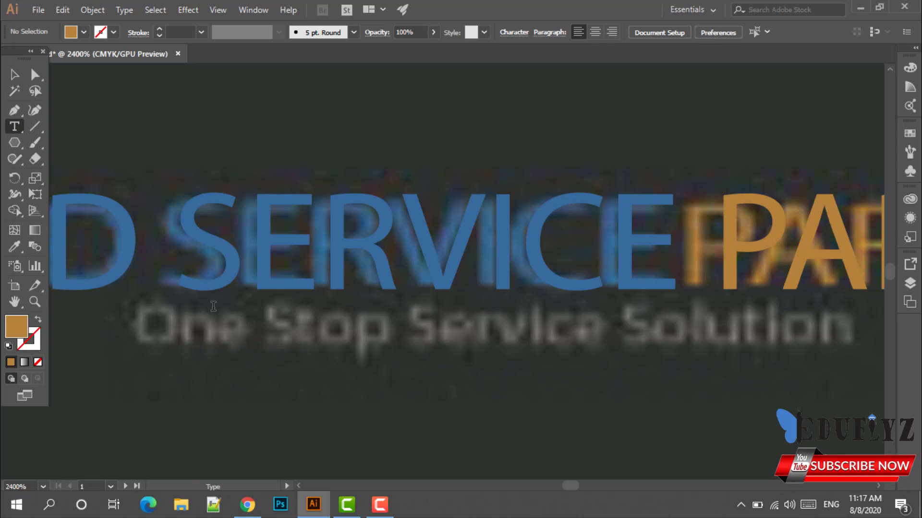
pyautogui.click(158, 336)
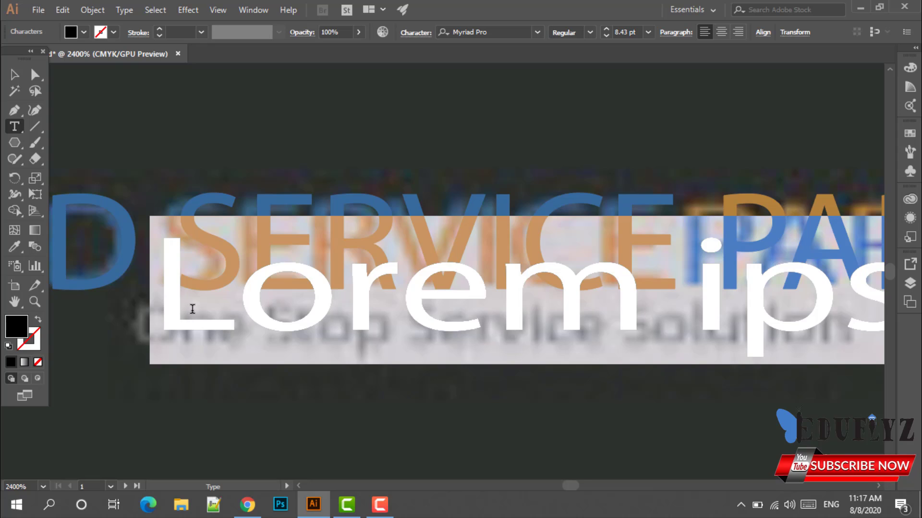
pyautogui.press('BackSpace')
pyautogui.write('ON')
pyautogui.press('BackSpace')
pyautogui.press('BackSpace')
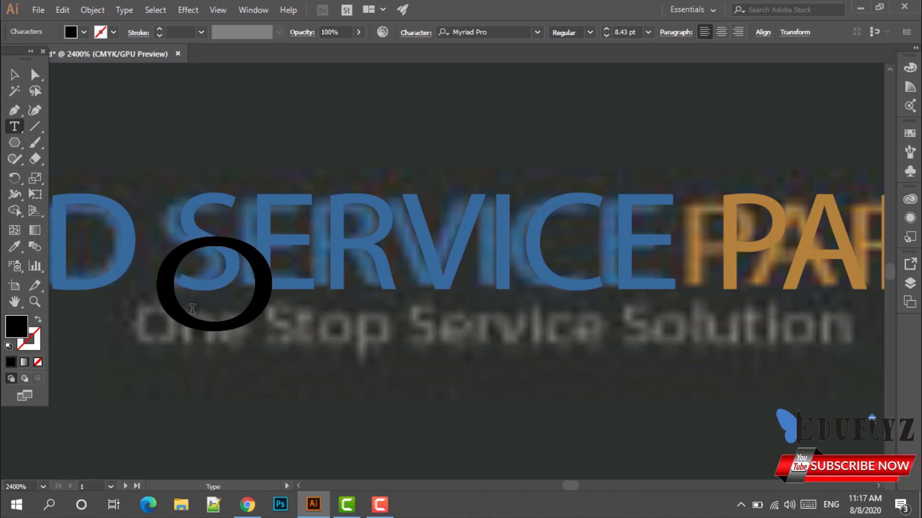
pyautogui.write('onr')
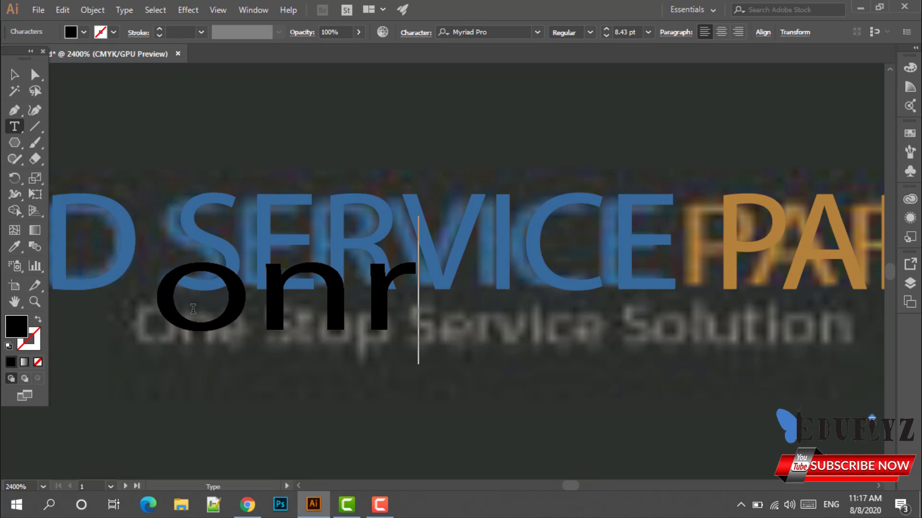
pyautogui.press('BackSpace')
pyautogui.write('e sto')
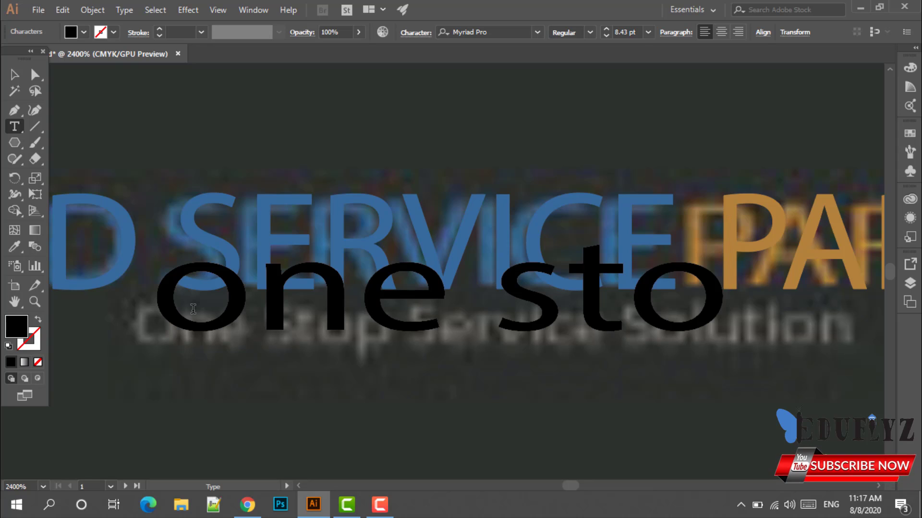
pyautogui.write('p se')
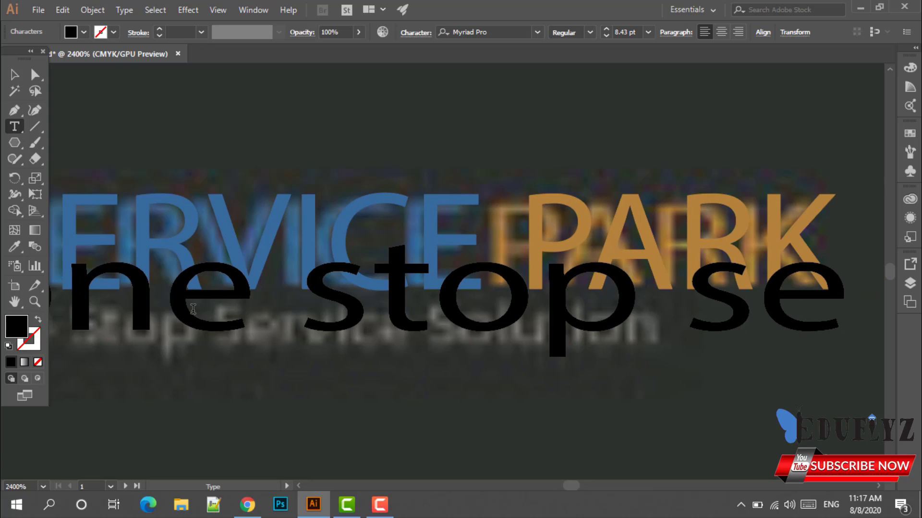
pyautogui.write('rvice s')
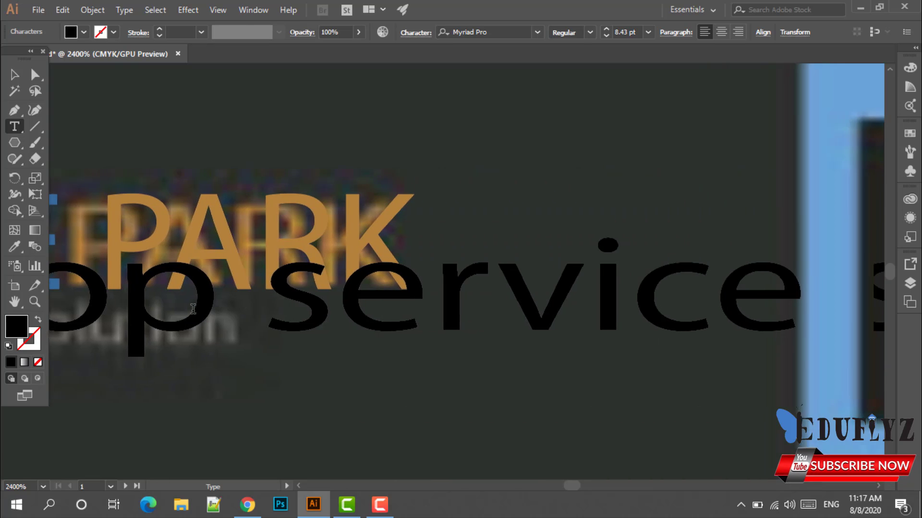
pyautogui.write('olution')
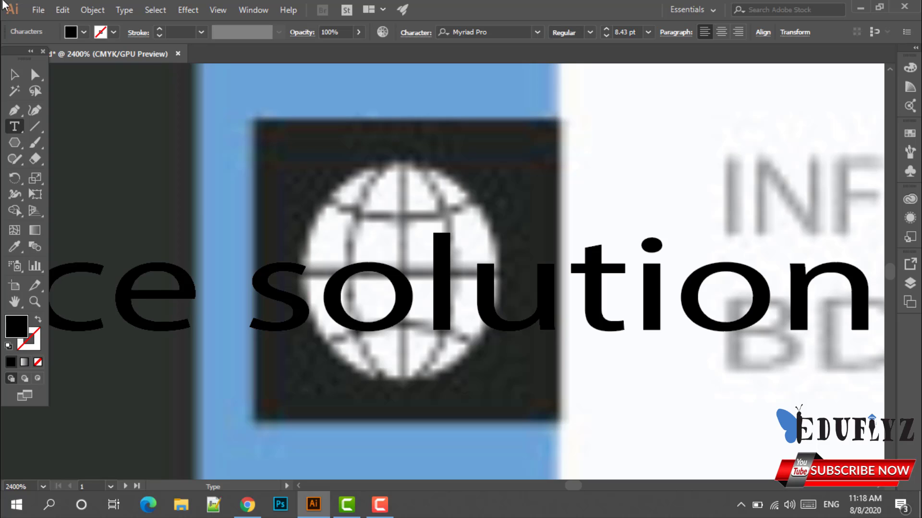
# Move the tagline text left and squeeze it to fit under the wordmark.
pyautogui.click(14, 74)
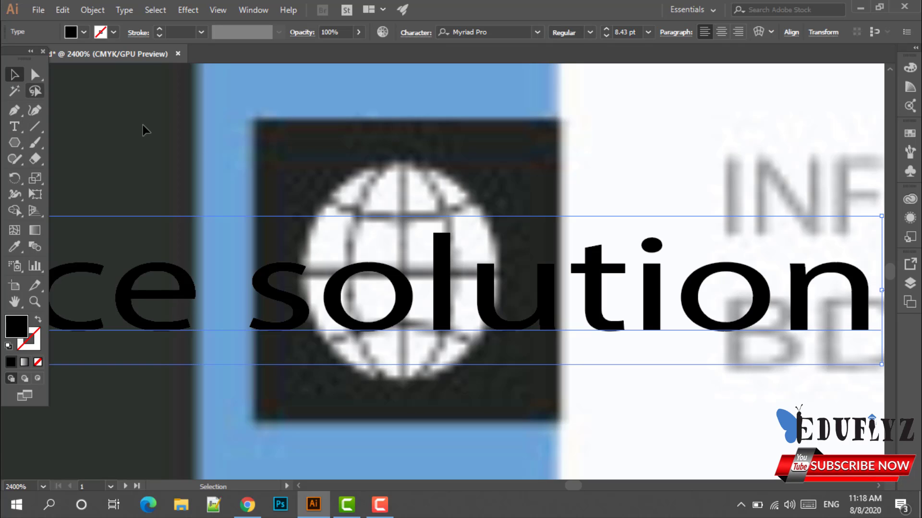
pyautogui.scroll(-3, 483, 219)
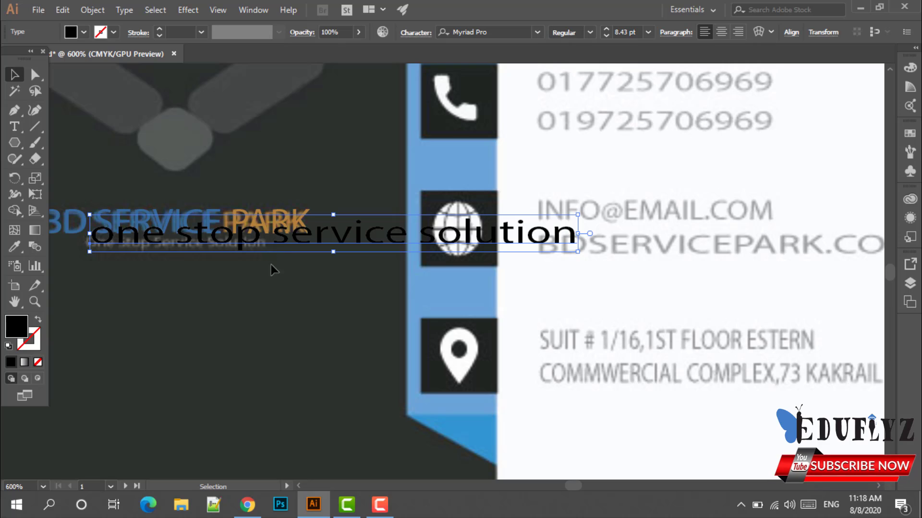
pyautogui.moveTo(264, 239); pyautogui.dragTo(247, 241)
pyautogui.click(243, 273)
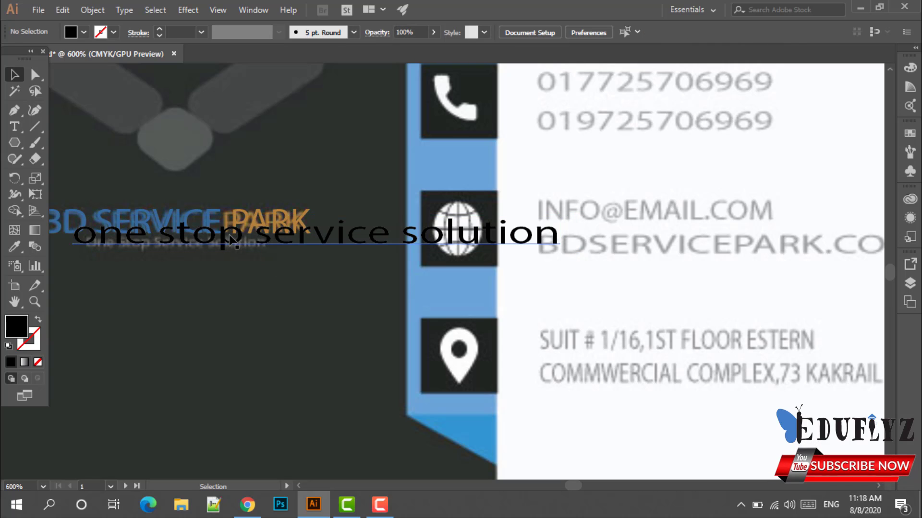
pyautogui.click(230, 235)
pyautogui.press('t')
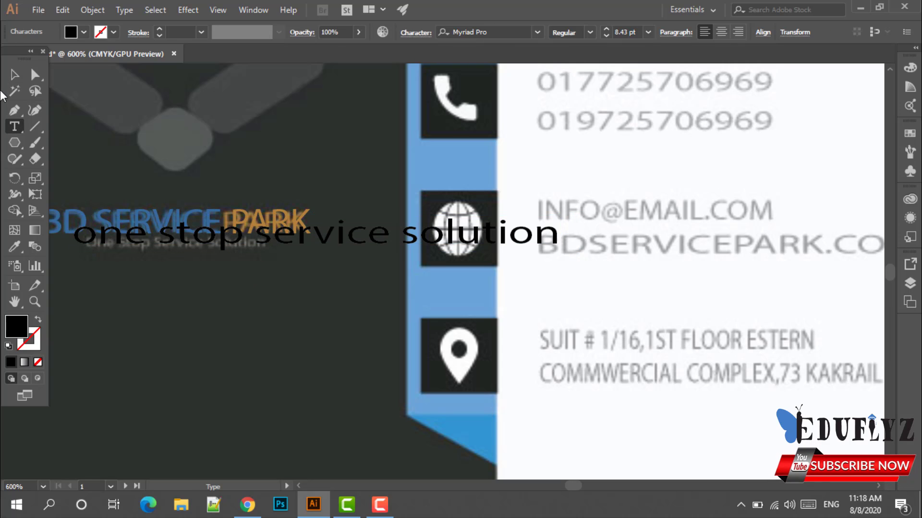
pyautogui.click(14, 74)
pyautogui.click(162, 234)
pyautogui.moveTo(162, 234)
pyautogui.mouseDown()
pyautogui.moveTo(153, 248)
pyautogui.moveTo(162, 243)
pyautogui.mouseUp()
pyautogui.moveTo(567, 244); pyautogui.dragTo(270, 244)
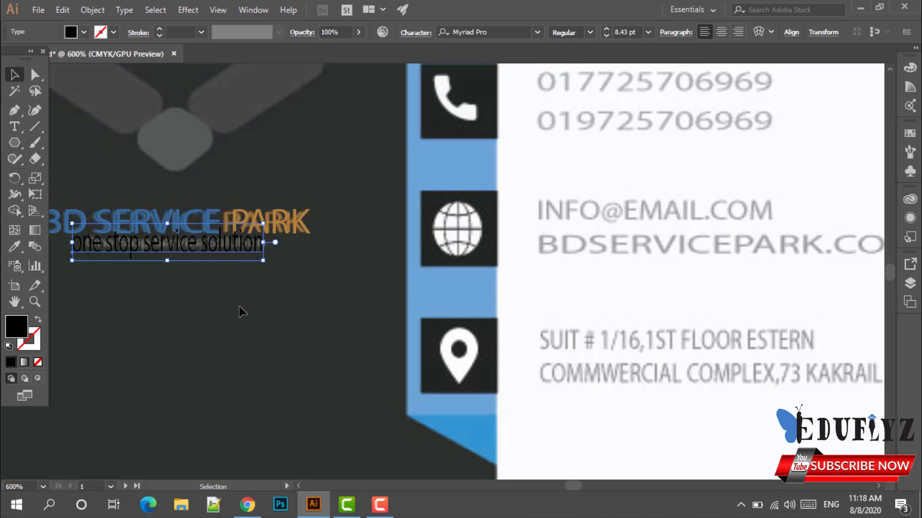
pyautogui.scroll(2, 239, 306)
pyautogui.moveTo(239, 307); pyautogui.dragTo(594, 481)
# Fine-tune the tagline's height, text box width and position below the reference subtitle.
pyautogui.moveTo(454, 320); pyautogui.dragTo(453, 329)
pyautogui.moveTo(454, 392); pyautogui.dragTo(456, 402)
pyautogui.click(462, 399)
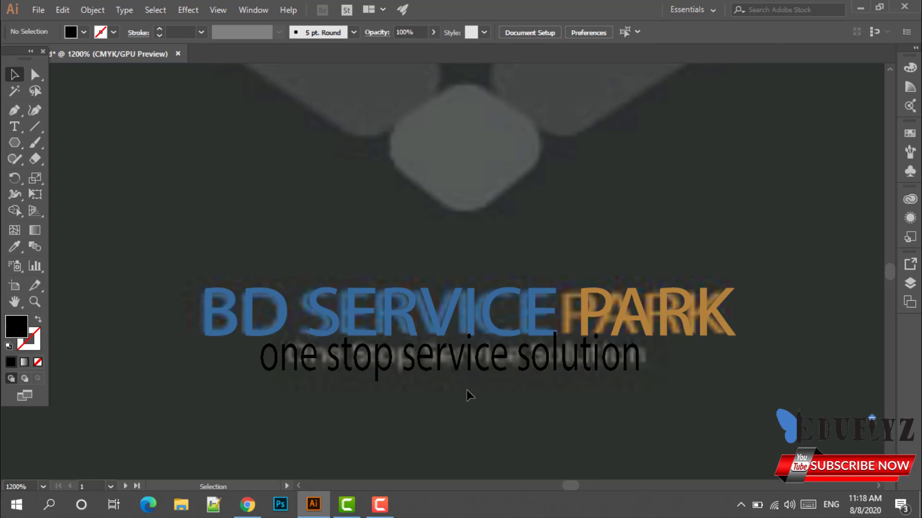
pyautogui.moveTo(384, 373); pyautogui.dragTo(400, 373)
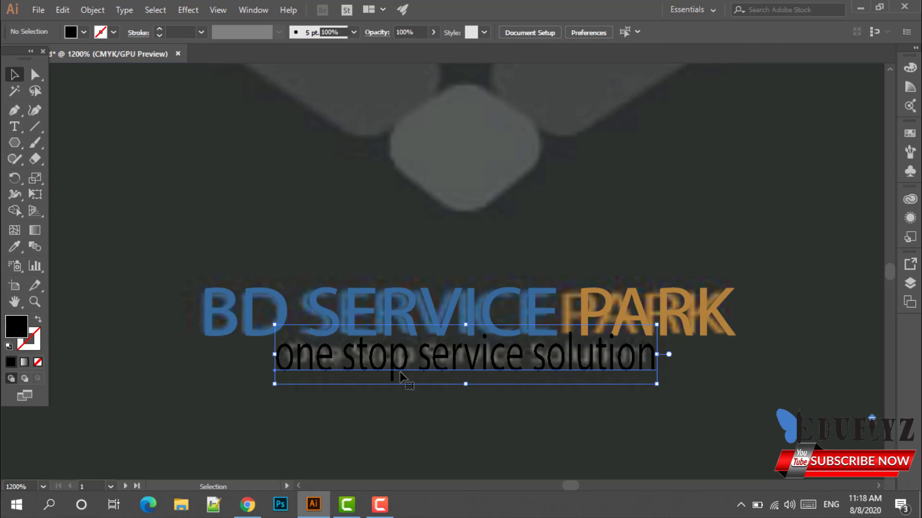
pyautogui.click(423, 413)
pyautogui.click(655, 357)
pyautogui.moveTo(657, 355); pyautogui.dragTo(642, 357)
pyautogui.click(584, 426)
pyautogui.scroll(-1, 567, 416)
pyautogui.moveTo(497, 381); pyautogui.dragTo(501, 427)
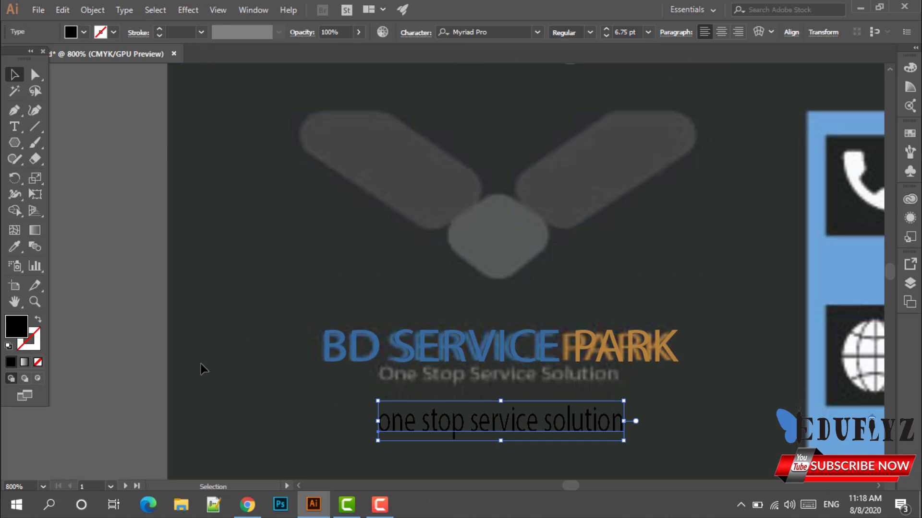
pyautogui.scroll(2, 481, 313)
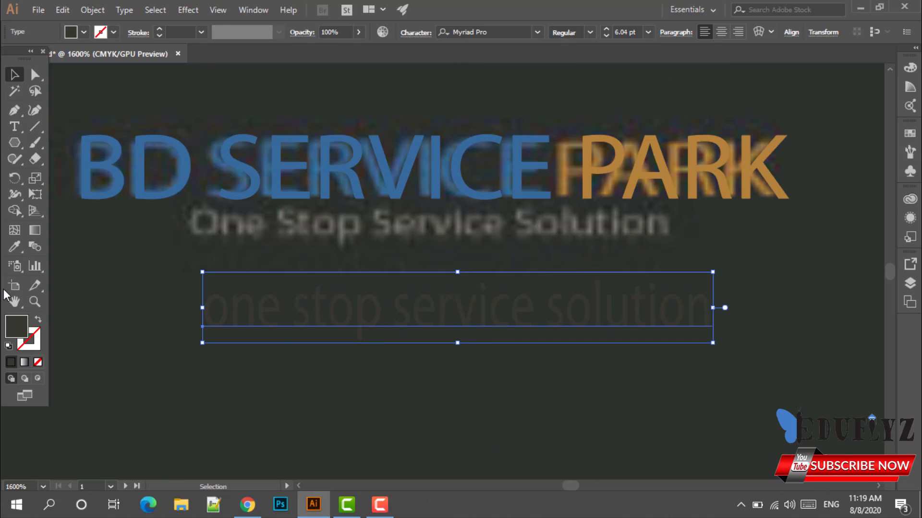
# Give the tagline the reference subtitle's grey with the Eyedropper and move it under BD SERVICE PARK.
pyautogui.click(14, 247)
pyautogui.scroll(3, 252, 312)
pyautogui.scroll(-2, 258, 243)
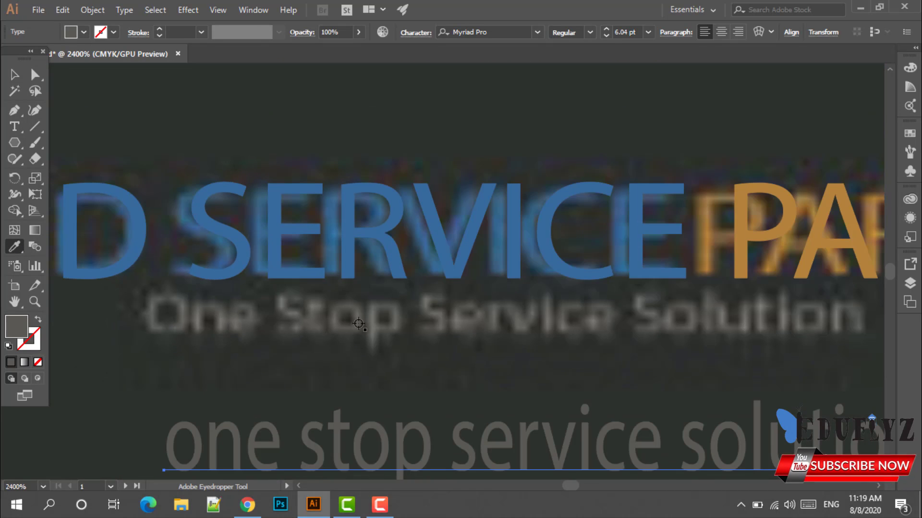
pyautogui.click(453, 319)
pyautogui.click(454, 320)
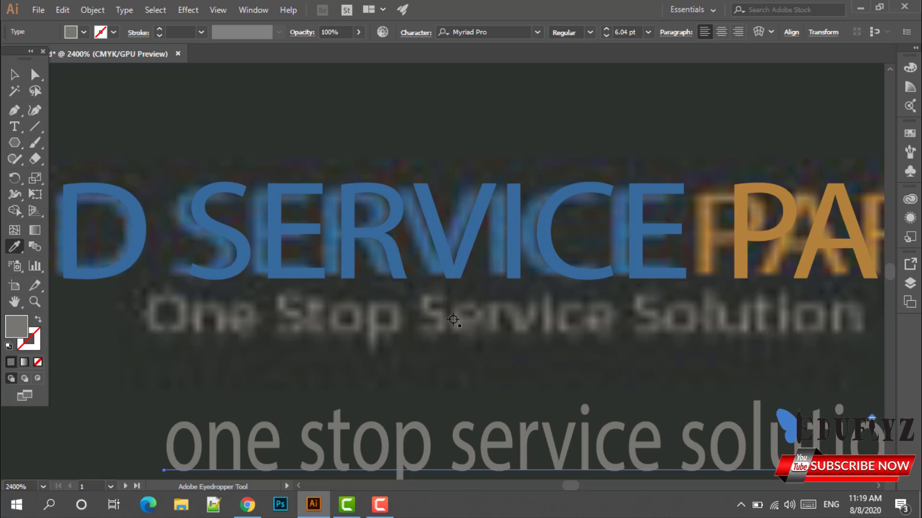
pyautogui.scroll(-3, 453, 319)
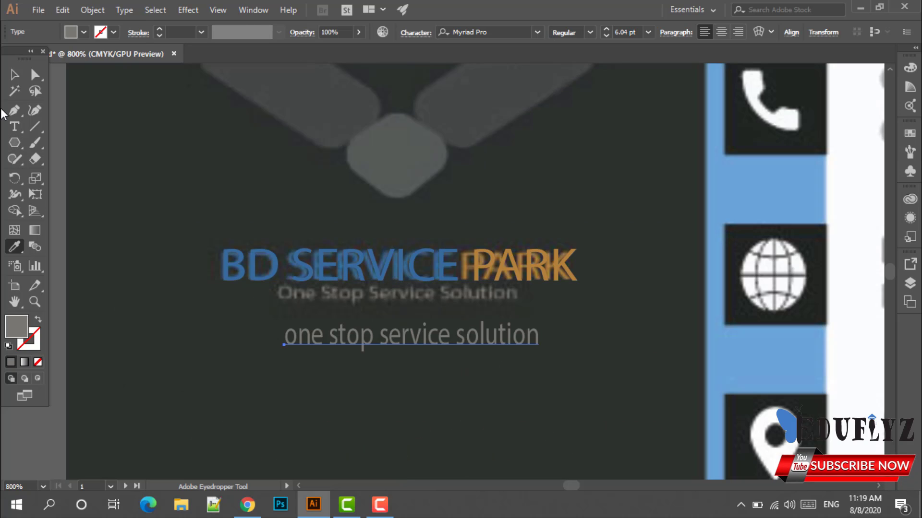
pyautogui.click(12, 74)
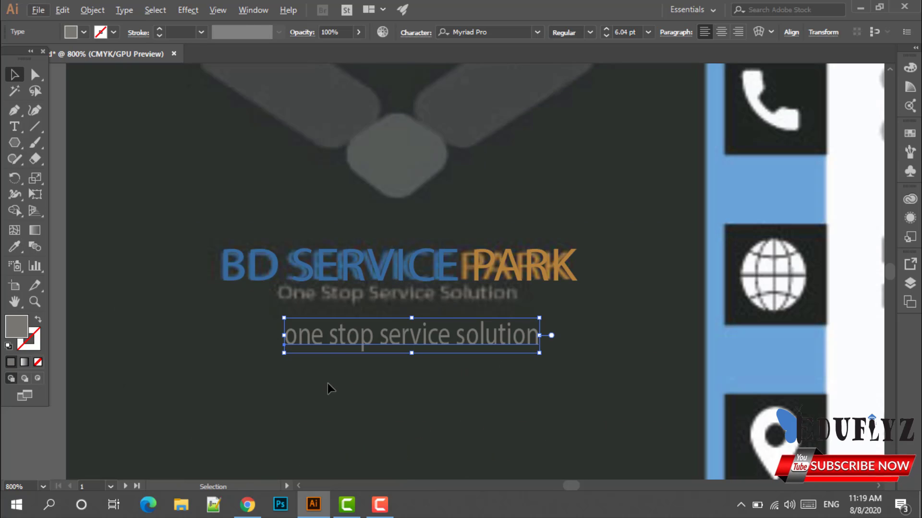
pyautogui.moveTo(329, 347); pyautogui.dragTo(318, 310)
# Move the top diamond down onto the traced logo.
pyautogui.click(349, 390)
pyautogui.scroll(3, 361, 380)
pyautogui.scroll(2, 386, 190)
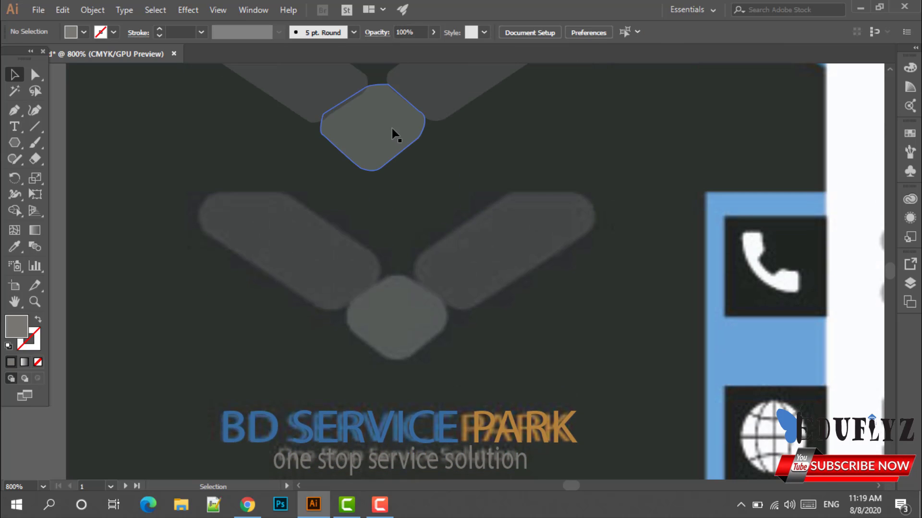
pyautogui.moveTo(393, 134); pyautogui.dragTo(414, 307)
# Select the logo, wordmark and tagline pieces and group them with Ctrl+G.
pyautogui.click(546, 345)
pyautogui.scroll(-1, 600, 349)
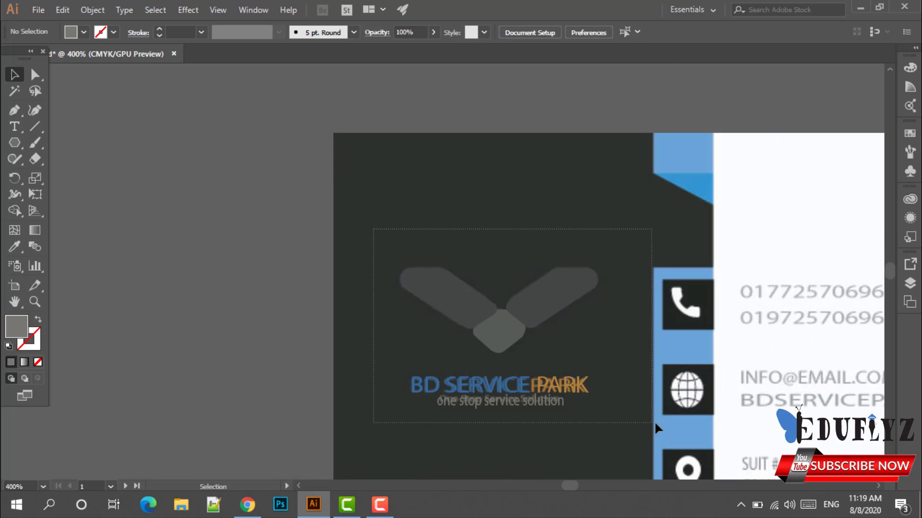
pyautogui.moveTo(654, 422); pyautogui.dragTo(657, 422)
pyautogui.hotkey('ctrl', 'g')
pyautogui.click(635, 442)
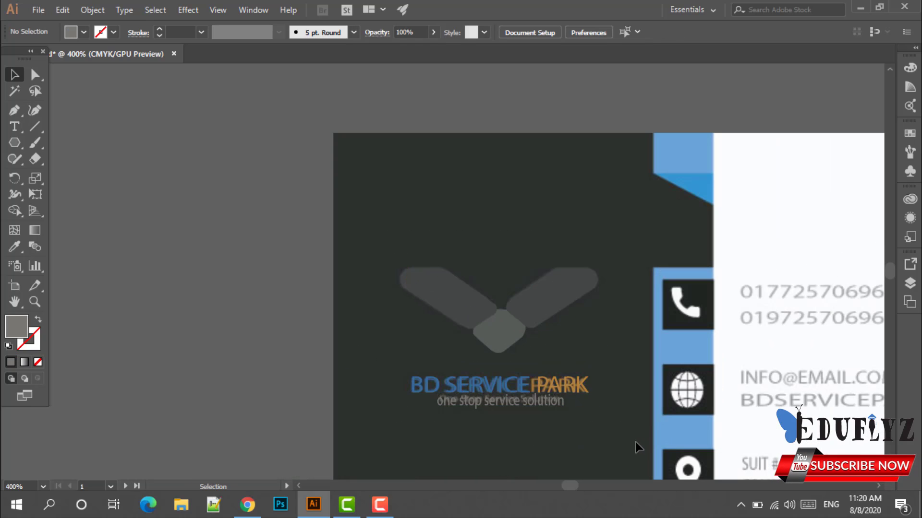
# Move the grouped logo onto the right-hand business card and compare it with the original.
pyautogui.scroll(-3, 635, 442)
pyautogui.moveTo(584, 434); pyautogui.dragTo(453, 395)
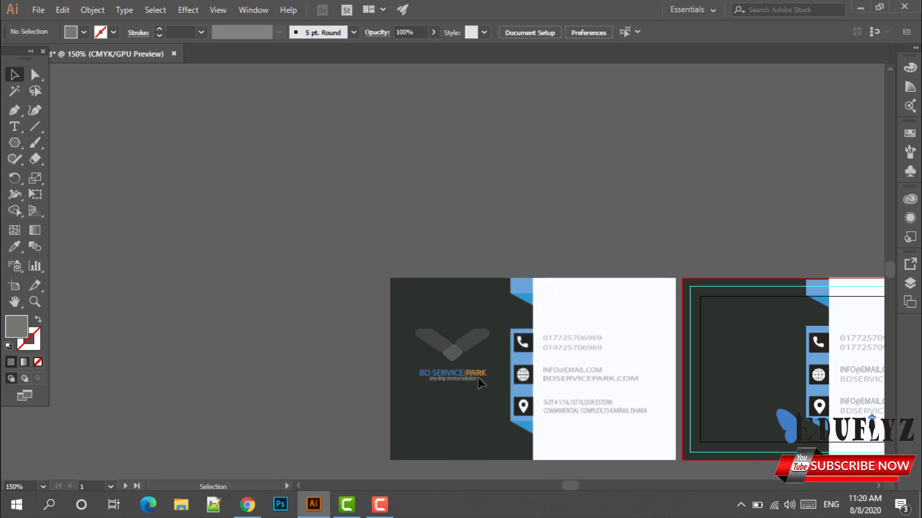
pyautogui.moveTo(475, 353); pyautogui.dragTo(770, 351)
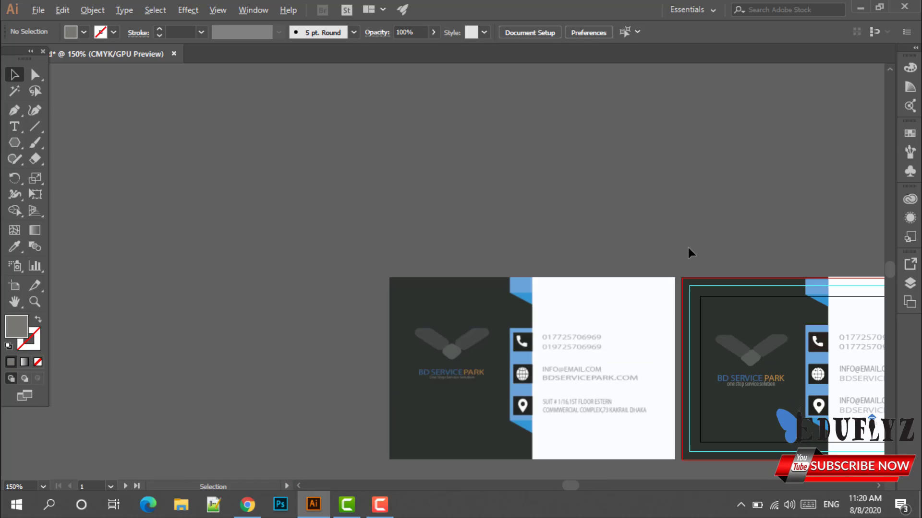
pyautogui.moveTo(662, 251); pyautogui.dragTo(478, 235)
pyautogui.scroll(2, 715, 338)
pyautogui.scroll(-1, 714, 339)
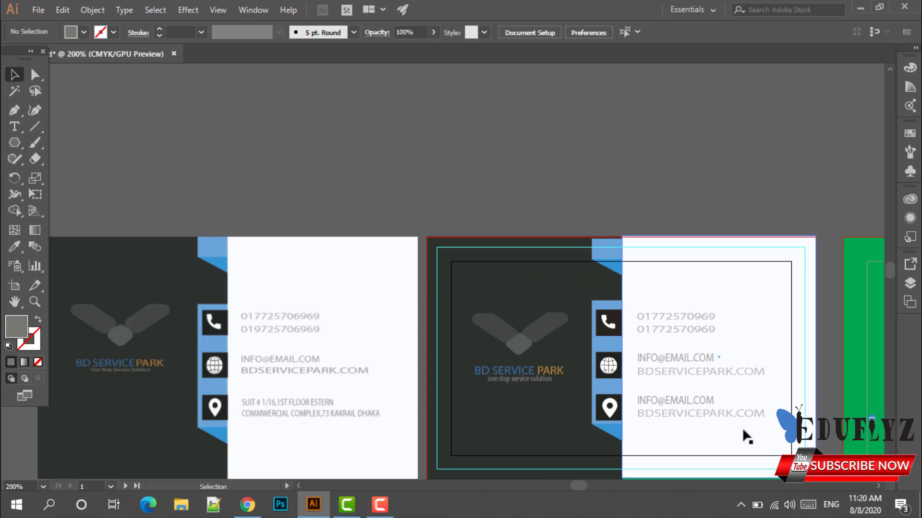
pyautogui.scroll(-1, 746, 434)
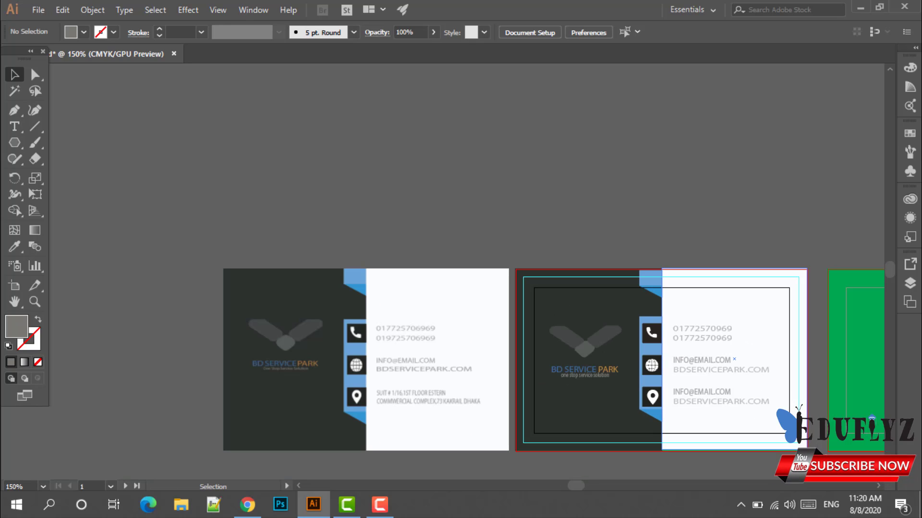
pyautogui.scroll(1, 758, 294)
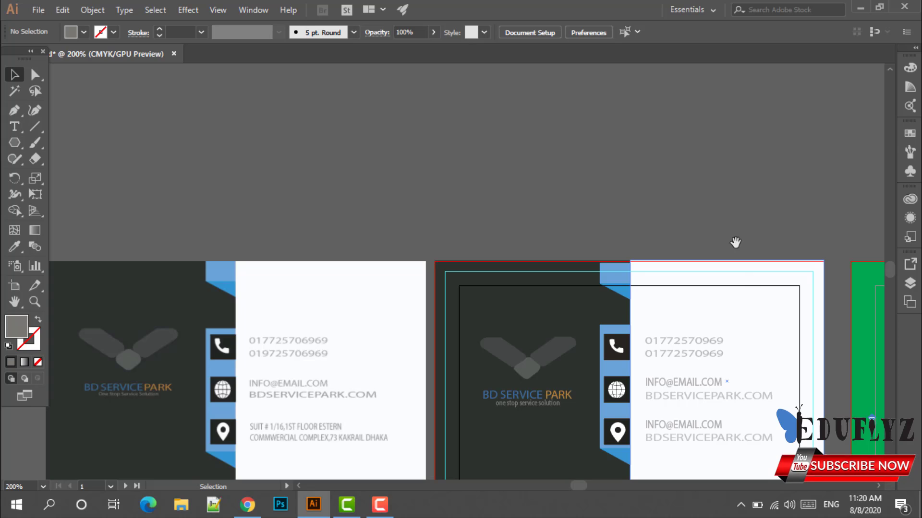
pyautogui.moveTo(735, 243); pyautogui.dragTo(635, 175)
pyautogui.scroll(-1, 654, 262)
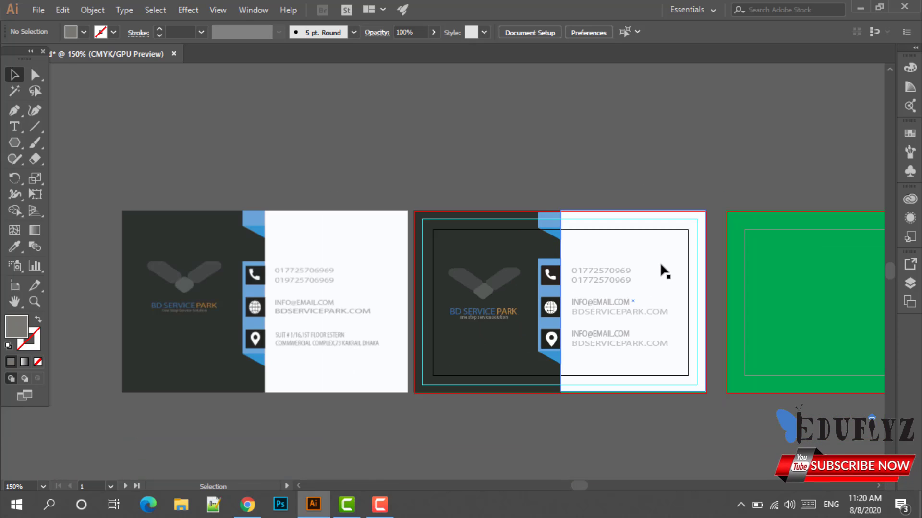
# Open File > Export > Save for Web (Legacy) with JPEG as the output format.
pyautogui.click(38, 10)
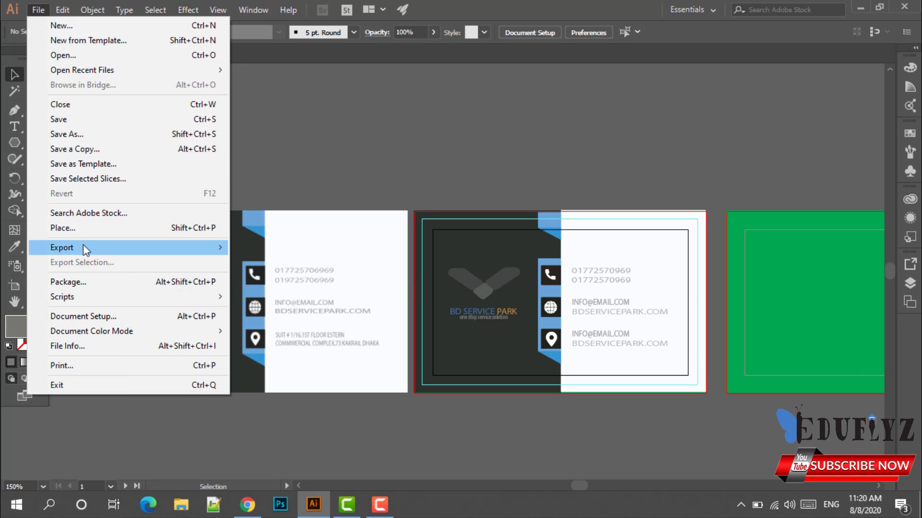
pyautogui.moveTo(82, 246)
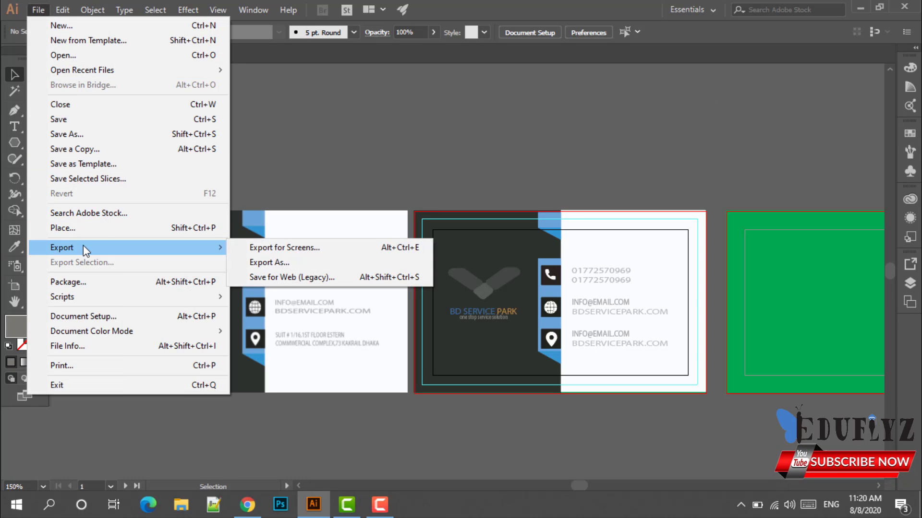
pyautogui.click(272, 280)
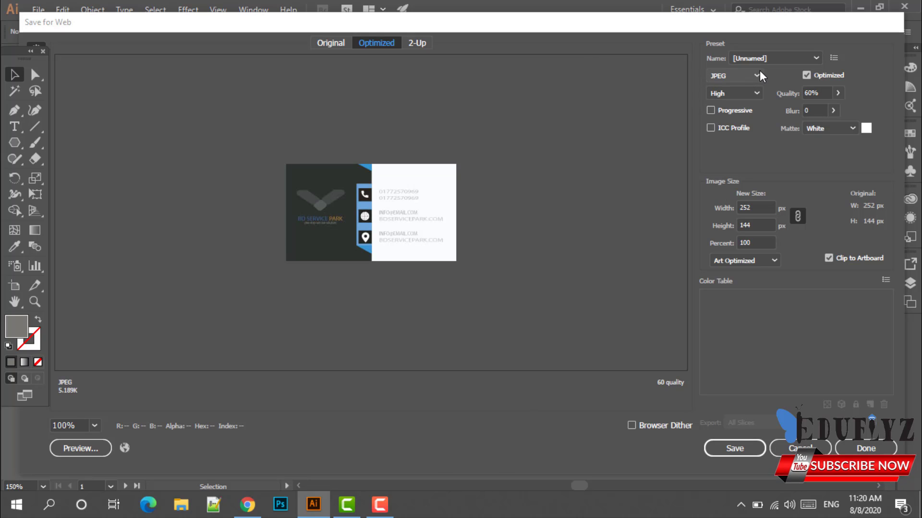
pyautogui.click(758, 72)
pyautogui.click(734, 99)
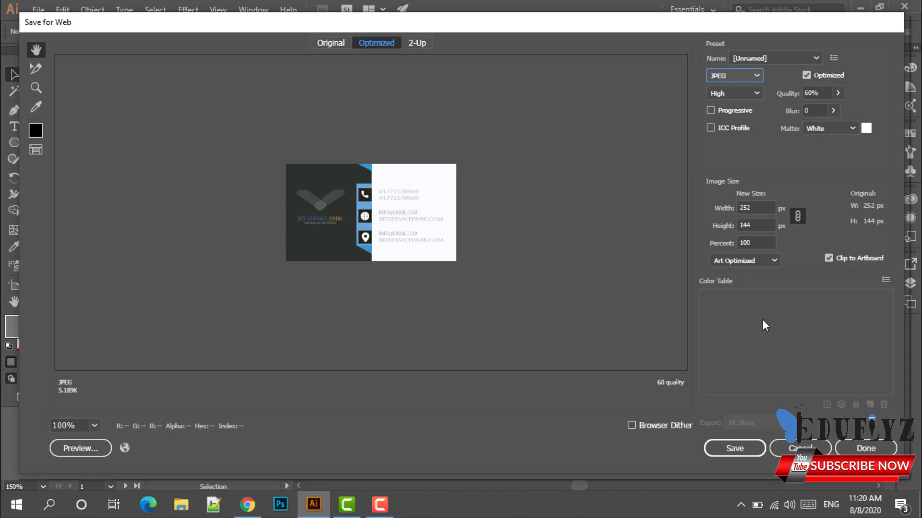
# Set the image width to 550 px and save the JPEG as businesscard.
pyautogui.doubleClick(755, 207)
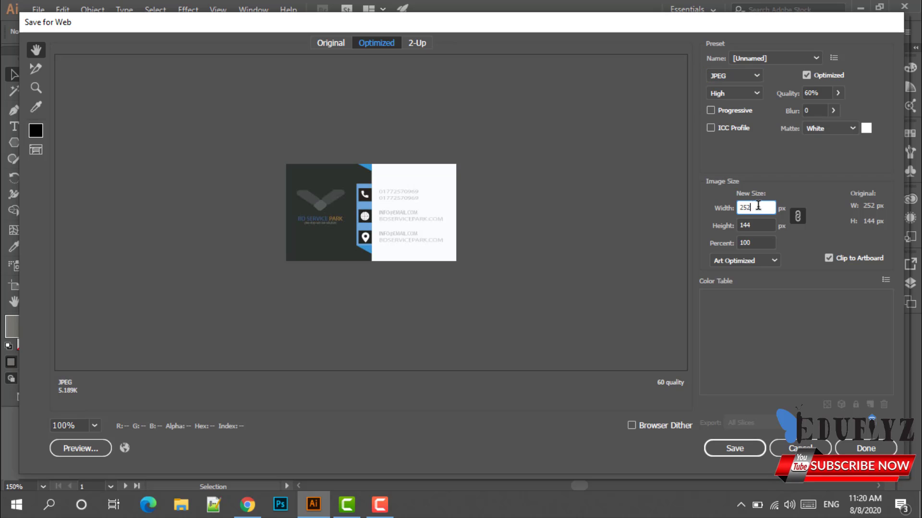
pyautogui.write('2')
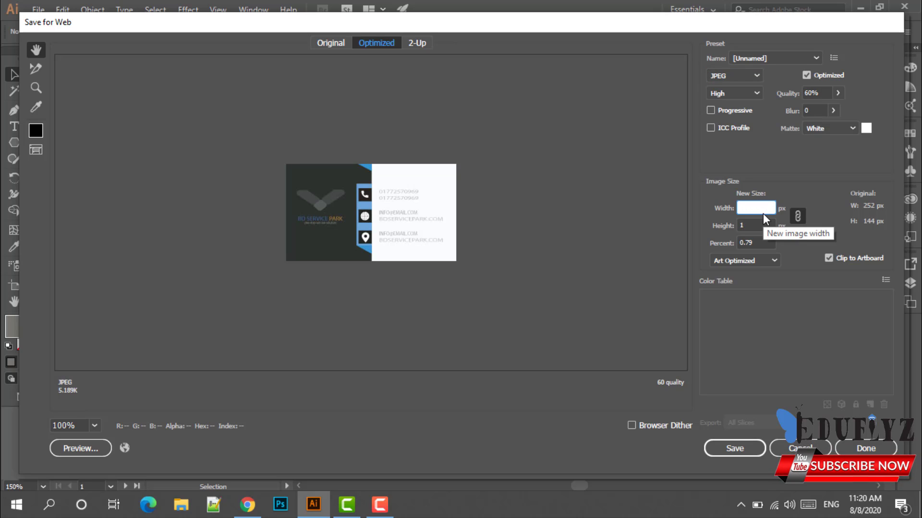
pyautogui.write('550')
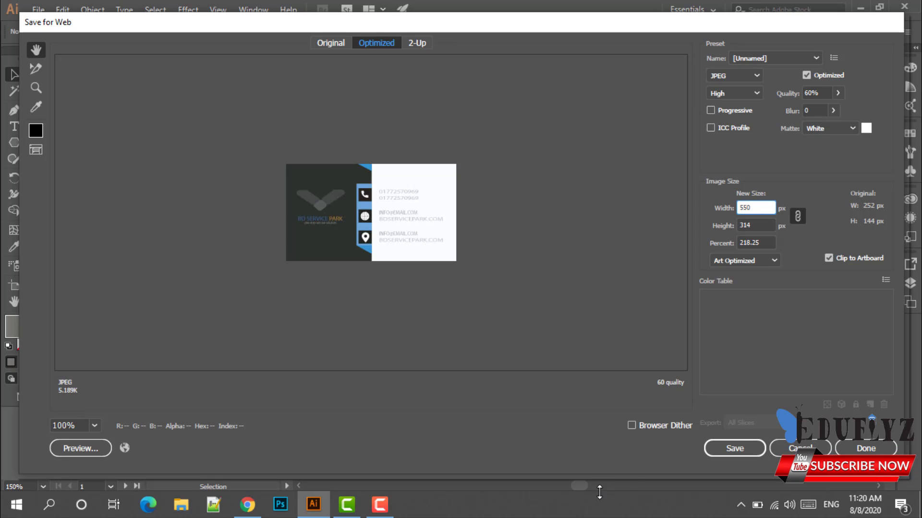
pyautogui.click(730, 448)
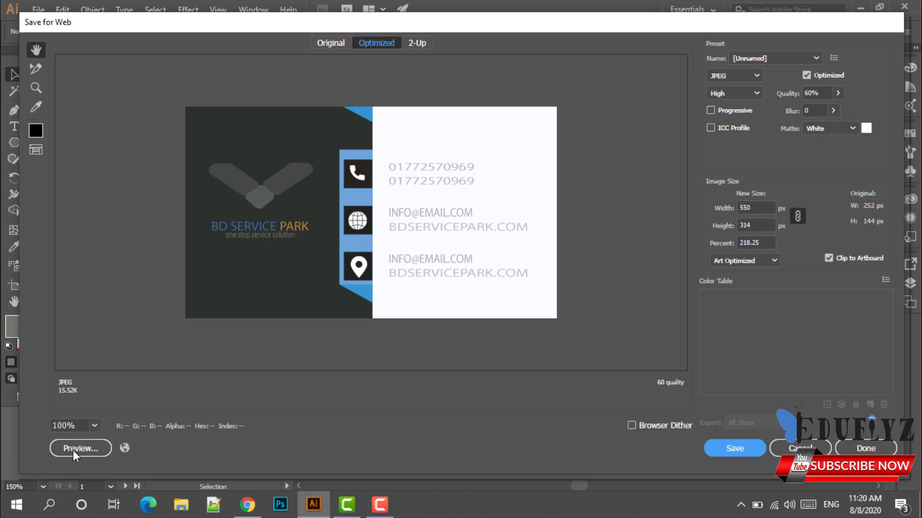
pyautogui.click(739, 448)
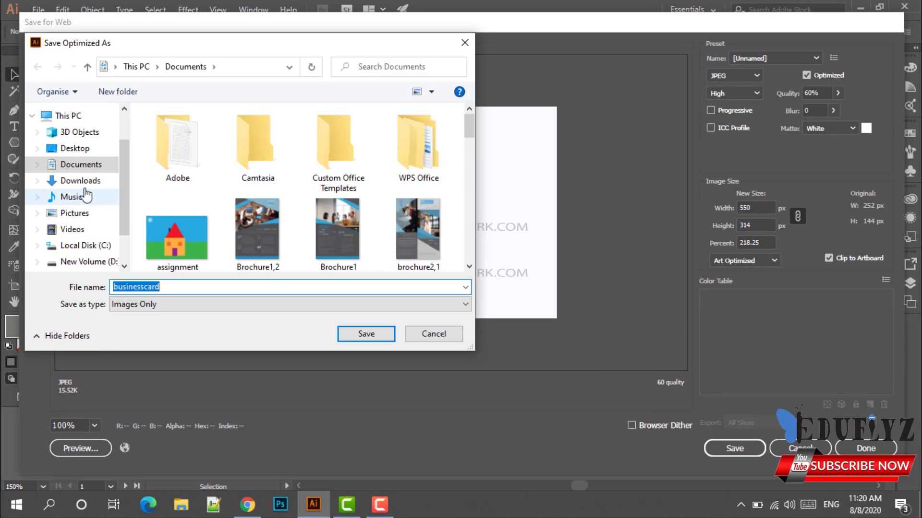
pyautogui.click(180, 286)
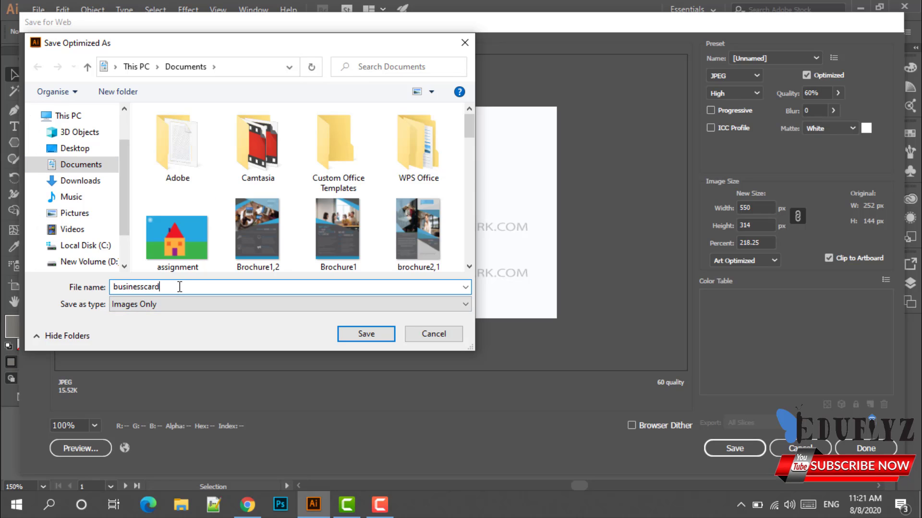
pyautogui.click(388, 338)
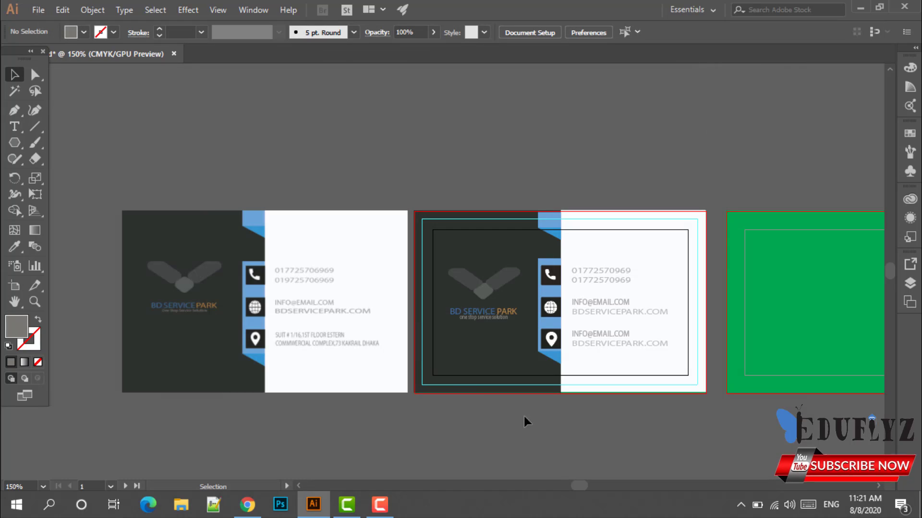
pyautogui.scroll(-1, 621, 415)
pyautogui.moveTo(672, 408); pyautogui.dragTo(567, 396)
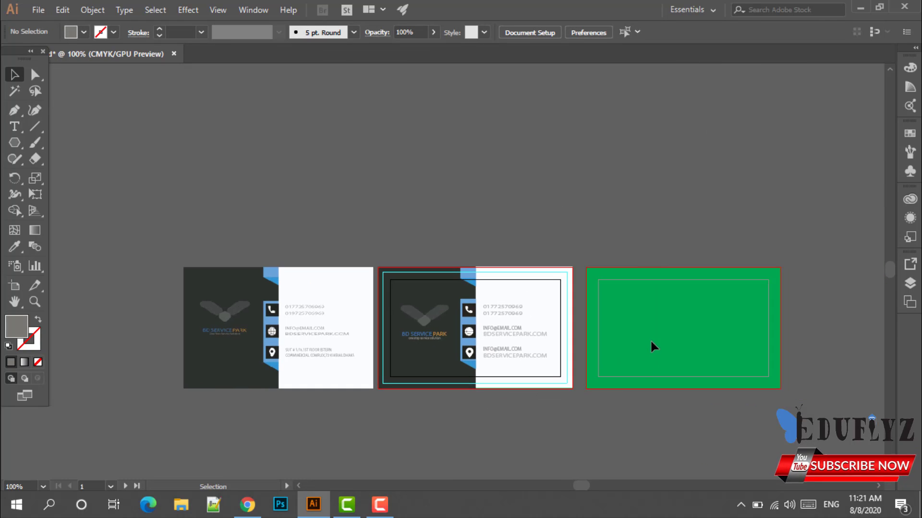